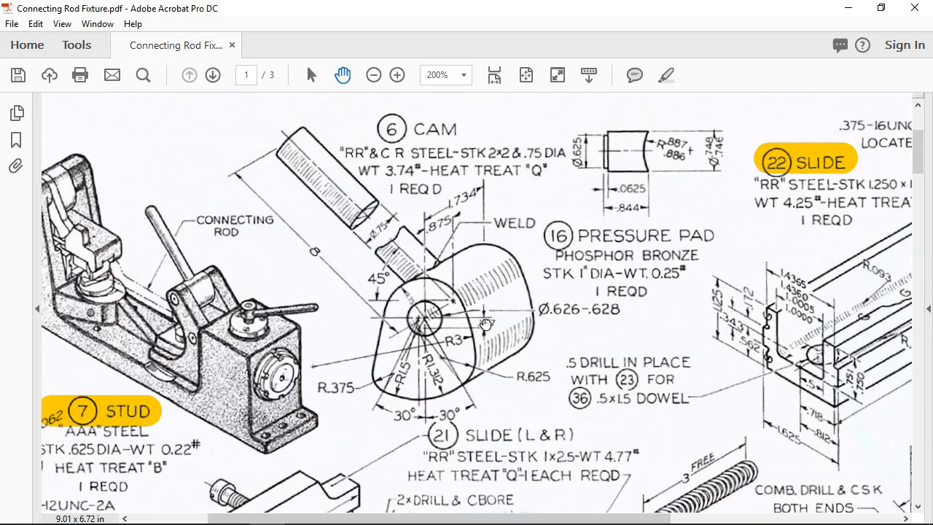
- Switch to SOLIDWORKS and create a new part from the Part inch template
left_click_drag(385, 12, 932, 73)
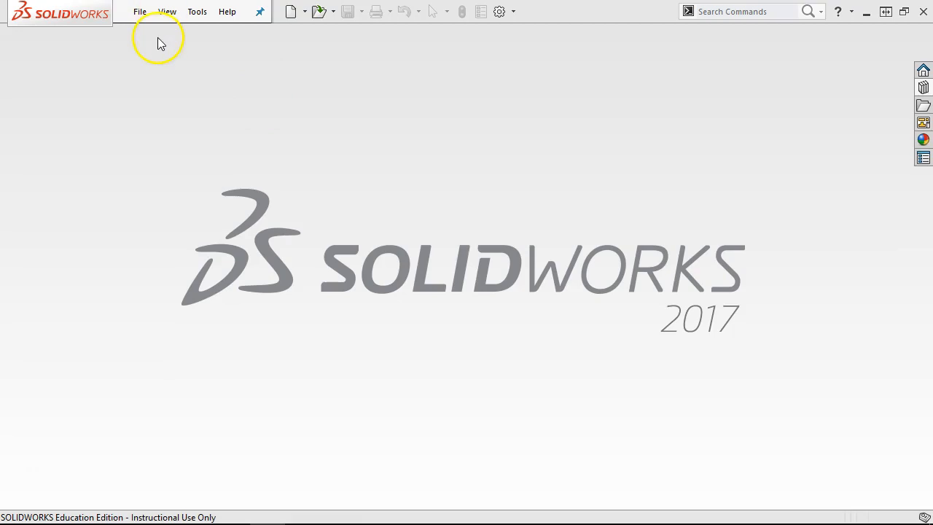
left_click(139, 14)
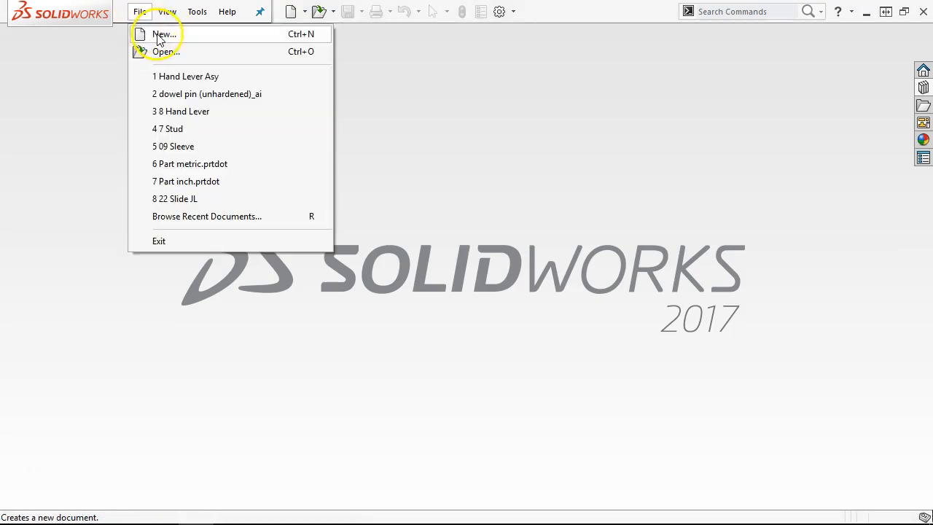
left_click(157, 34)
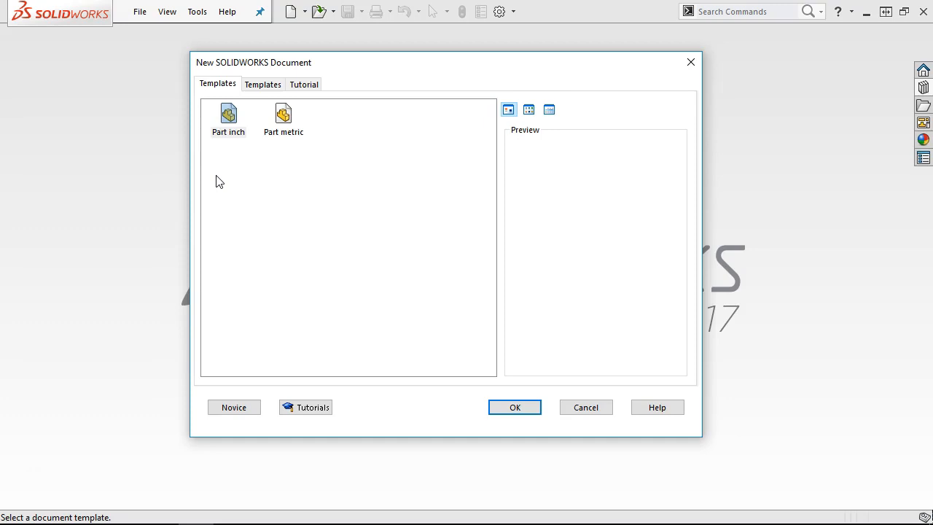
double_click(230, 125)
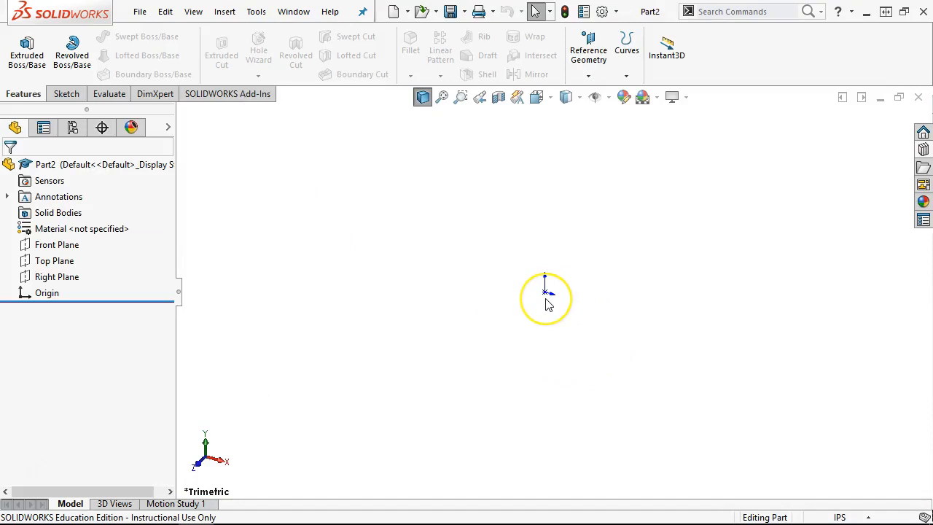
- Consult the CAM drawing in the Connecting Rod Fixture PDF and start a sketch on the Front Plane of the SOLIDWORKS part
left_click(611, 96)
left_click(738, 337)
mouse_move(932, 33)
left_mouse_down()
mouse_move(671, 29)
mouse_move(354, 5)
mouse_move(386, 2)
left_mouse_up()
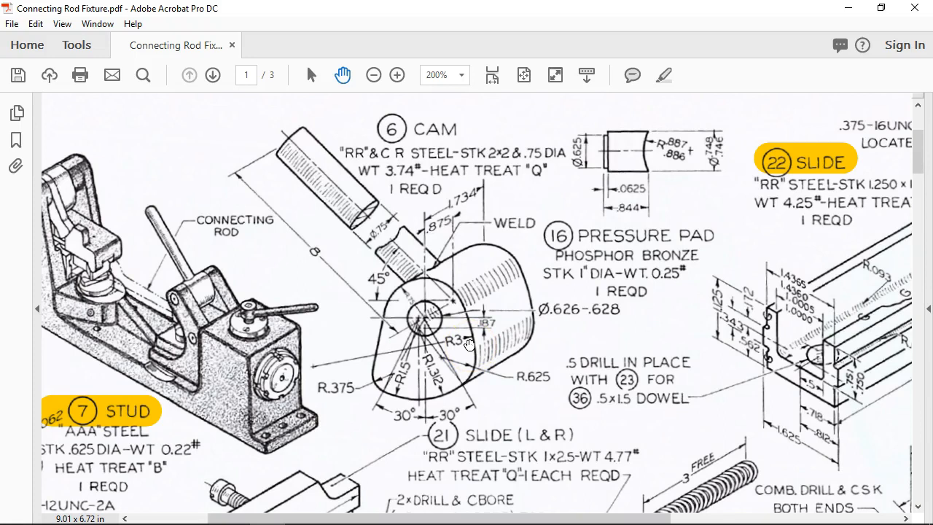
left_click_drag(411, 11, 932, 31)
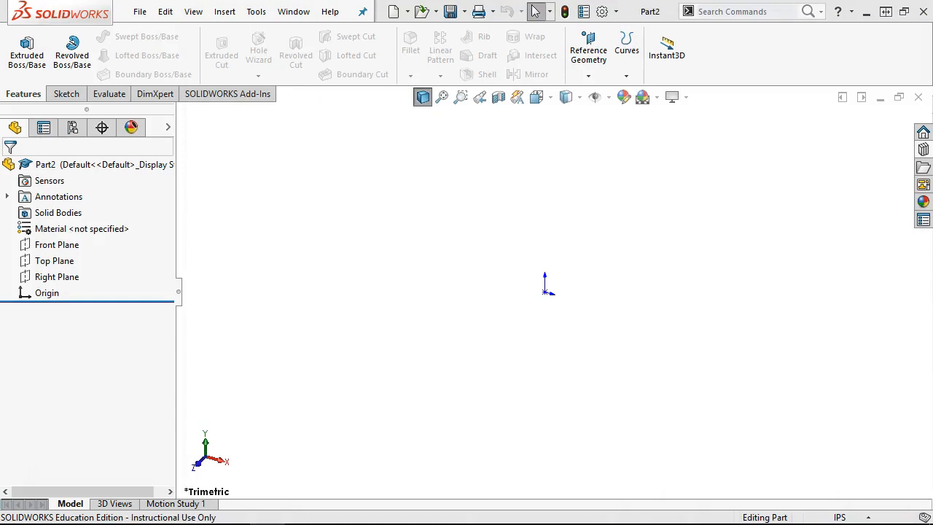
left_click(63, 250)
left_click(76, 231)
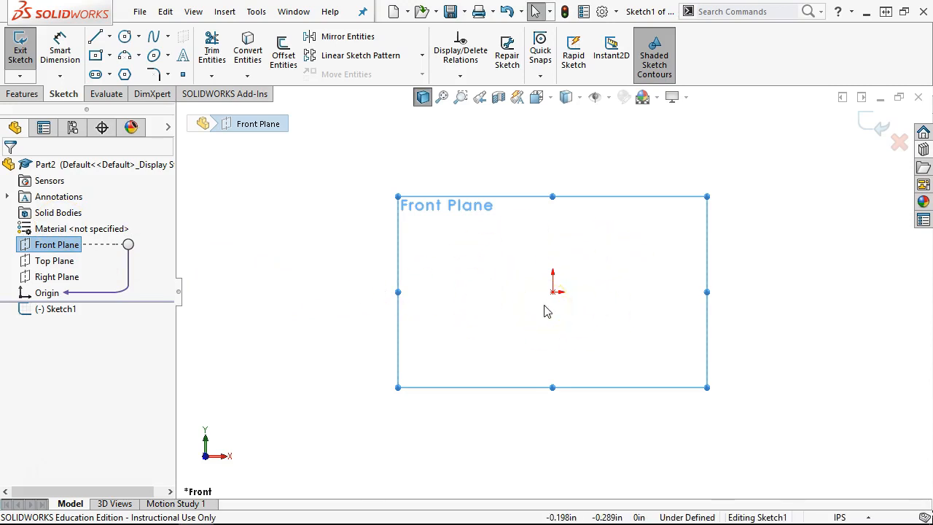
left_click(590, 310)
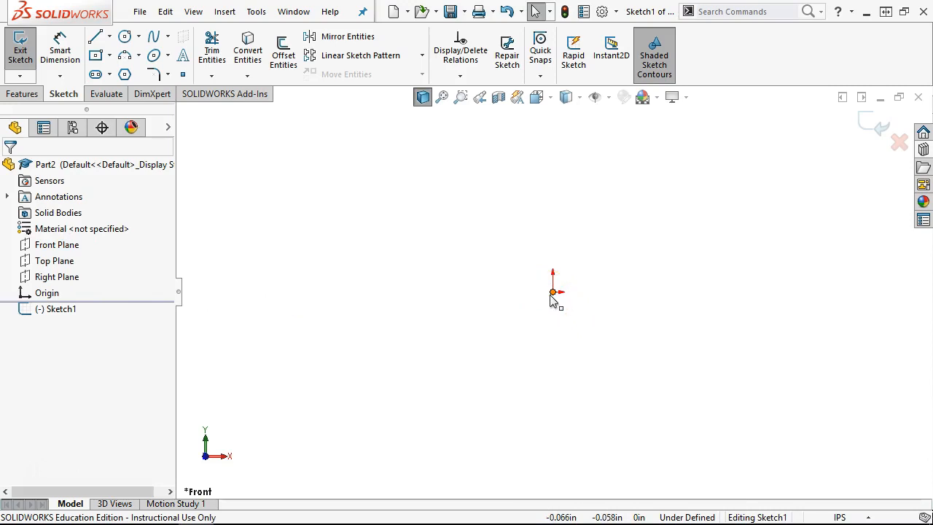
left_click(526, 285)
left_click(516, 274)
- Sketch a circle about 1.09 in in diameter centred on the origin
mouse_move(932, 1)
left_mouse_down()
mouse_move(903, 2)
mouse_move(932, 17)
mouse_move(462, 44)
mouse_move(427, 34)
left_mouse_up()
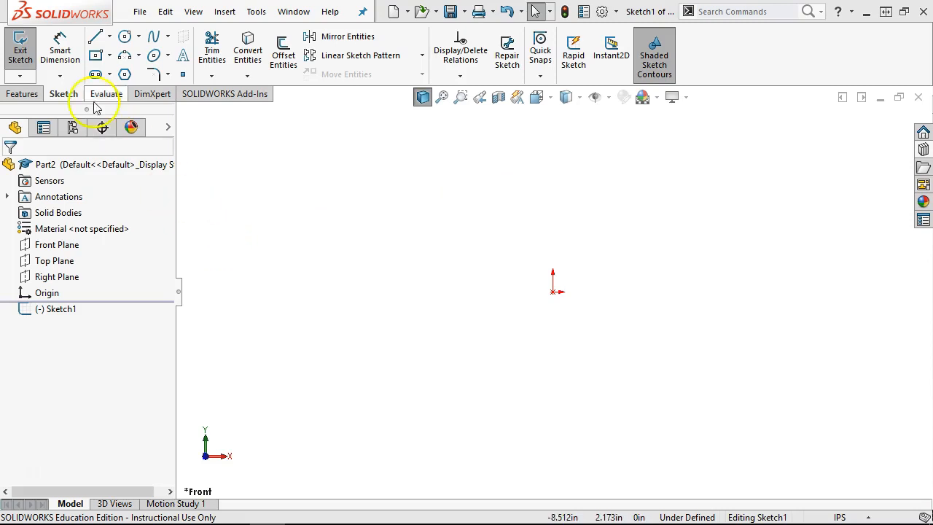
left_click(125, 36)
left_click(554, 292)
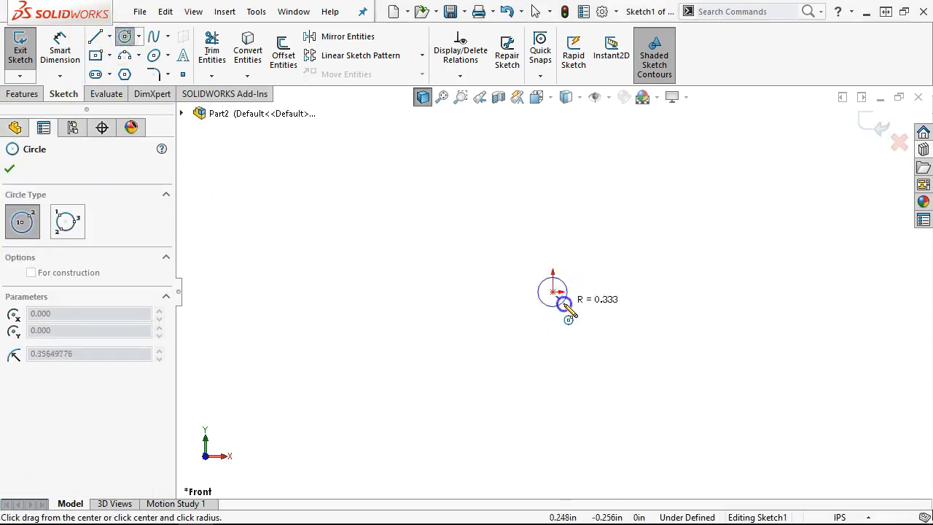
left_click(562, 313)
right_click(557, 294)
left_click(718, 287)
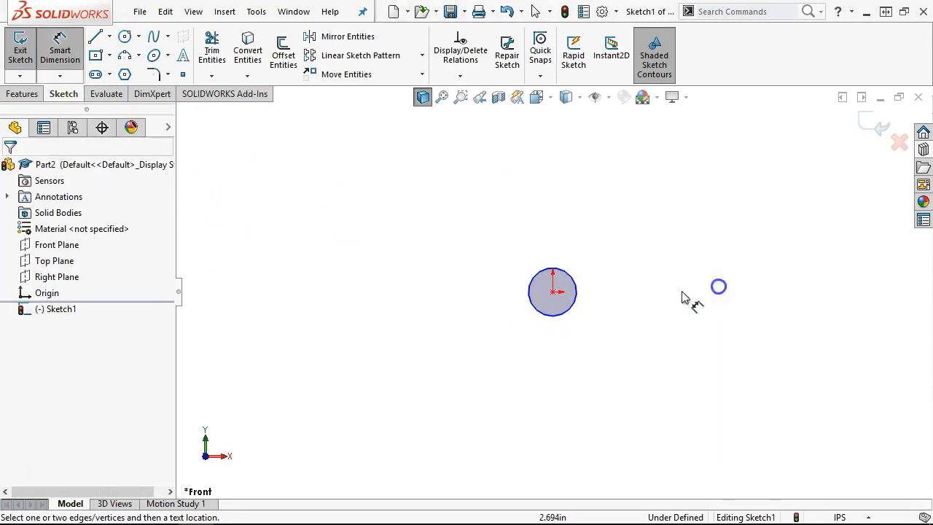
right_click(590, 298)
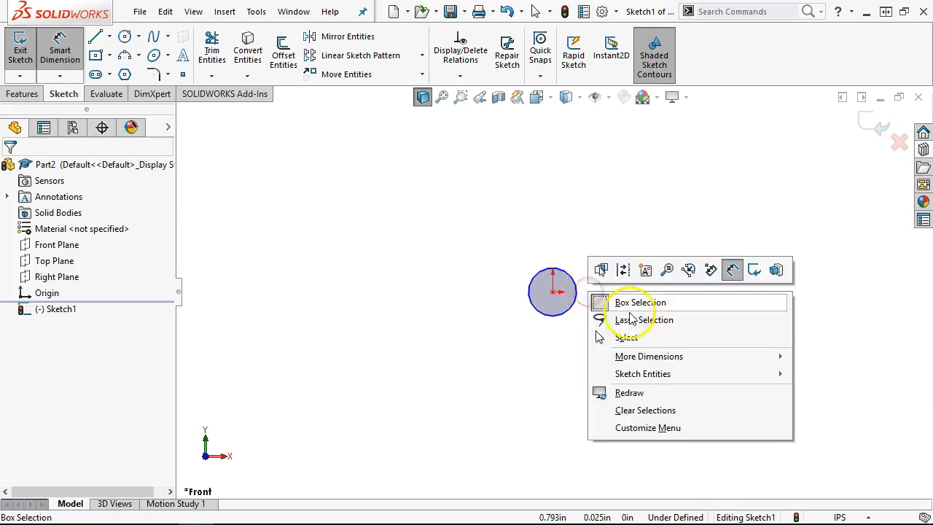
left_click(634, 337)
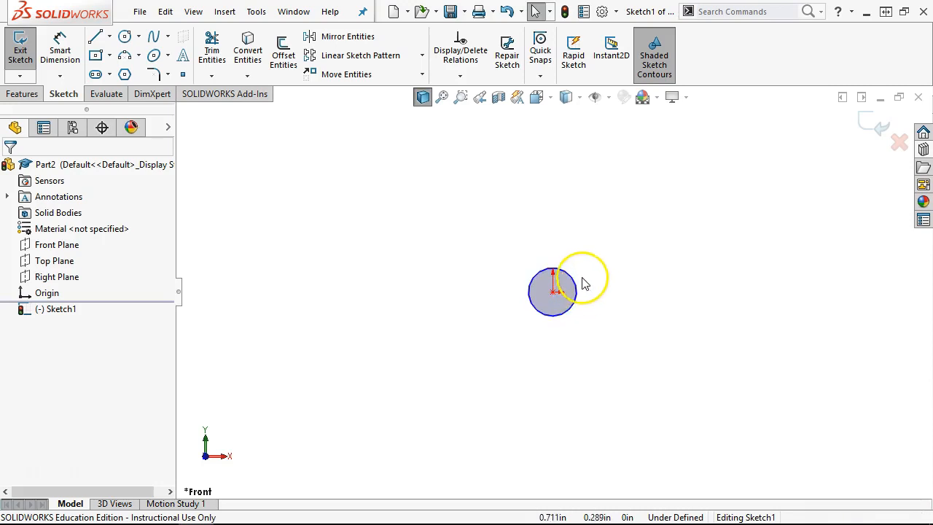
- Dimension the circle's diameter at 0.626 in
left_click(60, 51)
left_click(575, 281)
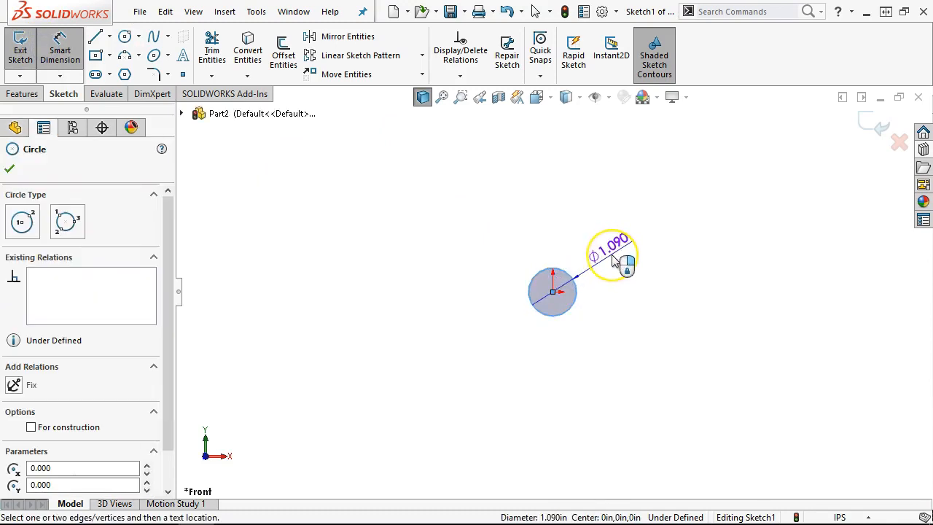
left_click(622, 266)
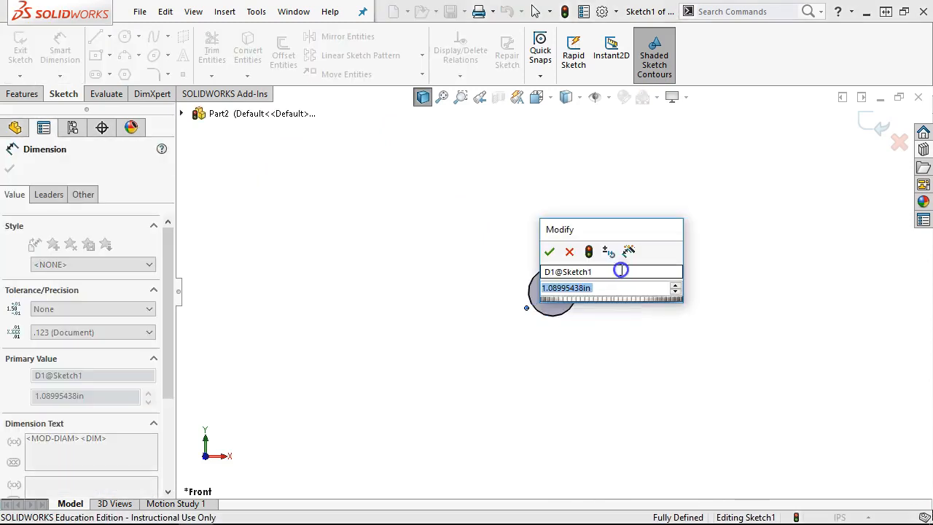
type("0.626")
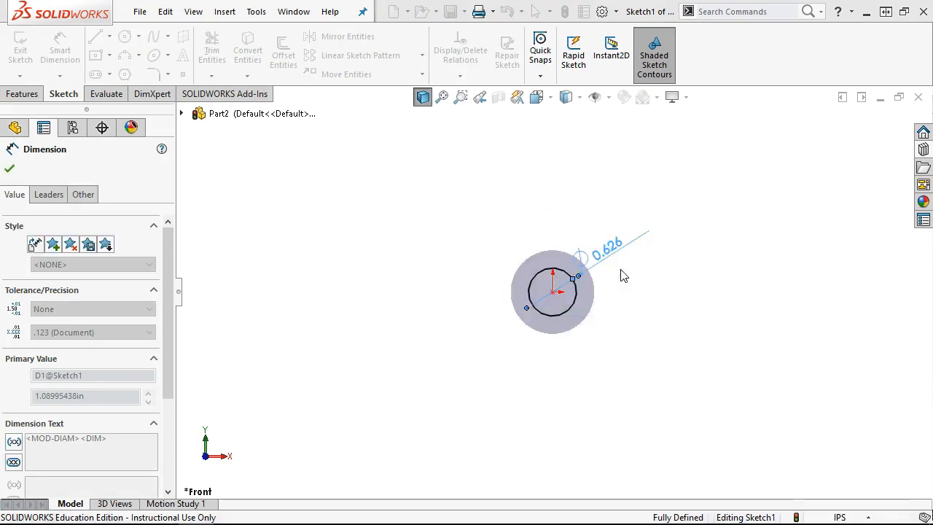
key("Return")
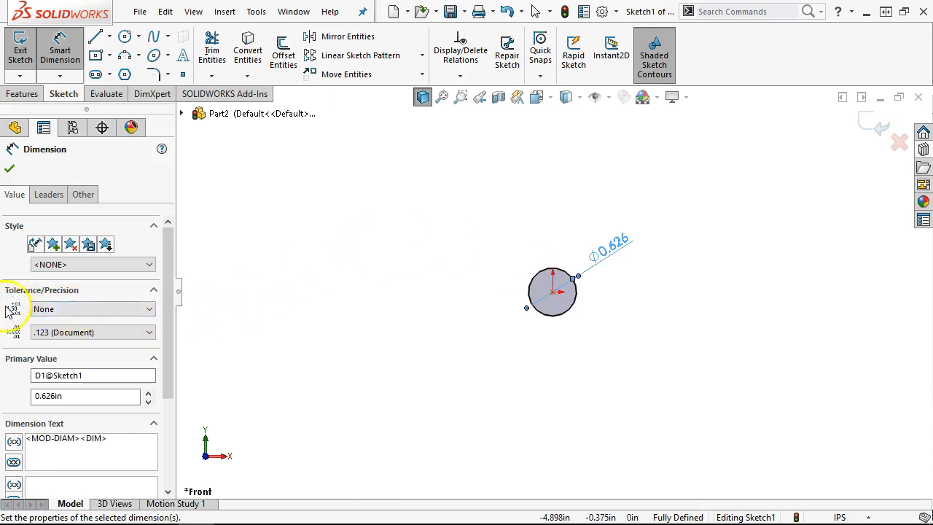
- Apply a Limit tolerance to the circle's diameter dimension with an upper deviation of 0.002 in
left_click(80, 312)
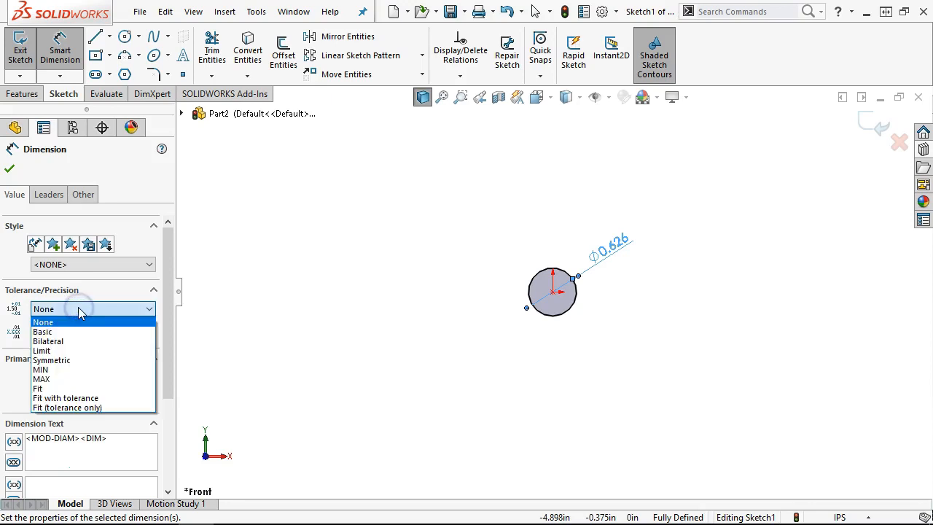
left_click(84, 351)
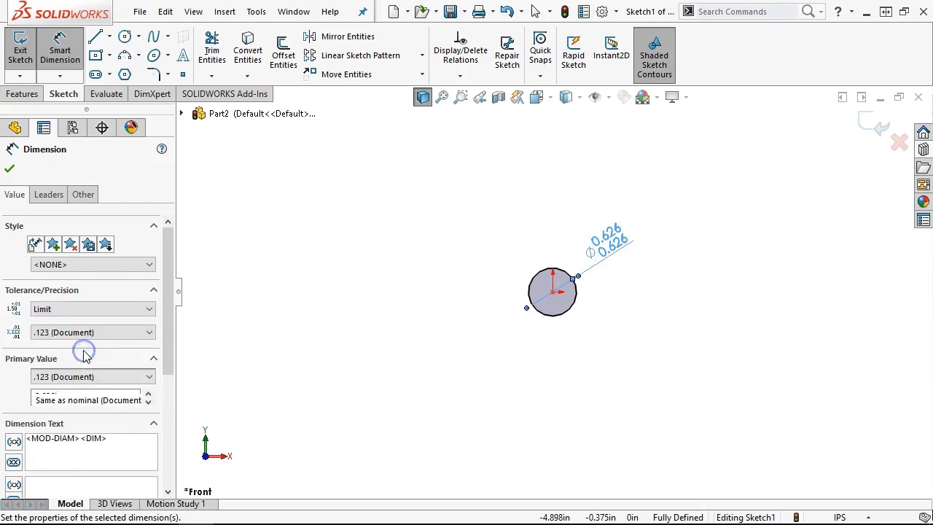
double_click(83, 352)
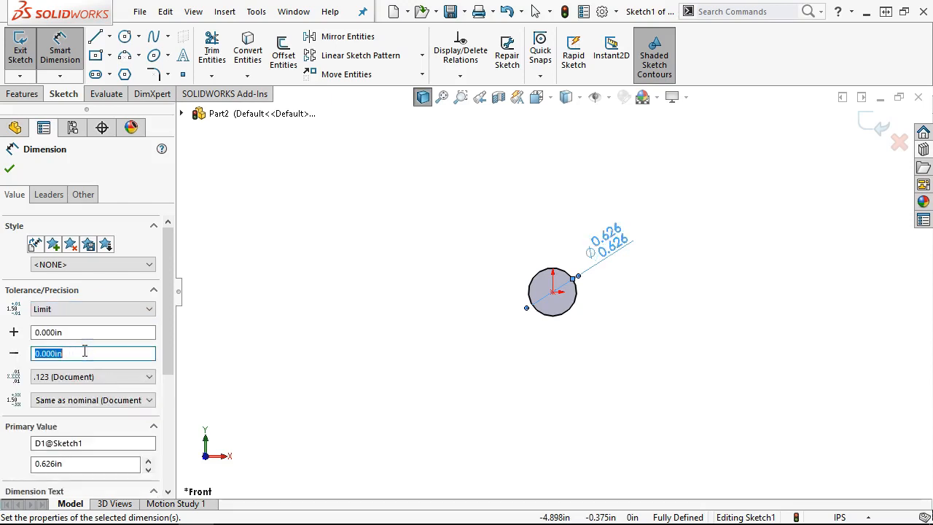
double_click(73, 334)
type(".002")
key("Return")
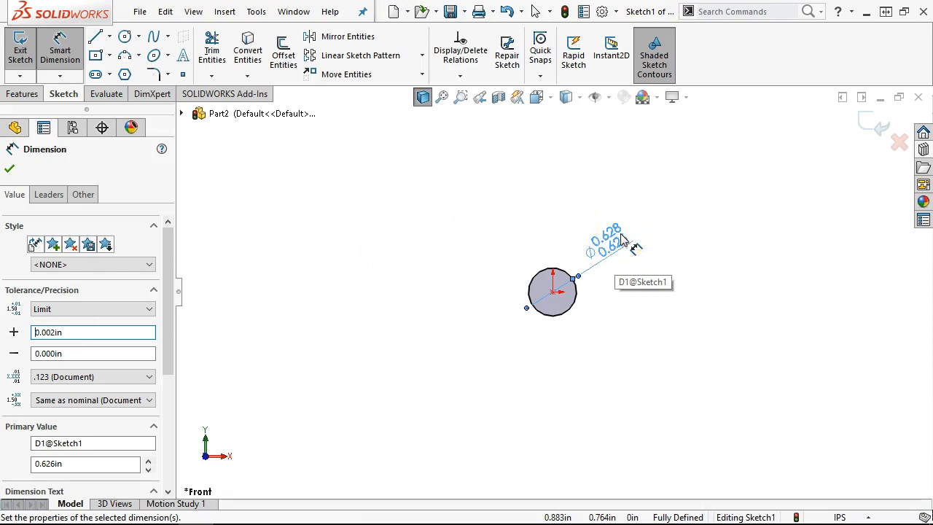
left_click(627, 250)
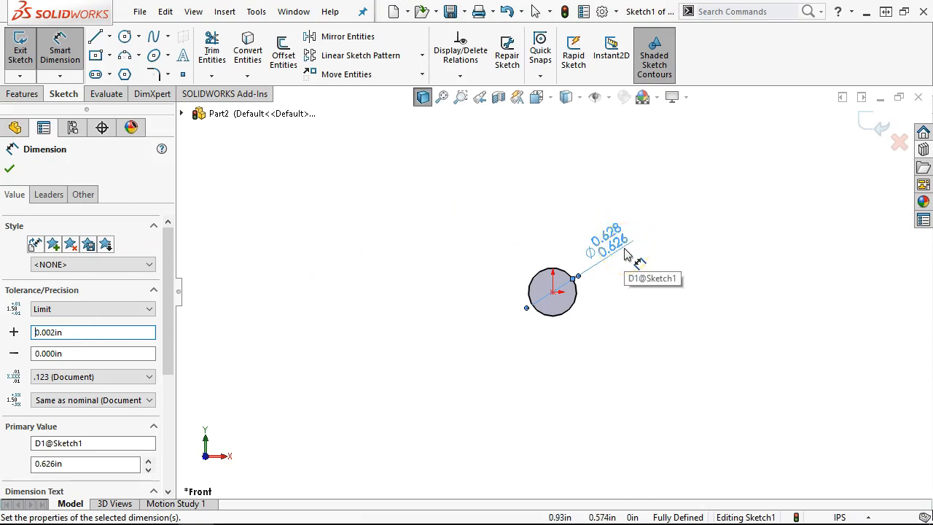
left_click(10, 168)
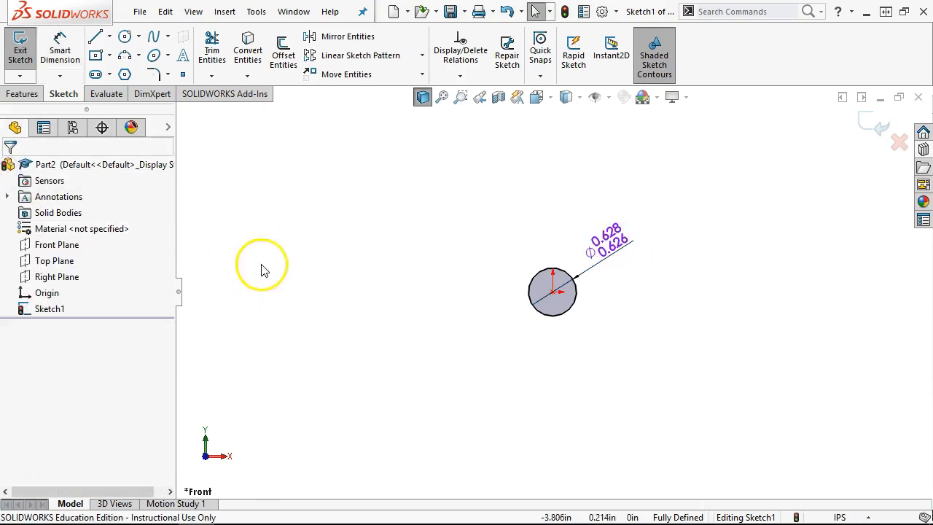
- Undo the limit tolerance and the diameter dimension on the circle
key("ctrl+z")
key("f")
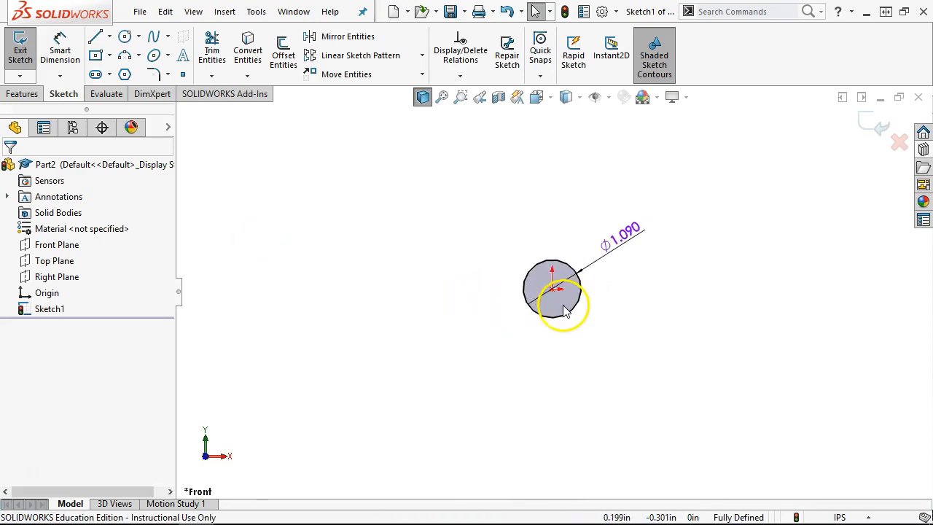
key("ctrl+z")
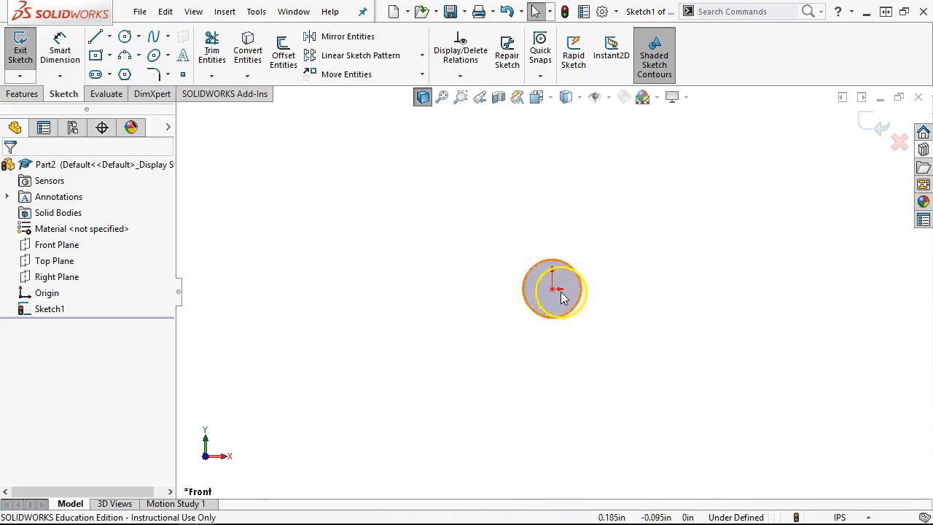
mouse_move(554, 259)
left_mouse_down()
mouse_move(556, 222)
mouse_move(551, 259)
left_mouse_up()
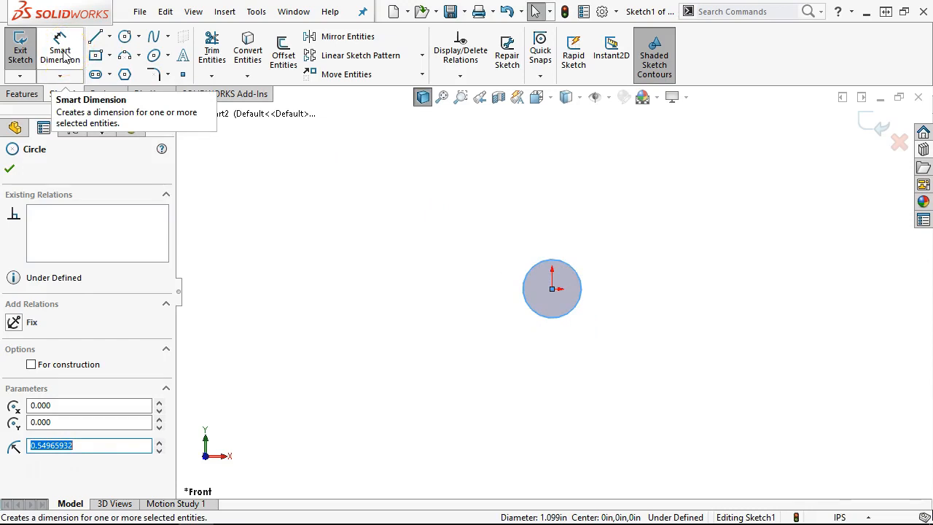
left_click(63, 55)
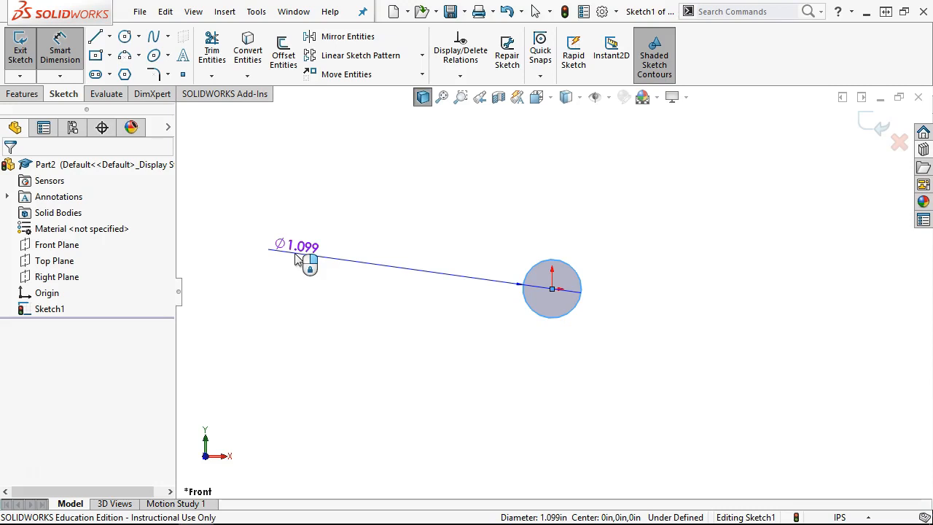
key("Escape")
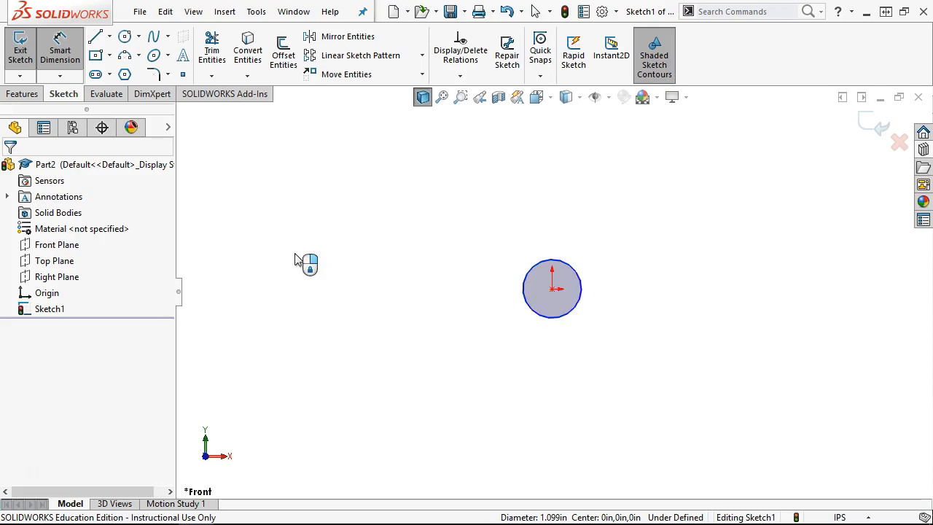
key("Escape")
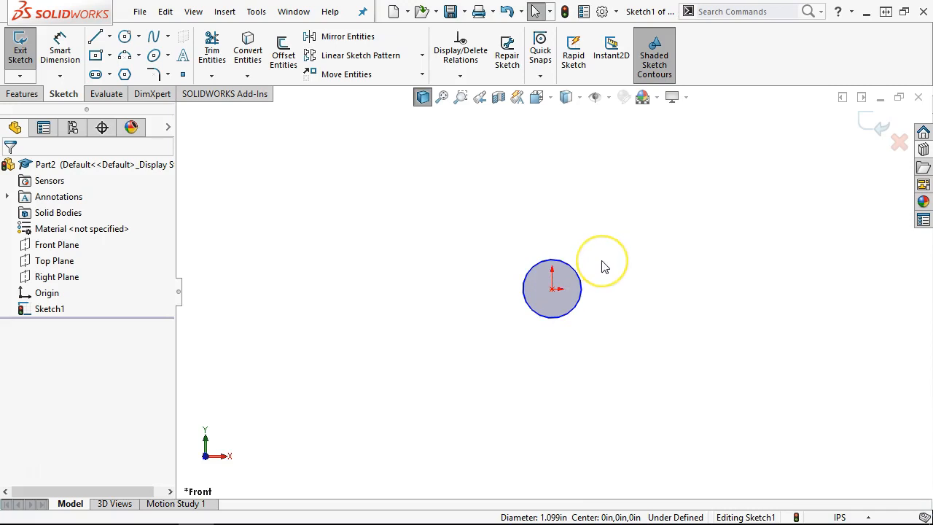
- Add a Smart Dimension to the origin-centred circle and set its diameter to 0.626 in
right_click(540, 204)
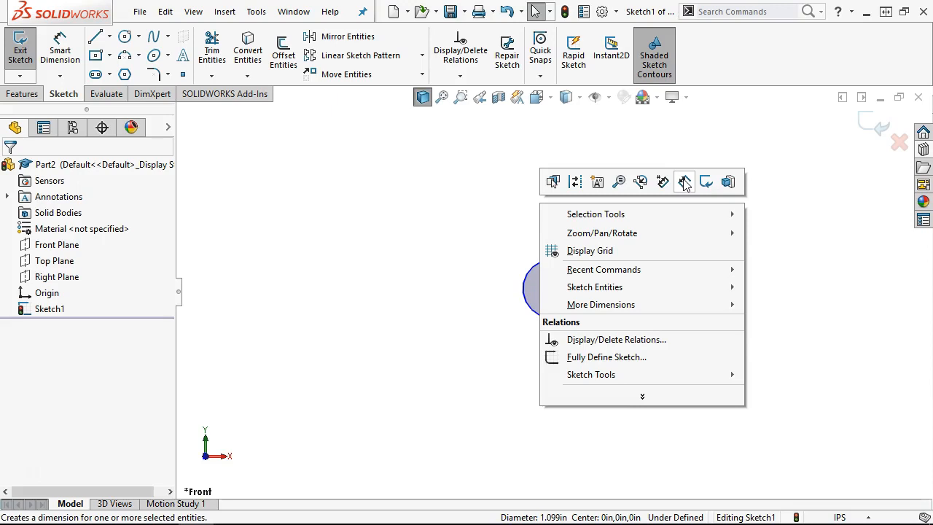
left_click(684, 182)
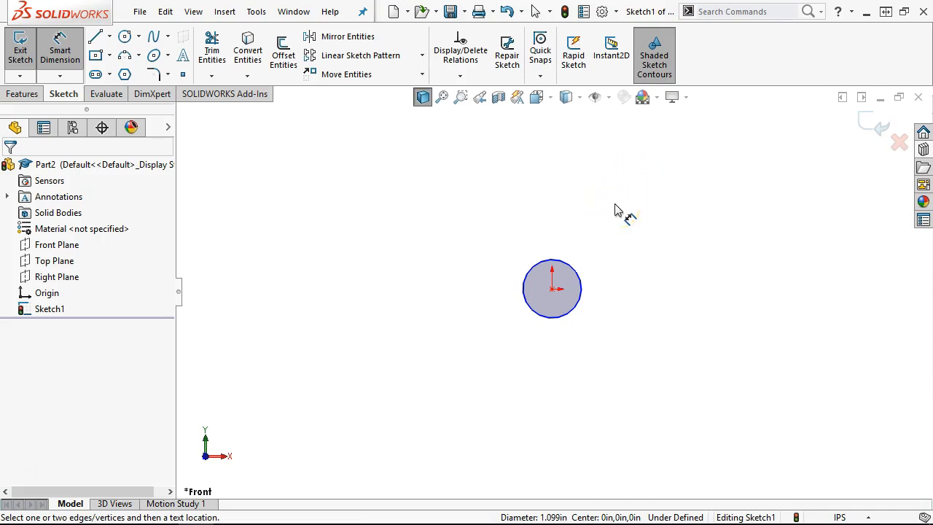
left_click(577, 274)
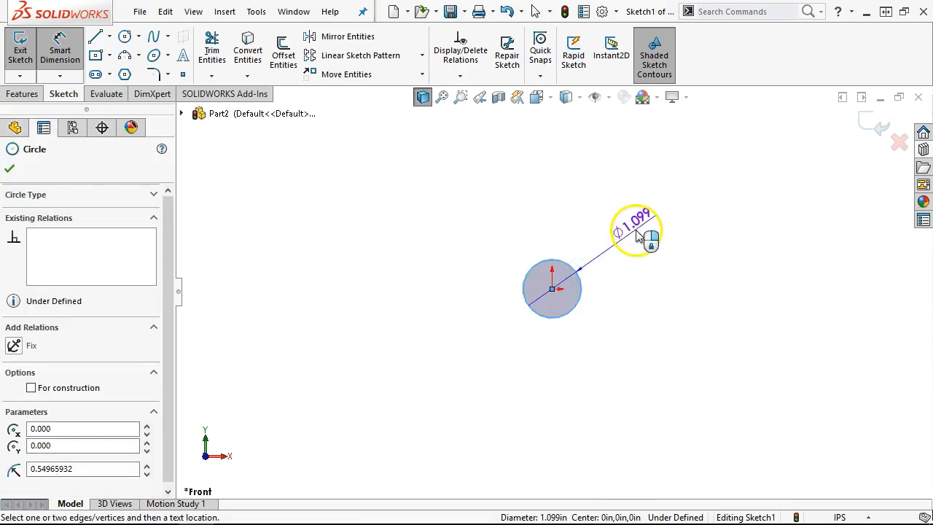
left_click(636, 231)
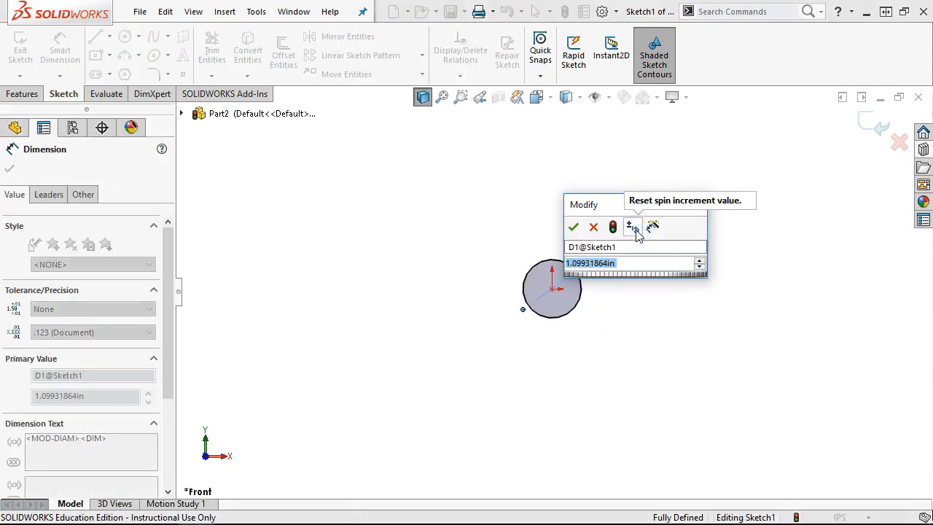
type("0.626")
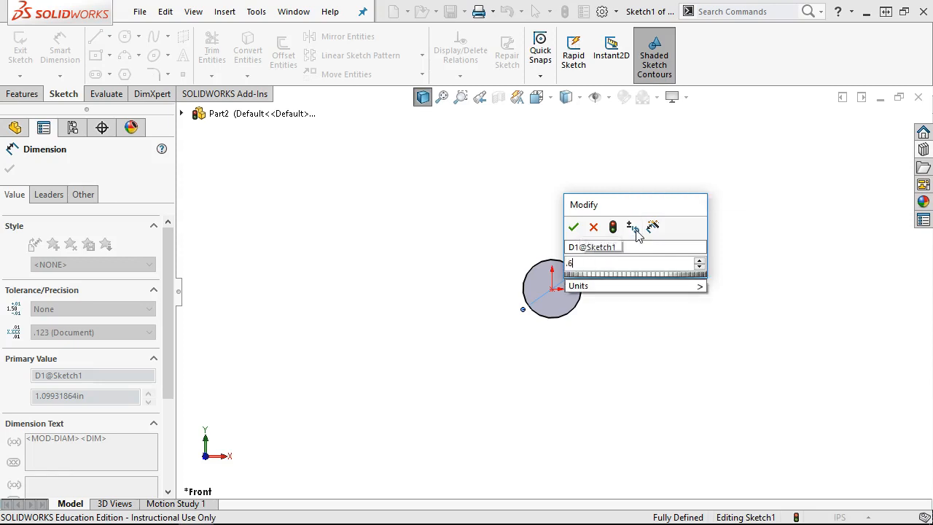
key("Return")
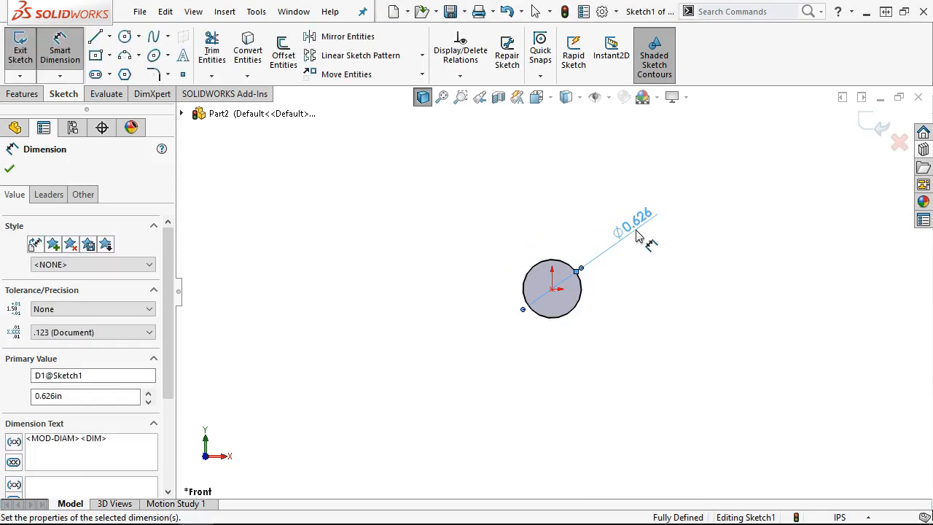
- Move the circle's diameter dimension closer to the circle and exit the sketch
left_click_drag(636, 220, 627, 251)
scroll(552, 271, "down", 1)
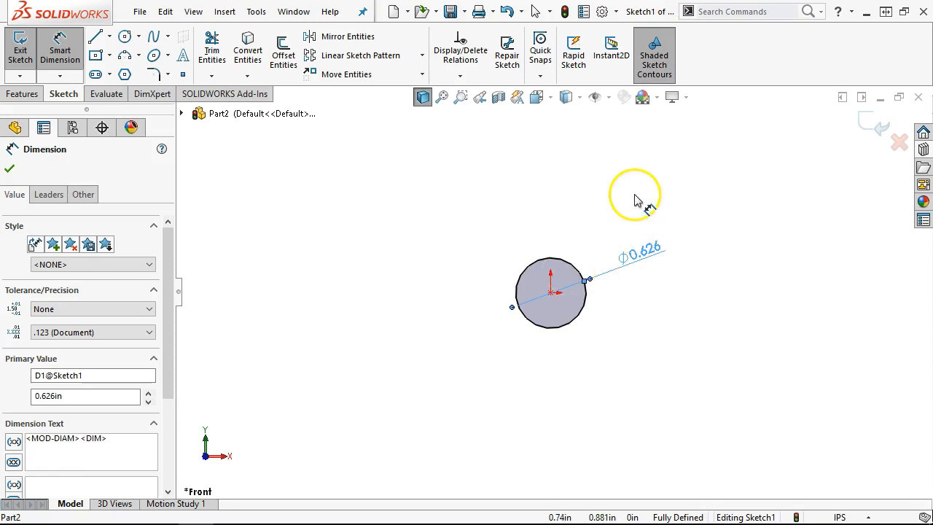
left_click(565, 13)
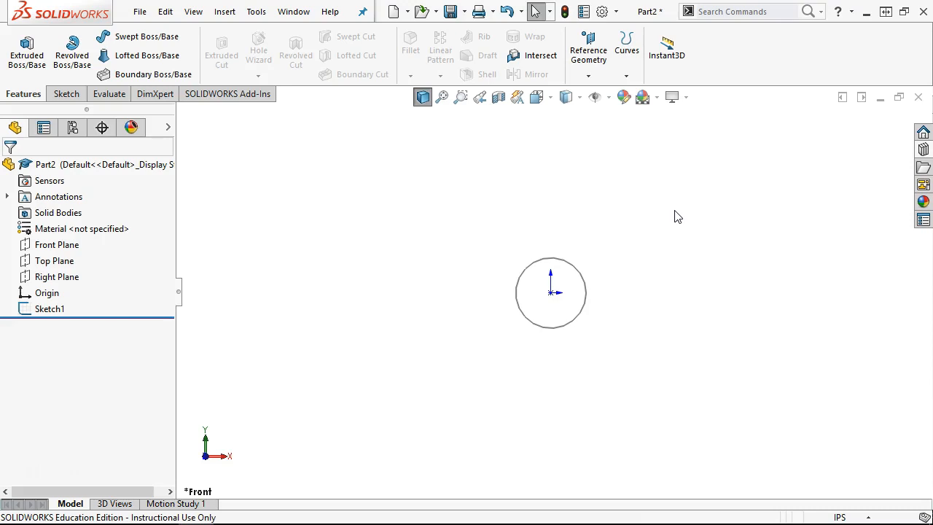
- Reopen the circle's sketch for editing and move its diameter dimension up and away from the circle
right_click(46, 311)
left_click(58, 209)
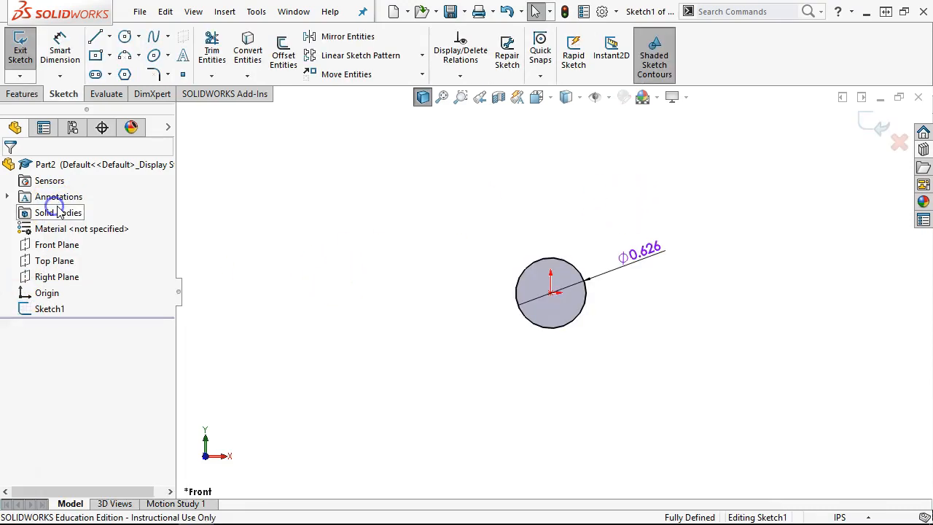
left_click(354, 246)
left_click_drag(654, 253, 677, 214)
left_click(724, 289)
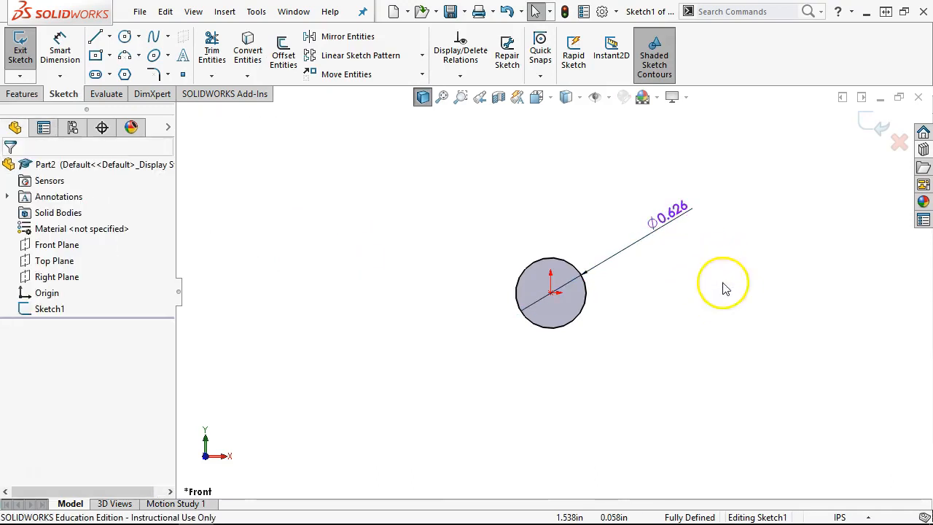
- Open the circle's diameter value, accept it as it is, and move the dimension text slightly farther out
double_click(673, 215)
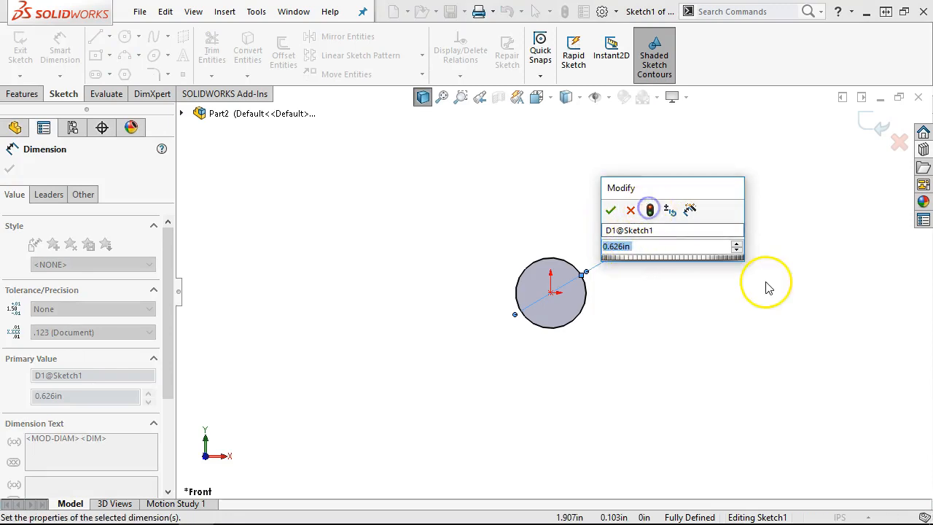
left_click(610, 210)
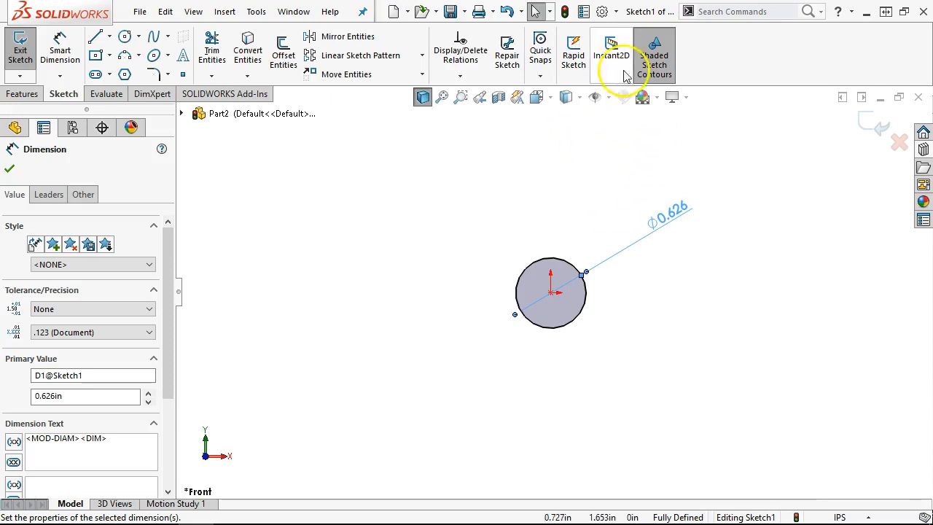
left_click_drag(685, 209, 691, 188)
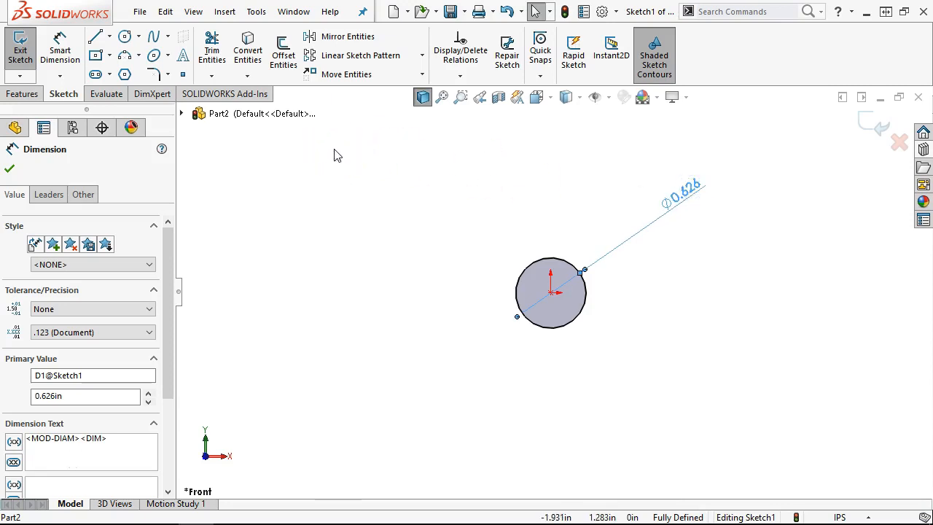
left_click(662, 190)
- Switch to the Connecting Rod Fixture PDF, examine the Cam (part 6) profile dimensions at 300% zoom, and return to SOLIDWORKS
left_click_drag(932, 0, 462, 0)
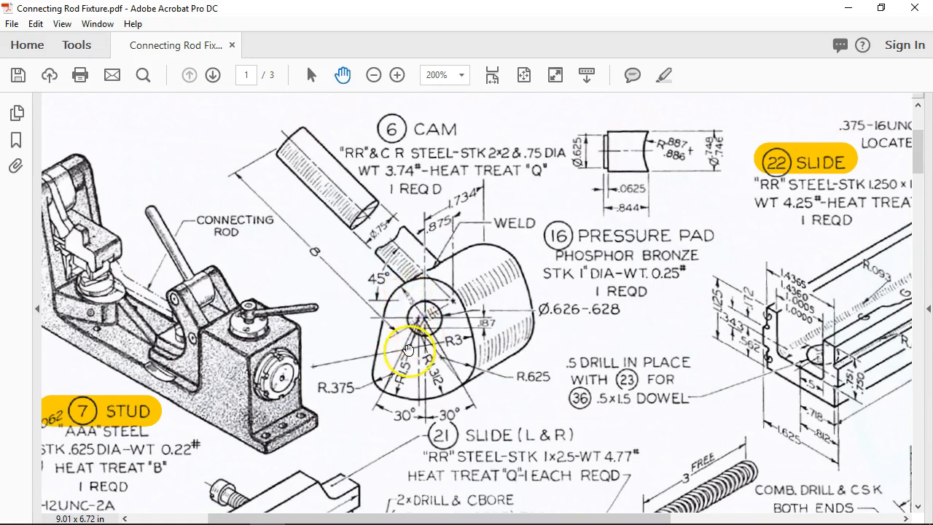
left_click(391, 75)
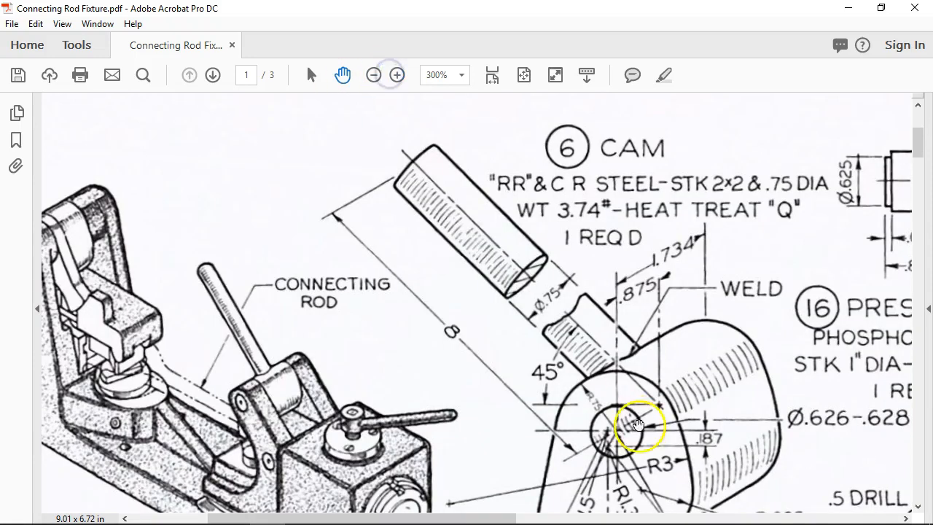
left_click_drag(620, 426, 556, 346)
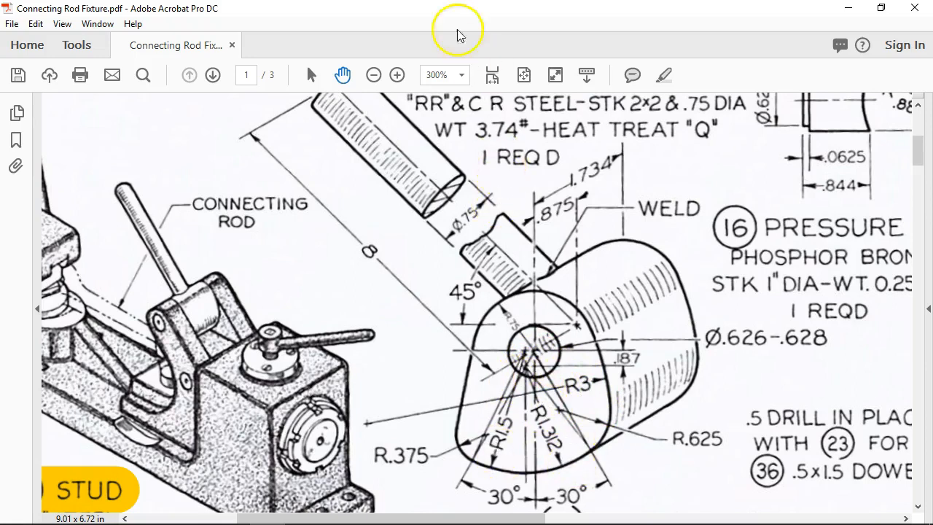
left_click_drag(374, 9, 932, 27)
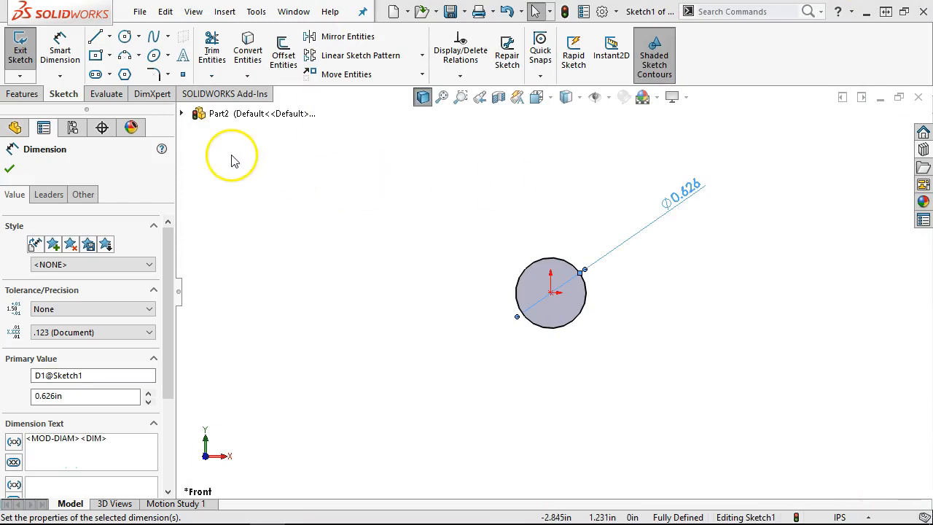
- Sketch a centerpoint arc of about 1.02 in radius around the origin, passing over the top of the centre hole
left_click(140, 58)
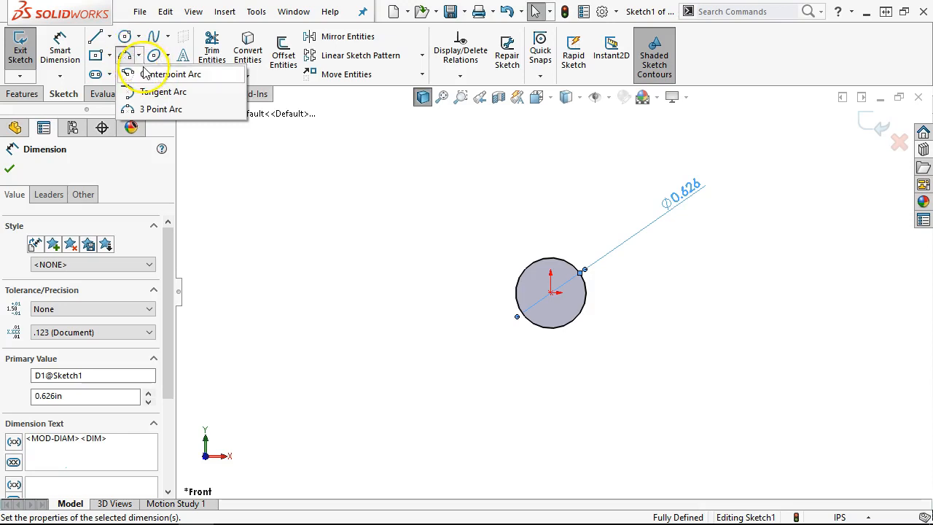
left_click(146, 73)
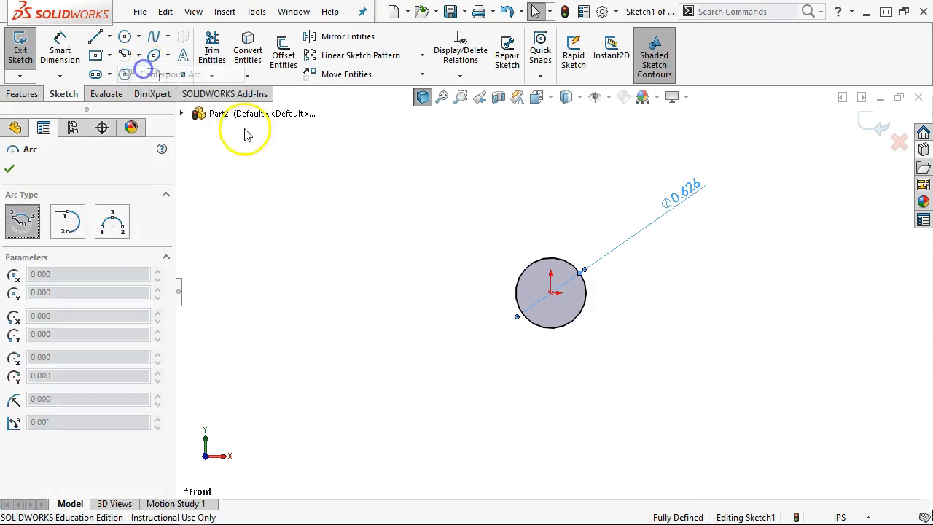
left_click(551, 293)
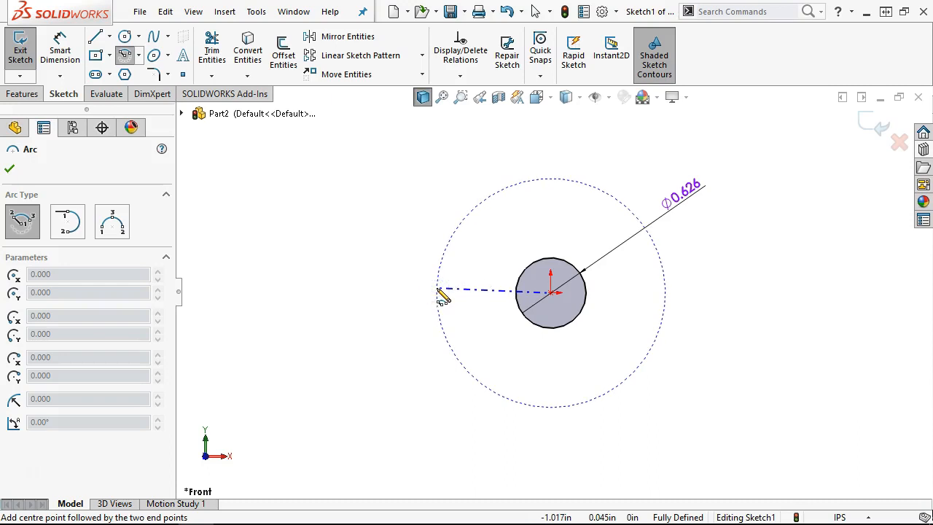
left_click(437, 289)
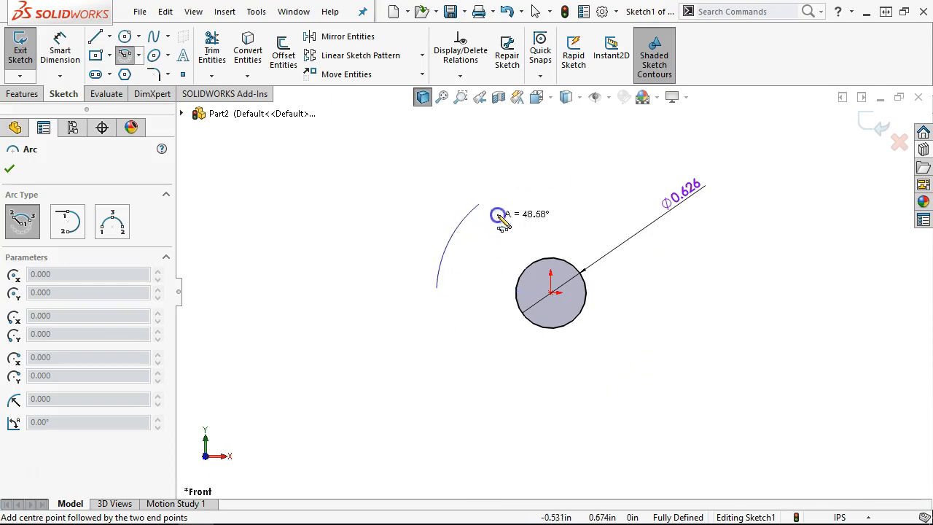
left_click(670, 263)
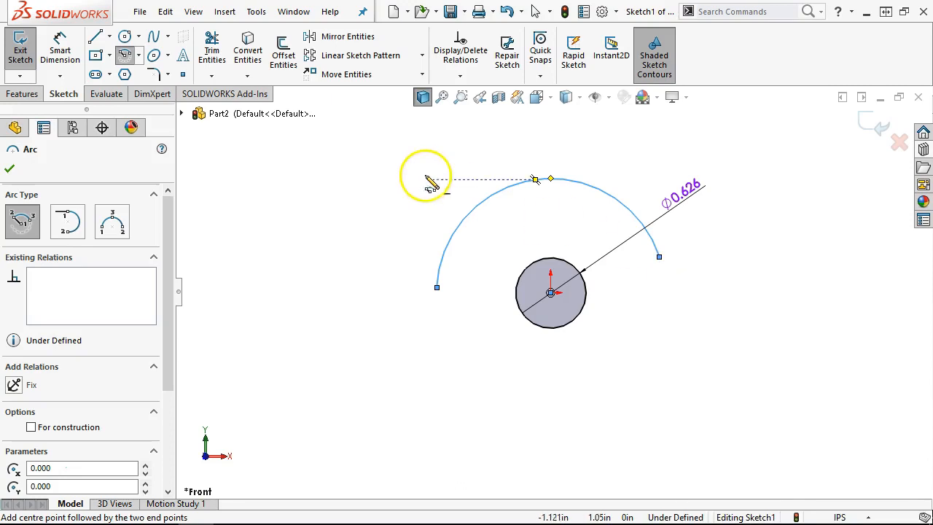
- Dimension the origin-centred arc's radius at 0.75 in
left_click(60, 45)
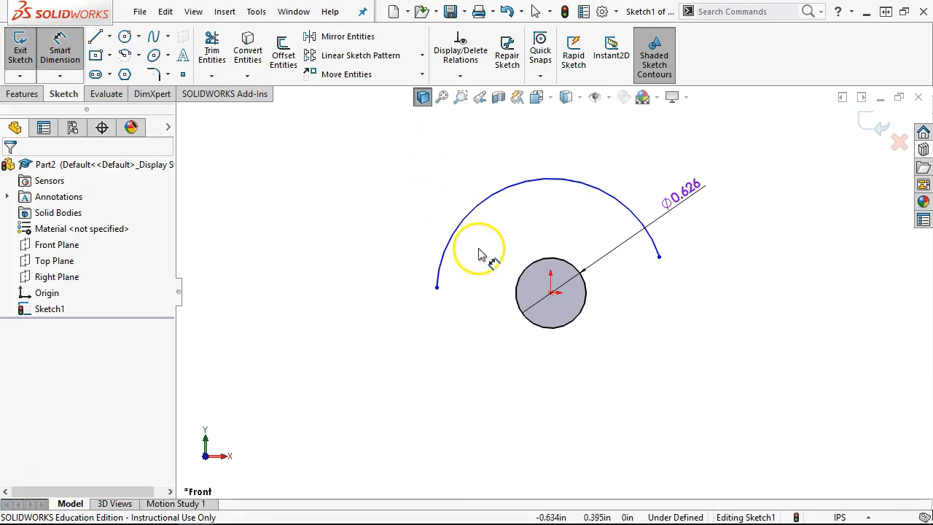
left_click(470, 227)
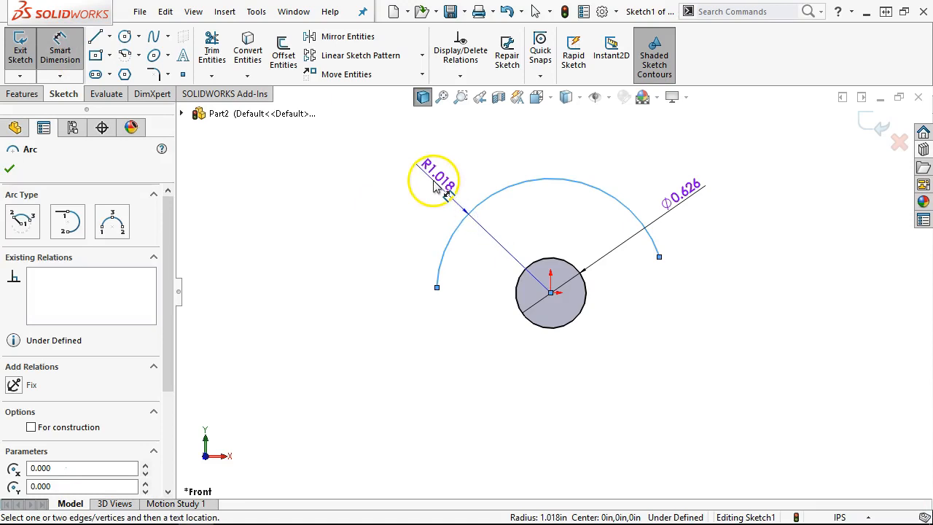
left_click(433, 184)
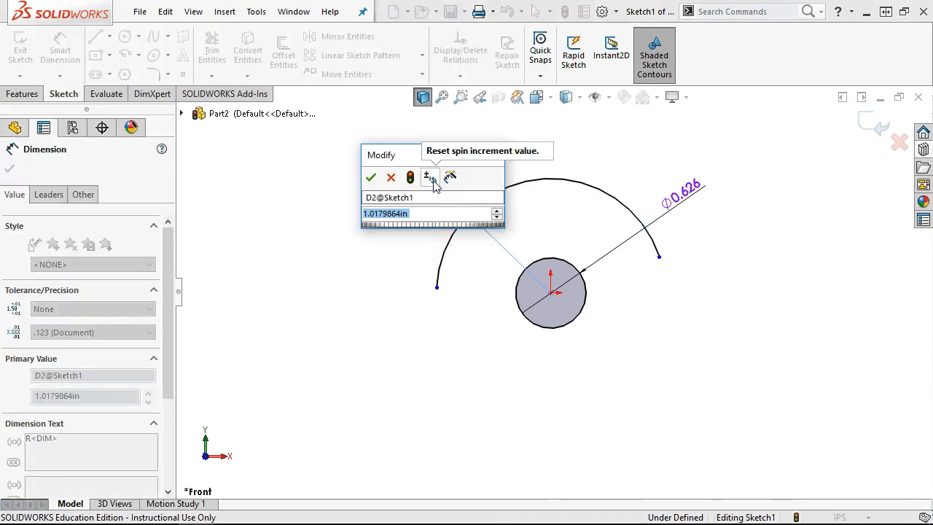
type(".75")
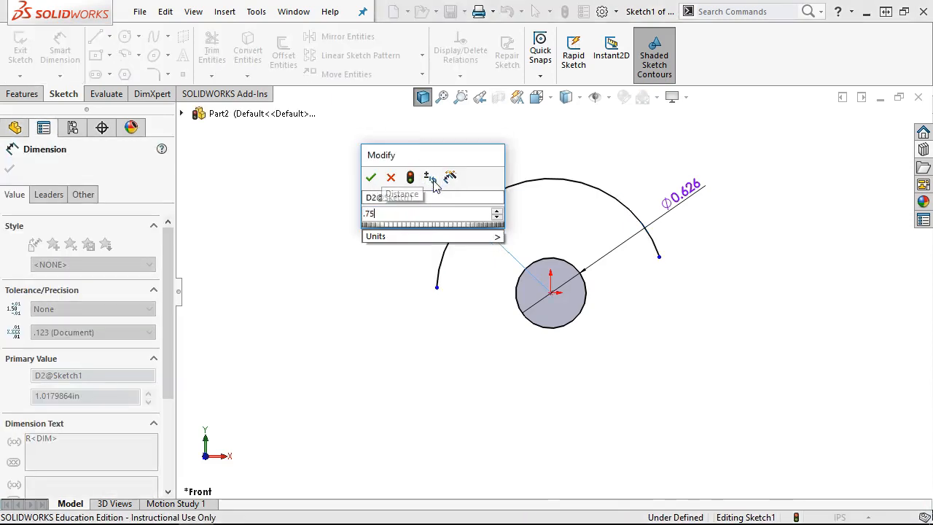
key("Return")
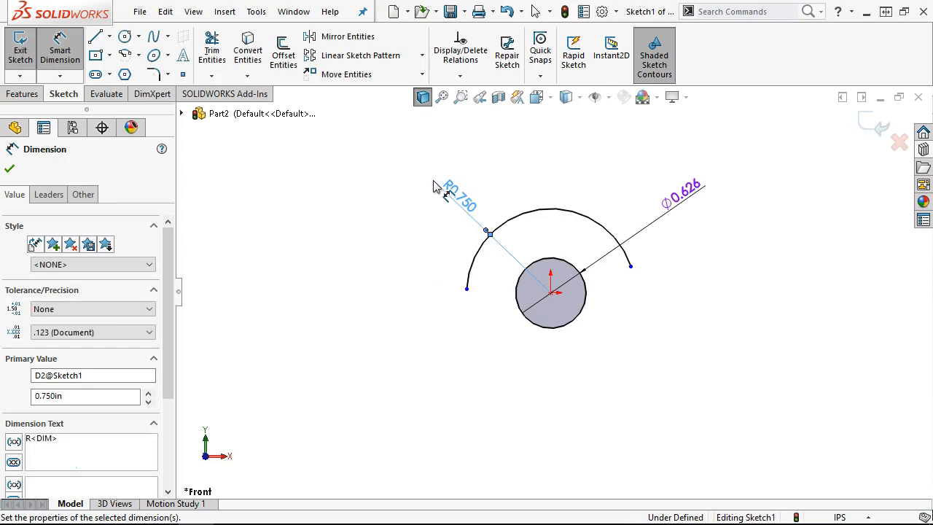
left_click(331, 222)
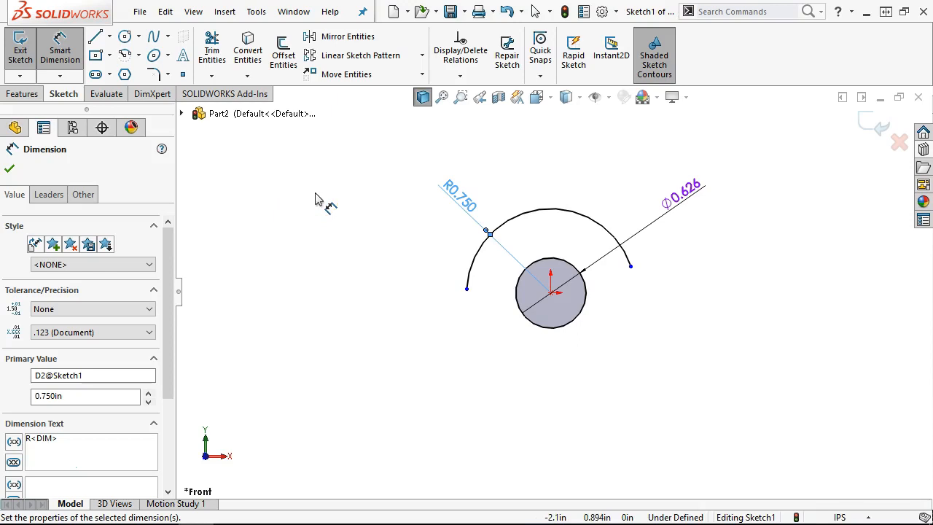
- Sketch a line about 0.96 in long downward from the large arc's left endpoint, tangent to the arc
left_click(99, 37)
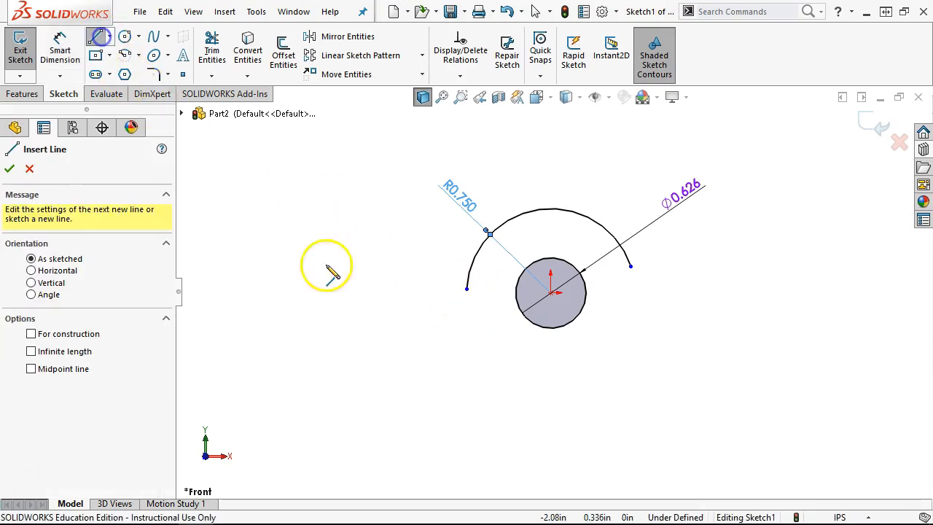
left_click(466, 289)
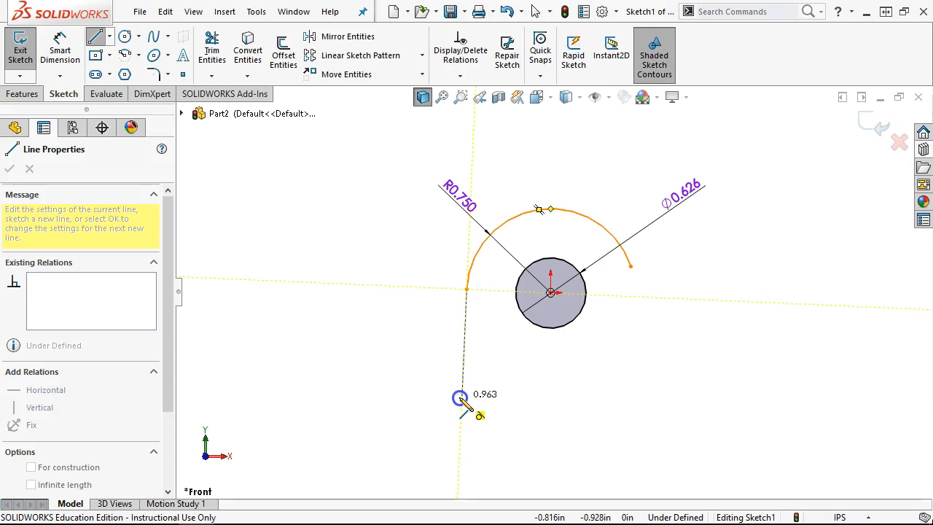
left_click(459, 398)
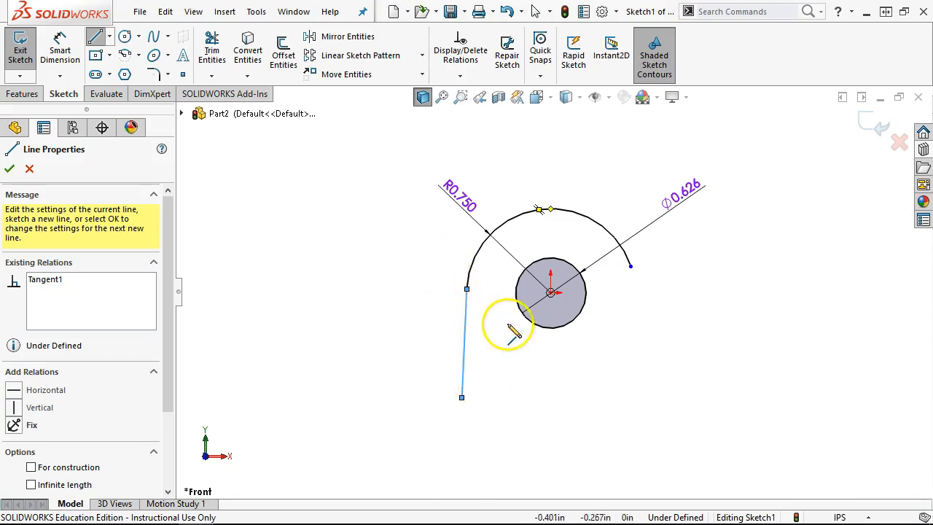
- Sketch a 90° tangent arc of about 0.3 in radius from the line's lower end, curving inward below the hole
scroll(563, 344, "up", 2)
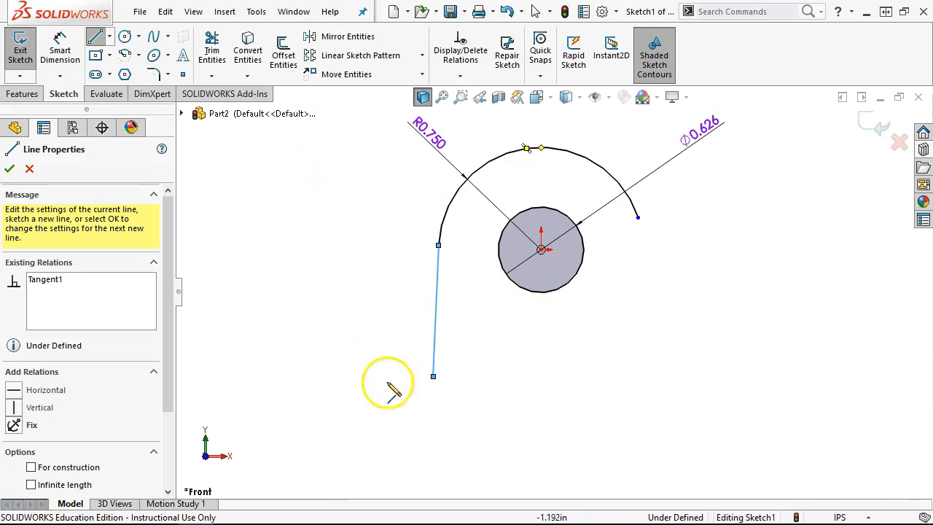
left_click(433, 377)
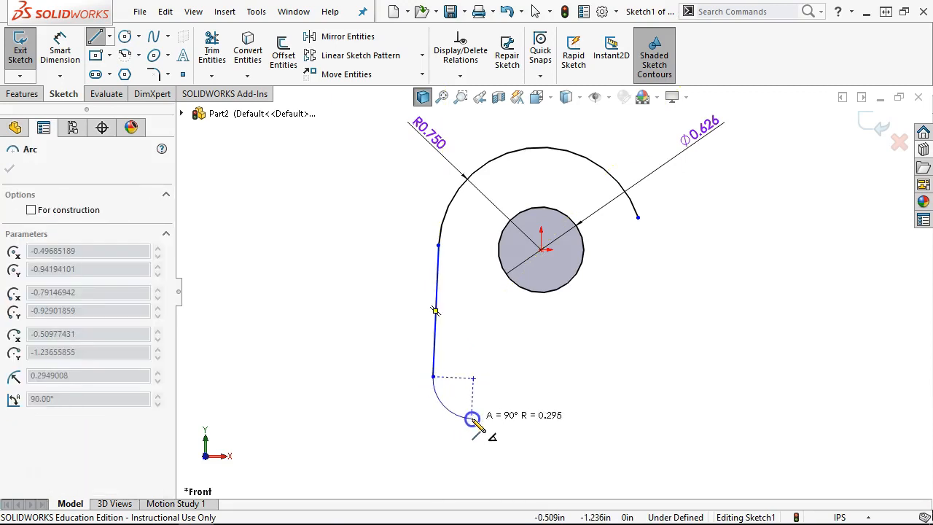
double_click(472, 420)
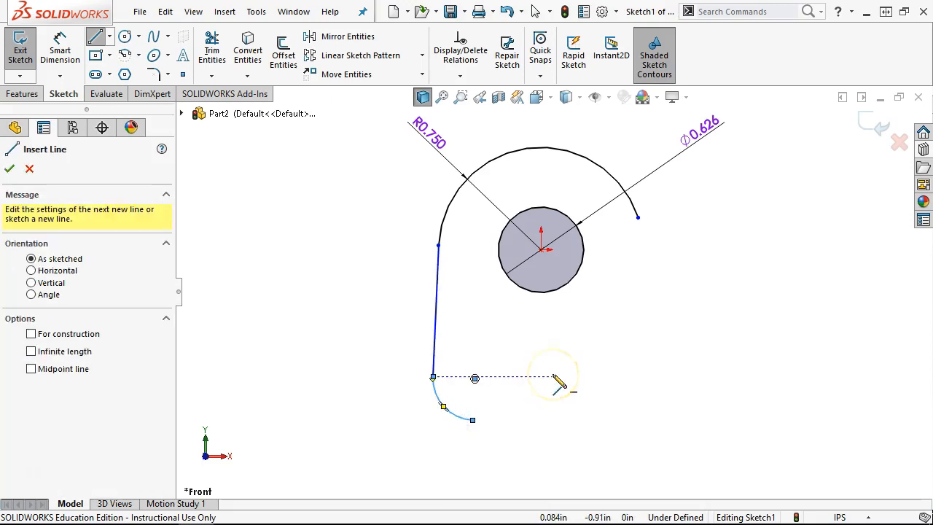
right_click(597, 301)
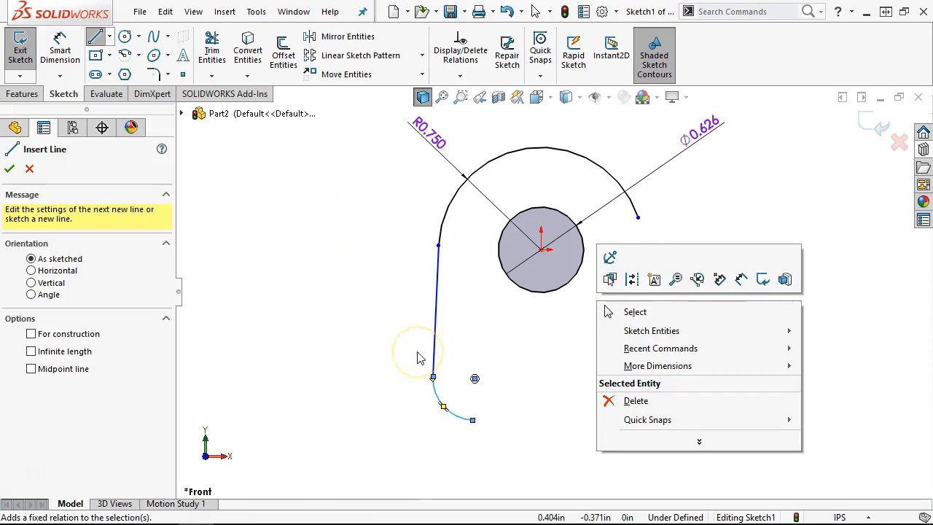
left_click(616, 311)
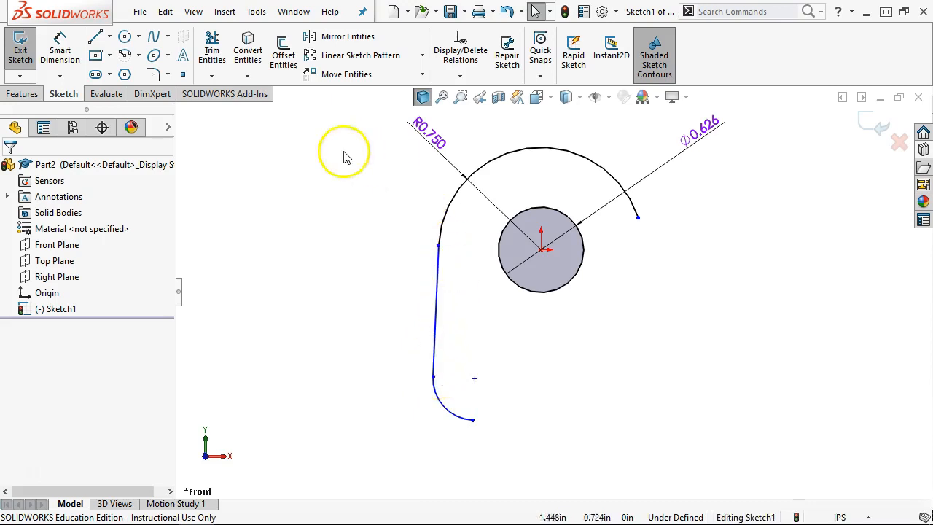
- Dimension the lower left corner arc's radius at 0.375 in
left_click(60, 45)
left_click(441, 397)
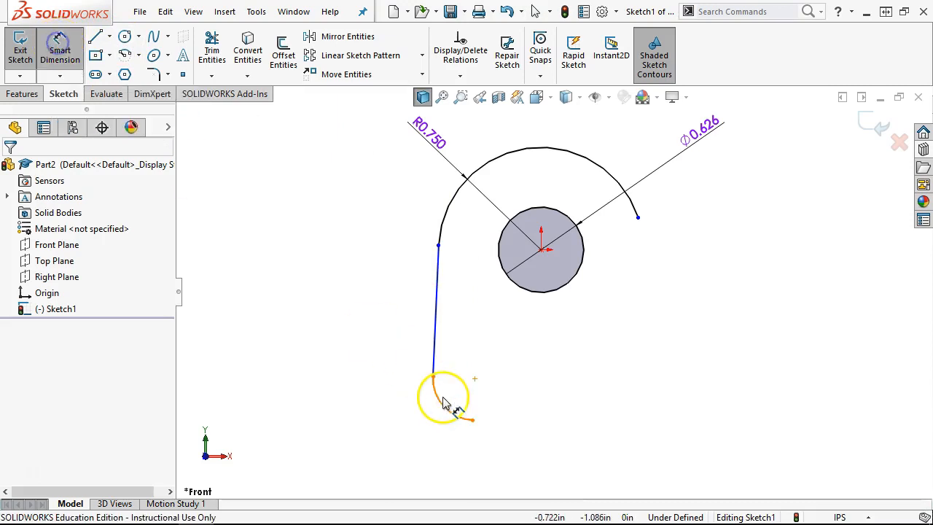
left_click(396, 409)
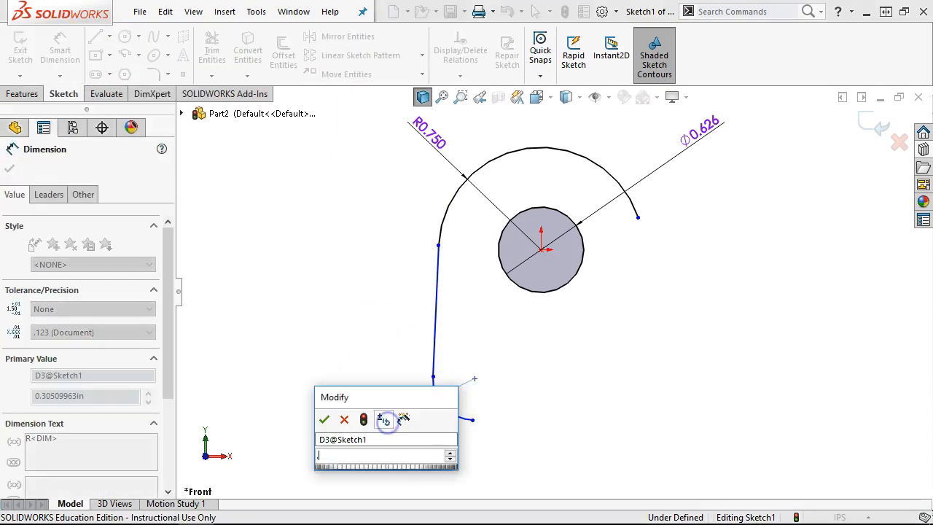
type(".375")
key("Return")
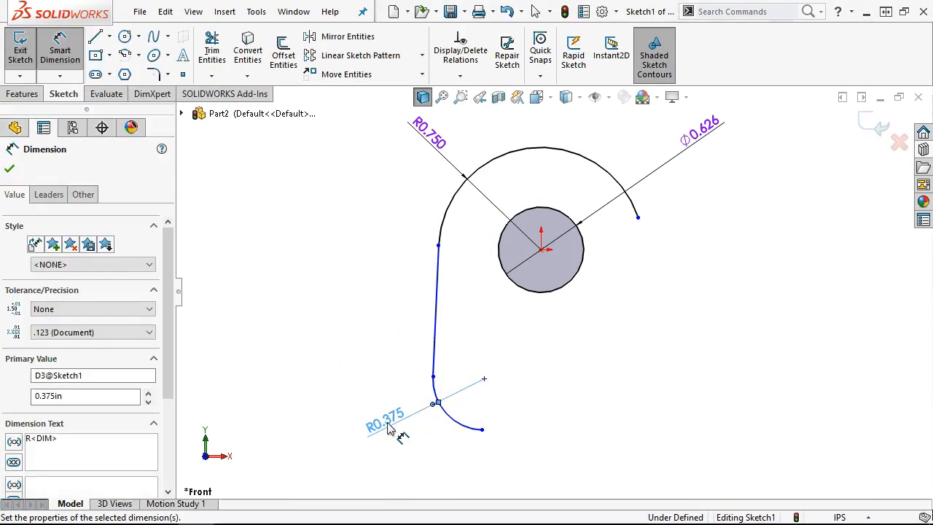
- Switch to the Connecting Rod Fixture PDF and examine the Cam's lower arc radii and angles at 400% zoom
left_click(541, 408)
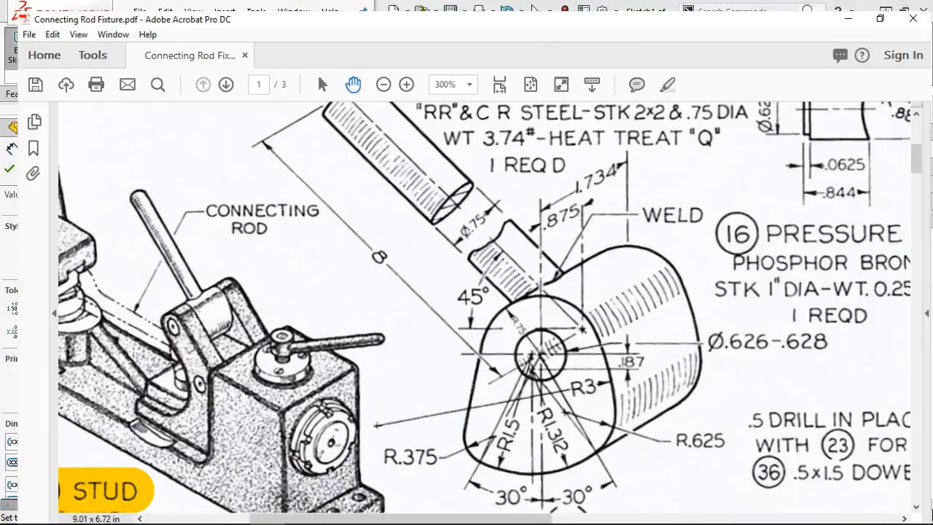
left_click(508, 430)
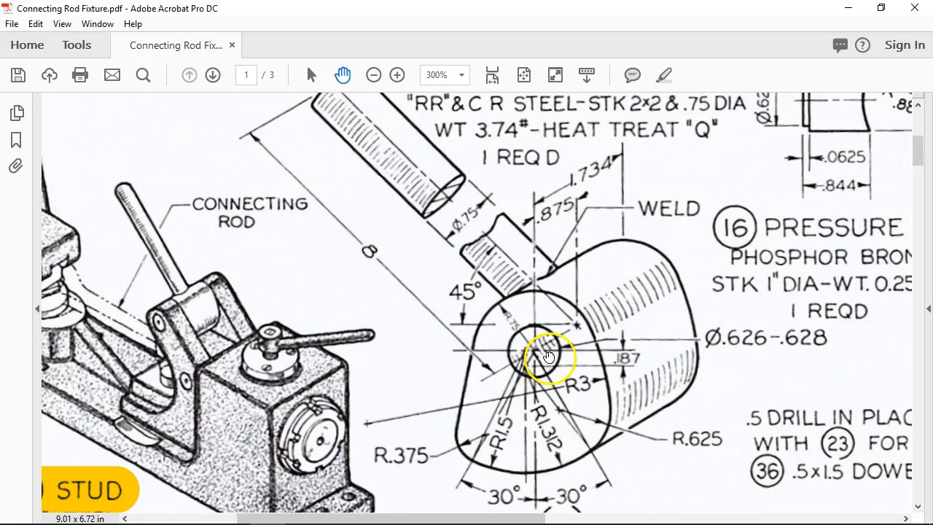
left_click(397, 76)
left_click_drag(700, 422, 516, 216)
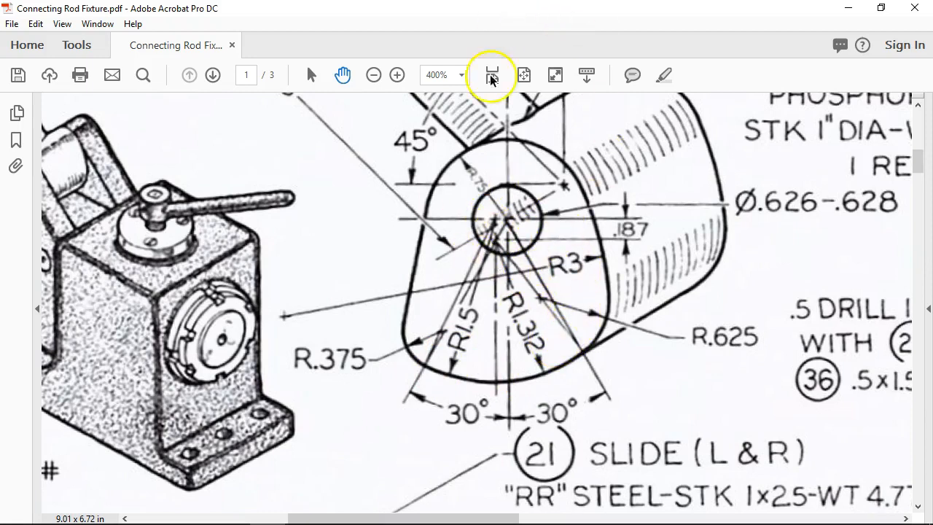
left_click_drag(591, 223, 580, 252)
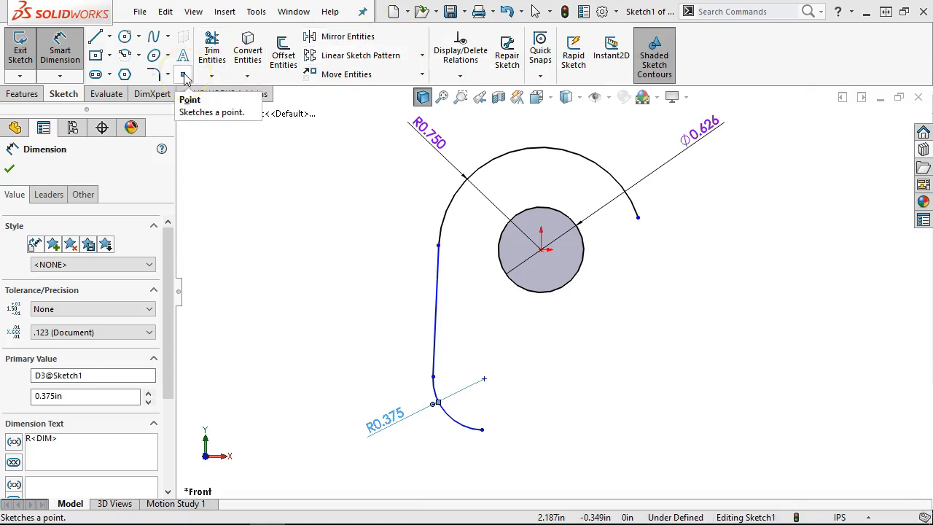
- Back in the SOLIDWORKS sketch, draw a tangent arc of about 2.03 in radius from the 0.375 in corner arc's free end, curving rightward below the hole
right_click(299, 217)
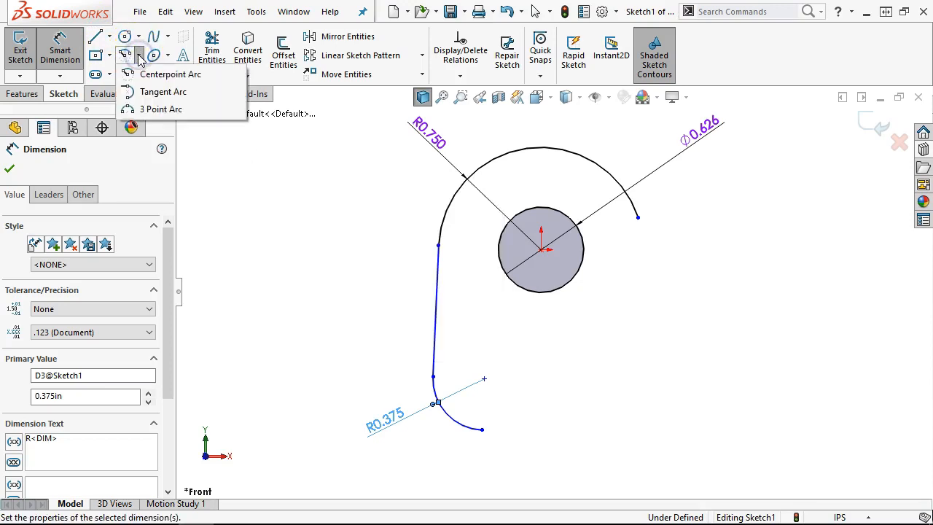
left_click(151, 94)
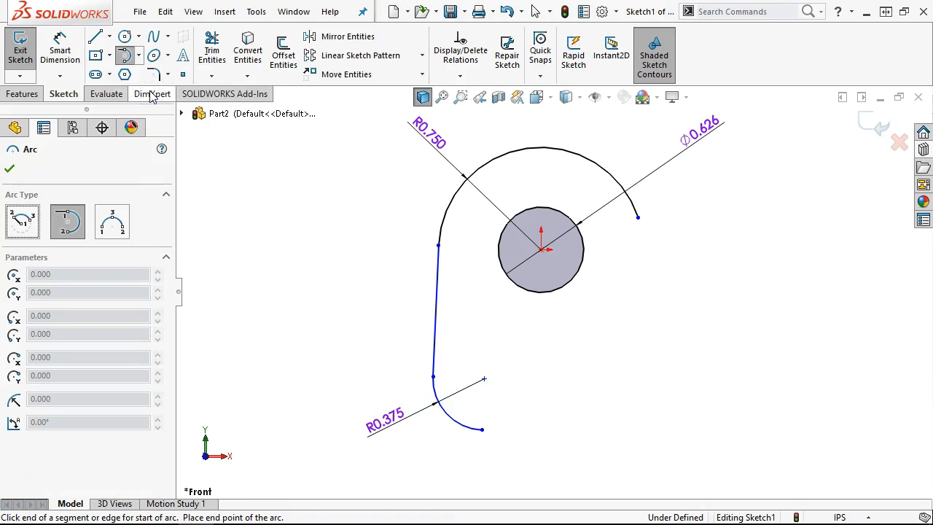
left_click(7, 215)
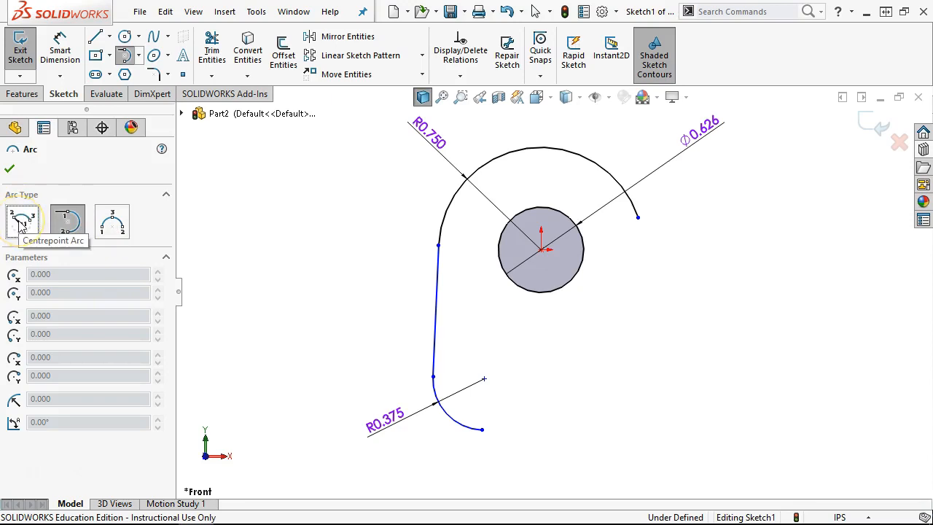
left_click(20, 226)
left_click(67, 225)
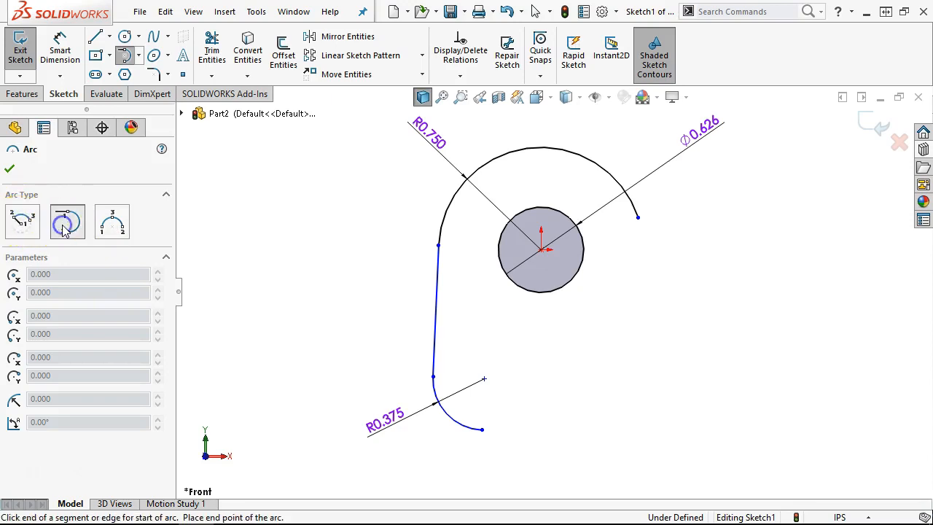
left_click(111, 224)
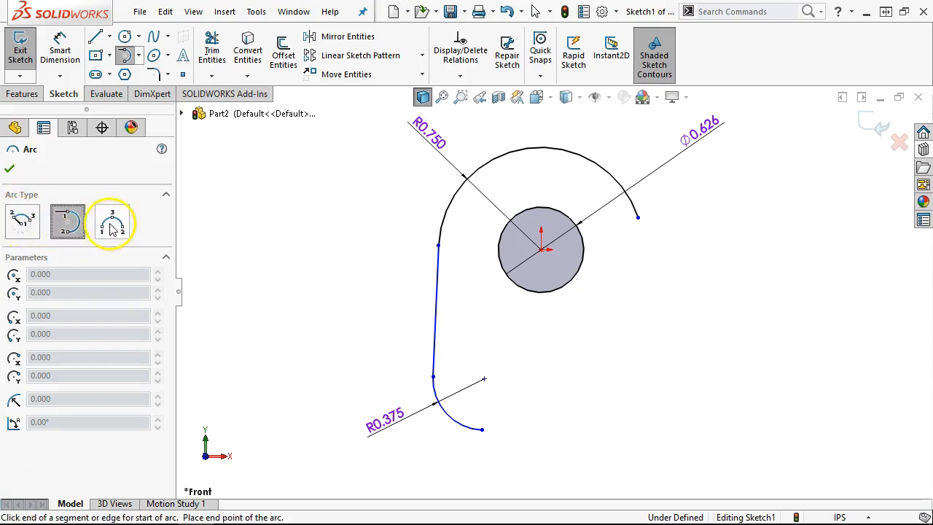
left_click(69, 224)
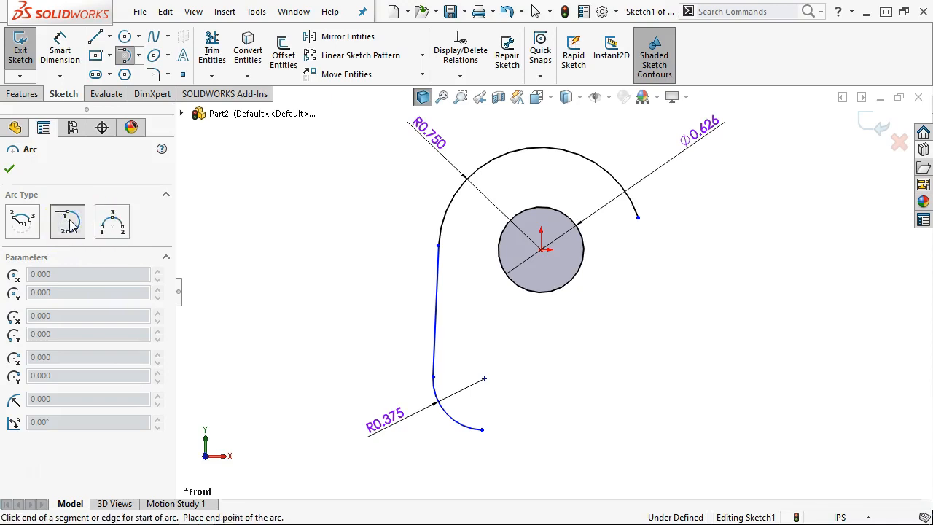
key("a")
key("a")
key("a")
key("a")
key("a")
key("a")
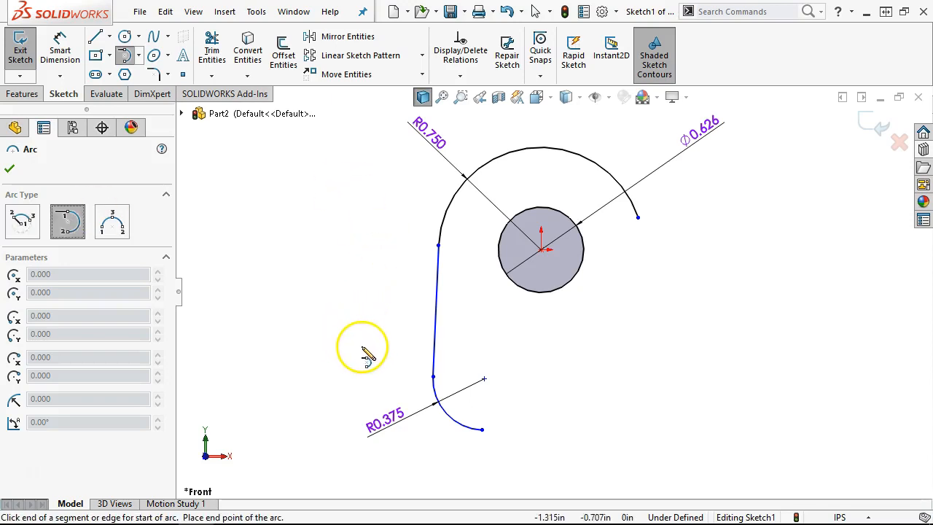
left_click(482, 430)
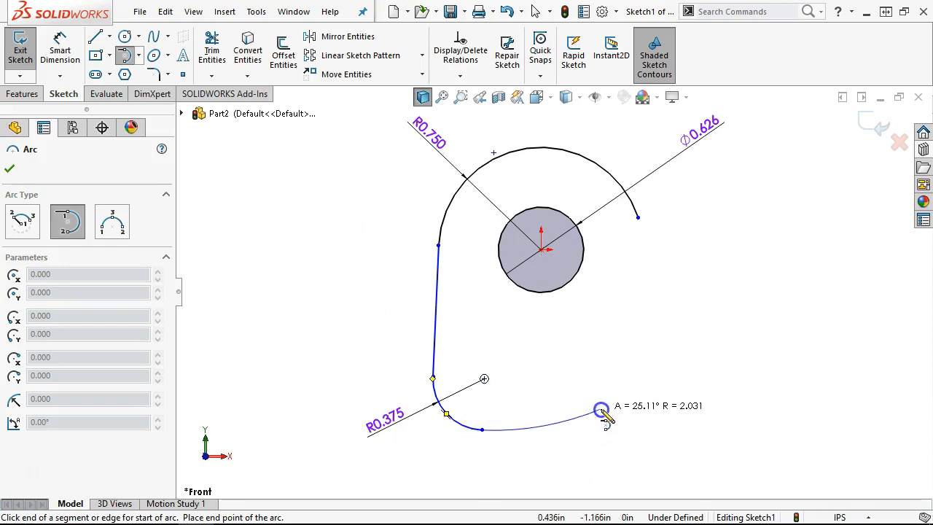
left_click(601, 410)
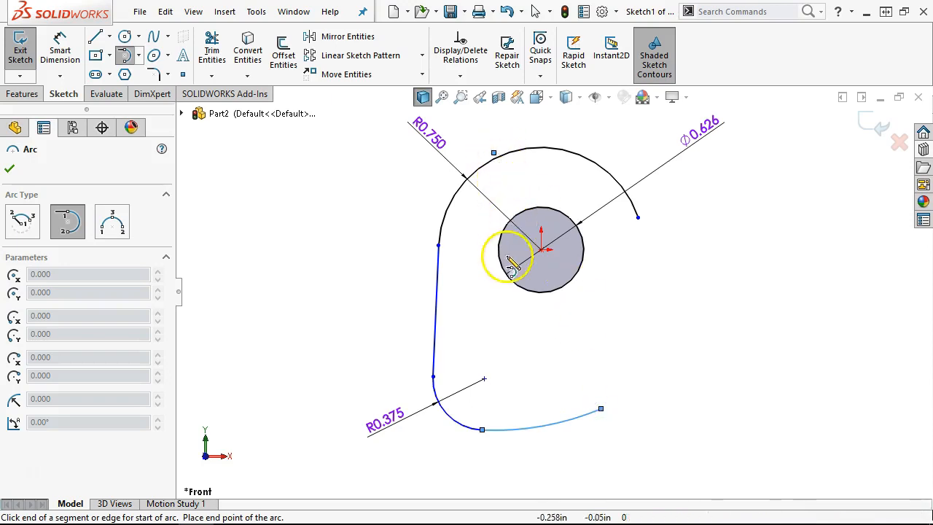
- Dimension the new bottom arc's radius at 1.5 in
left_click(61, 42)
left_click(554, 424)
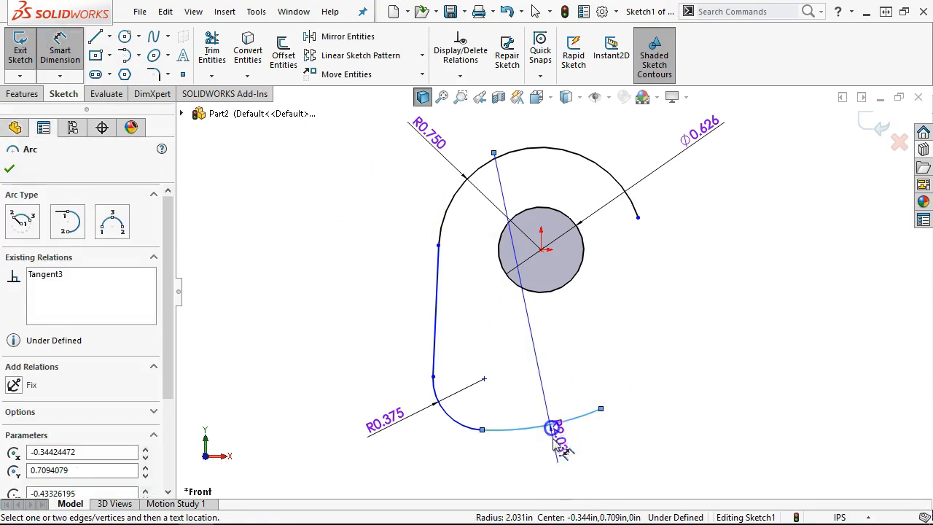
left_click(559, 466)
type("1.5")
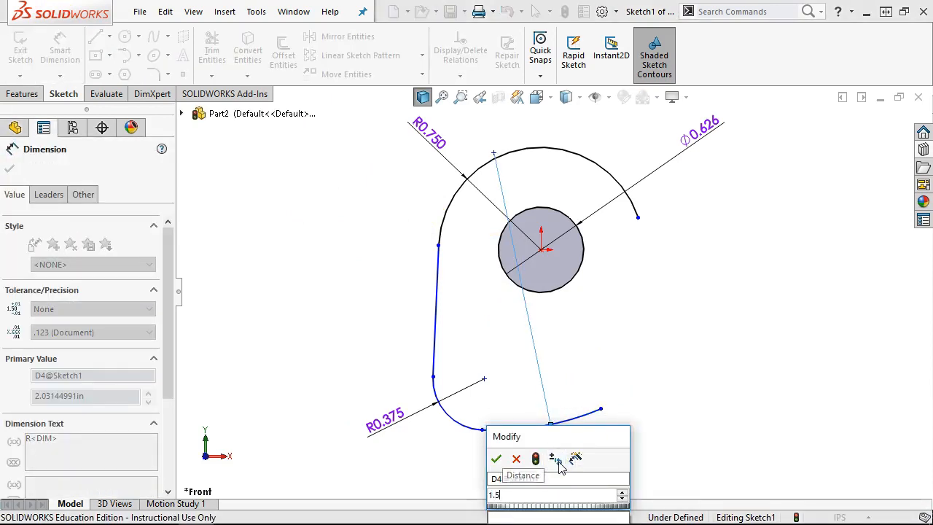
key("Return")
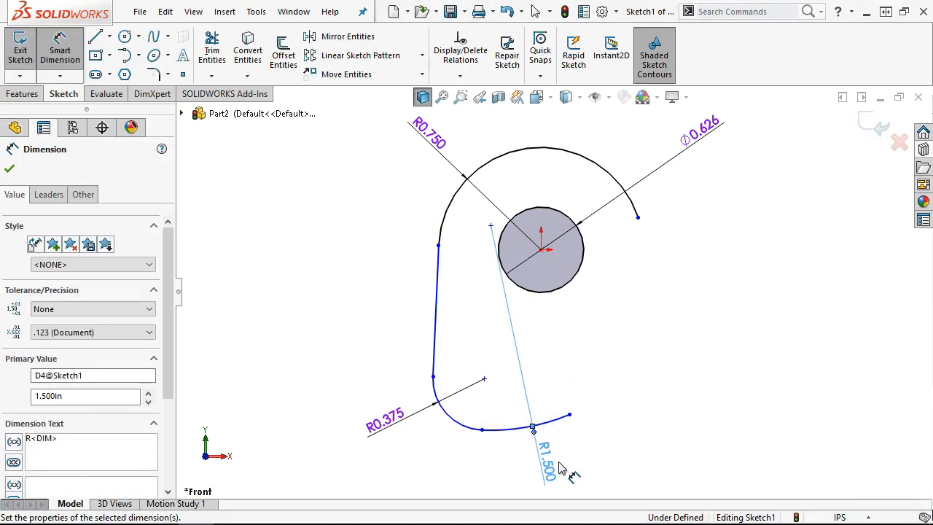
right_click(651, 330)
left_click(740, 378)
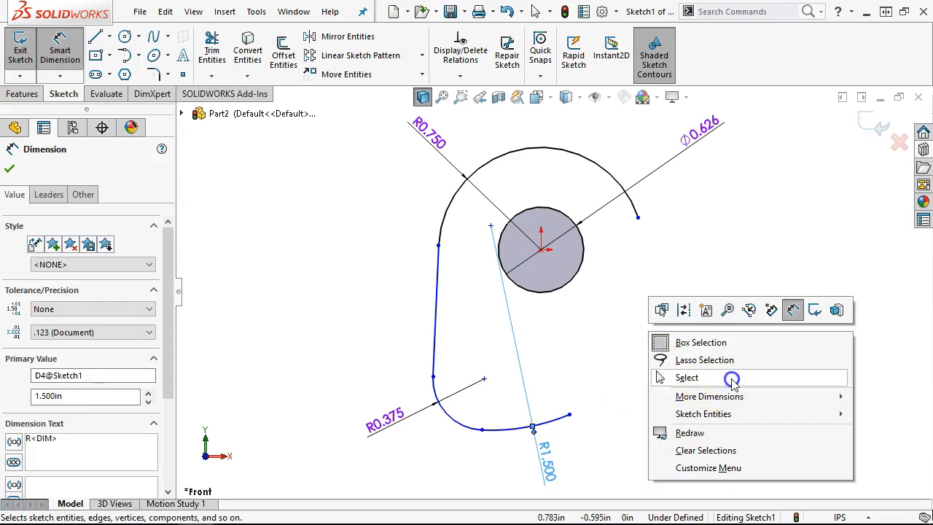
- Sketch a tangent arc of about 1.19 in radius from the 1.5 in arc's right end, curving up to the right
left_click(126, 58)
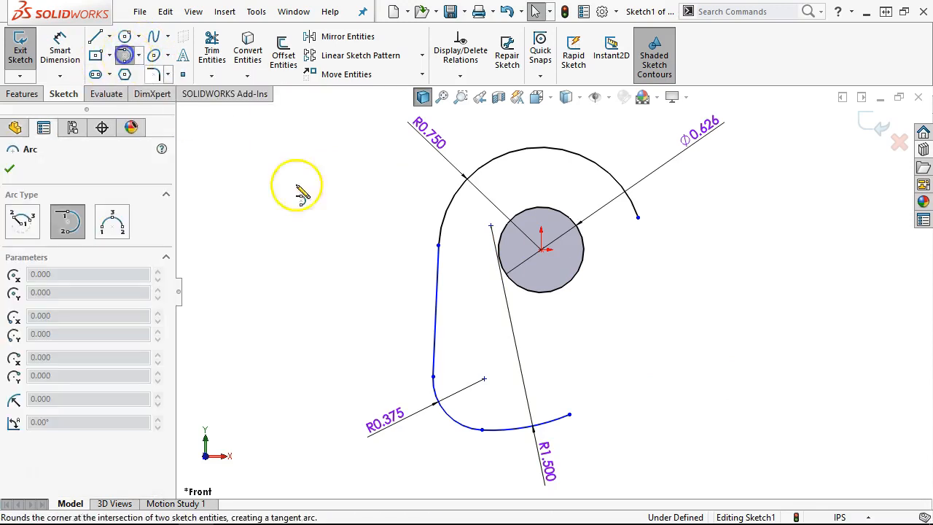
left_click(570, 416)
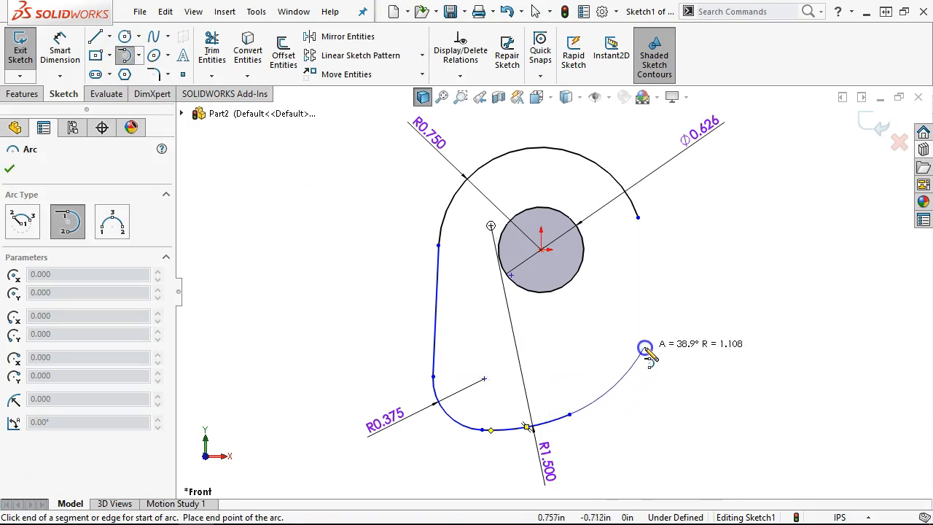
left_click(649, 344)
- Dimension the lower right arc's radius at 1.312 in
right_click(727, 379)
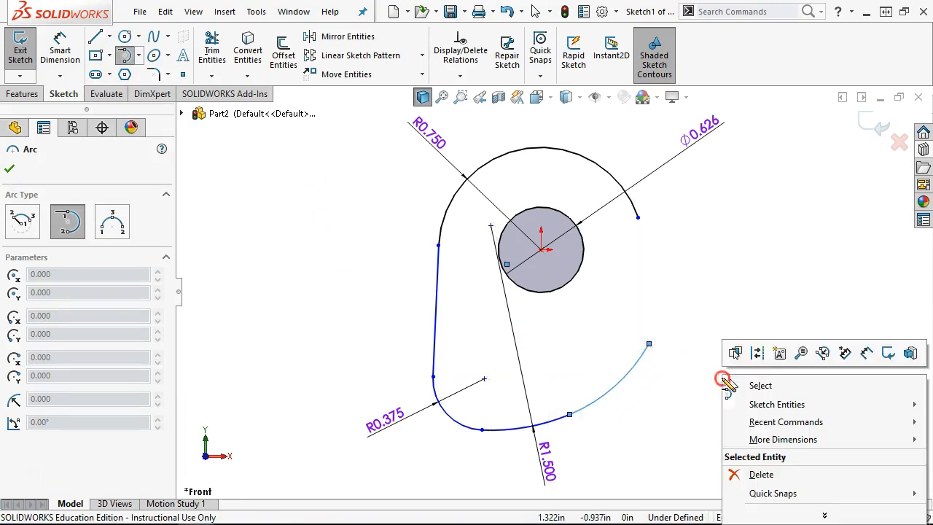
left_click(865, 355)
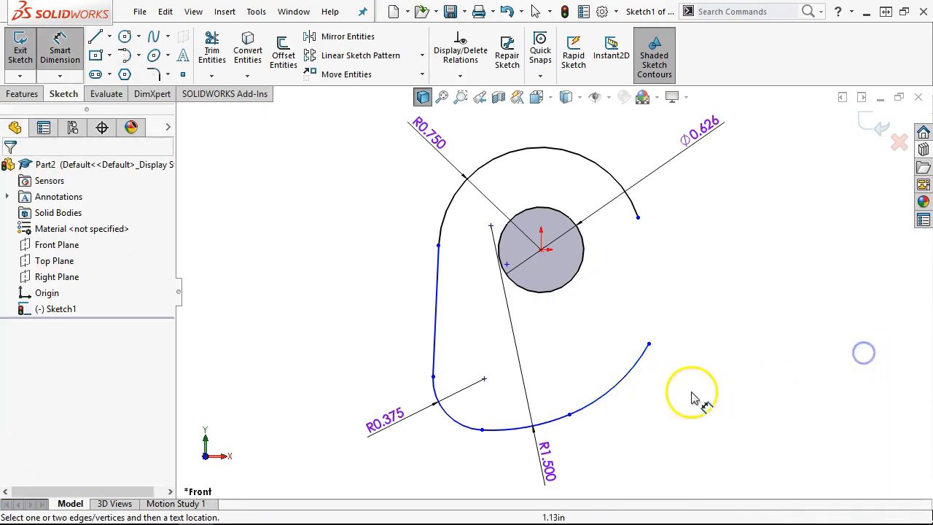
left_click(623, 382)
left_click(665, 421)
type("1.")
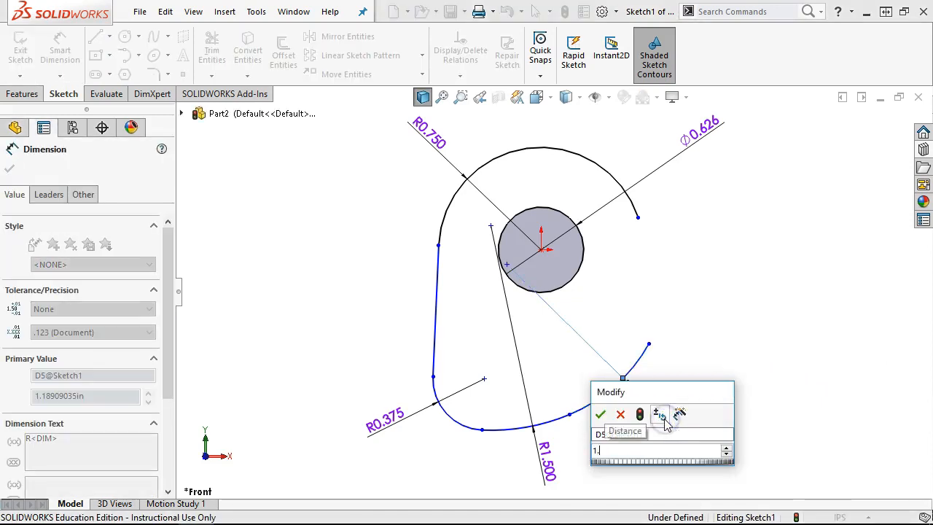
type("312")
key("Return")
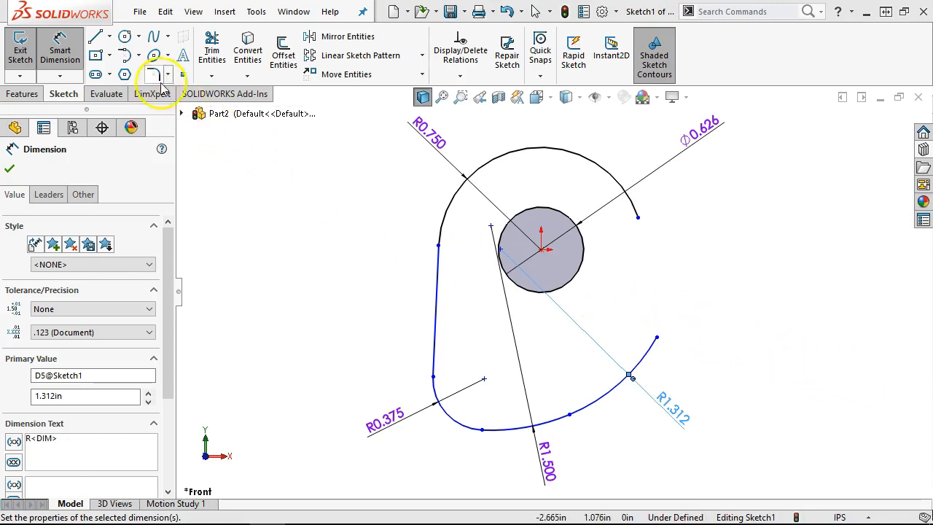
- Sketch a short tangent arc of about 0.55 in radius upward from the 1.312 in arc's upper end
left_click(126, 57)
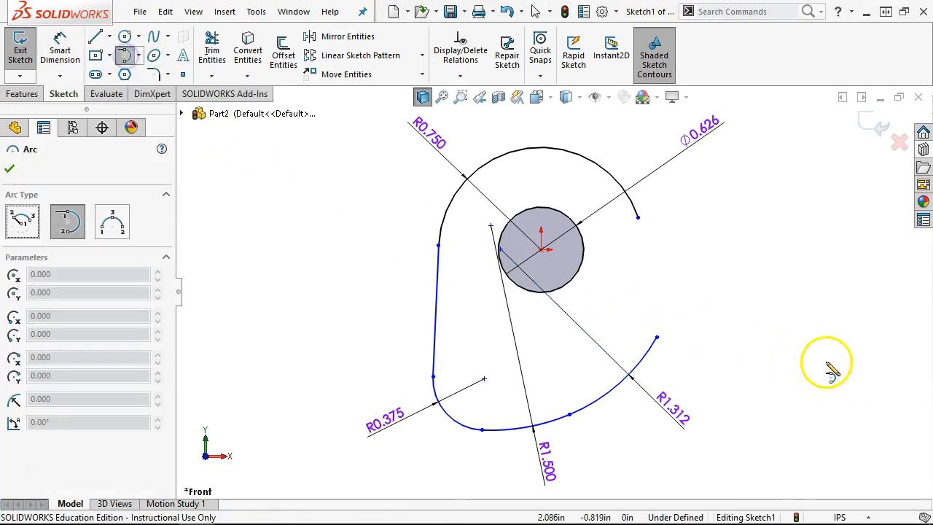
left_click(656, 337)
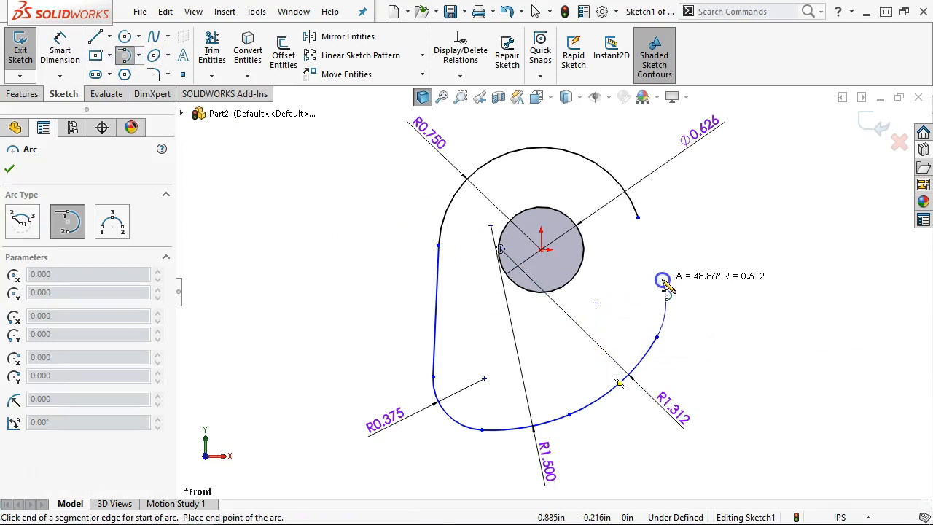
left_click(667, 300)
- Dimension the short right-hand arc's radius at 0.625 in
right_click(726, 287)
left_click(867, 265)
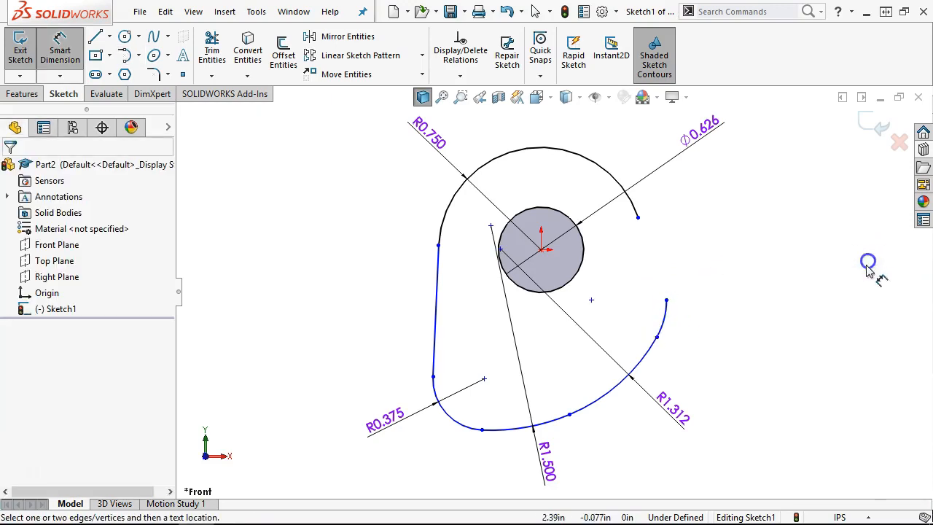
left_click(663, 321)
left_click(738, 328)
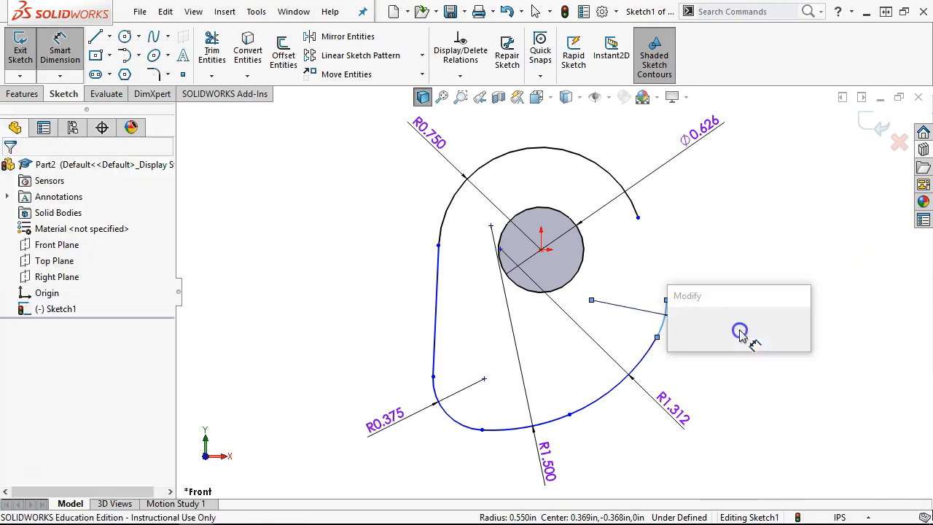
type(".625")
key("Return")
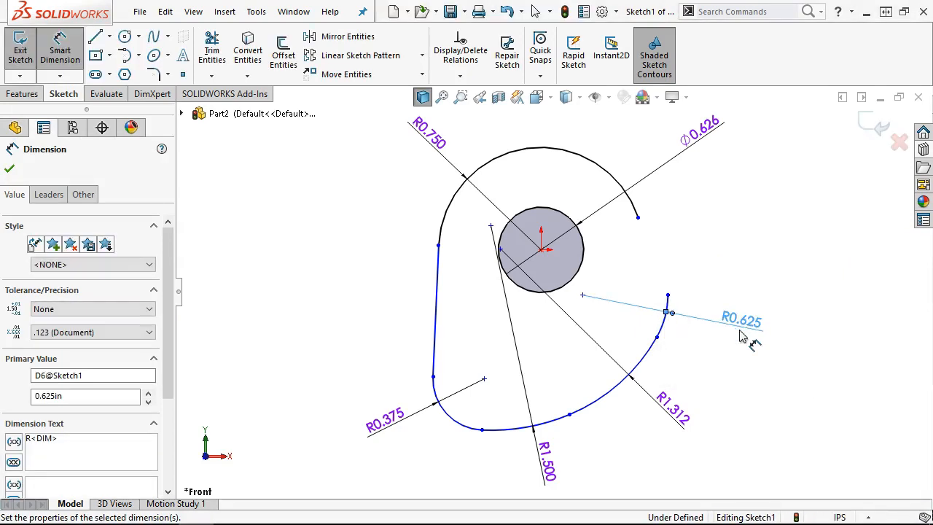
- Close the profile with a tangent arc of about 0.855 in radius from the 0.625 in arc's upper end to the 0.75 in arc's right endpoint
left_click(126, 58)
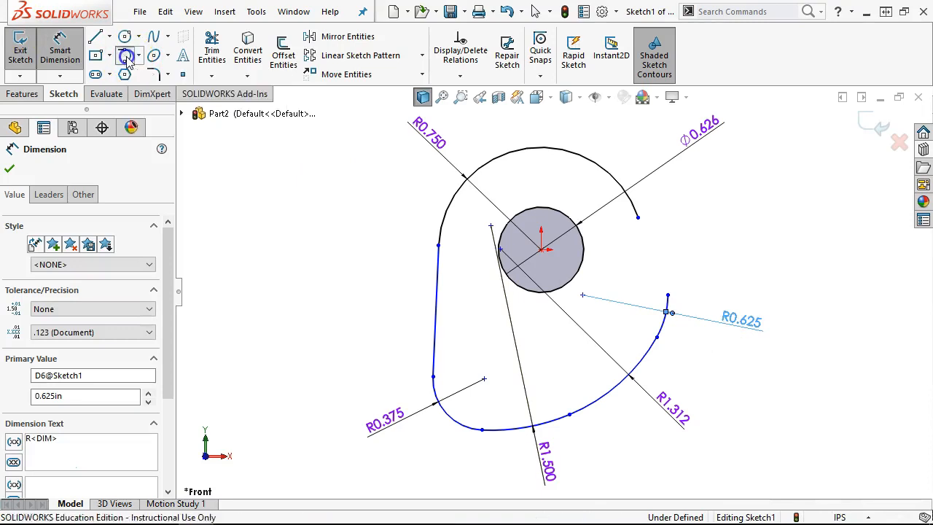
left_click(667, 295)
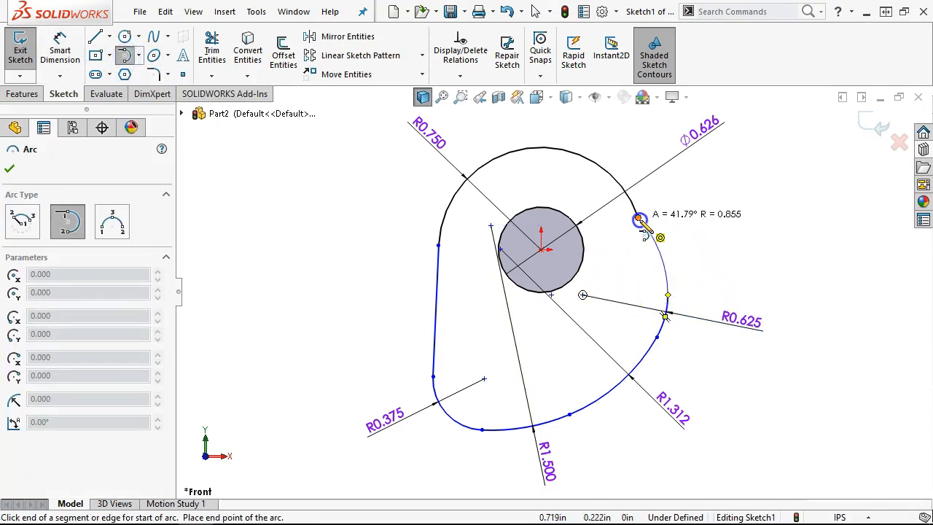
left_click(638, 217)
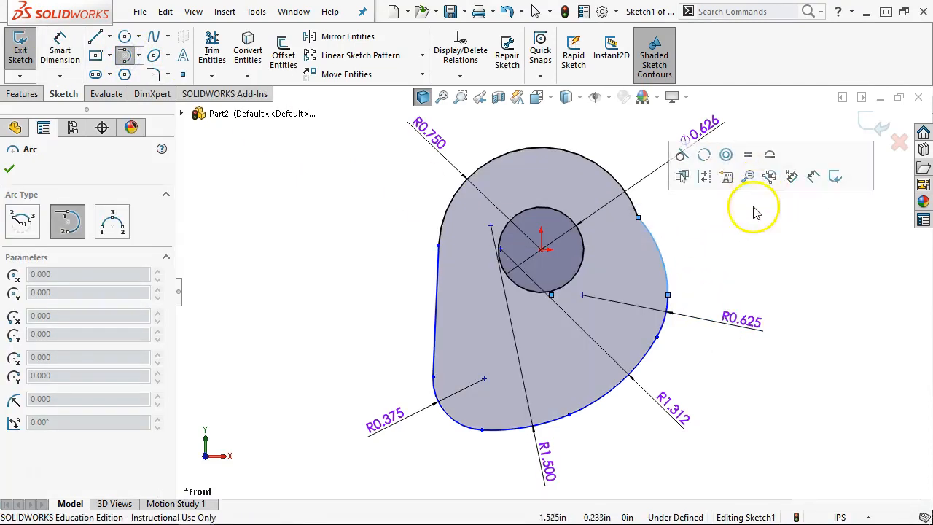
- Dimension the closing right-side arc's radius at 3 in and leave the dimension command
left_click(813, 176)
left_click(661, 255)
left_click(718, 245)
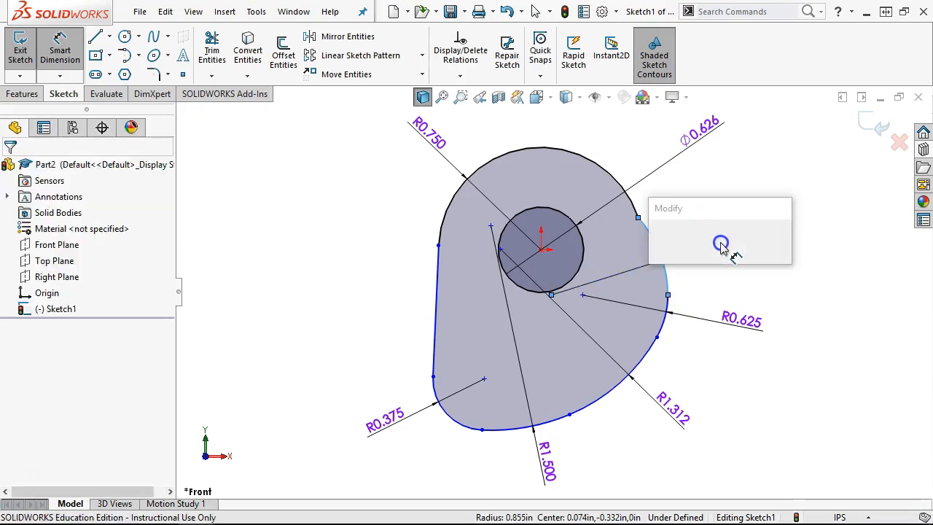
type("3")
key("Return")
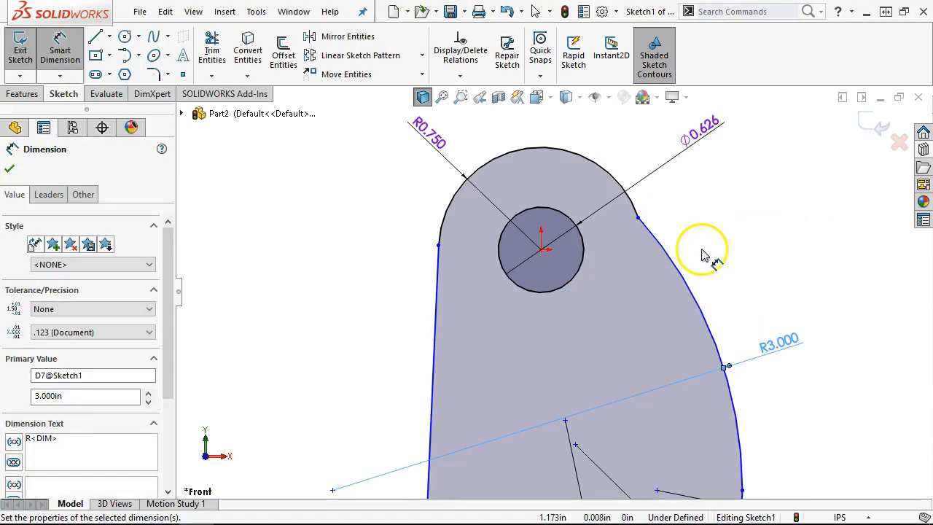
key("f")
right_click(701, 251)
left_click(753, 300)
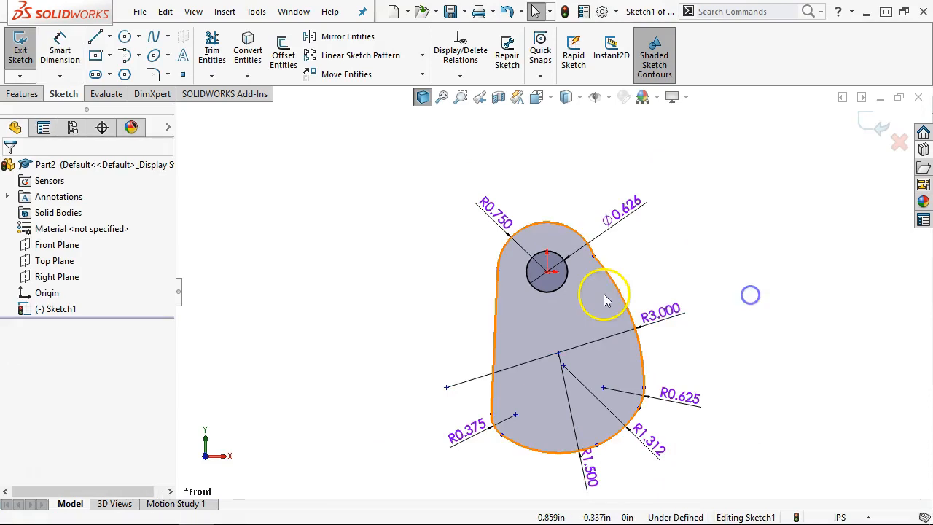
scroll(594, 313, "down", 3)
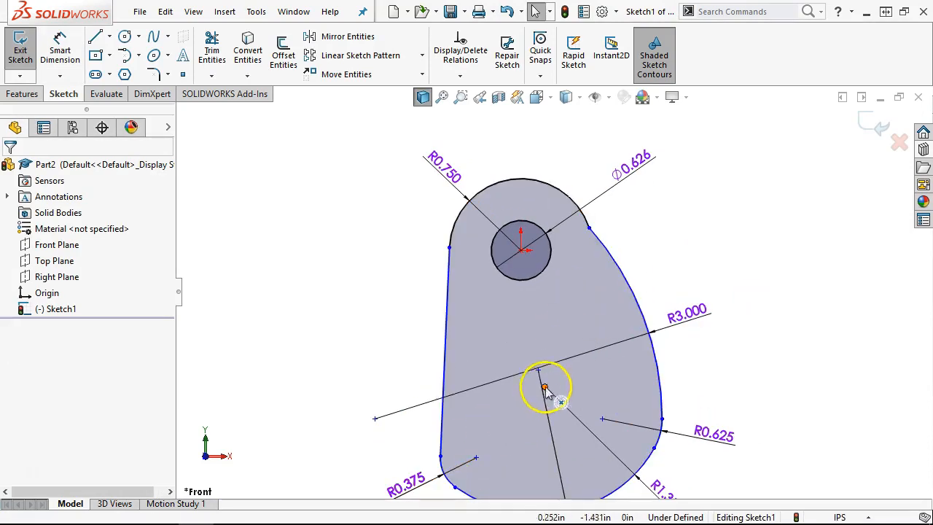
- Move the shared endpoint of the 0.75 in and 3 in arcs down to X 0.75 in, Y 0 in
left_click(589, 229)
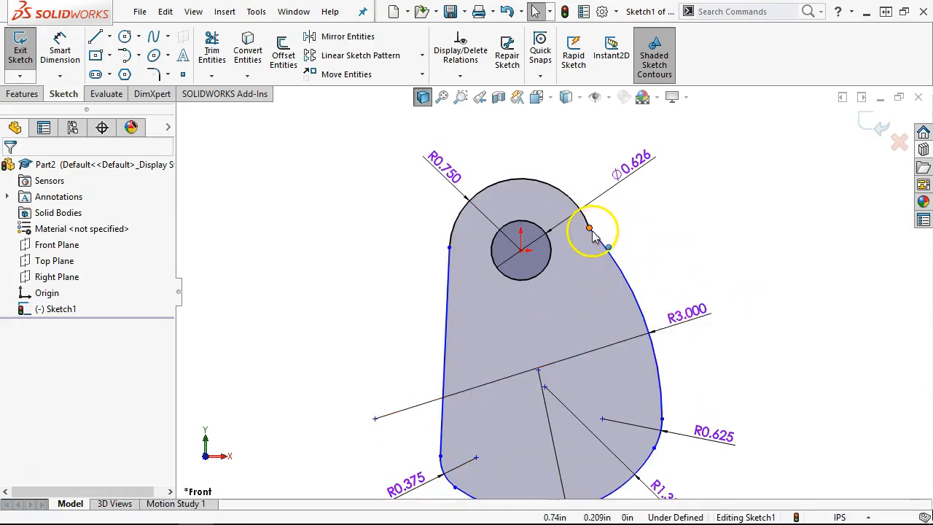
mouse_move(590, 232)
left_mouse_down()
mouse_move(593, 264)
mouse_move(592, 250)
left_mouse_up()
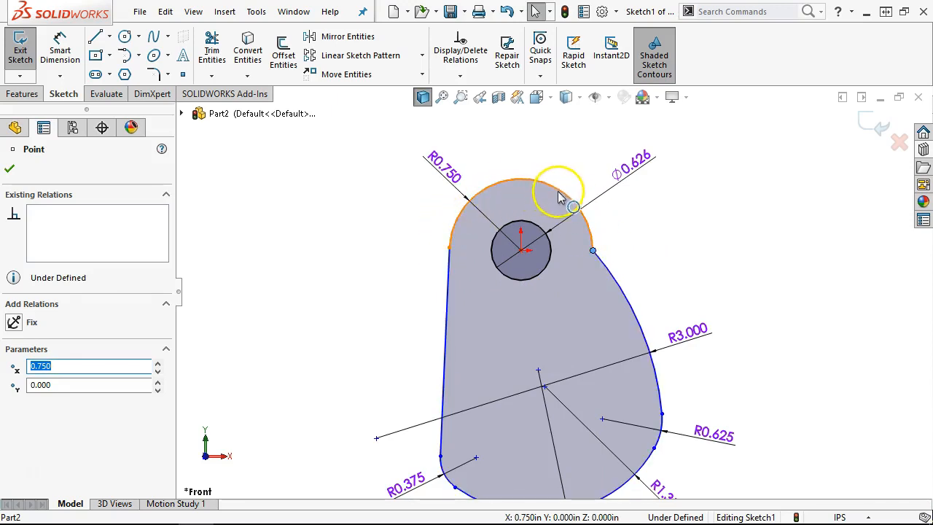
left_click_drag(592, 255, 629, 302)
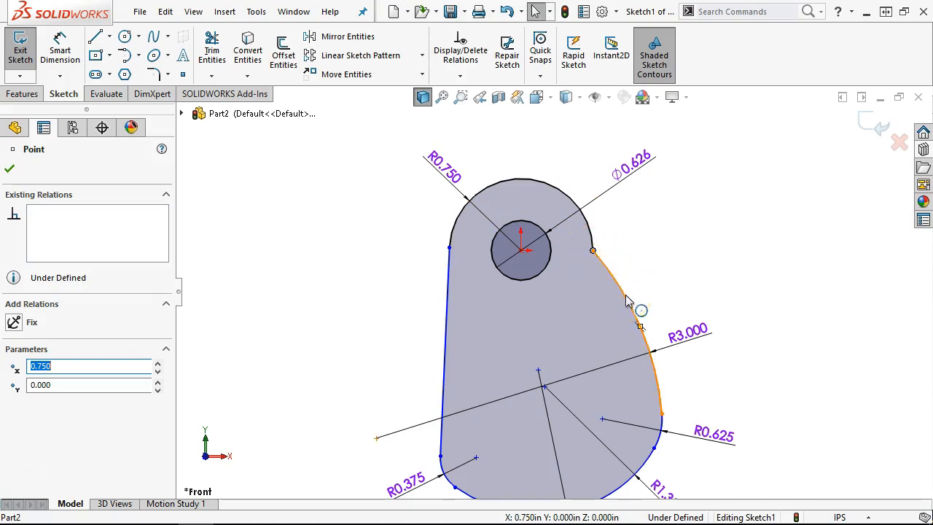
left_click(629, 241)
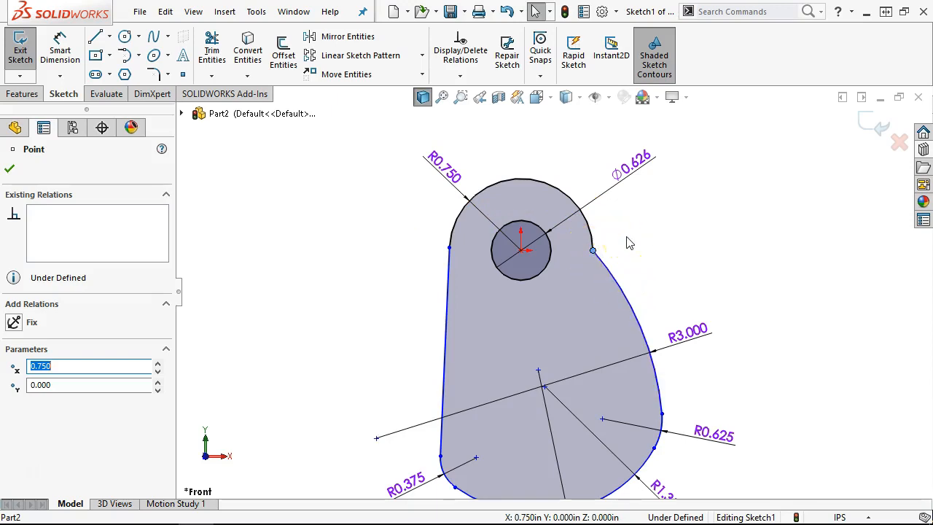
left_click(628, 242)
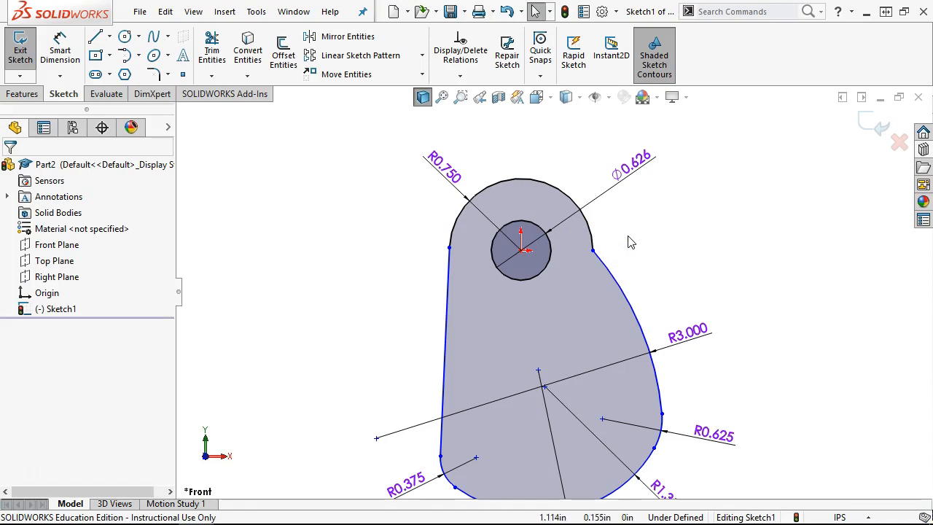
- Add a tangent relation between the 0.75 in top arc and the 3 in right-side arc
left_click(587, 221)
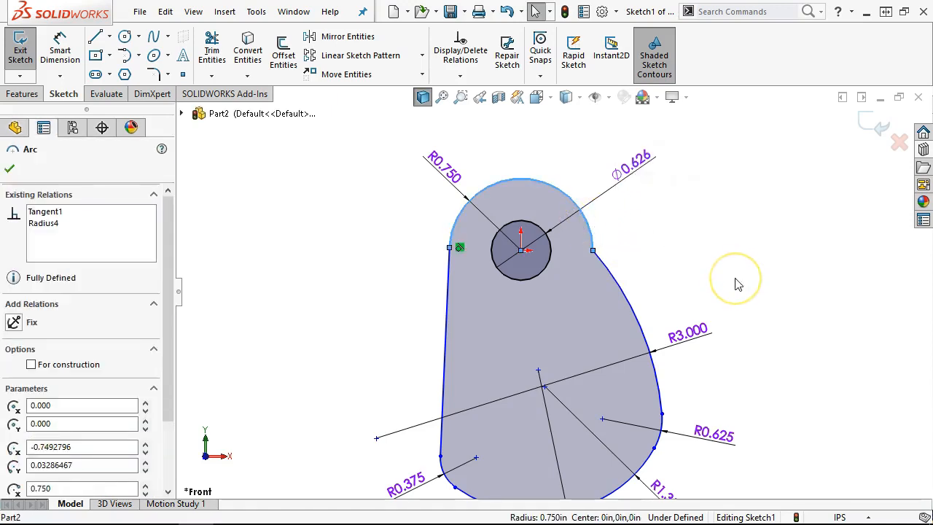
left_click(612, 281, "ctrl")
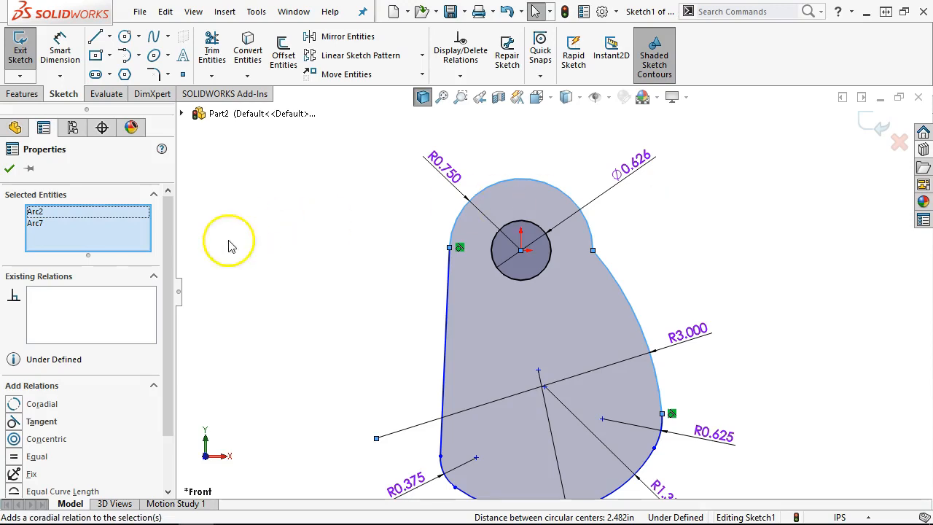
left_click(13, 422)
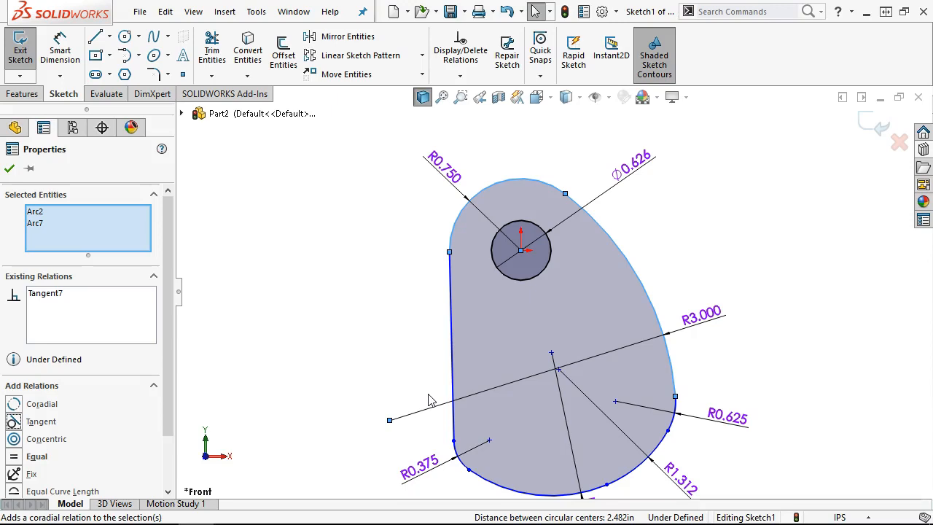
- Move the junction of the left line and the 0.375 in arc outward to about X -0.958 in, Y -1.781 in
scroll(446, 395, "up", 2)
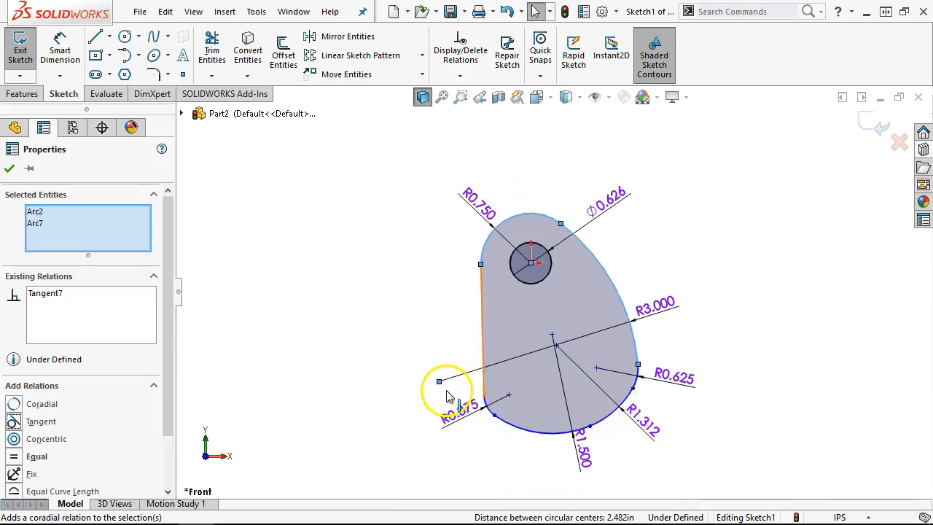
scroll(447, 397, "down", 2)
left_click(507, 388)
mouse_move(507, 391)
left_mouse_down()
mouse_move(491, 386)
mouse_move(505, 361)
mouse_move(490, 358)
mouse_move(536, 383)
mouse_move(505, 399)
left_mouse_up()
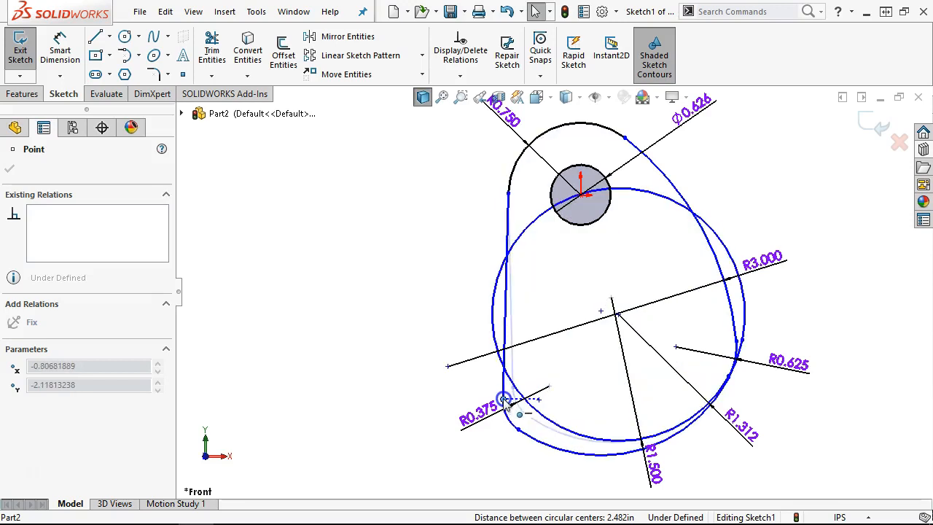
mouse_move(504, 400)
left_mouse_down()
mouse_move(486, 355)
mouse_move(488, 367)
left_mouse_up()
left_click(378, 362)
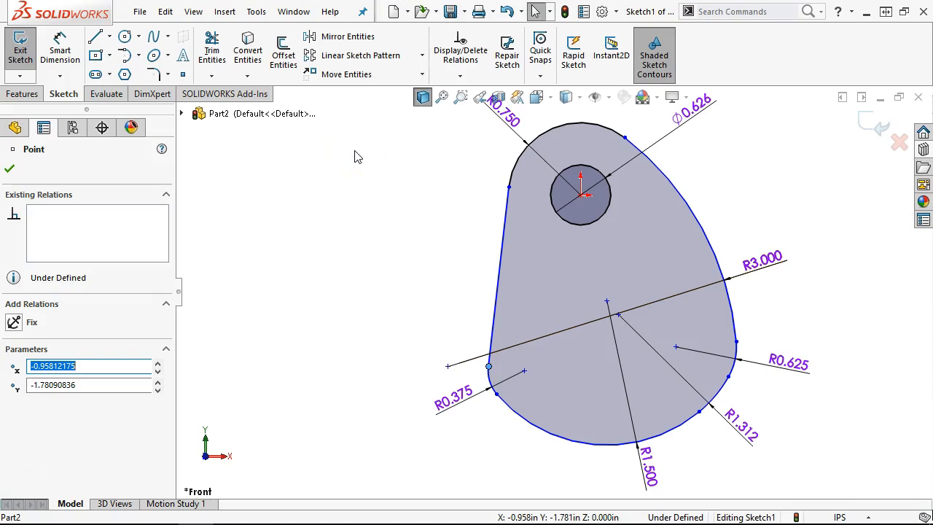
- Check the fixture drawing and sketch a vertical centerline from the 1.312 in arc's center to its junction with the 1.5 in arc
mouse_move(932, 8)
left_mouse_down()
mouse_move(440, 8)
mouse_move(438, 18)
left_mouse_up()
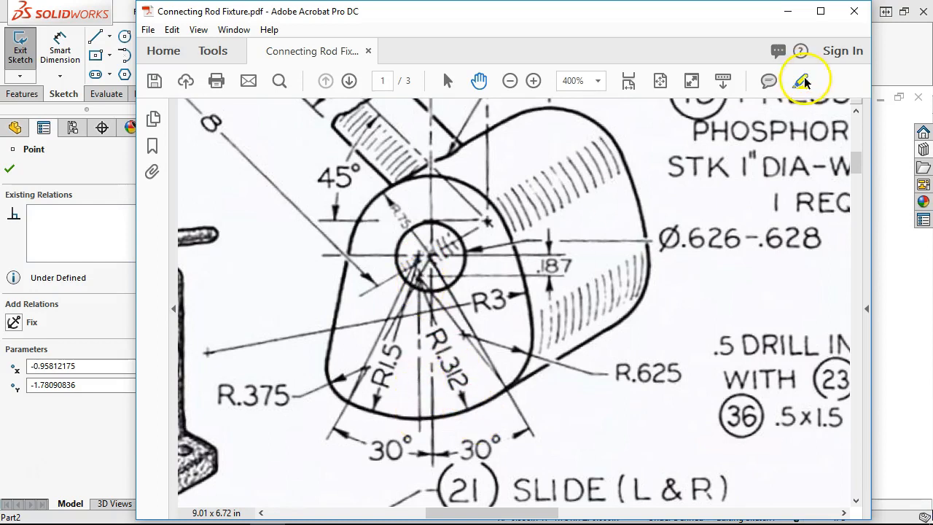
left_click(788, 11)
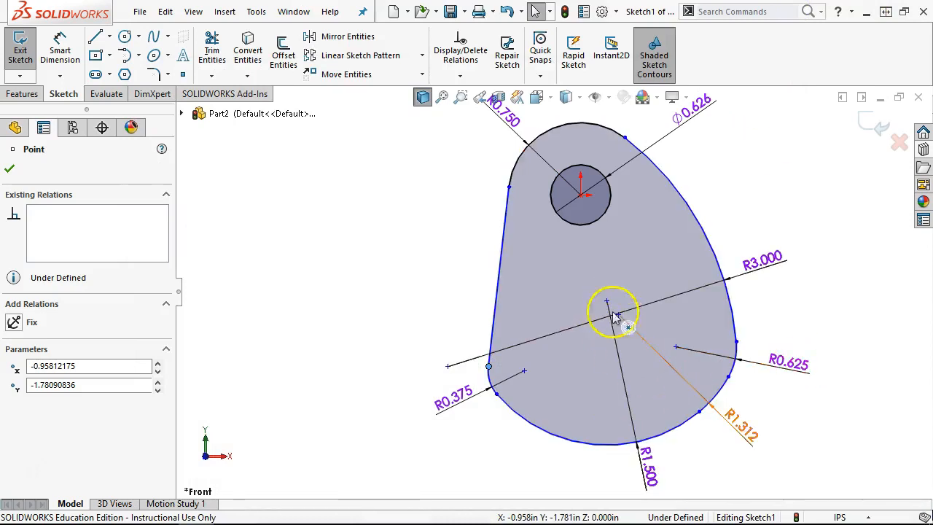
left_click(110, 36)
left_click(124, 70)
left_click(618, 314)
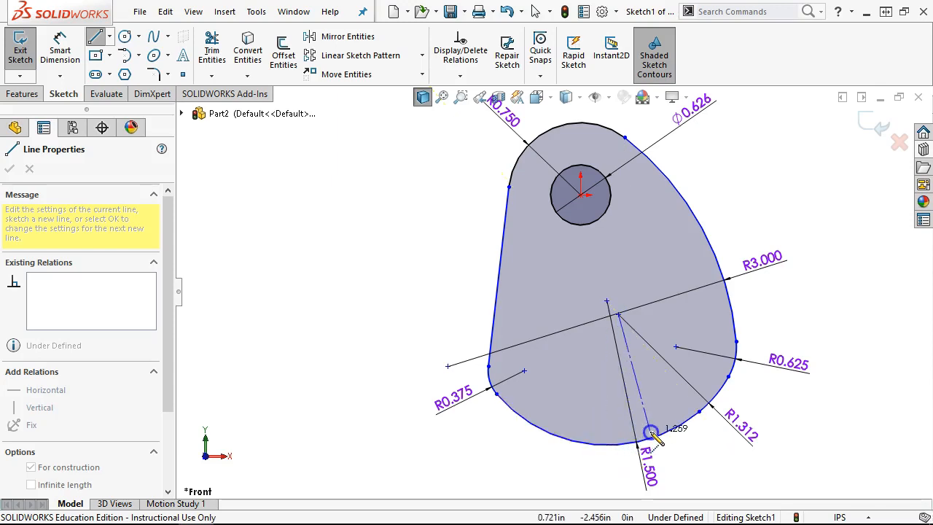
left_click(699, 412)
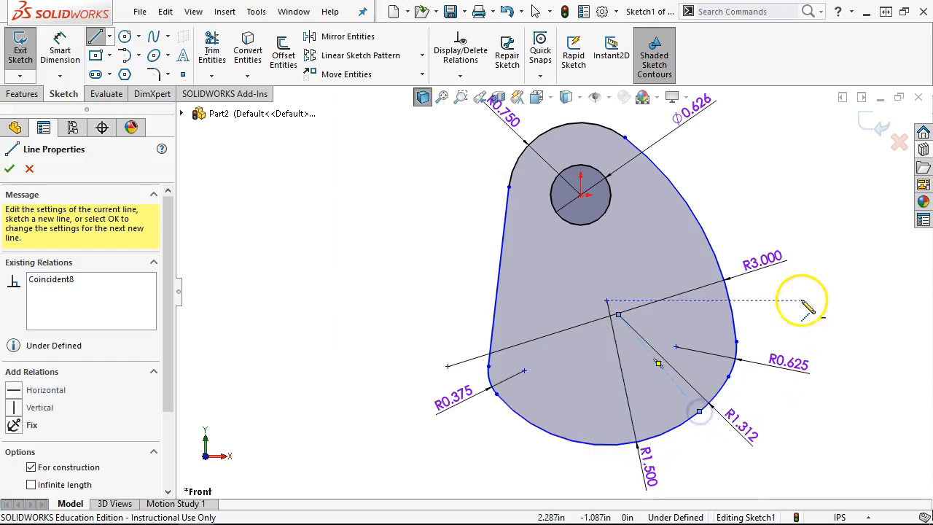
left_click(16, 406)
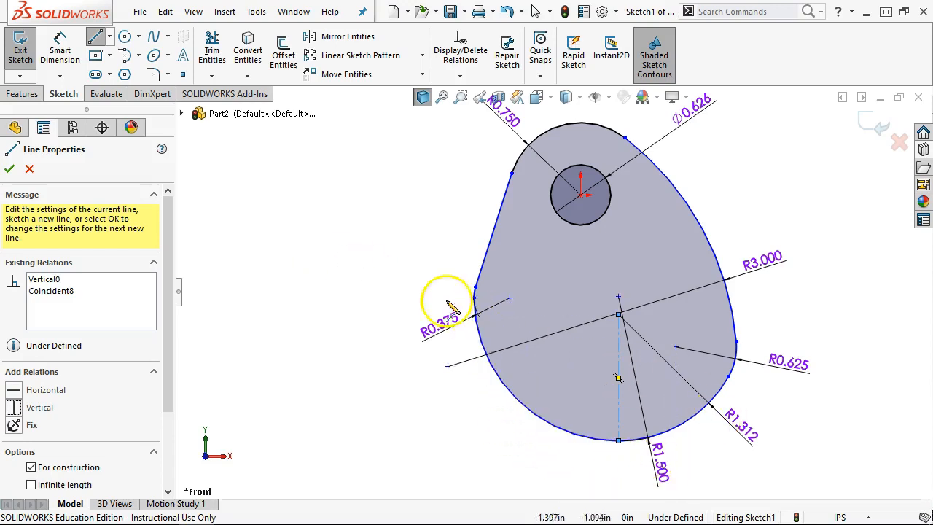
right_click(374, 208)
left_click(412, 226)
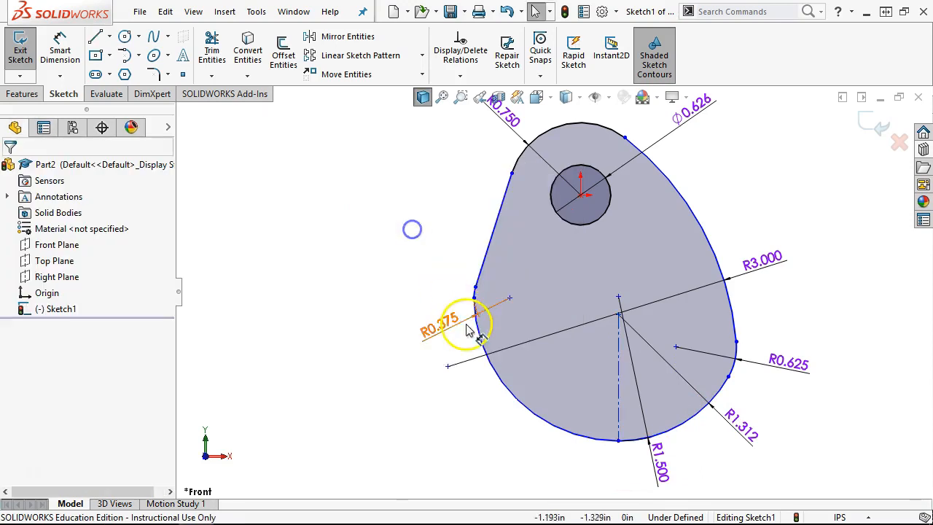
- Move the junction of the 0.375 in and 1.5 in arcs down to about X -0.973 in, Y -1.473 in
left_click_drag(476, 301, 490, 339)
right_click(394, 220)
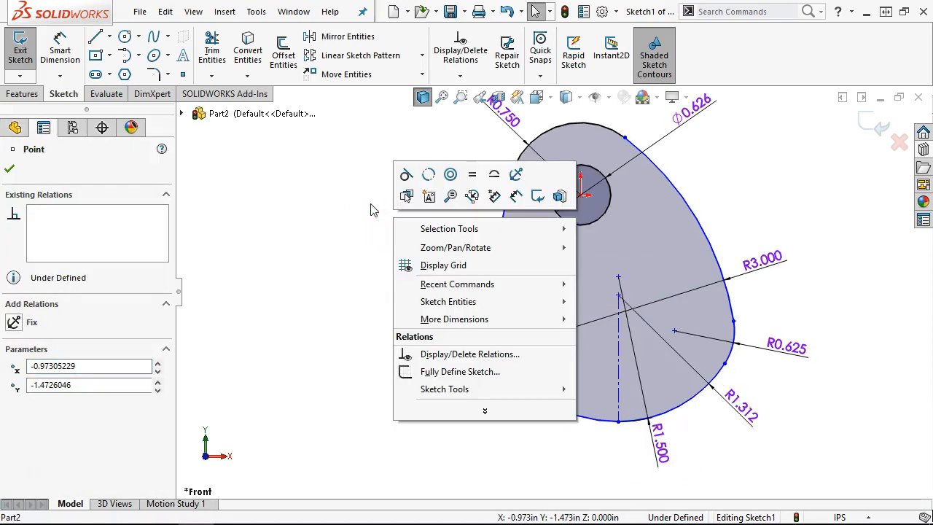
left_click(370, 210)
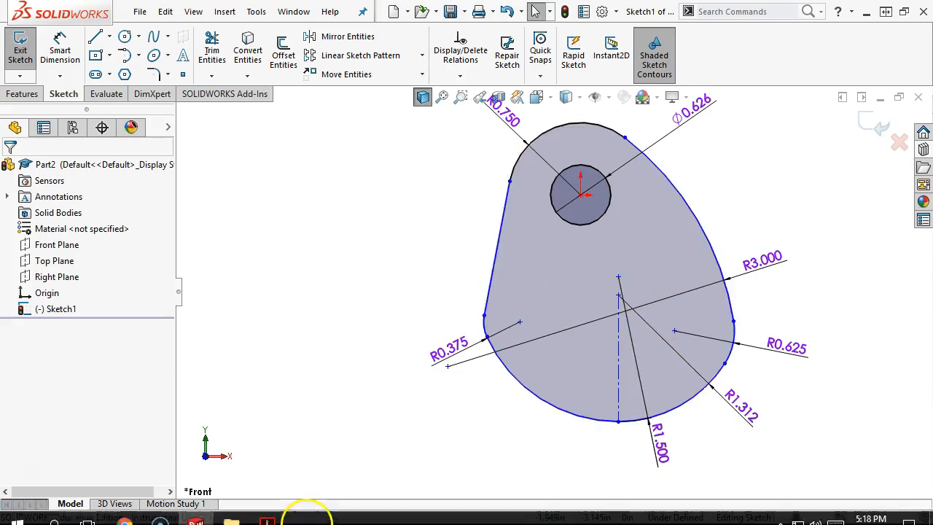
- Consult the fixture drawing and sketch centerlines from the origin to the 0.375/1.5 in arc junction and to the 1.312/0.625 in arc junction
left_click(267, 519)
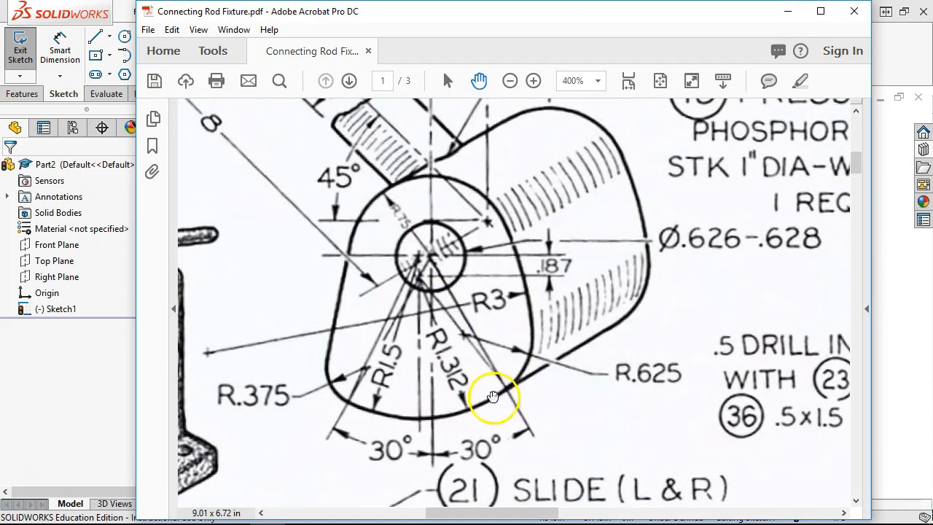
left_click(803, 12)
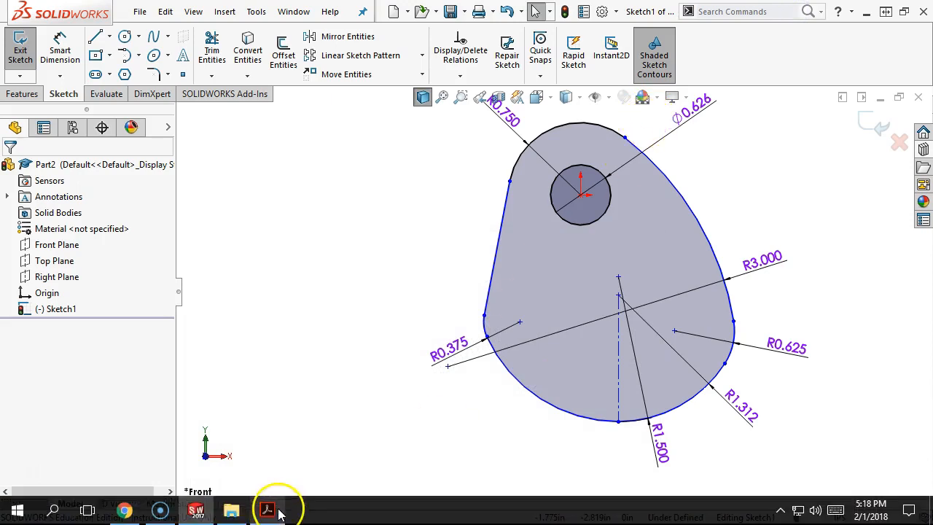
left_click(267, 510)
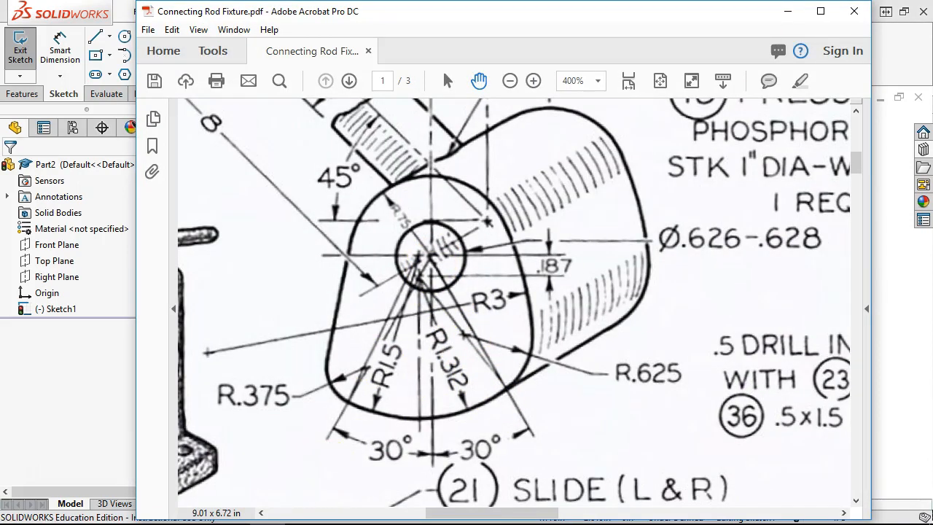
left_click(787, 11)
left_click(110, 38)
left_click(124, 68)
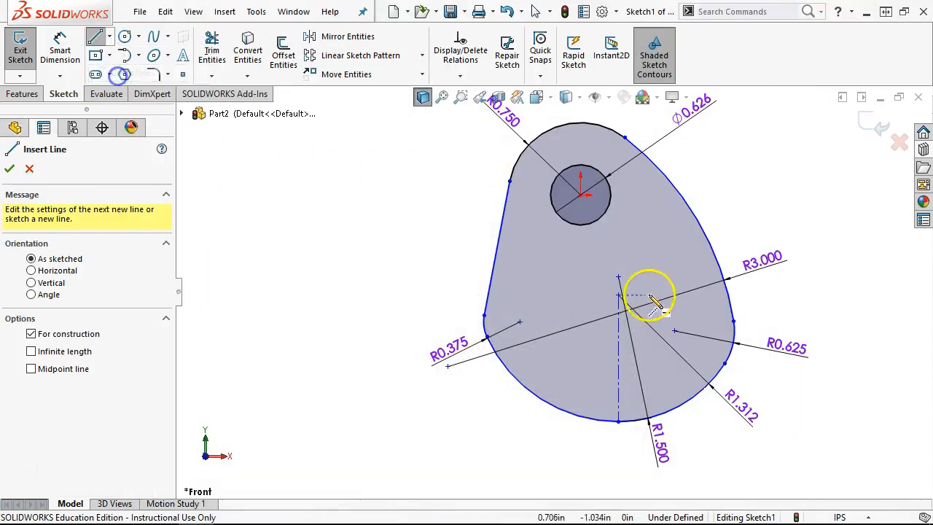
left_click(581, 194)
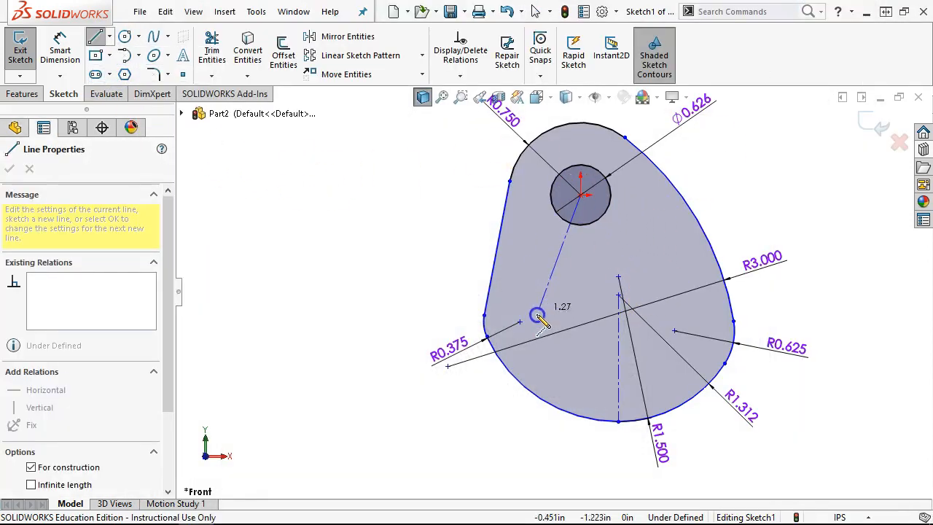
left_click(487, 337)
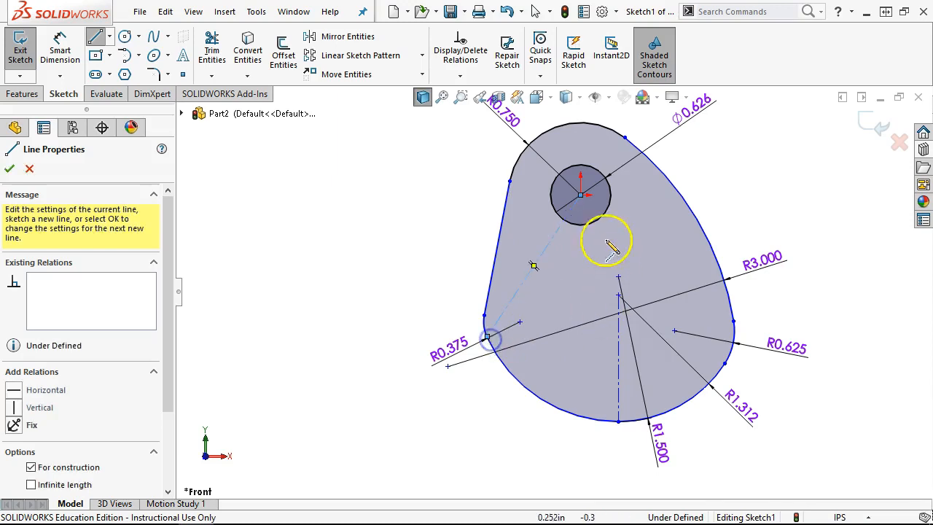
left_click(581, 194)
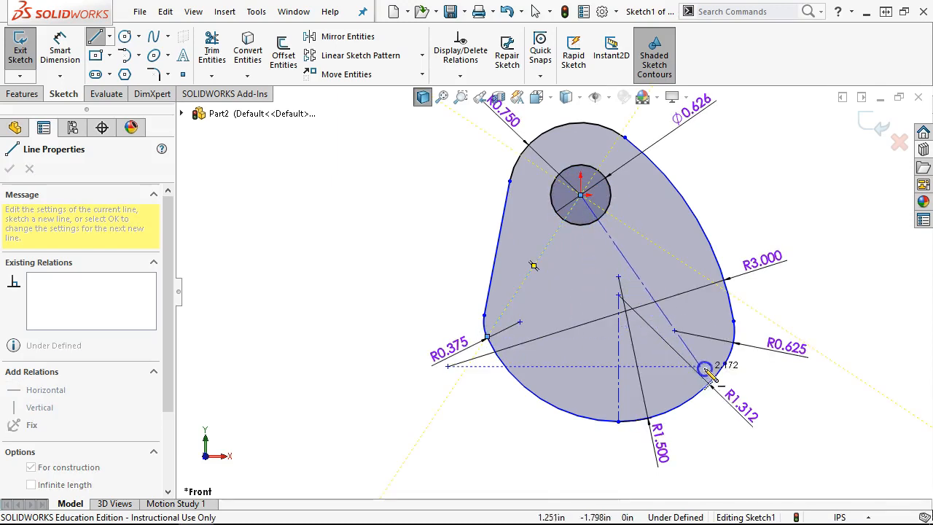
double_click(724, 364)
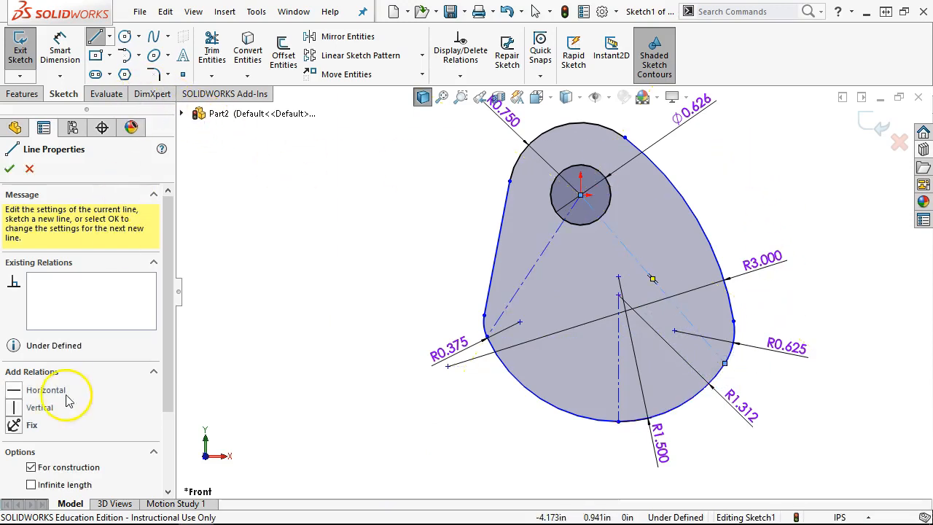
- Try to make the centerline from the origin to the 1.312/0.625 in arc junction infinite in length and vertical
left_click_drag(169, 322, 181, 408)
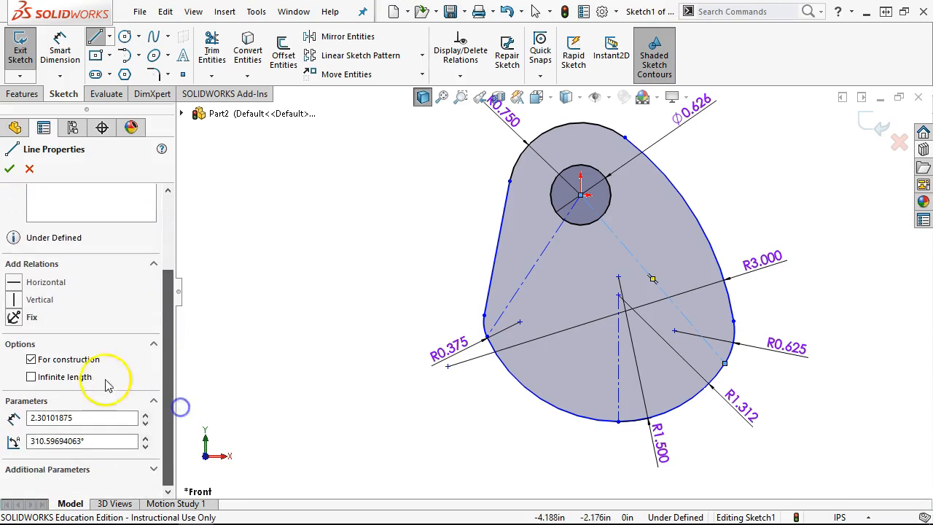
left_click(32, 376)
left_click(42, 345)
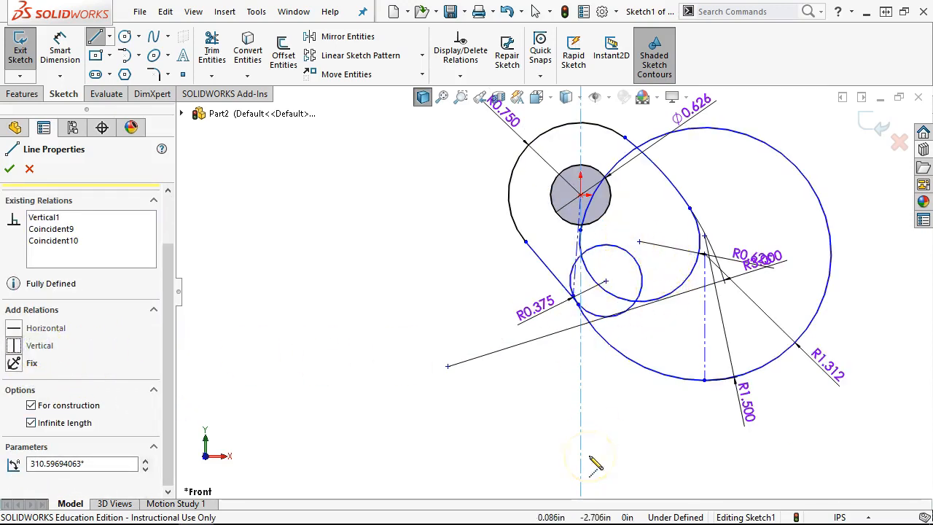
key("ctrl+z")
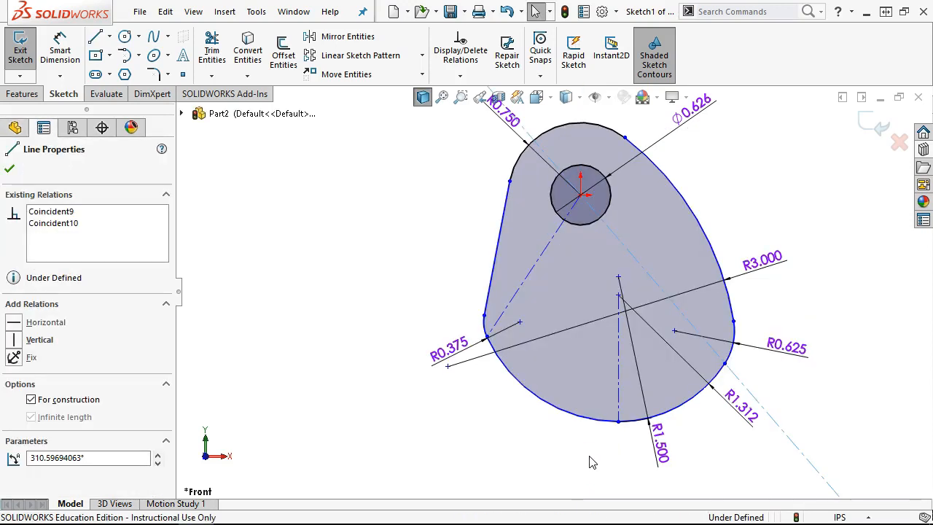
- Undo the infinite-length setting on the centerline running from the origin to the 1.312/0.625 in arc junction
left_click(372, 228)
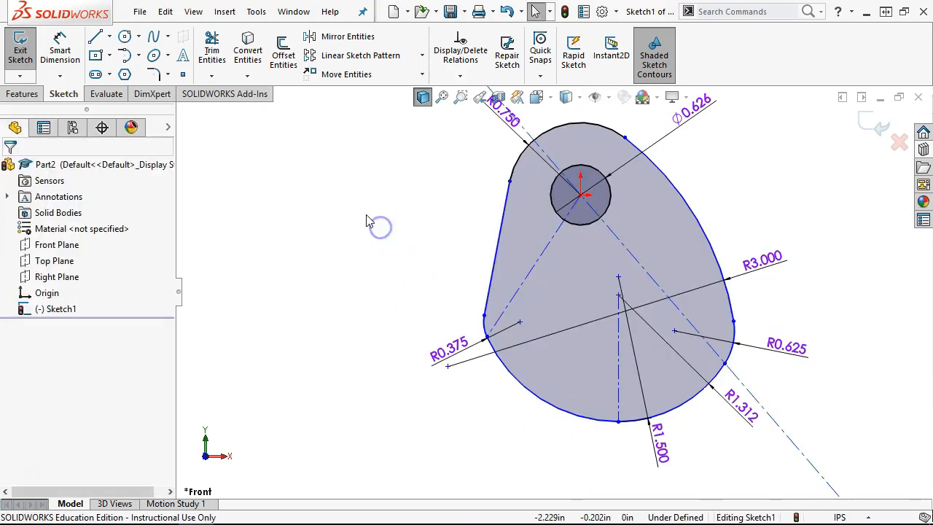
scroll(726, 199, "up", 4)
scroll(725, 199, "down", 1)
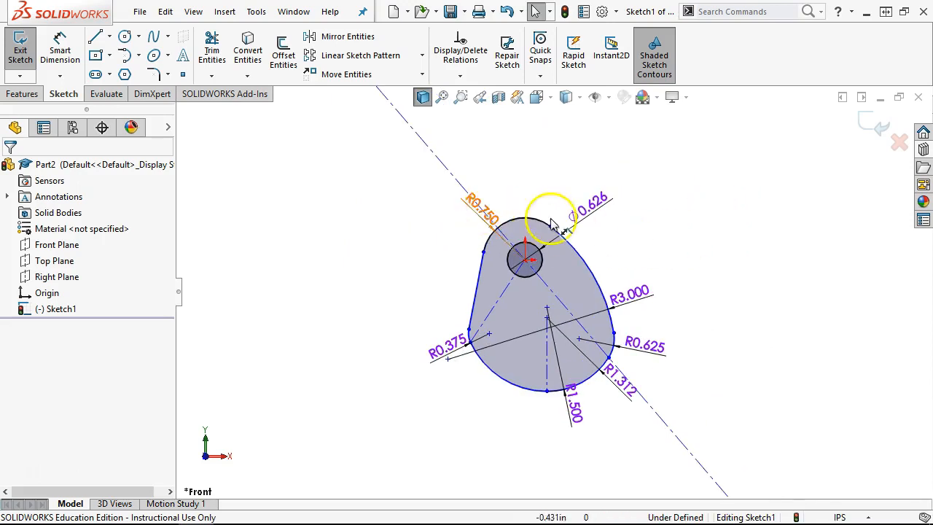
left_click(424, 142)
left_click(743, 266)
key("ctrl+z")
left_click(672, 265)
left_click(562, 293)
mouse_move(646, 386)
left_mouse_down()
mouse_move(548, 318)
mouse_move(551, 266)
left_mouse_up()
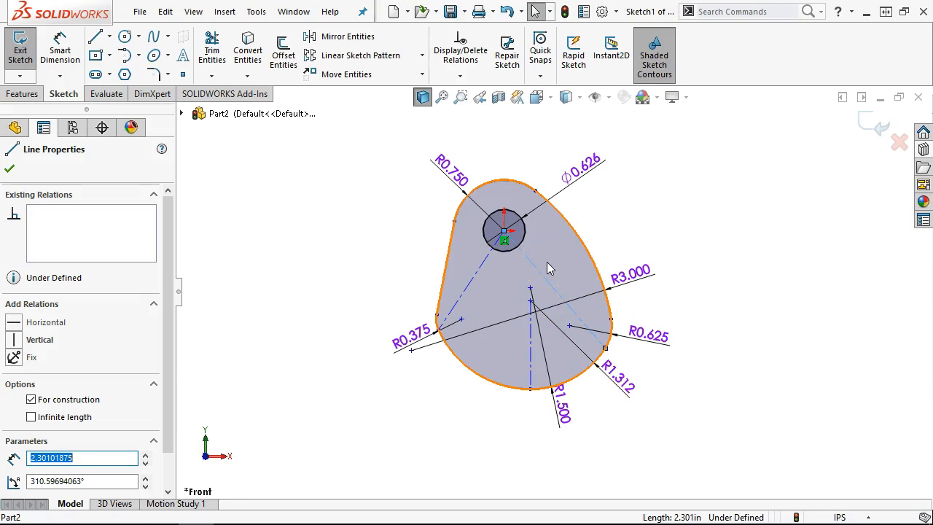
left_click_drag(550, 269, 550, 268)
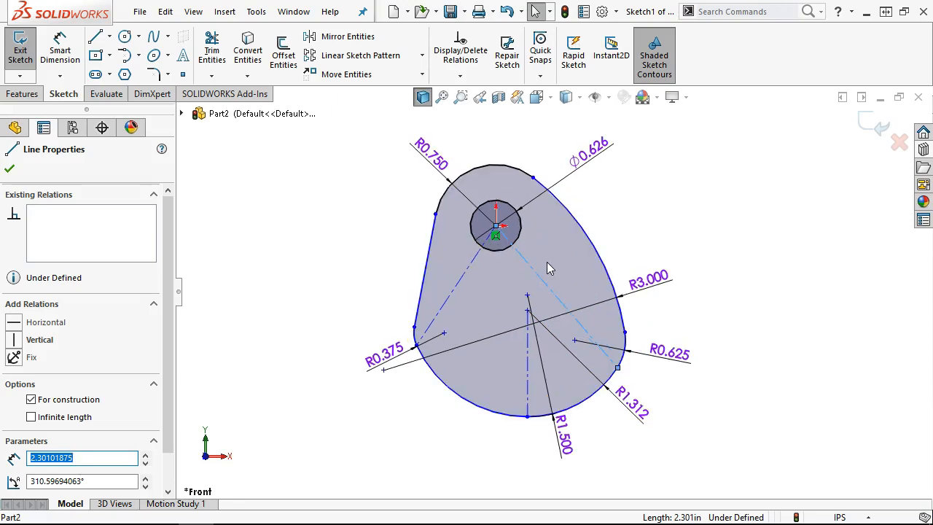
left_click(108, 37)
left_click(301, 256)
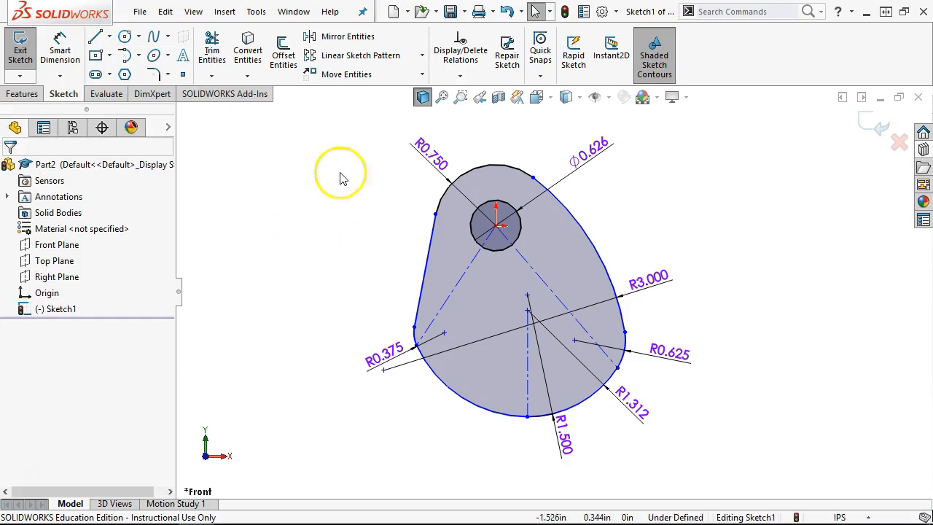
- Sketch an infinite-length vertical centerline through the origin
left_click(109, 37)
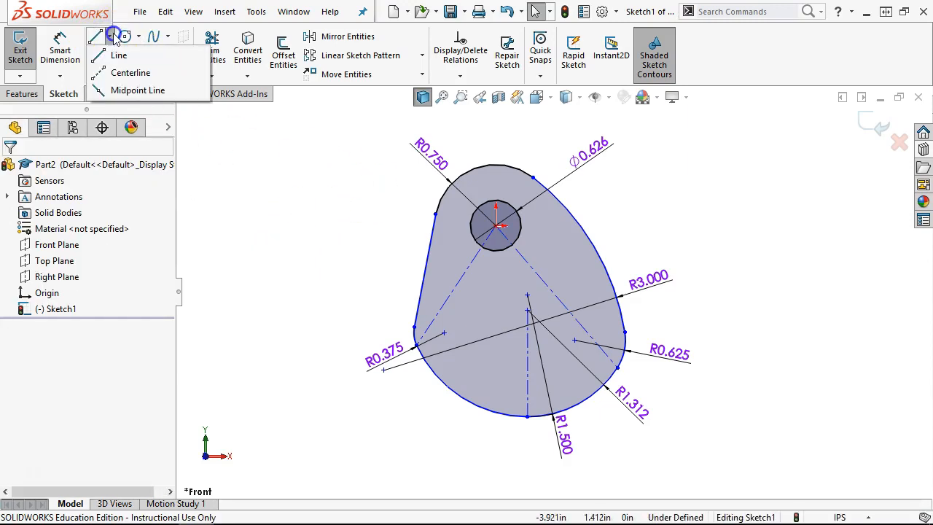
left_click(127, 72)
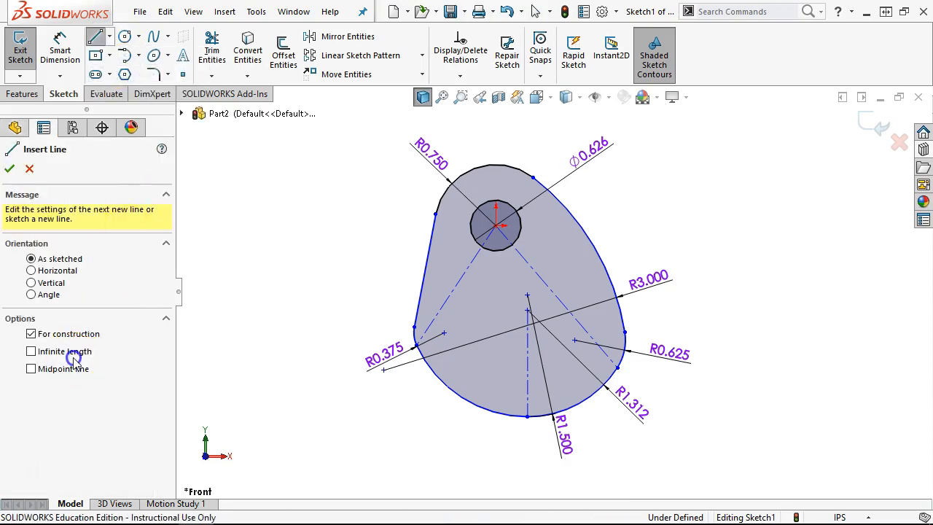
left_click(44, 351)
left_click(45, 283)
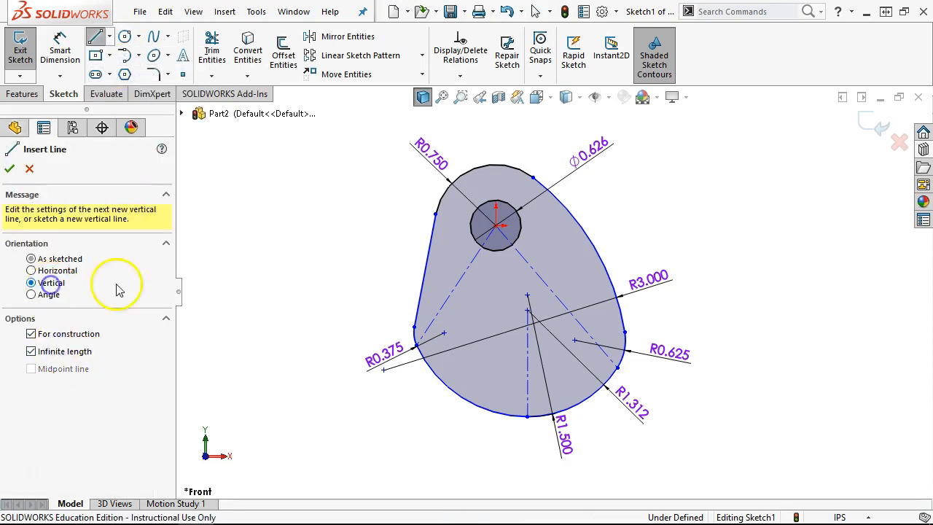
left_click(496, 226)
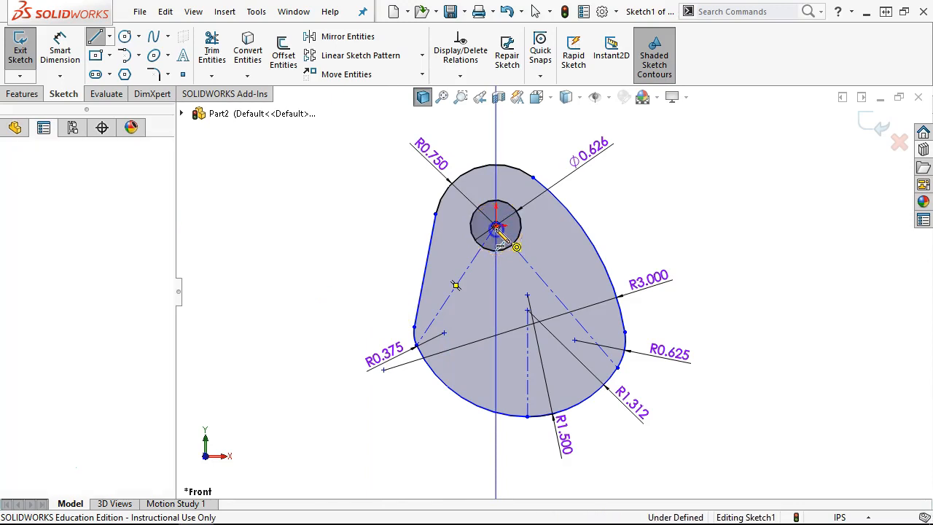
- Dimension the angle between the vertical centerline and the centerline to the 0.375/1.5 in arc junction as 30°
right_click(681, 200)
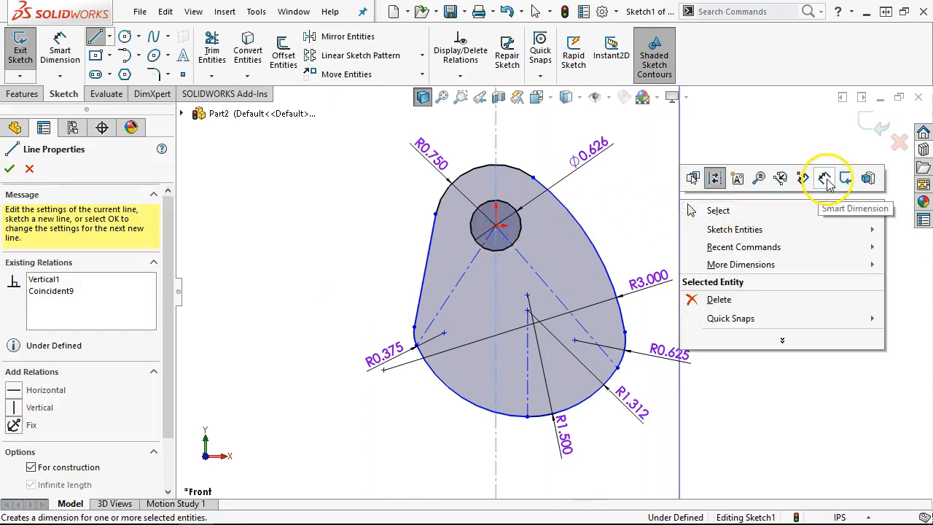
left_click(826, 178)
left_click(496, 274)
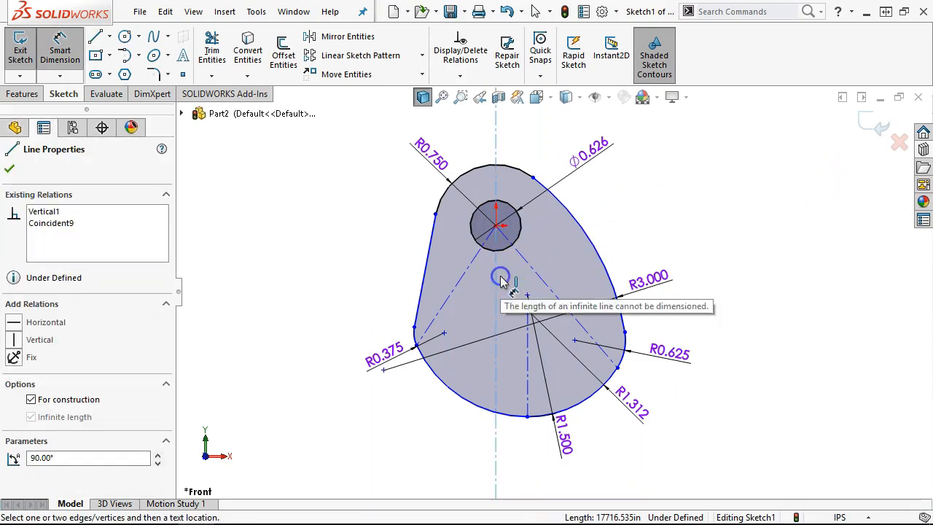
left_click(462, 273)
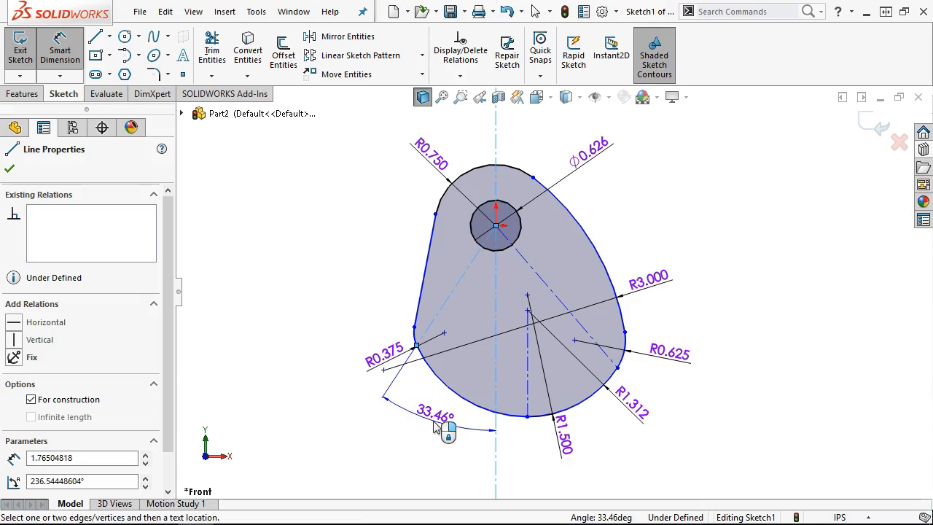
left_click(437, 428)
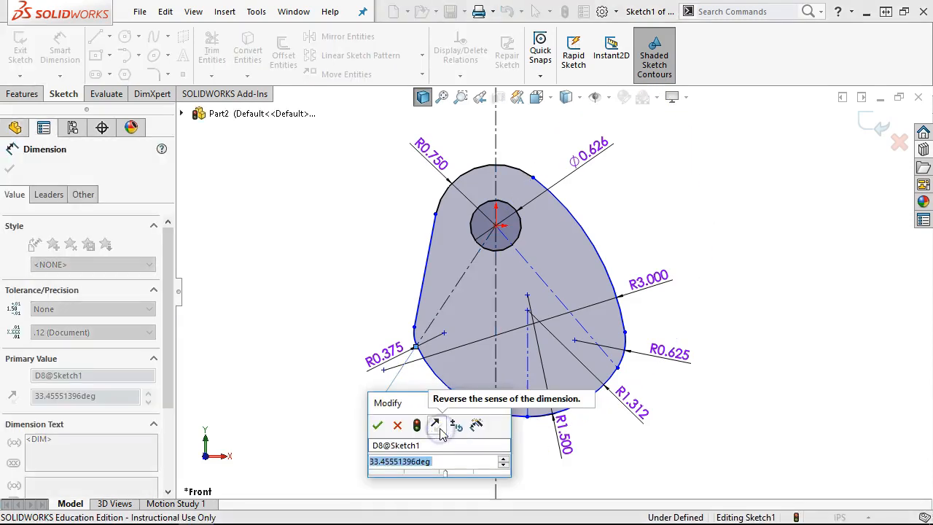
type("30")
key("Return")
- Dimension the angle between the vertical centerline and the centerline to the 1.312/0.625 in arc junction as 30°
left_click(526, 285)
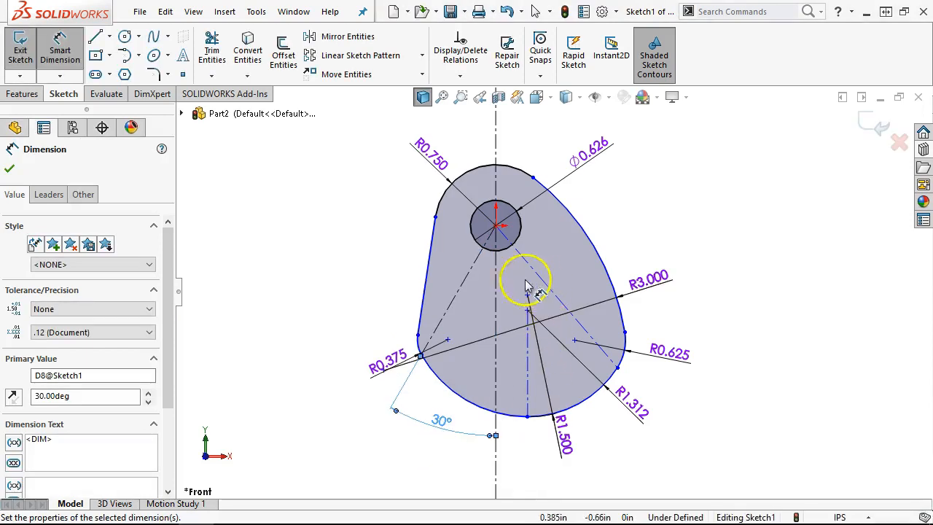
left_click(497, 273)
left_click(530, 266)
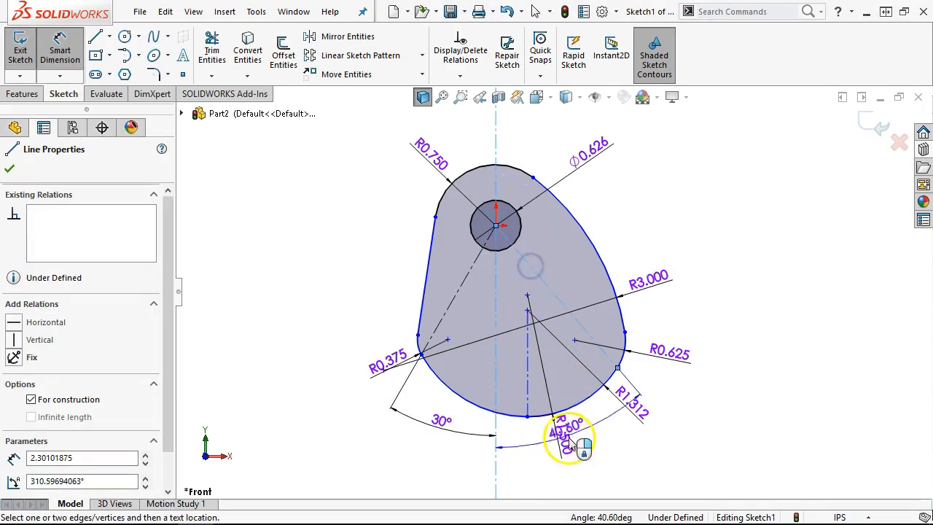
left_click(567, 465)
type("30")
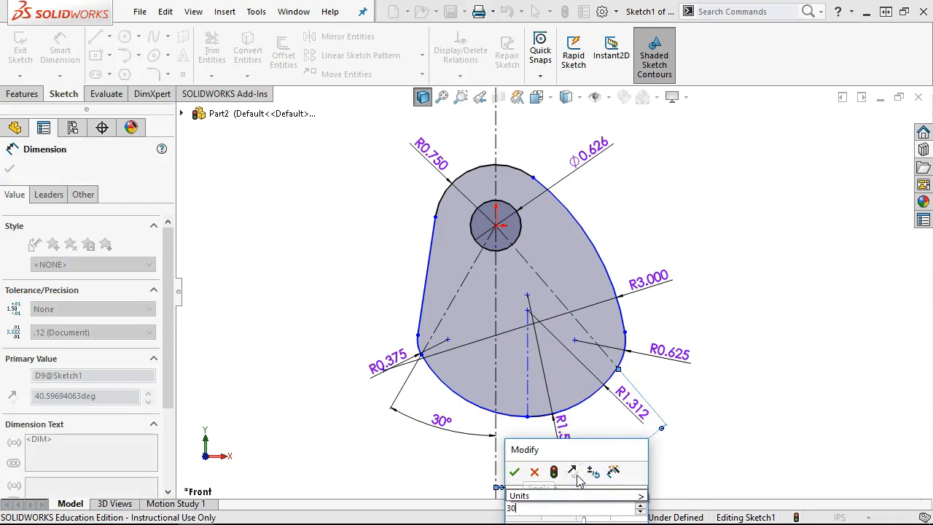
key("Return")
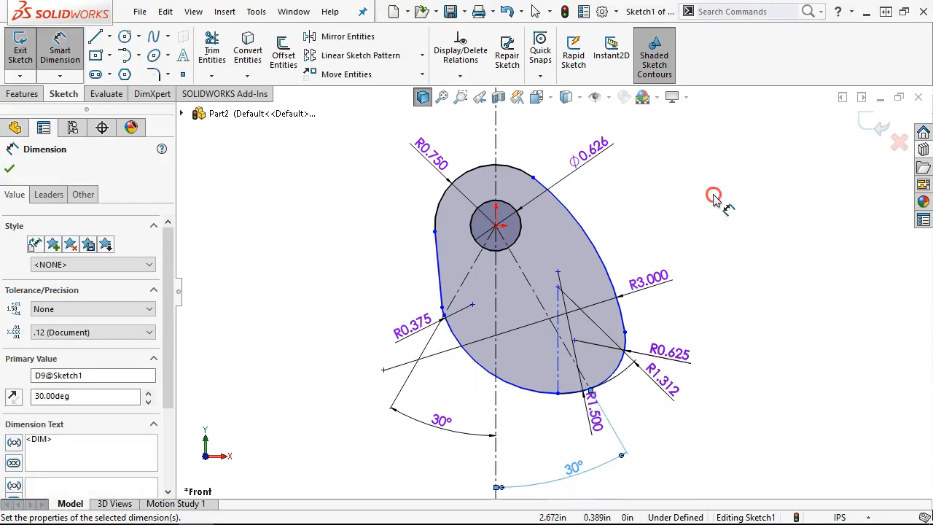
right_click(715, 201)
left_click(756, 240)
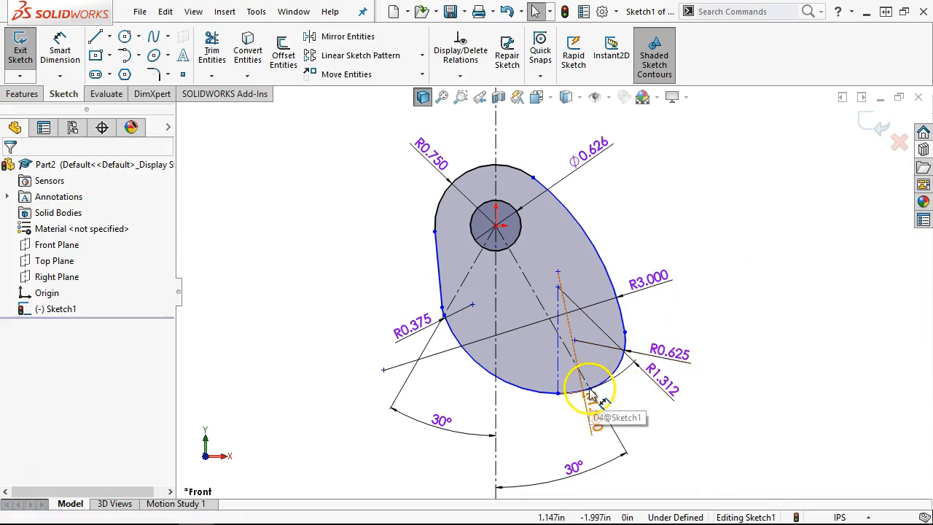
- Move the centre point of the 1.312 in arc to about X 0.313 in, Y -0.427 in
left_click_drag(559, 286, 521, 261)
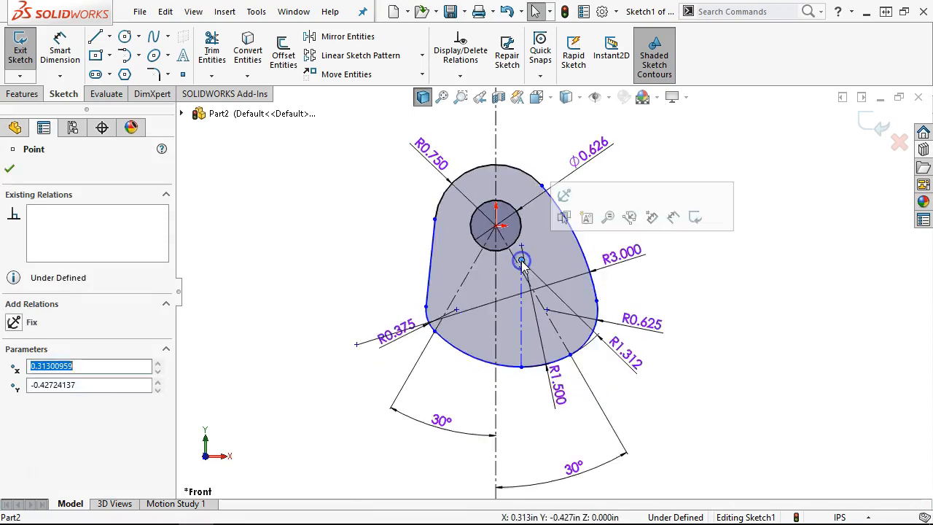
- Dimension the vertical distance between the origin and the 1.312 in arc's centre as 0.187 in, and shift the R3.000 dimension higher
right_click(354, 226)
left_click(479, 204)
scroll(500, 250, "down", 2)
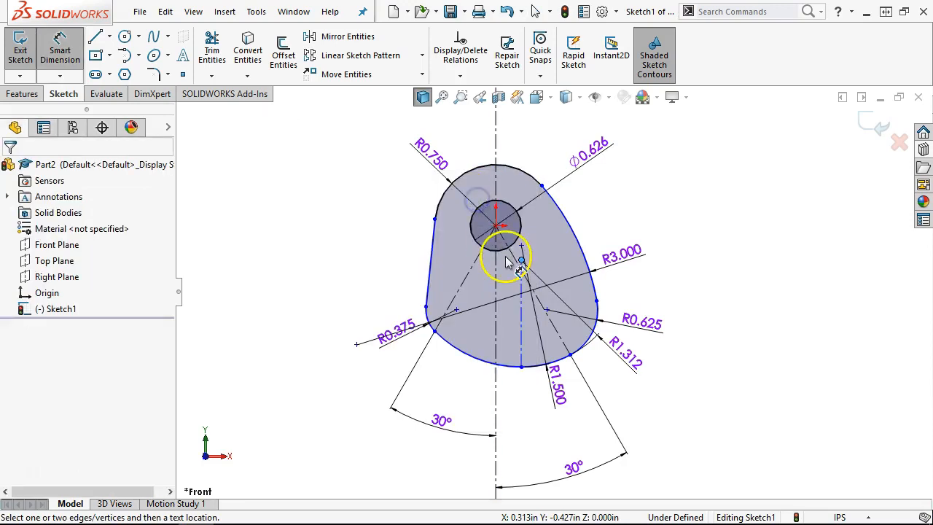
left_click(497, 216)
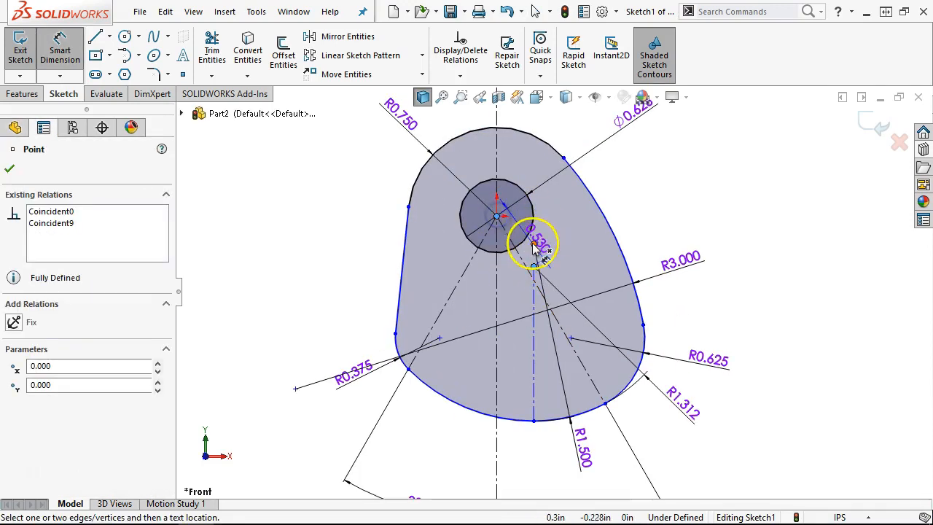
left_click(667, 235)
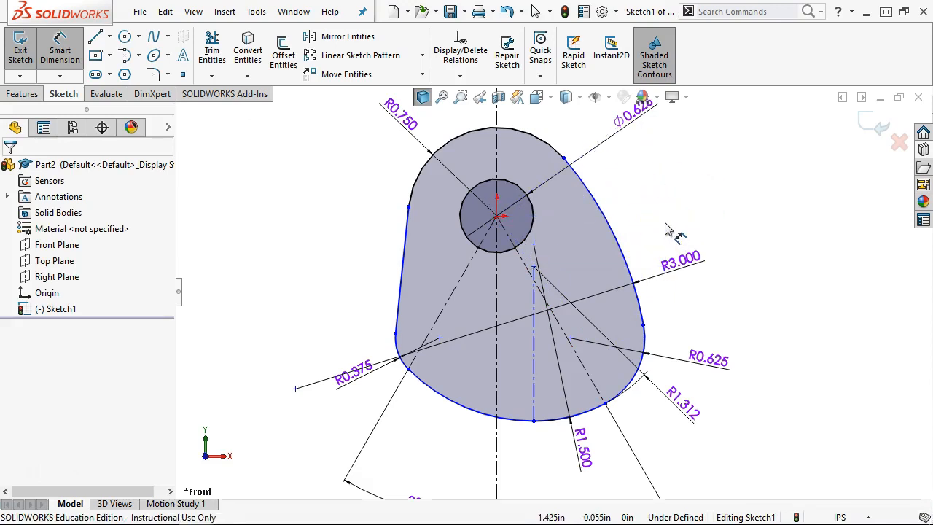
left_click(533, 270)
left_click(496, 215)
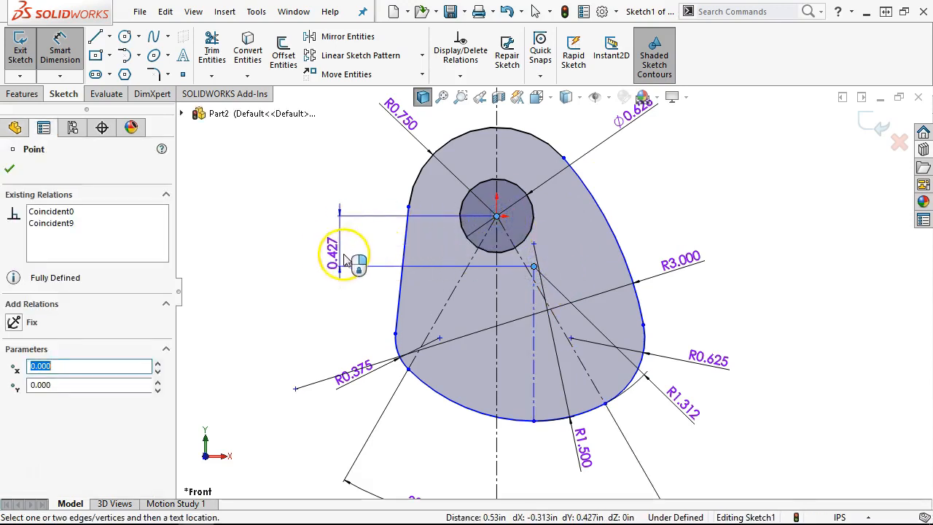
left_click(329, 256)
type(".18")
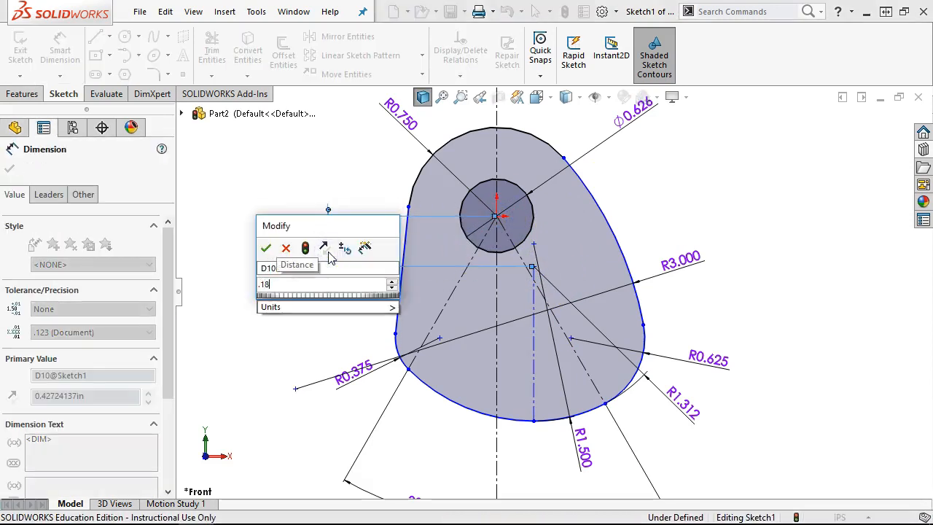
key("Return")
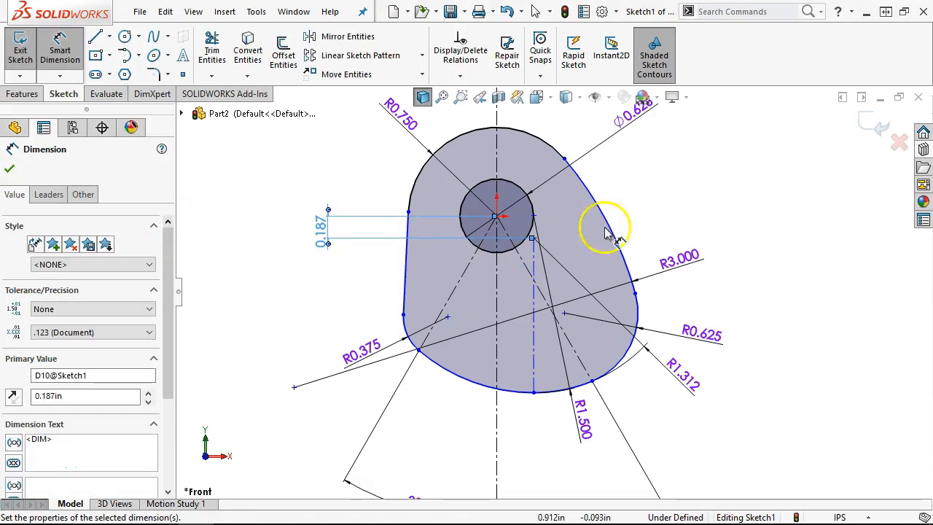
right_click(674, 184)
left_click(707, 230)
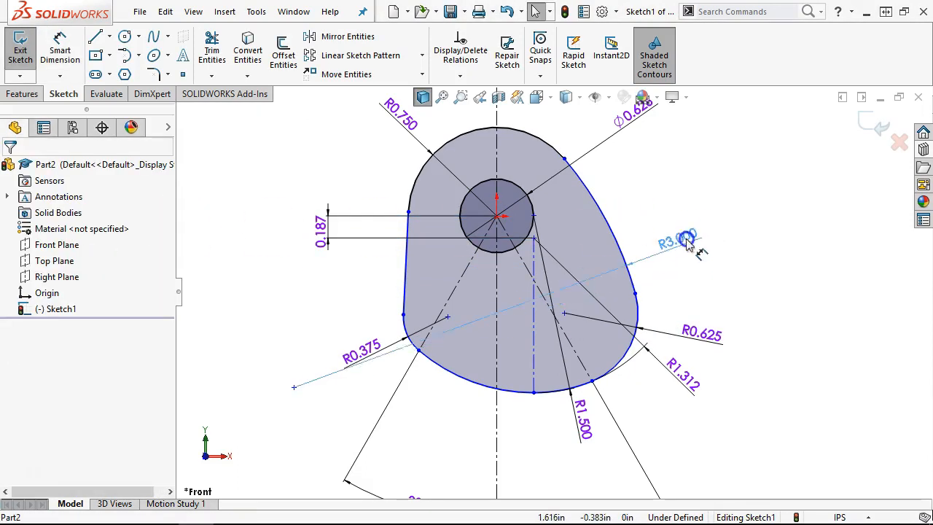
left_click(678, 216)
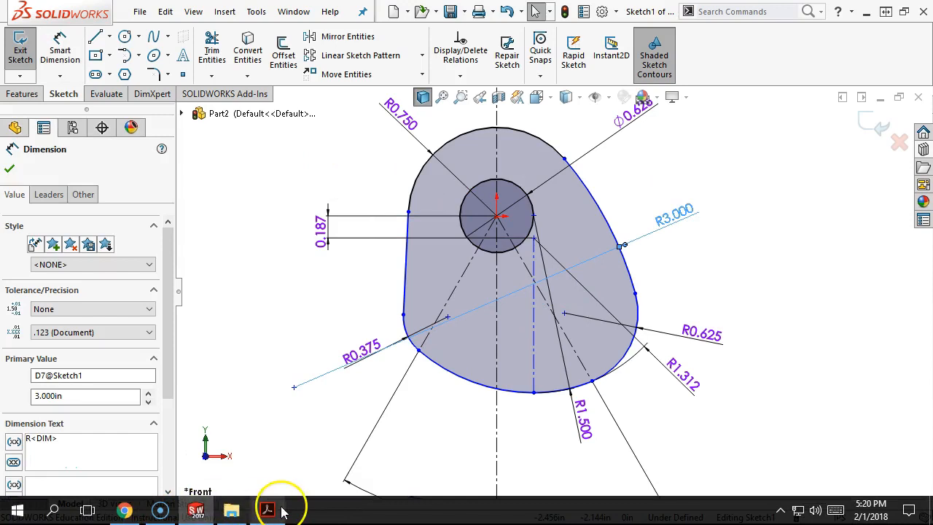
- Consult the fixture drawing and move the junction of the 1.5 and 1.312 in arcs to about X 0.108 in, Y -1.499 in
left_click(268, 510)
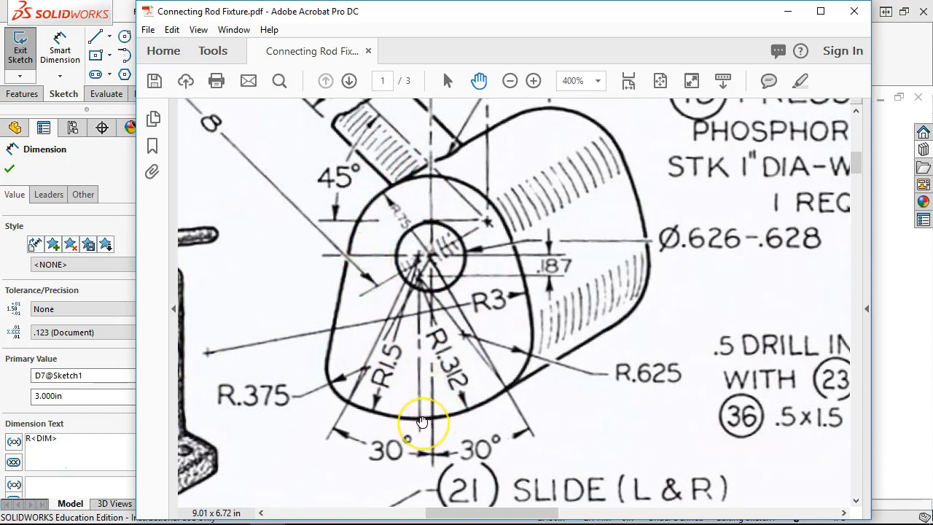
left_click(786, 10)
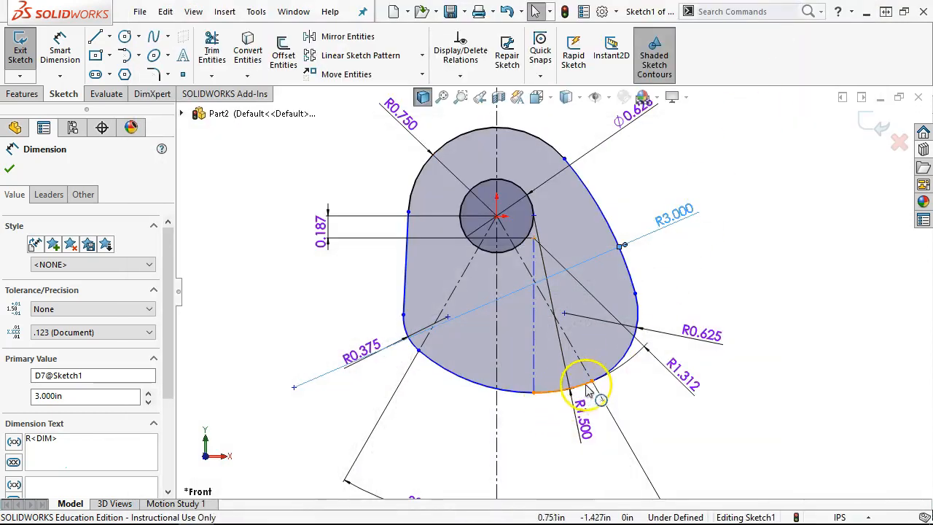
mouse_move(590, 381)
left_mouse_down()
mouse_move(483, 399)
mouse_move(509, 397)
left_mouse_up()
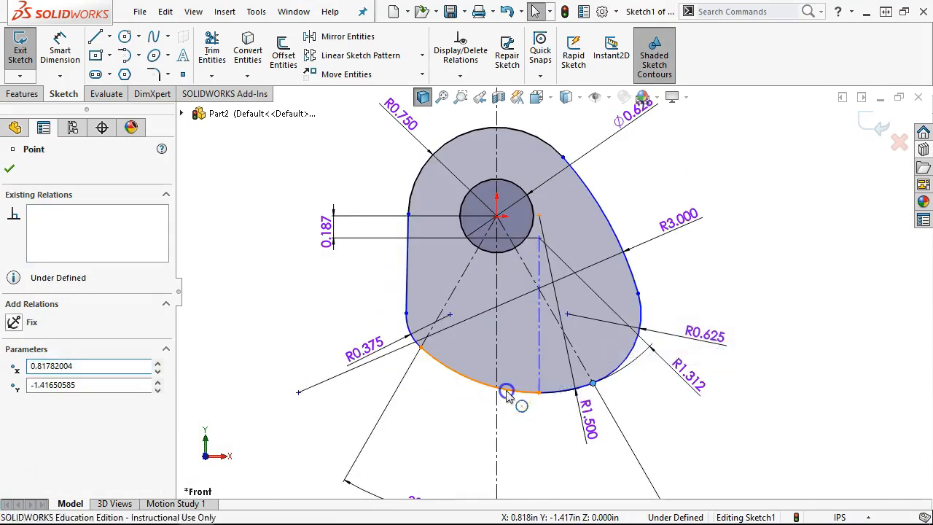
left_click(508, 398)
left_click(605, 251)
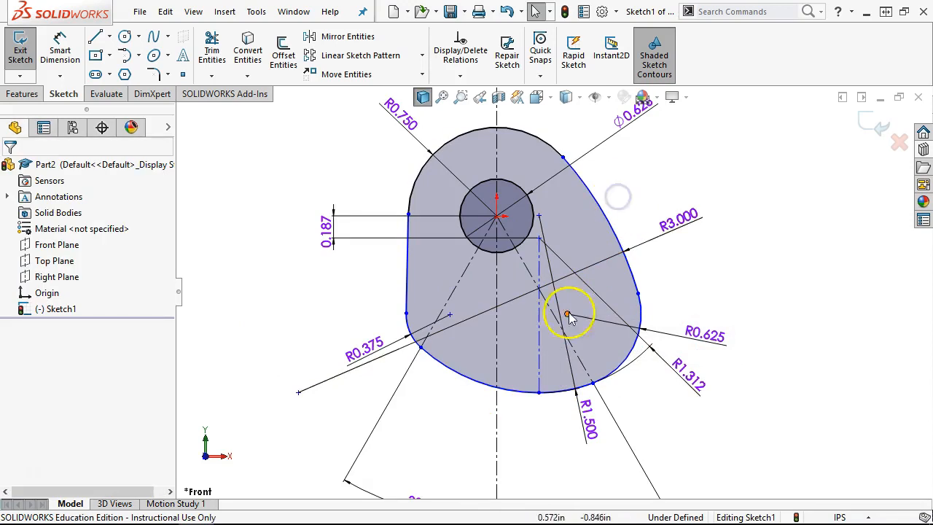
left_click(538, 394)
left_click_drag(538, 394, 510, 393)
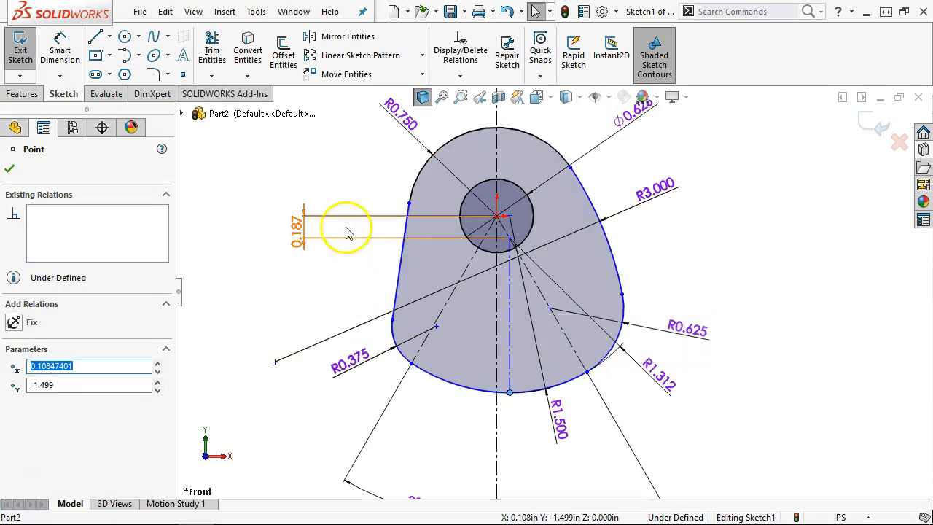
- Examine the Cam profile in the Connecting Rod Fixture PDF for the arc centre locations and remaining dimensions, and return to the sketch
mouse_move(375, 510)
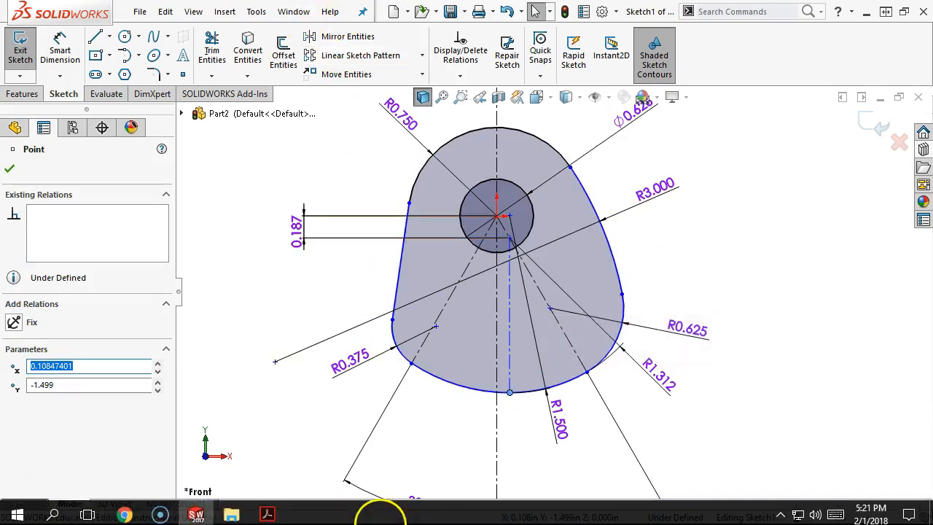
left_click(267, 510)
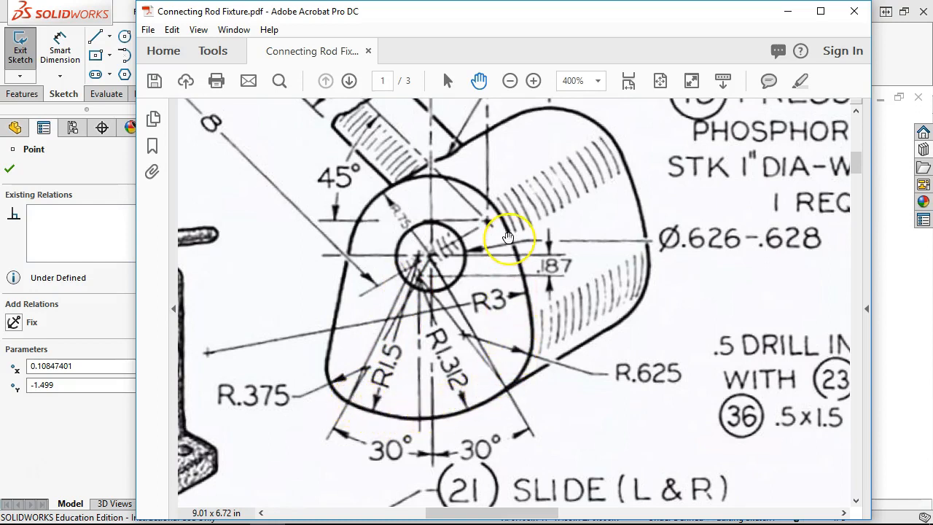
scroll(509, 237, "up", 3)
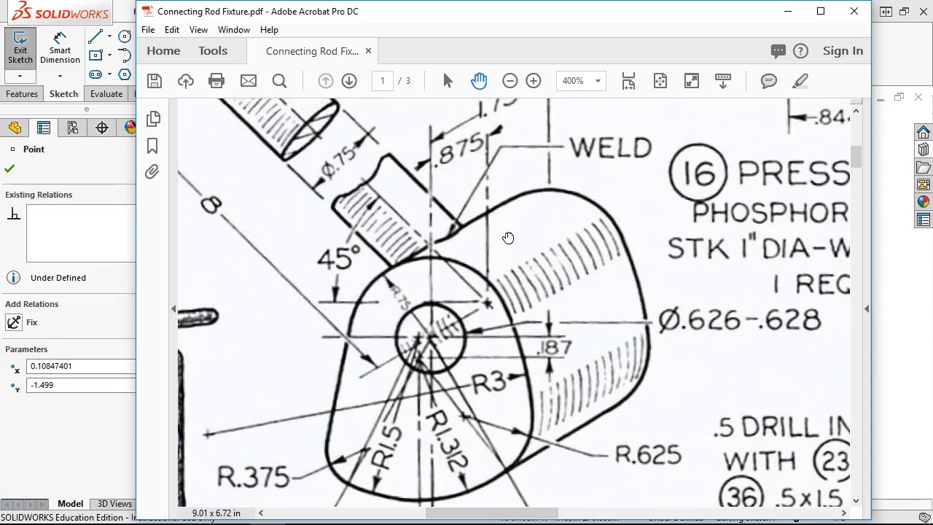
scroll(508, 237, "up", 1)
scroll(508, 237, "down", 3)
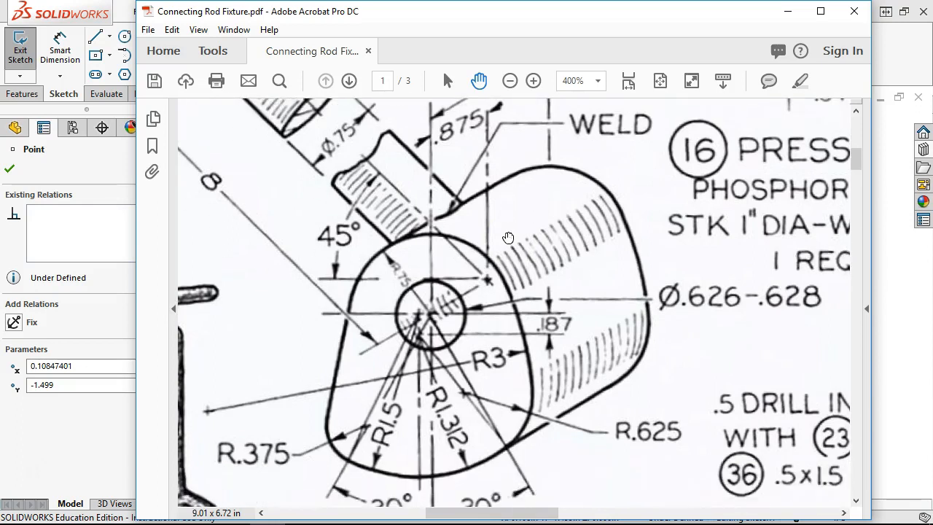
scroll(507, 238, "down", 1)
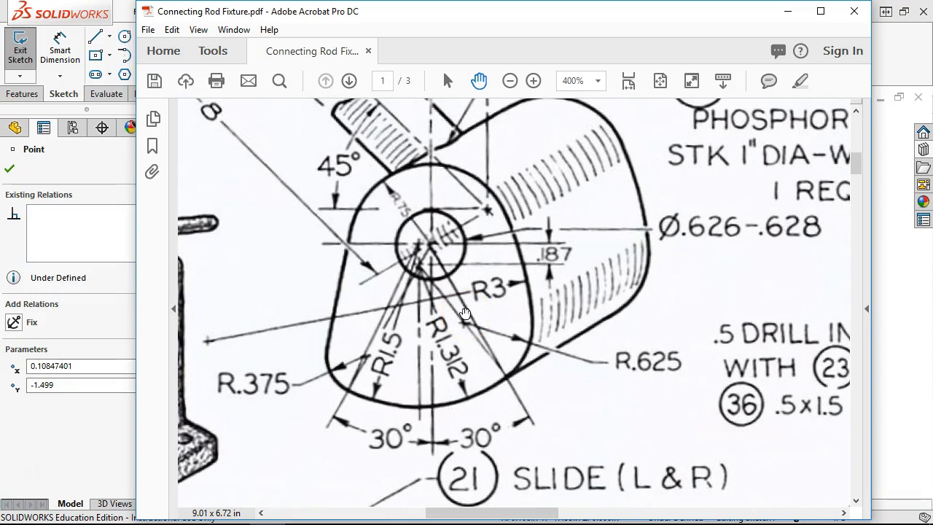
scroll(465, 313, "down", 1)
scroll(465, 313, "up", 1)
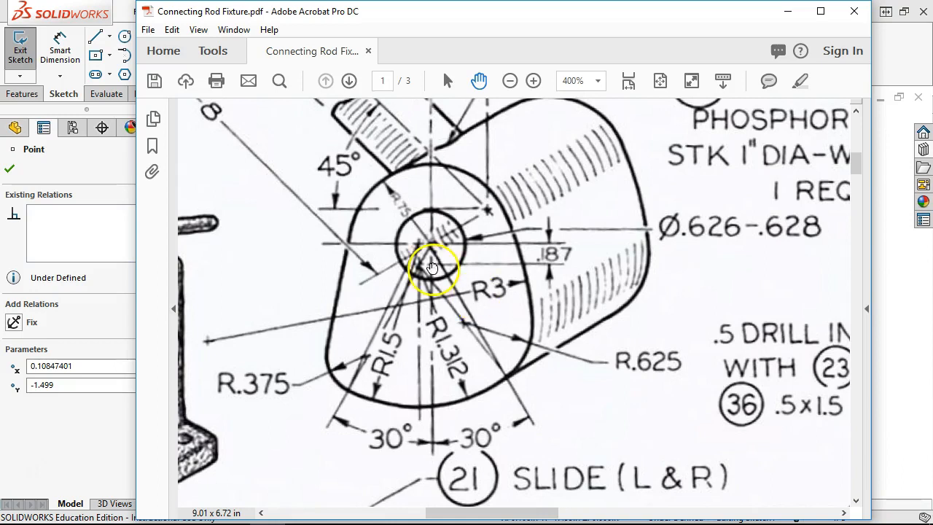
left_click_drag(442, 264, 445, 292)
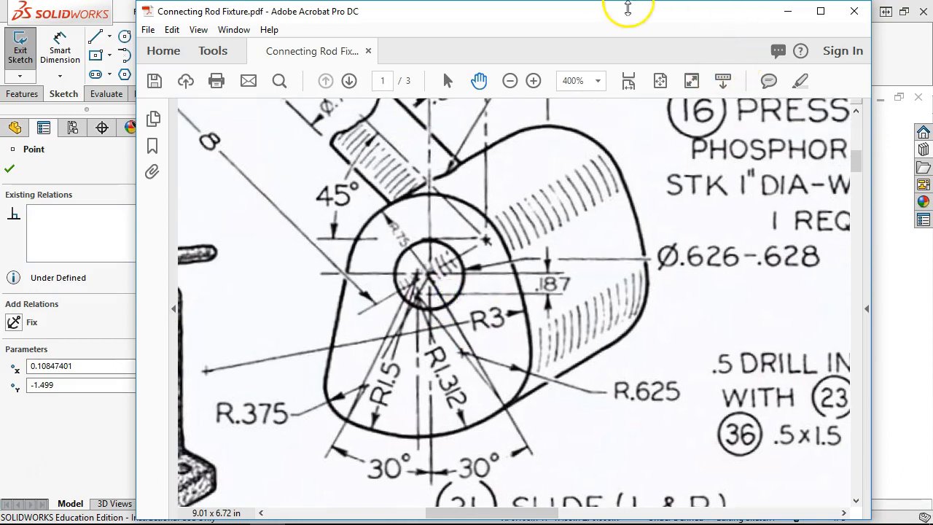
left_click_drag(610, 16, 932, 30)
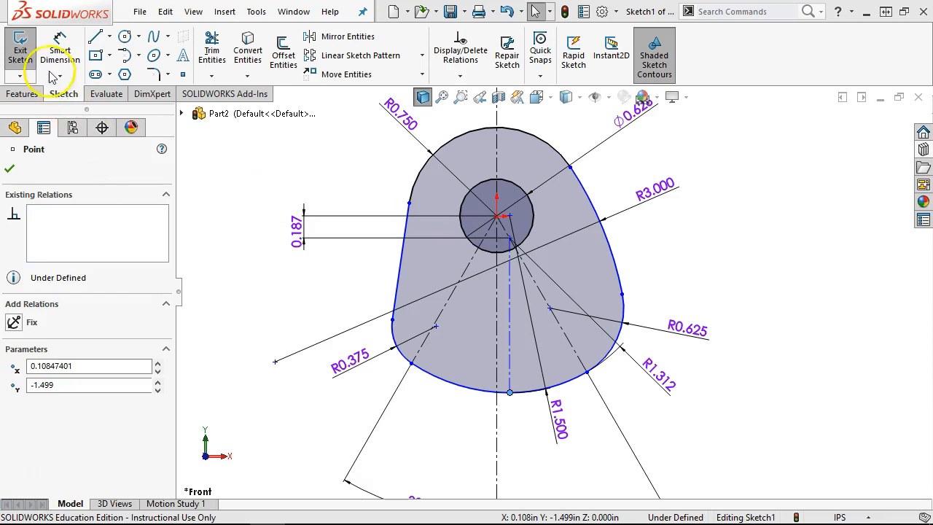
- Dimension the vertical distance from the lower junction of the 1.5 and 1.312 in arcs to the R0.750 arc, and leave it driving
left_click(61, 42)
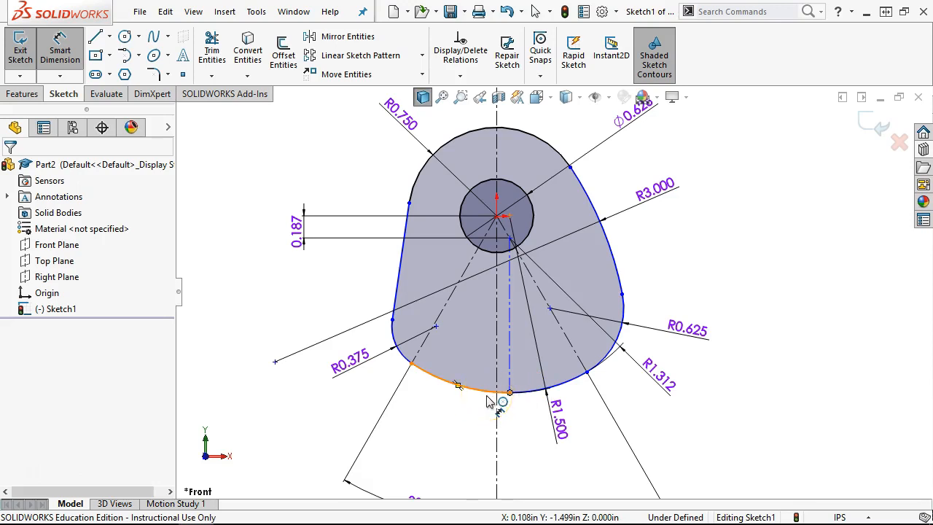
left_click(510, 393)
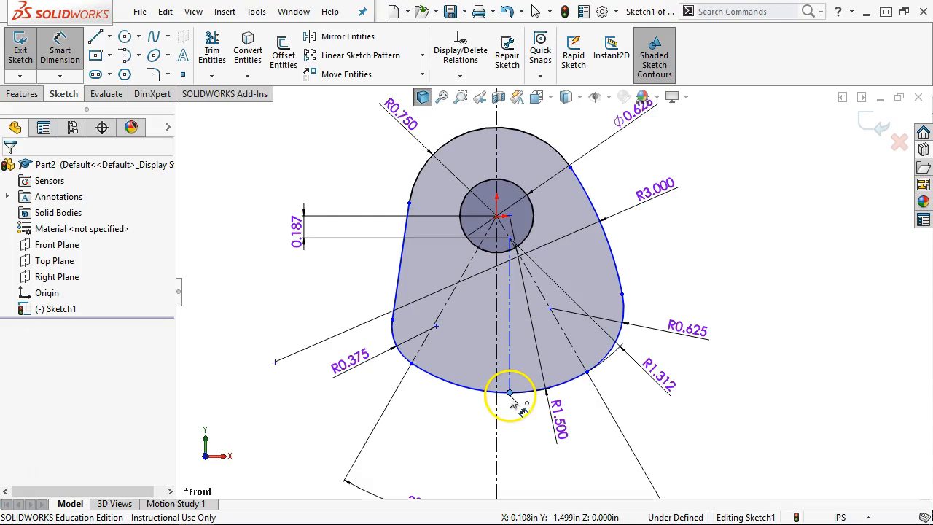
left_click(481, 130)
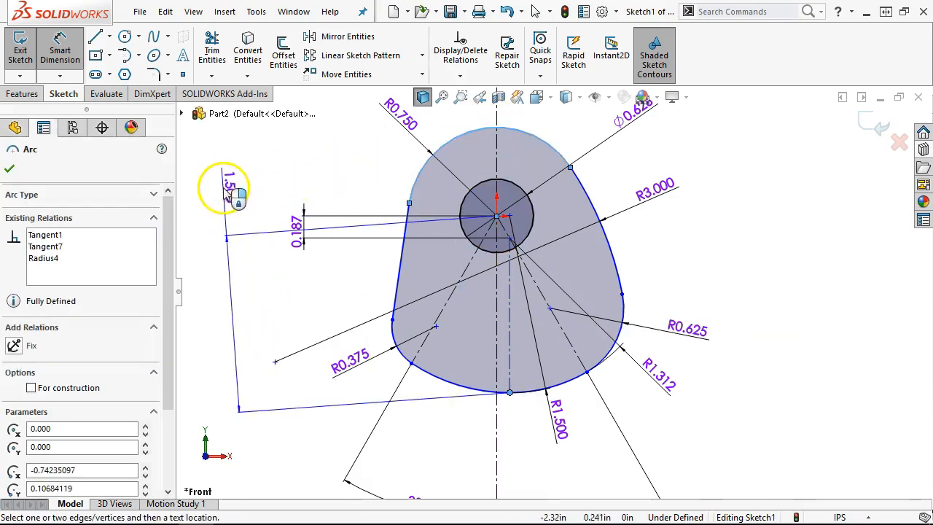
left_click(231, 292)
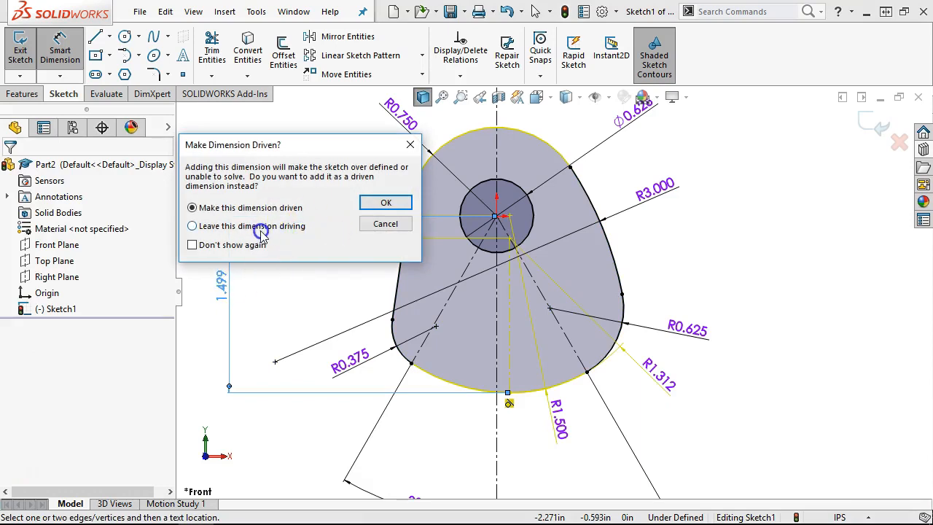
left_click(390, 226)
left_click(191, 210)
left_click(386, 202)
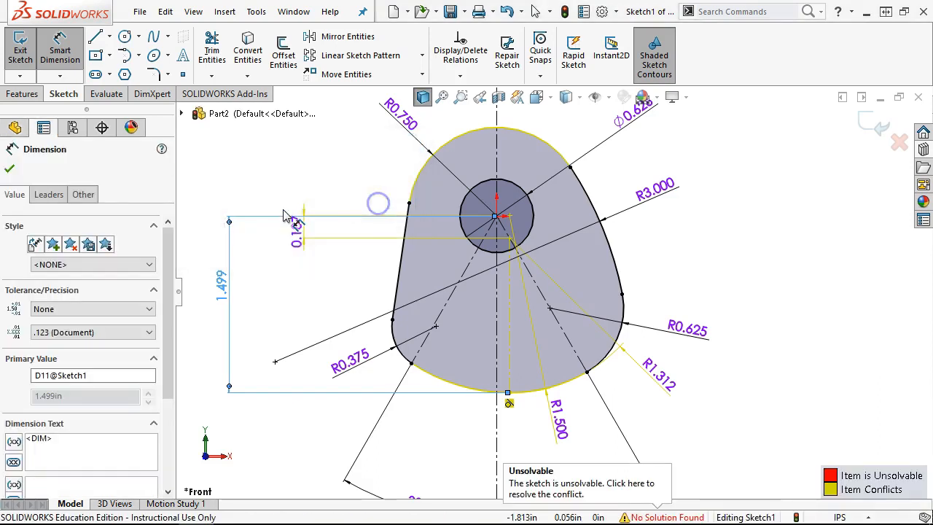
- Set the new vertical dimension's first arc condition to Max so it spans the overall cam height
left_click(65, 193)
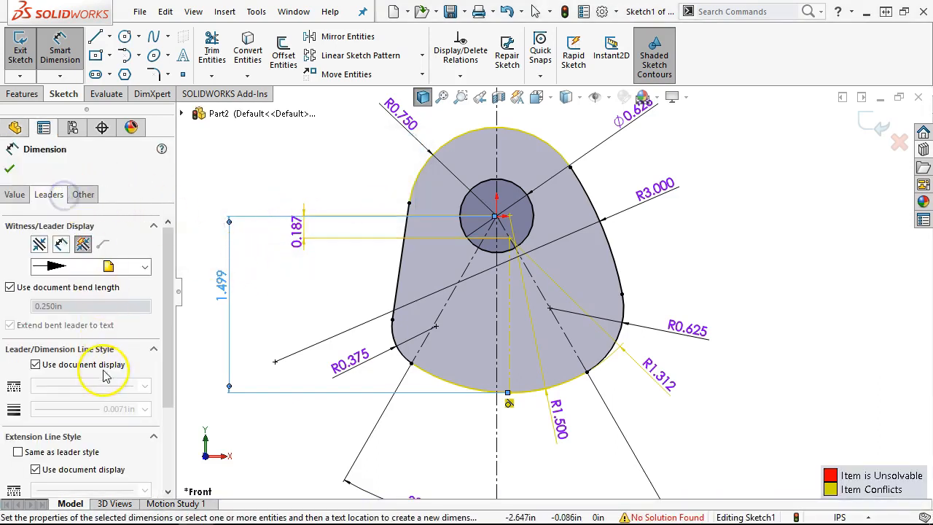
left_click_drag(165, 323, 168, 419)
left_click(118, 467)
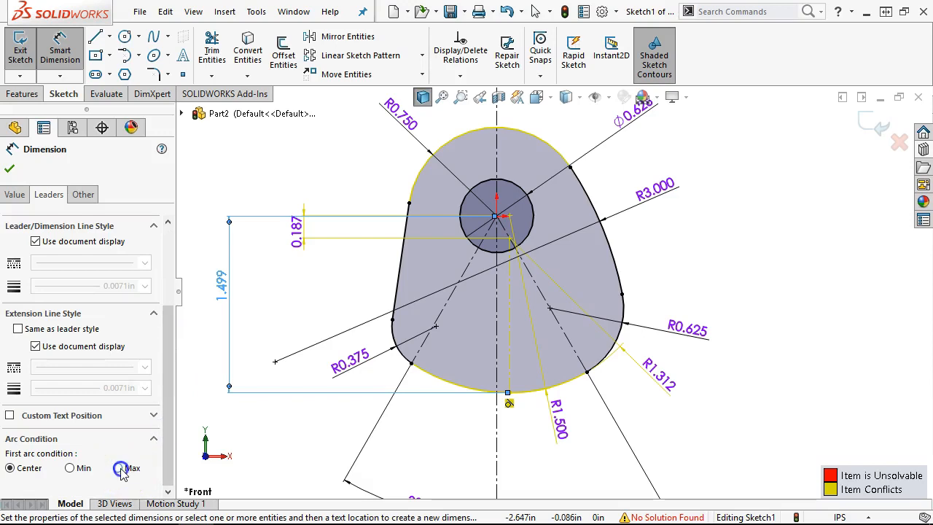
left_click(9, 168)
left_click(295, 163)
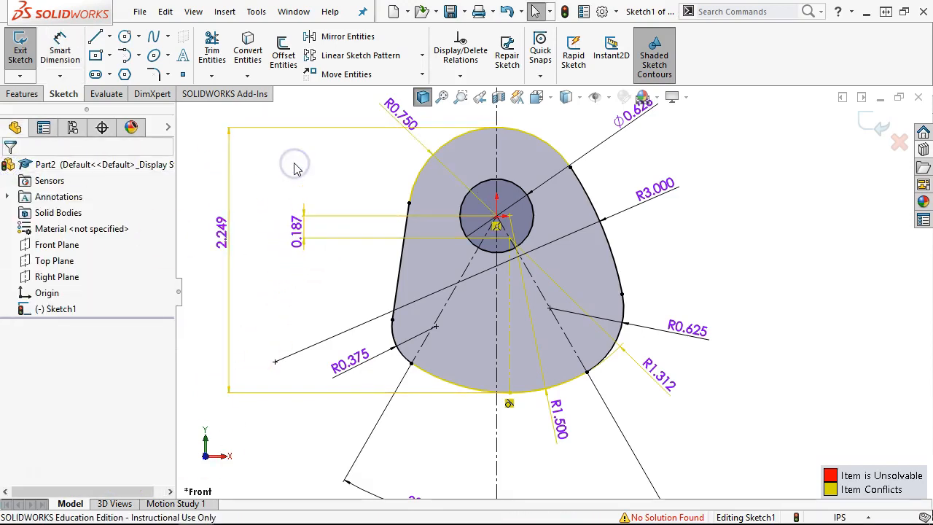
- Make the 0.187 in dimension driven and try to shift the 1.312 in arc's centre point
left_click(301, 239)
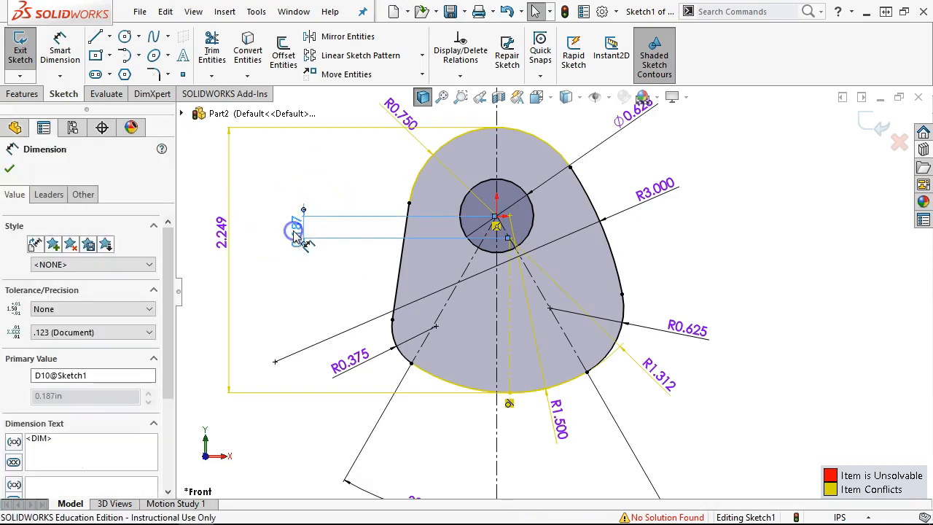
left_click(83, 194)
left_click(10, 360)
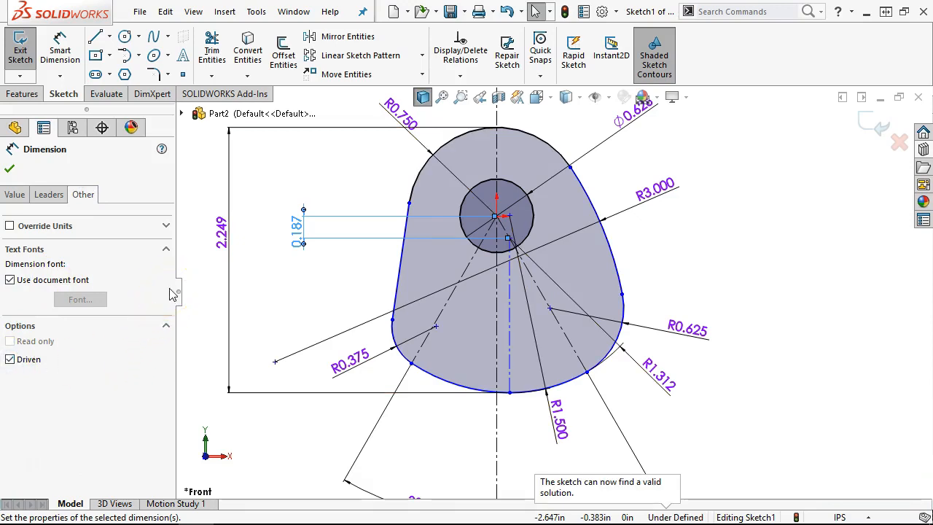
left_click(507, 268)
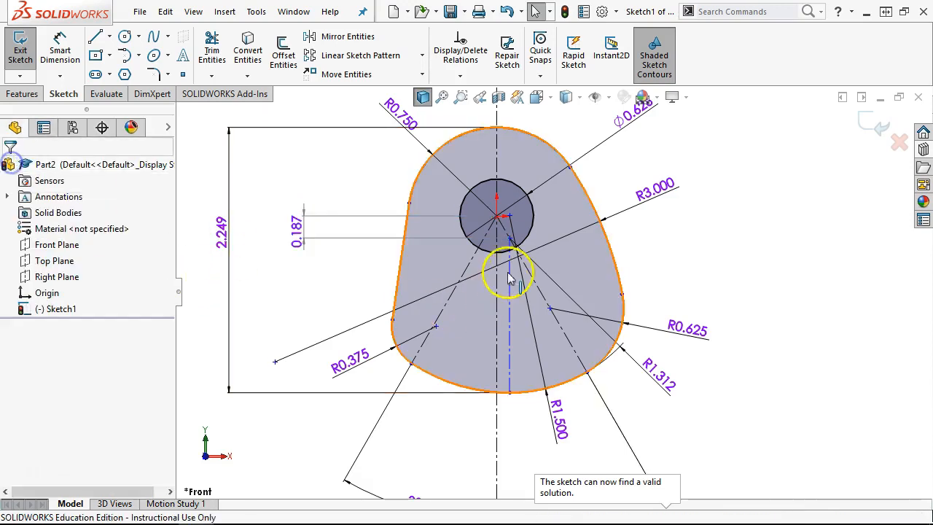
mouse_move(514, 243)
left_mouse_down()
mouse_move(473, 249)
mouse_move(503, 249)
mouse_move(499, 240)
left_mouse_up()
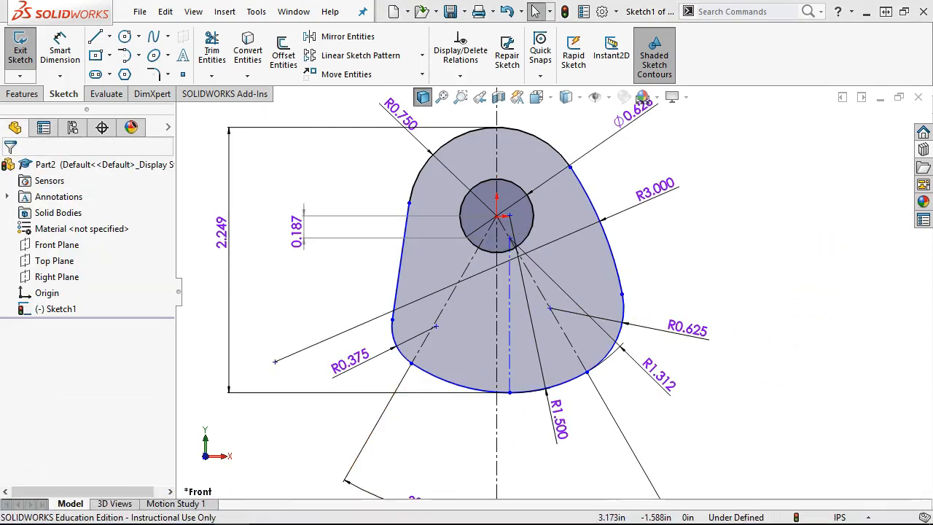
- Open the Connecting Rod Fixture - early PDF from the Connecting Rod Fixture folder and enlarge its window to full screen
left_click_drag(932, 0, 399, 53)
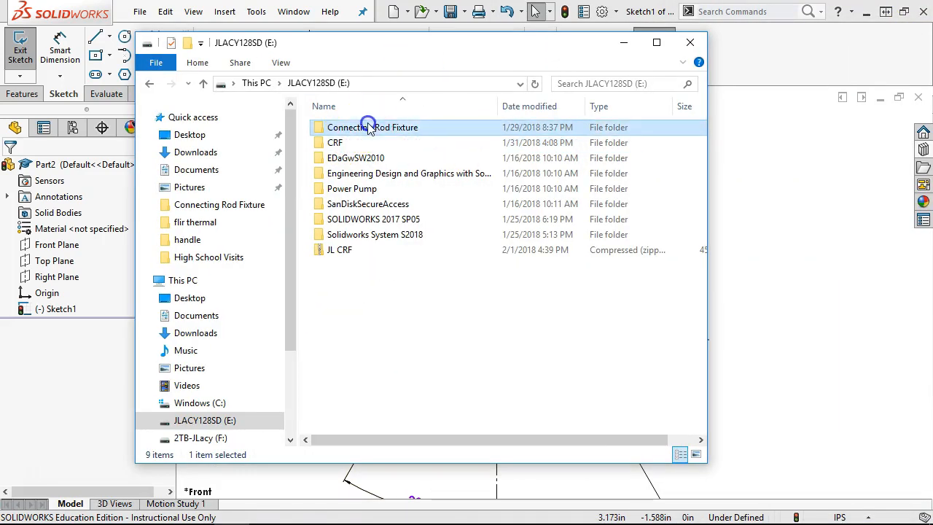
double_click(367, 127)
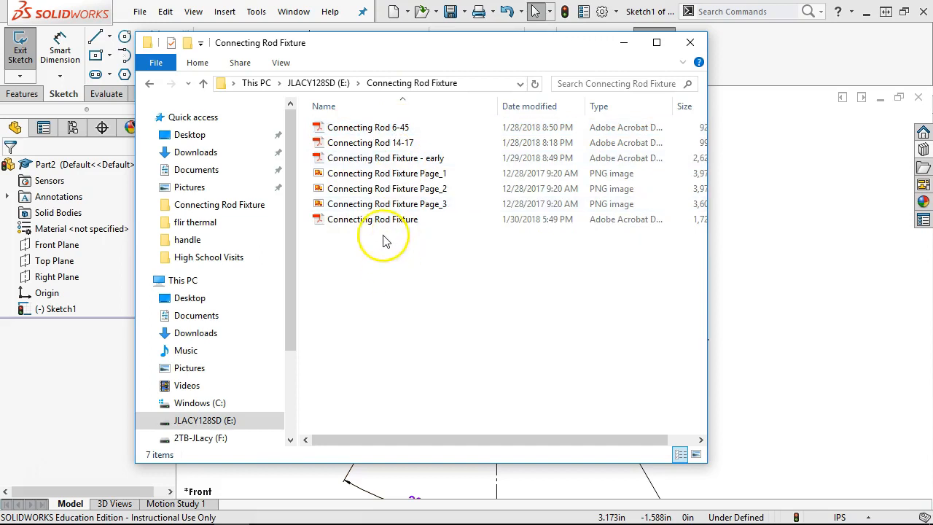
left_click(385, 158)
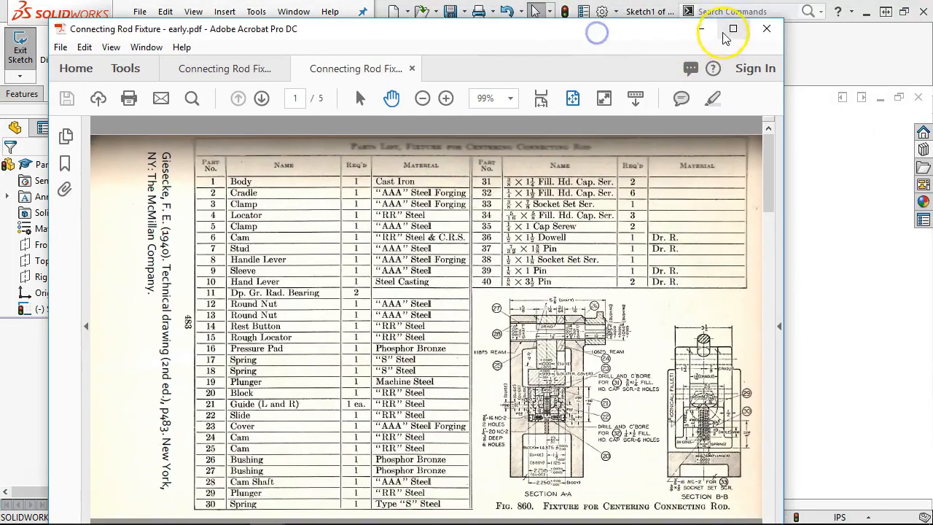
left_click(729, 30)
- Examine the DET 15 Cam drawing on page 4 of the early fixture PDF for its arc centre locations, and return to the sketch
scroll(516, 321, "down", 5)
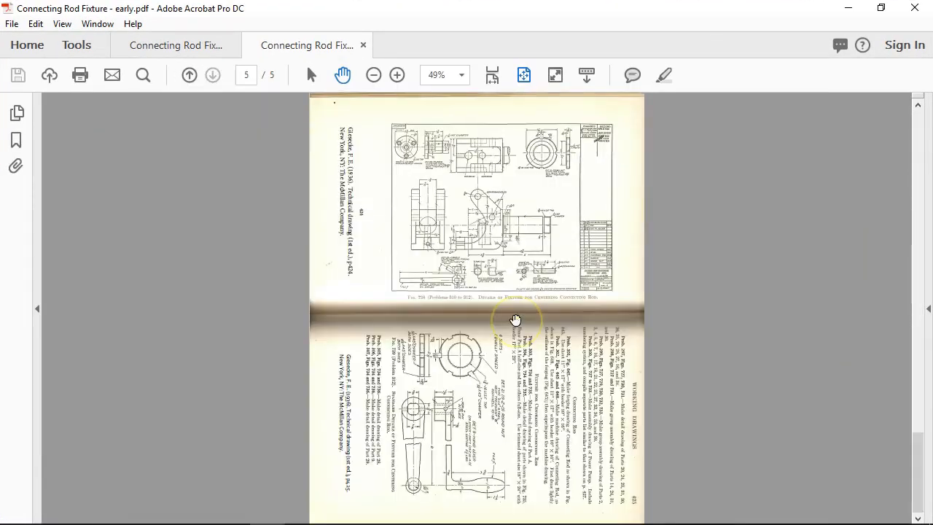
scroll(515, 319, "up", 3)
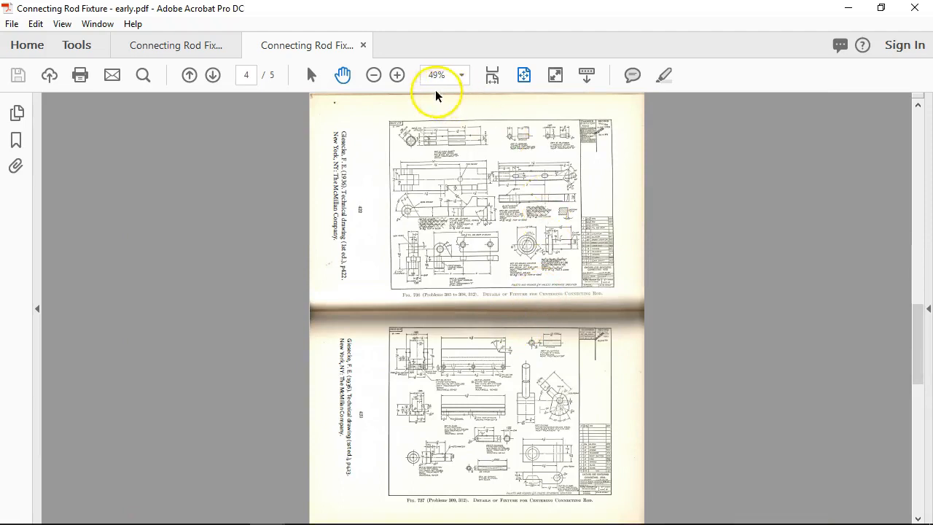
left_click(397, 75)
left_click(396, 75)
left_click(397, 76)
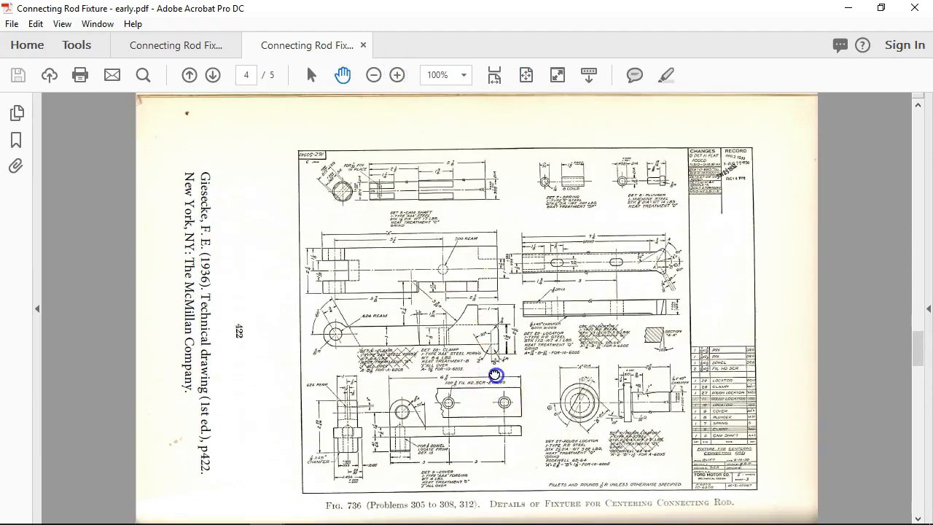
left_click_drag(495, 376, 485, 96)
left_click_drag(523, 384, 531, 236)
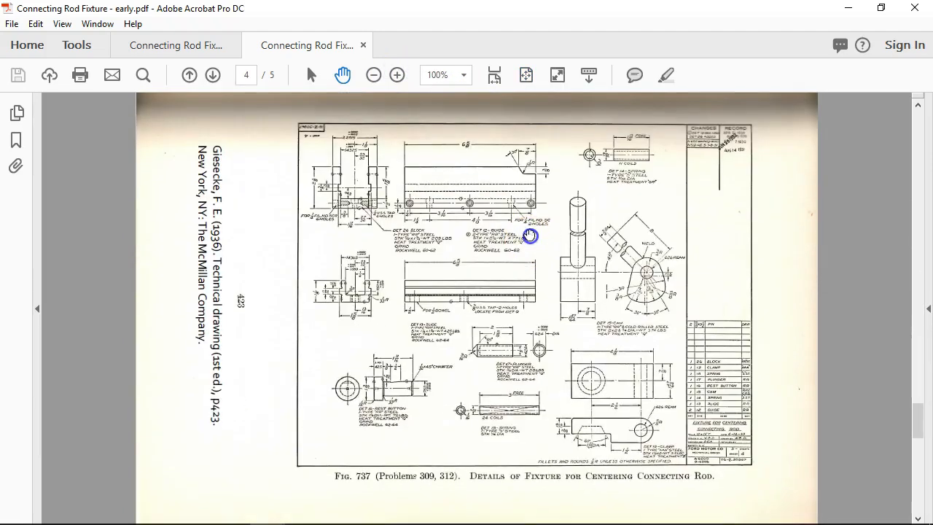
left_click(396, 75)
left_click(396, 75)
left_click(397, 75)
mouse_move(447, 358)
left_mouse_down()
mouse_move(409, 257)
mouse_move(250, 232)
left_mouse_up()
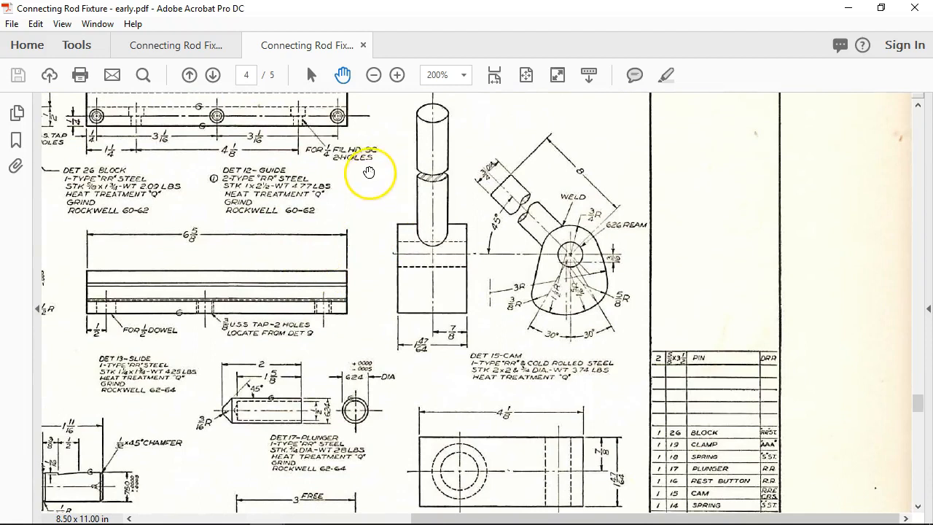
left_click(396, 75)
mouse_move(610, 308)
left_mouse_down()
mouse_move(368, 248)
mouse_move(360, 261)
left_mouse_up()
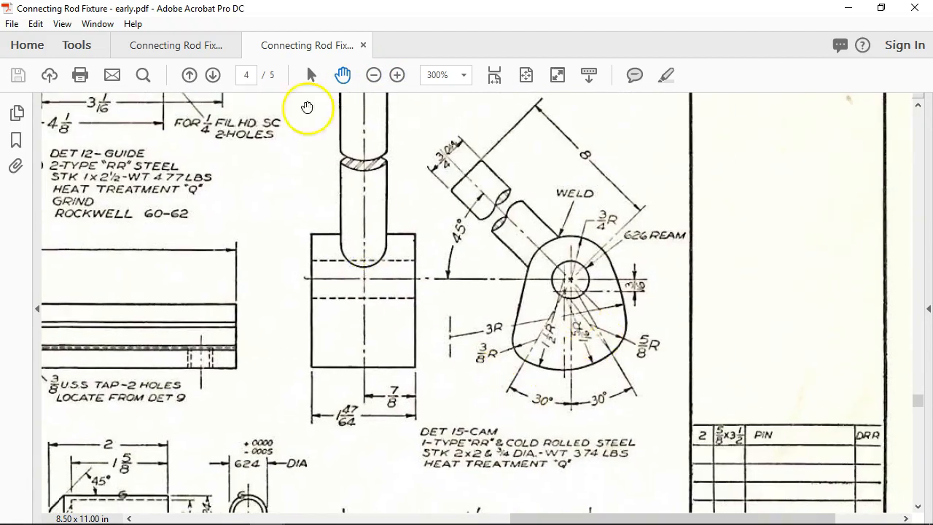
left_click(396, 77)
left_click(395, 77)
mouse_move(671, 389)
left_mouse_down()
mouse_move(406, 270)
mouse_move(131, 200)
mouse_move(114, 183)
left_mouse_up()
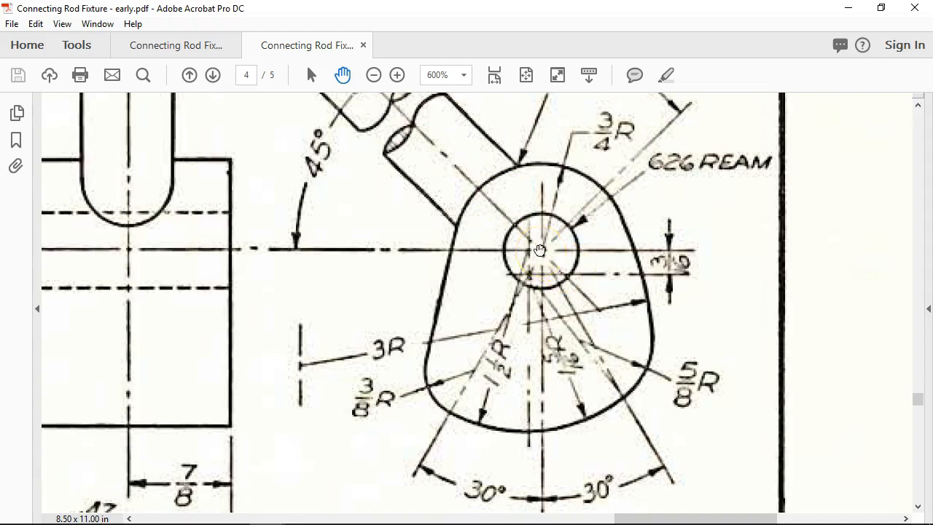
mouse_move(540, 292)
left_mouse_down()
mouse_move(541, 276)
mouse_move(543, 308)
mouse_move(521, 299)
left_mouse_up()
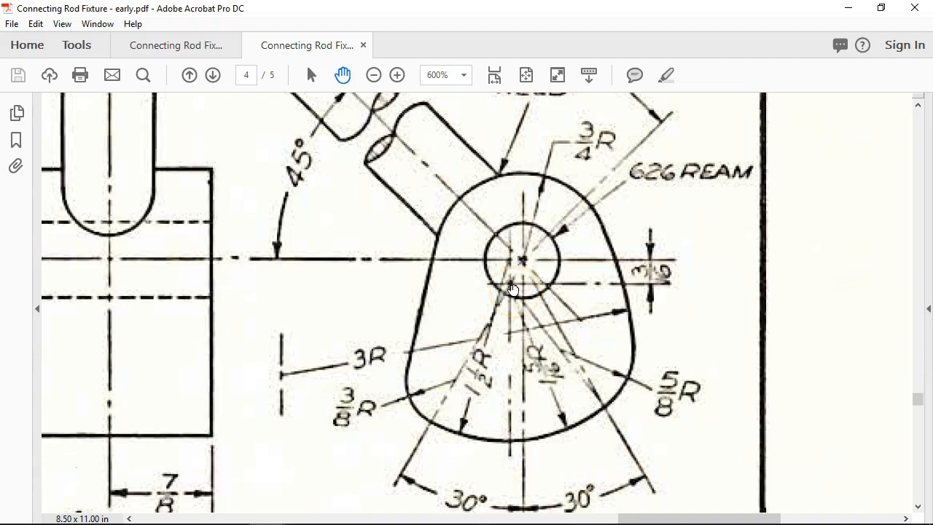
left_click(848, 12)
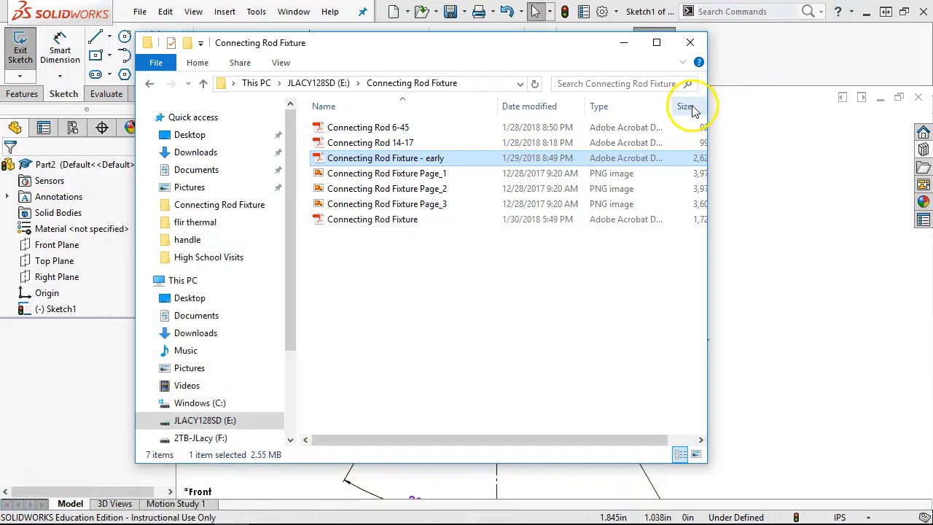
left_click(624, 42)
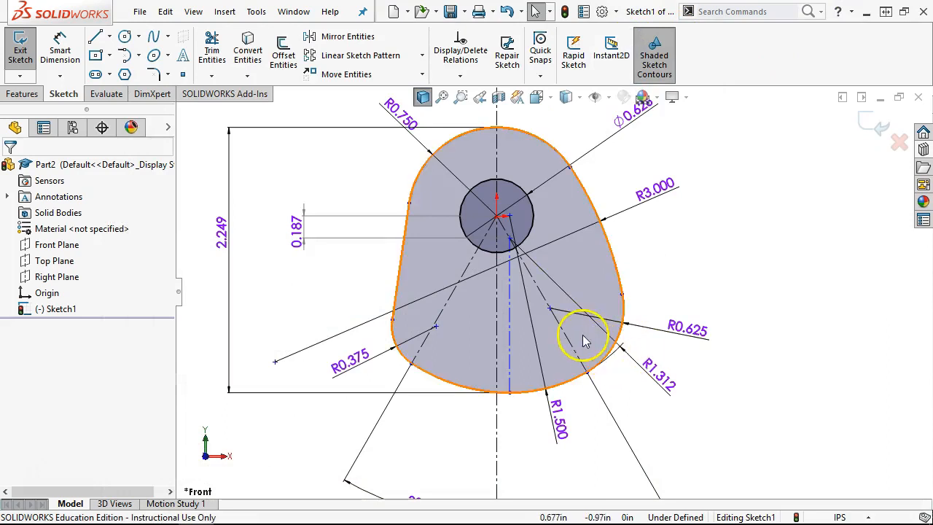
- Move the 1.312 and 1.5 in arc centres with their vertical centerline to about X -0.073 in, and relocate the R1.500 dimension
scroll(525, 331, "down", 2)
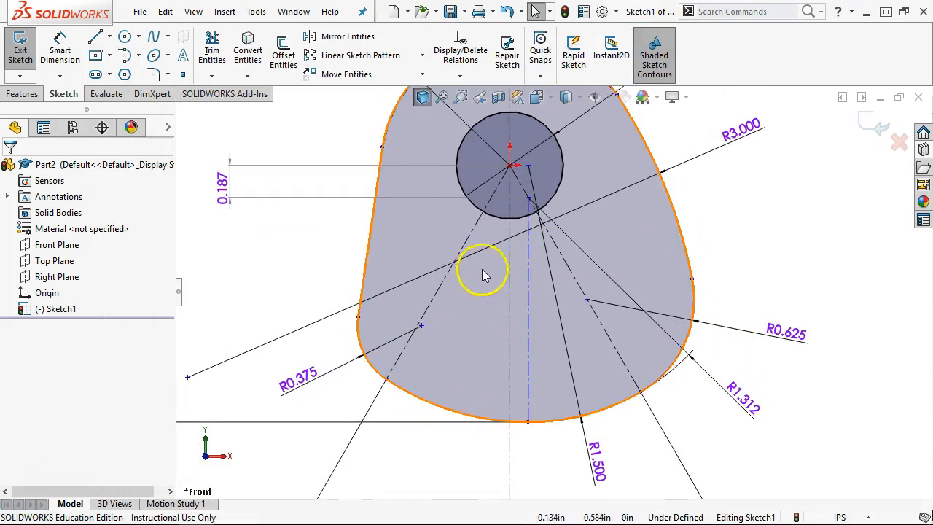
left_click(527, 198)
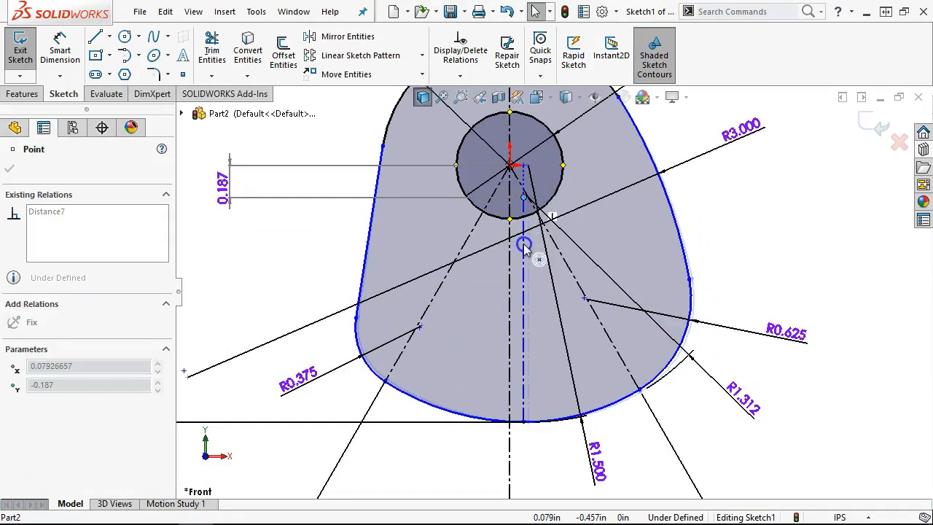
scroll(620, 401, "up", 3)
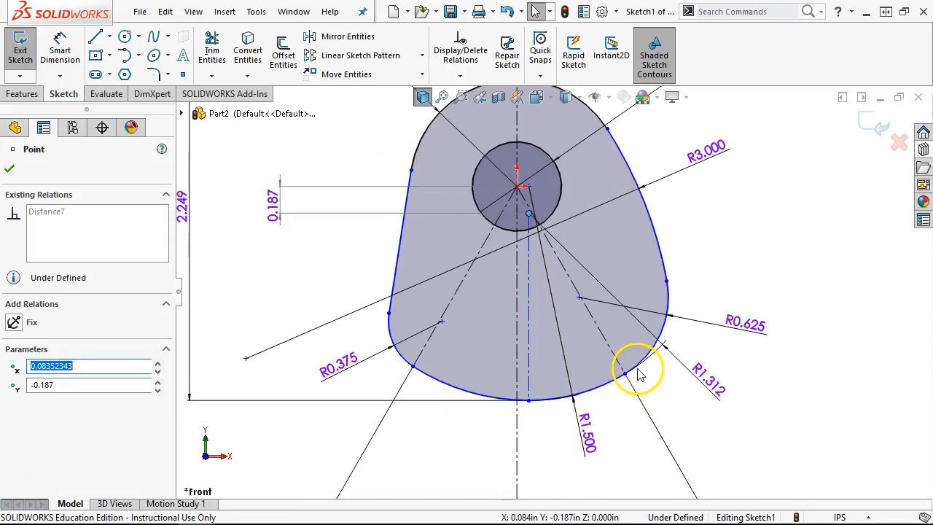
scroll(718, 393, "down", 1)
left_click(718, 392)
left_click(528, 213)
left_click_drag(577, 431, 493, 437)
mouse_move(528, 186)
left_mouse_down()
mouse_move(527, 216)
mouse_move(560, 205)
mouse_move(508, 191)
left_mouse_up()
left_click(510, 259)
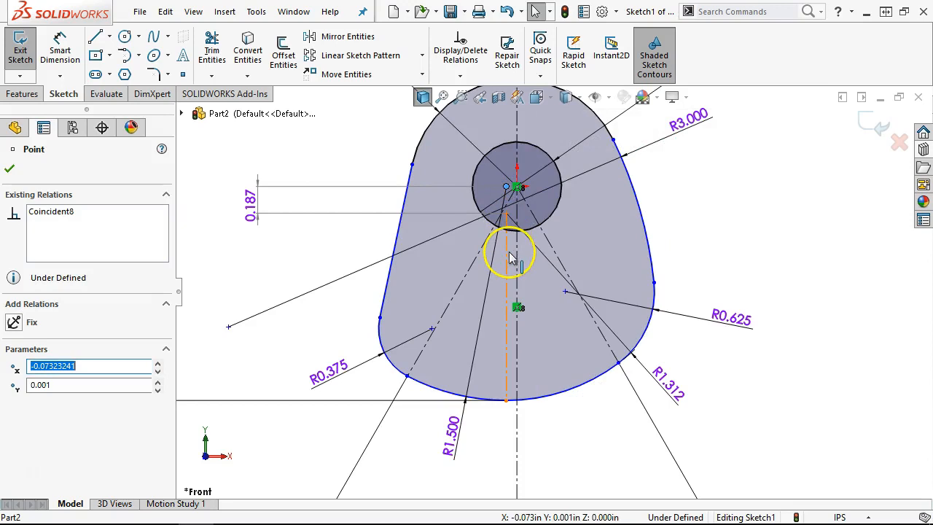
left_click(693, 263)
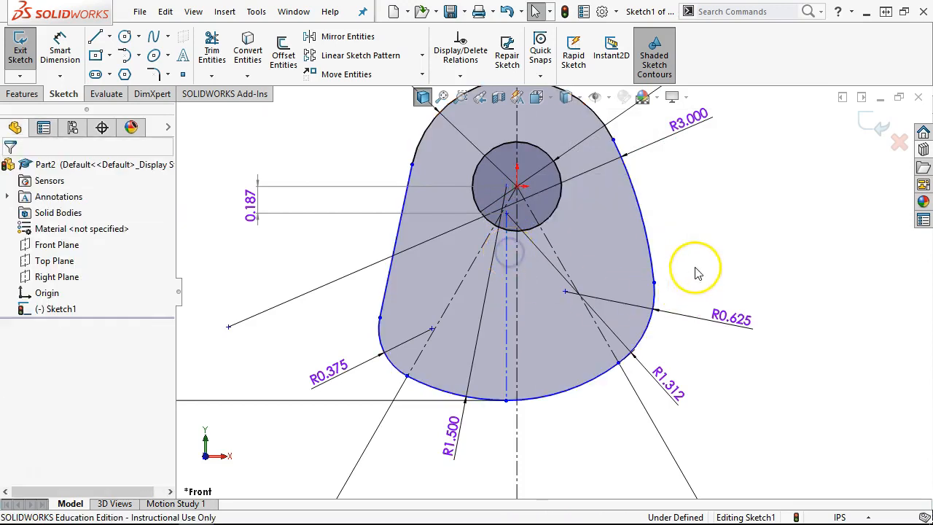
- Check the arc centres in the early fixture PDF, and make the R1.500 arc's centre coincident with the bore circle
left_click(267, 508)
left_click(323, 466)
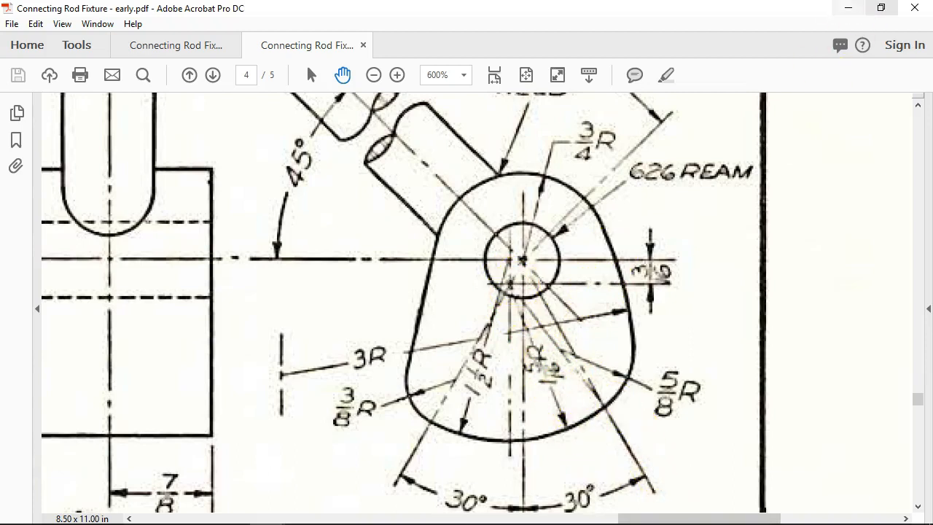
left_click(846, 8)
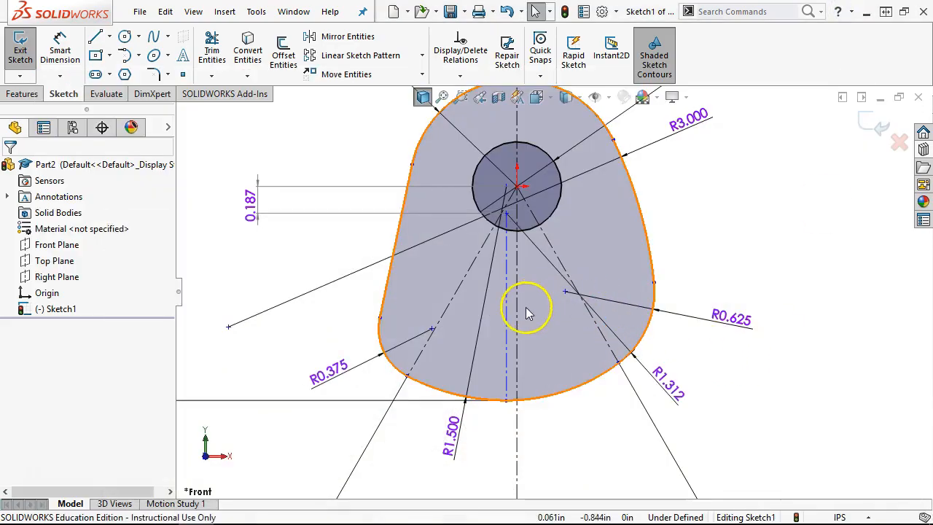
left_click(665, 380)
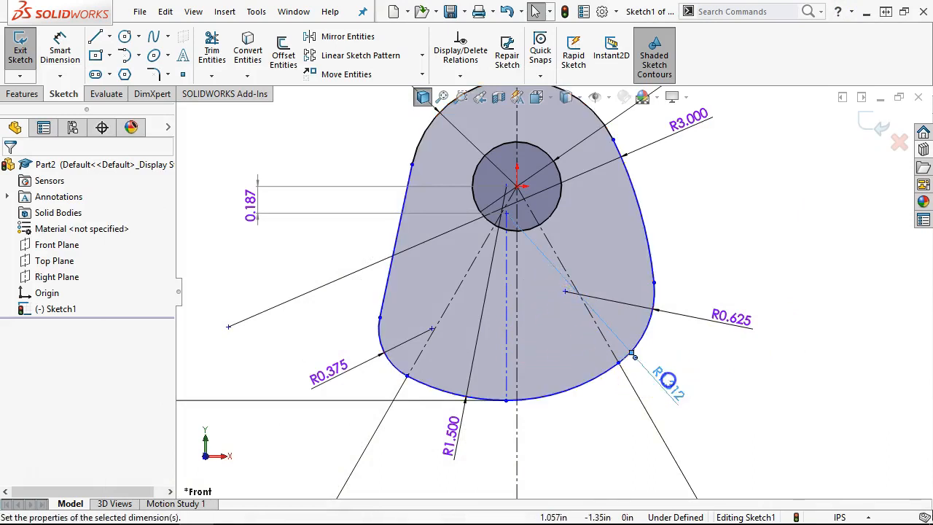
left_click(507, 229)
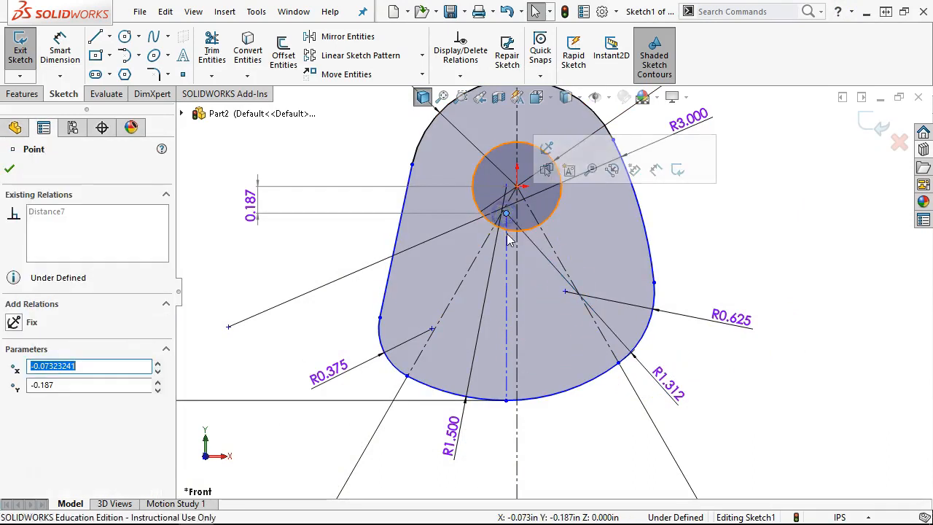
left_click(508, 185, "ctrl")
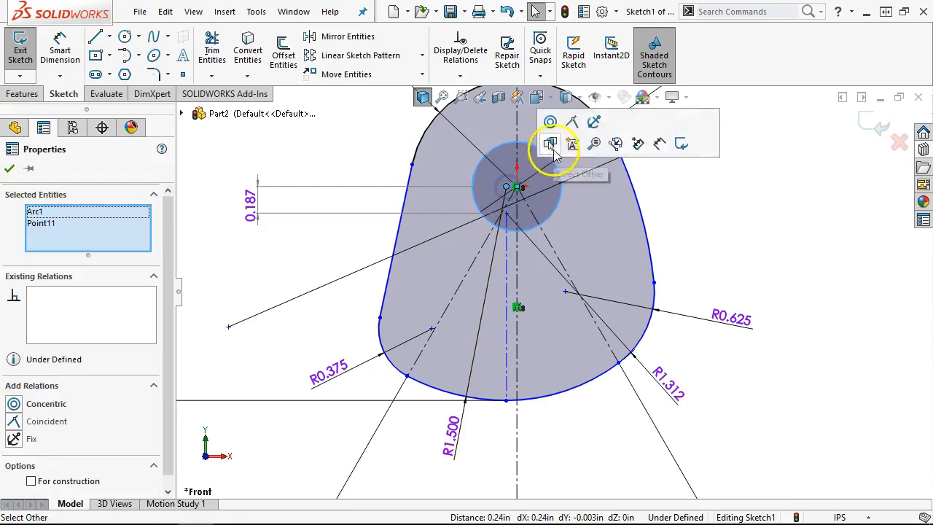
left_click(572, 124)
left_click(774, 230)
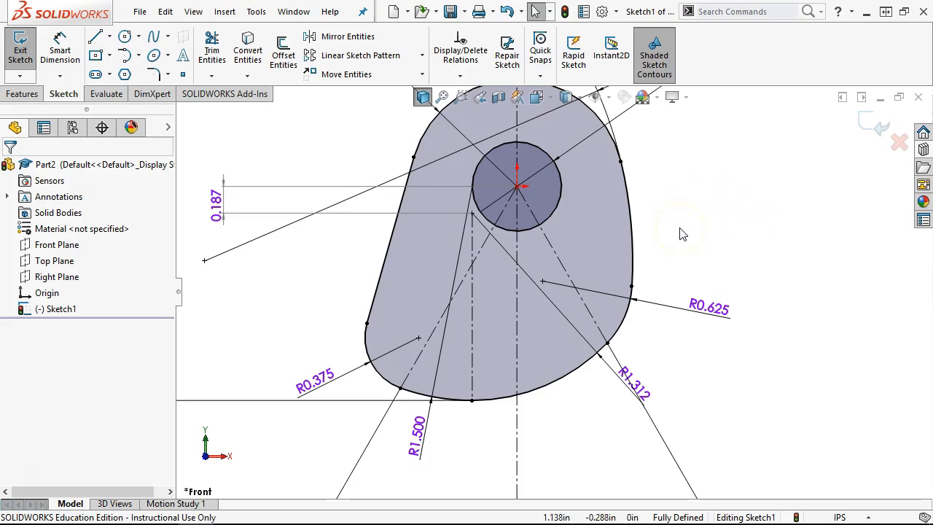
- Reposition the 0.626 in bore diameter dimension so it sits clear of the R3.000 dimension
scroll(677, 235, "up", 2)
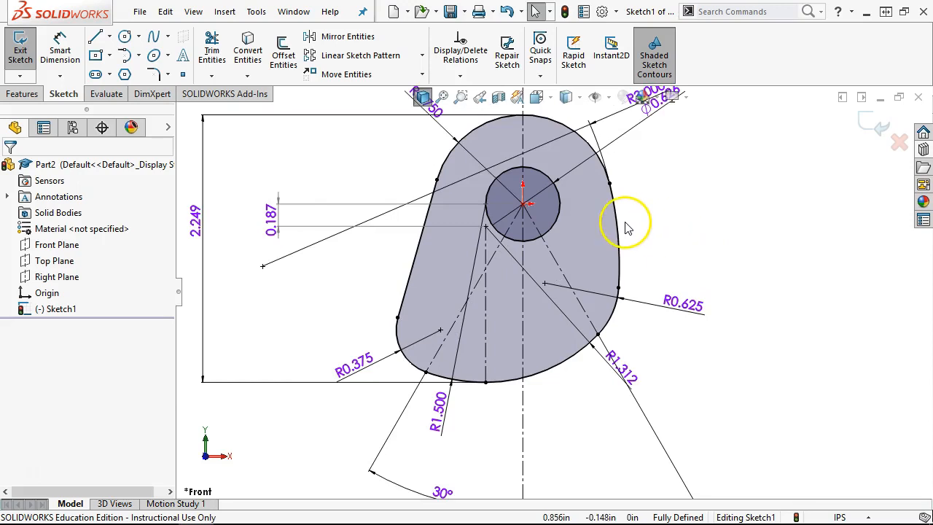
scroll(641, 219, "up", 2)
left_click_drag(633, 157, 660, 191)
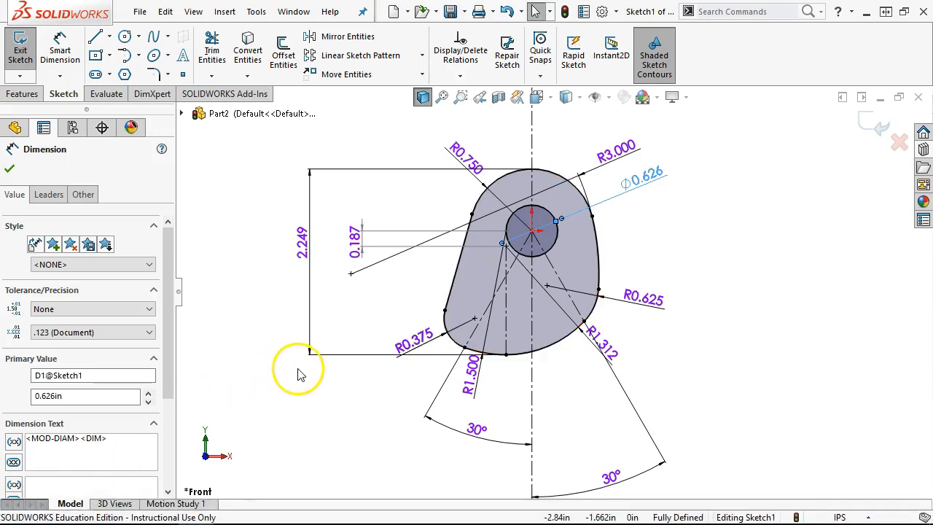
left_click(357, 400)
left_click(502, 306)
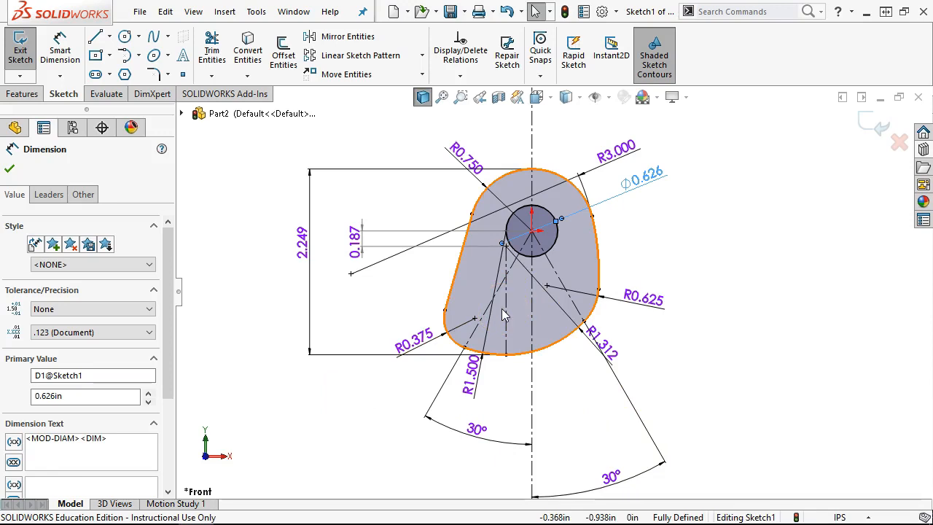
left_click(501, 309)
left_click(573, 212)
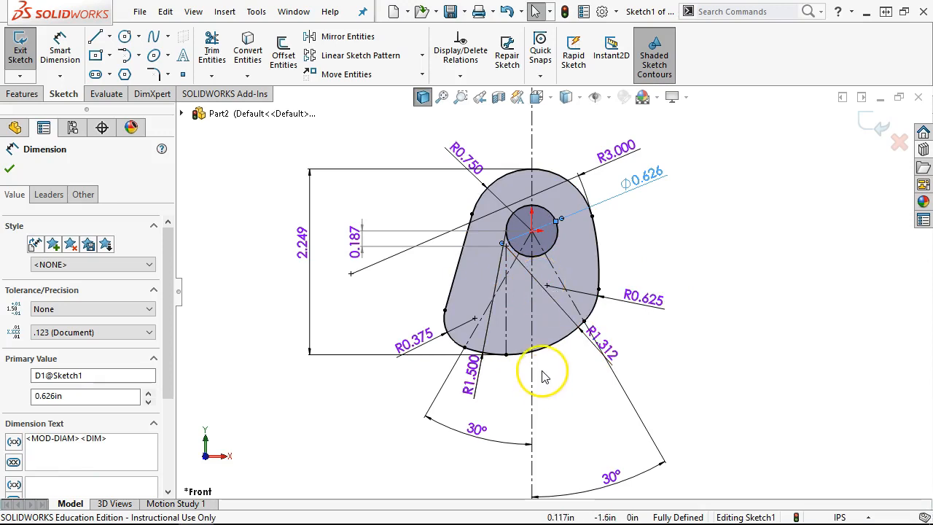
- Undo the diameter dimension's move and the coincident relation between the R1.500 arc's centre and the bore circle
left_click(812, 270)
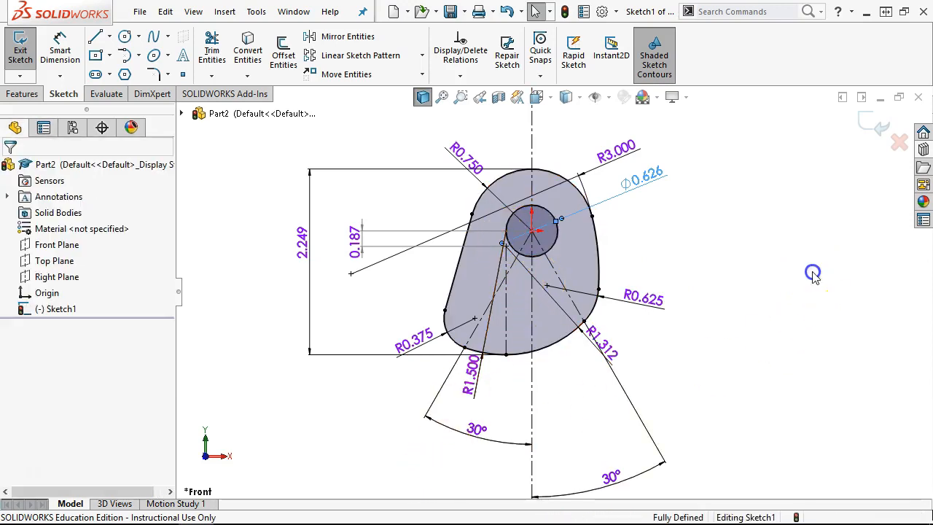
key("ctrl+z")
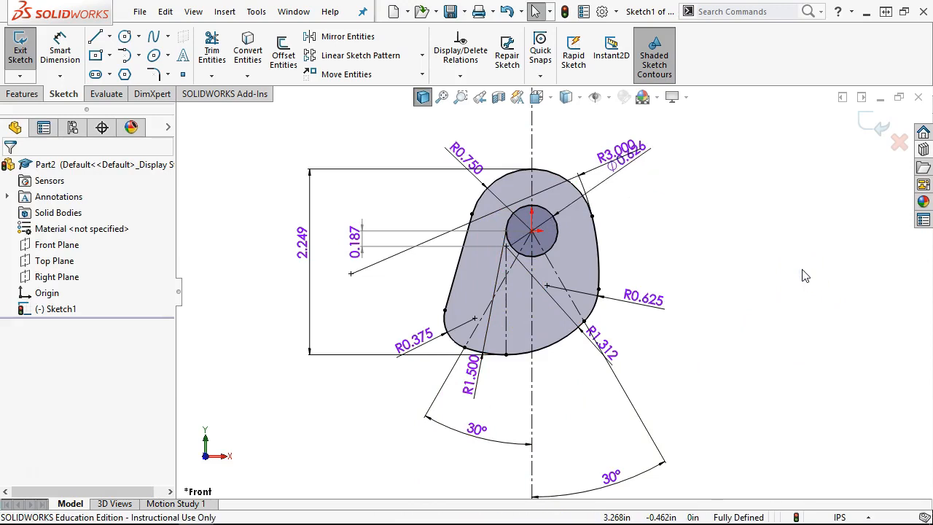
key("ctrl+z")
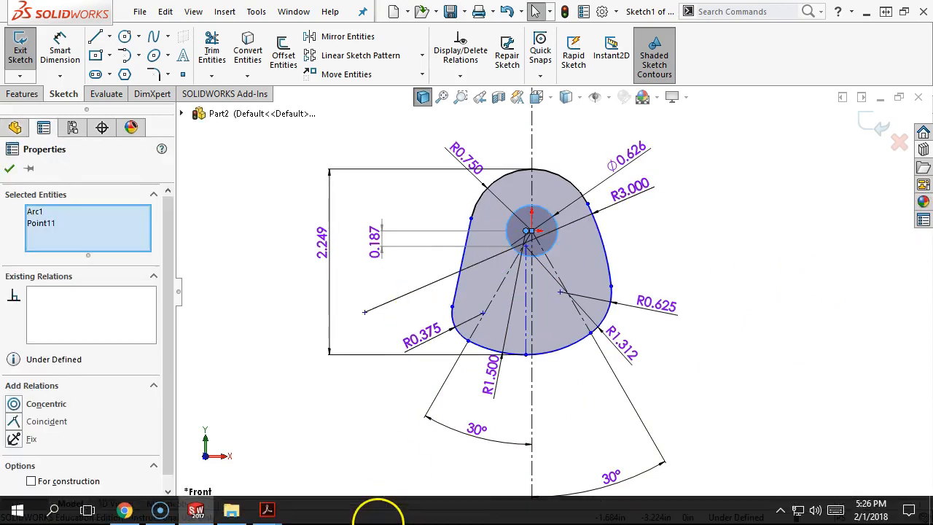
- Recheck the cam view in the early fixture PDF, try a horizontal relation between the R1.500 arc's centre and the bore centre, and undo it
scroll(547, 150, "down", 5)
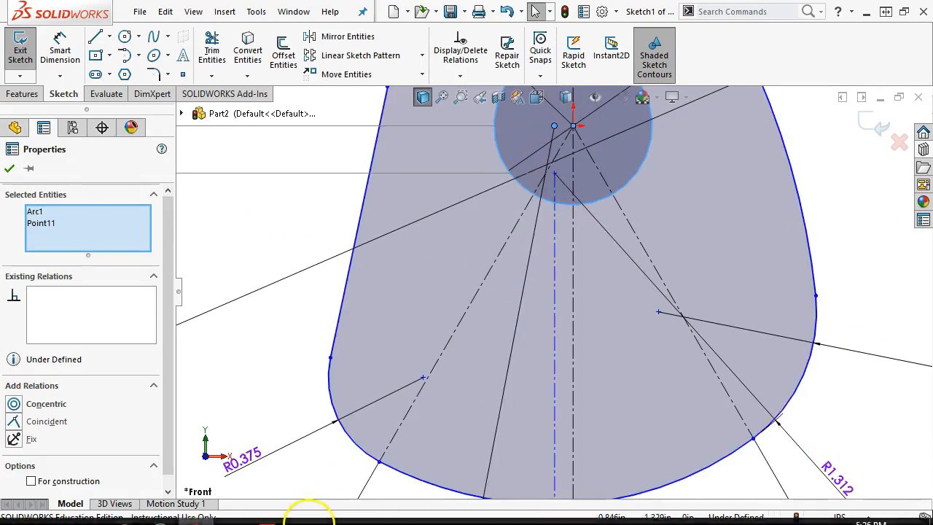
mouse_move(269, 512)
left_click(334, 447)
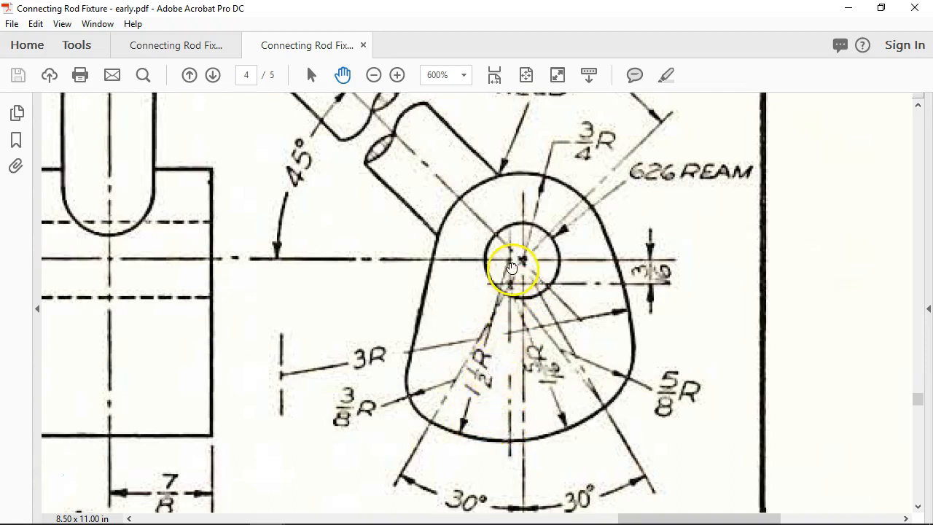
left_click(847, 7)
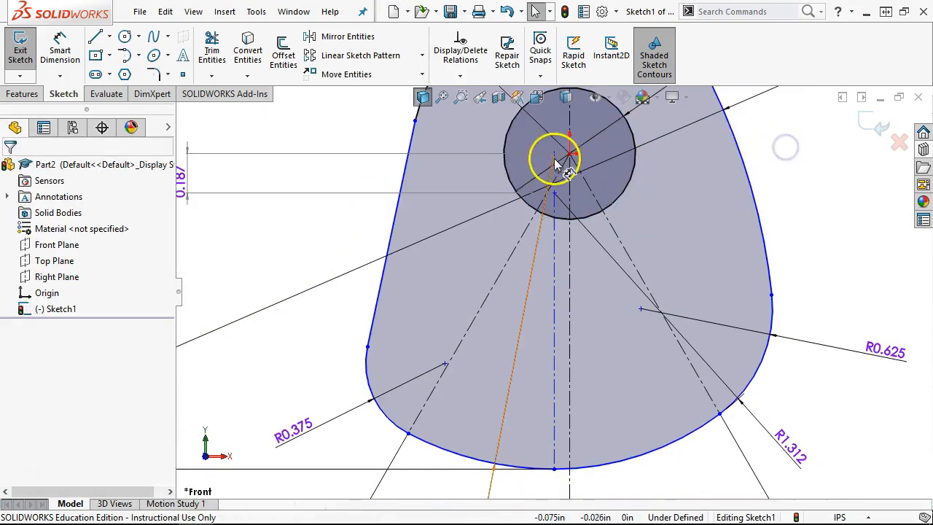
left_click(556, 154)
left_click(569, 154)
left_click(554, 154, "ctrl")
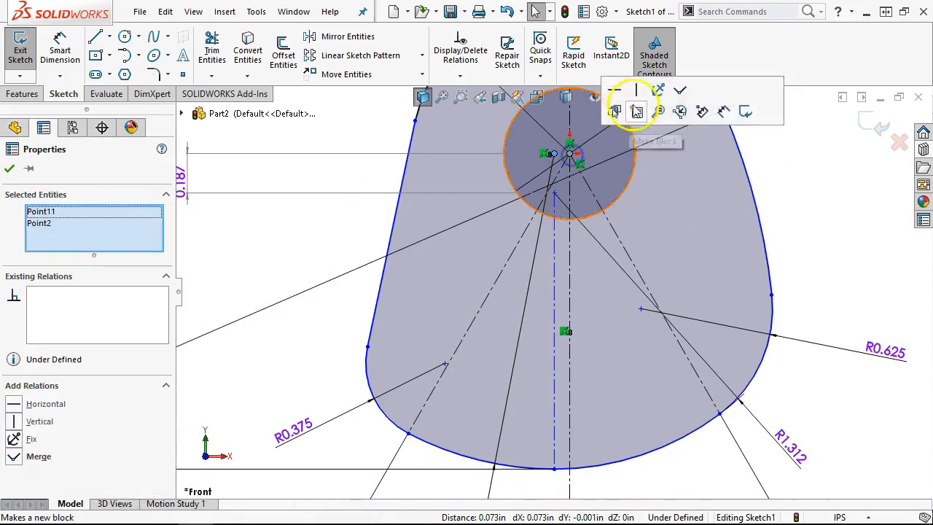
left_click(618, 91)
left_click(775, 195)
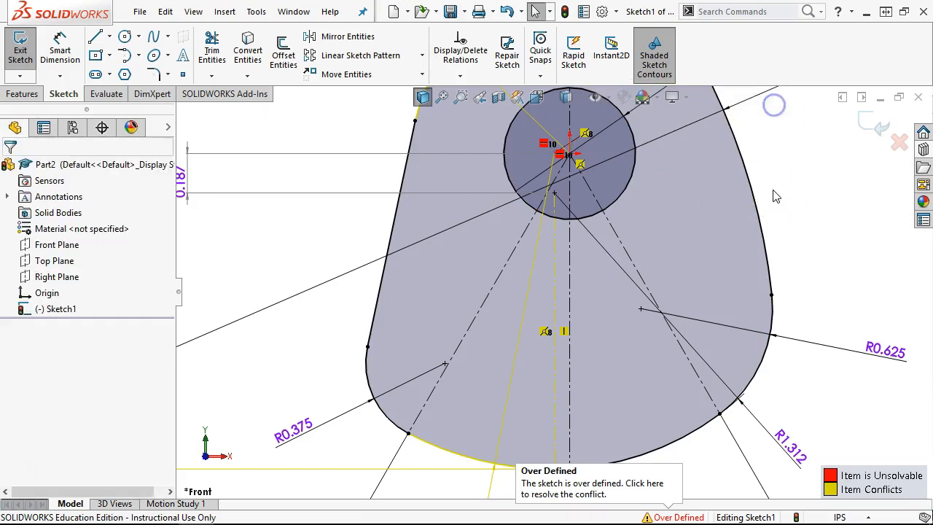
key("ctrl+z")
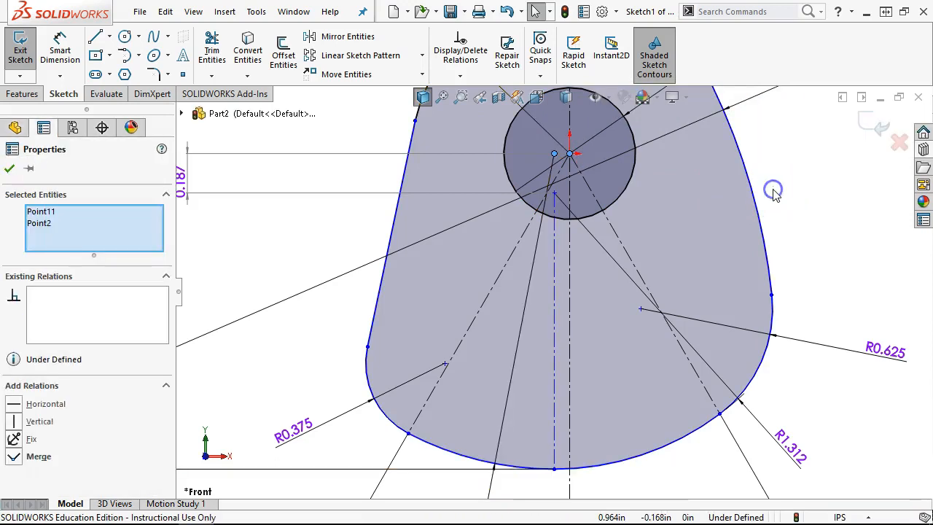
- Try to make the 0.187 in dimension driving, and set it back to driven
key("f")
scroll(325, 204, "down", 2)
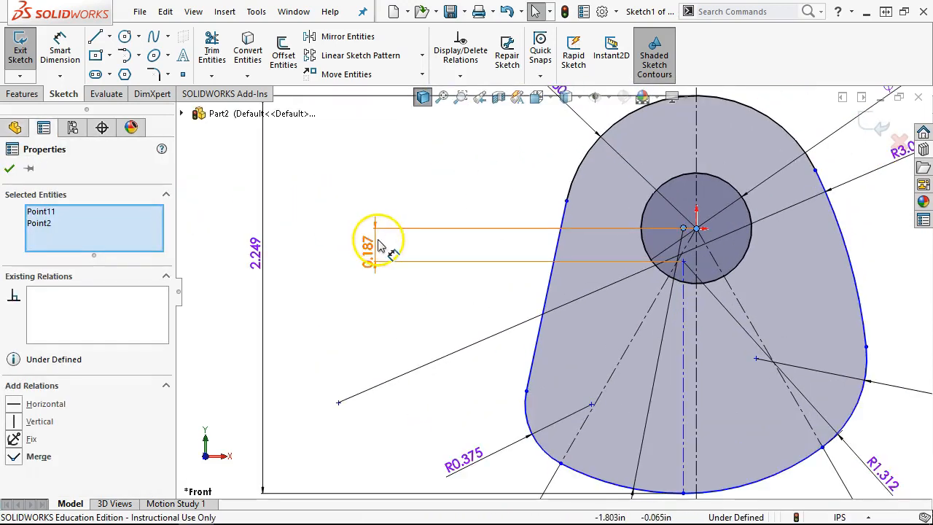
left_click(385, 260)
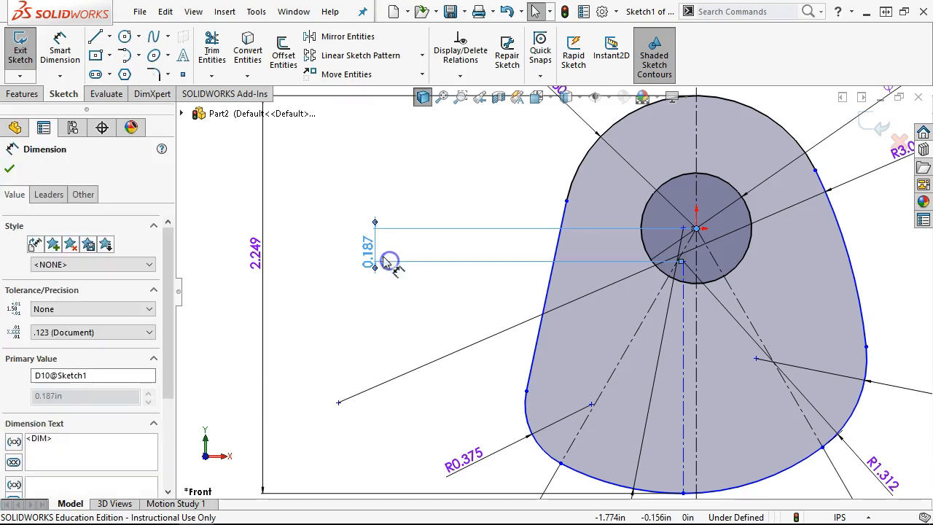
left_click(83, 194)
left_click(11, 360)
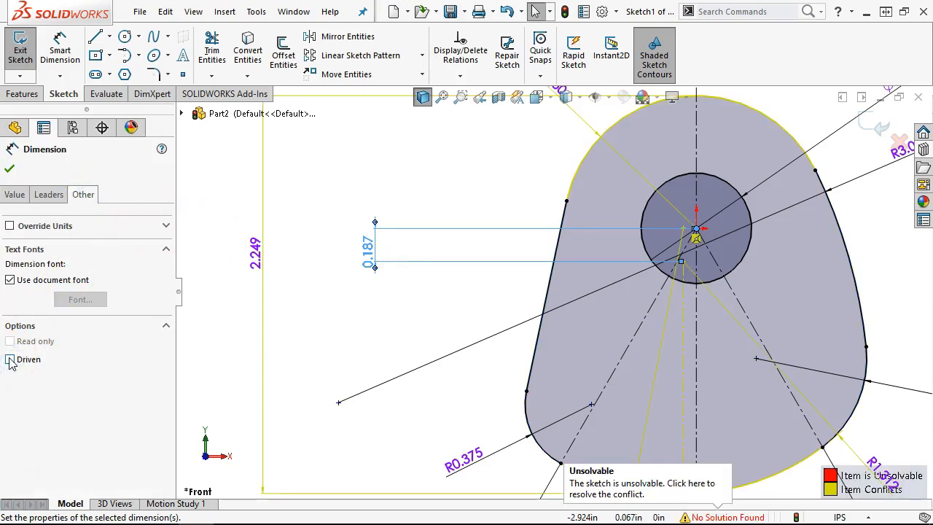
left_click(11, 359)
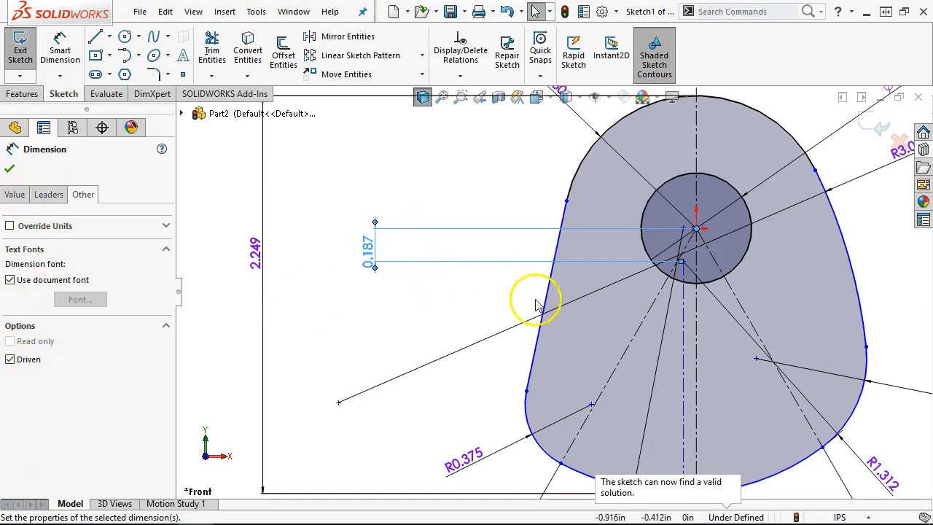
left_click(10, 169)
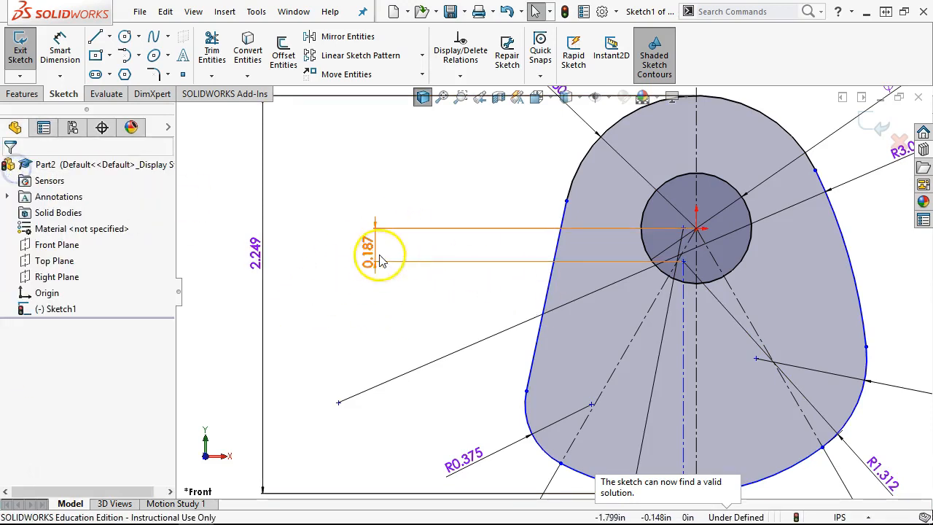
- Move the 0.187 in dimension closer to the profile, and set the profile's overall height to 2 in
left_click(439, 252)
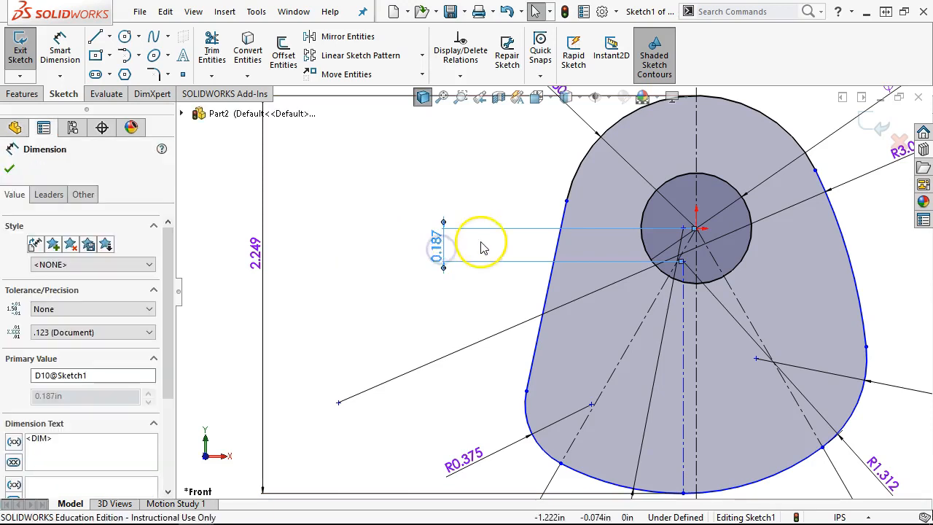
double_click(259, 257)
type("2.25")
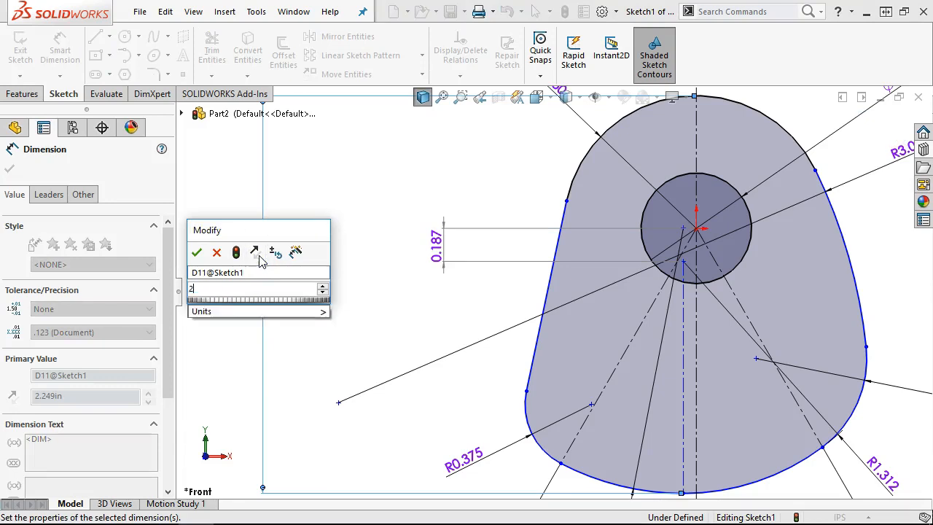
key("Return")
left_click(468, 286)
left_click(448, 226)
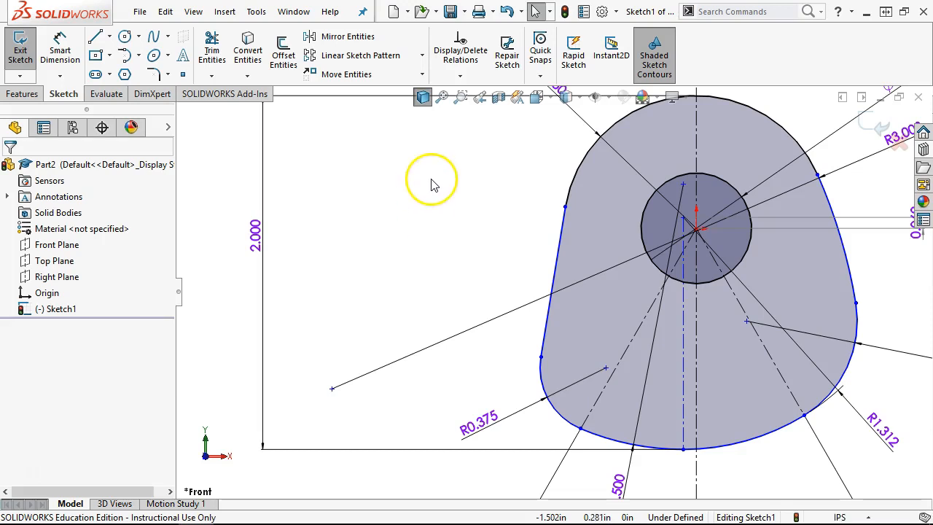
- Consult the early fixture PDF, and delete the short vertical centerline running from the R1.312 arc's centre to the profile's lowest point
mouse_move(232, 519)
mouse_move(268, 512)
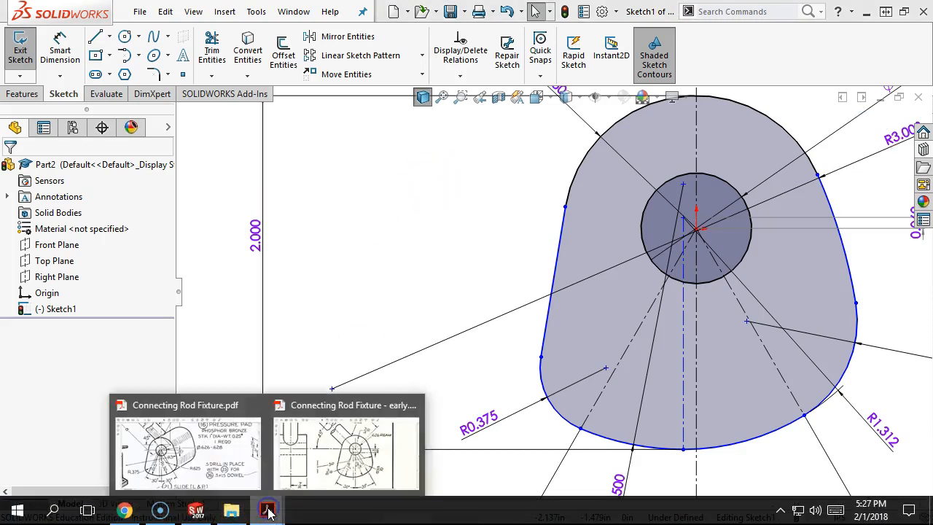
left_click(297, 425)
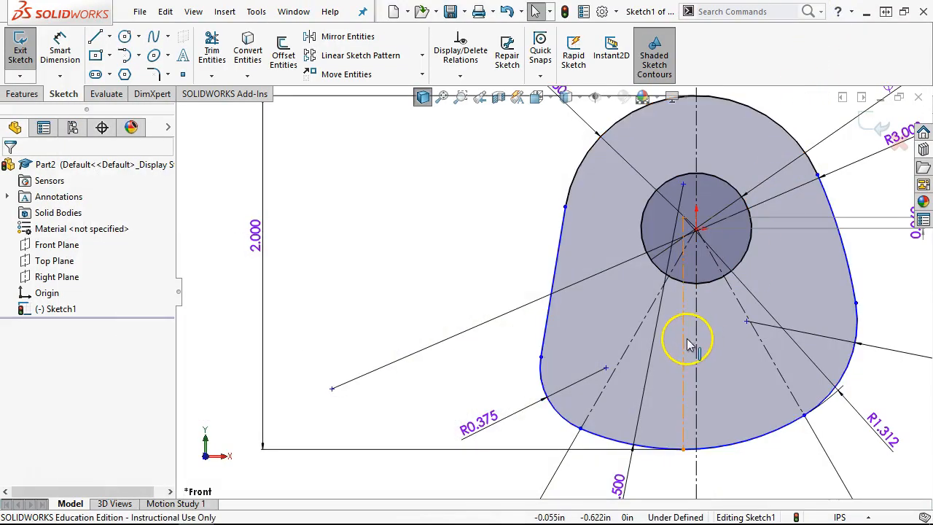
left_click(676, 418)
key("Escape")
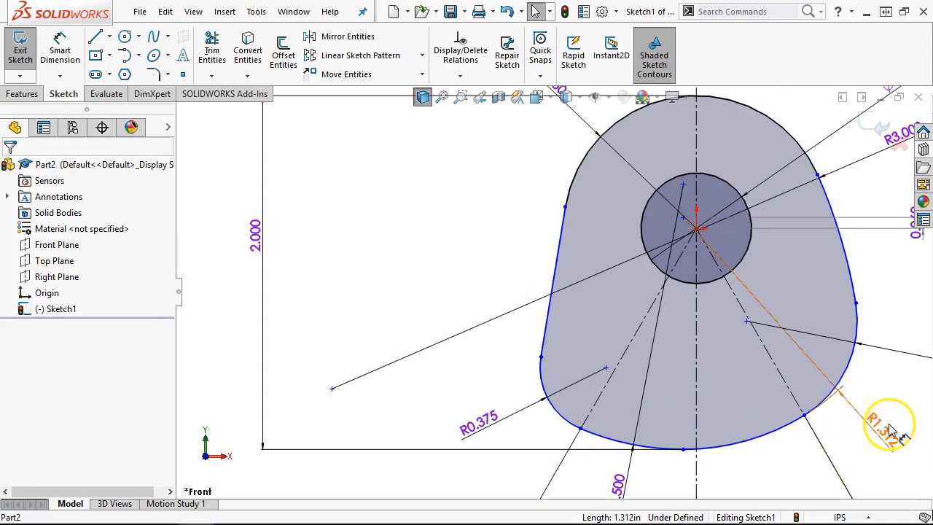
- Try to align the R1.500 arc's centre horizontally with the origin, and undo the relation
left_click(837, 395)
scroll(687, 223, "down", 5)
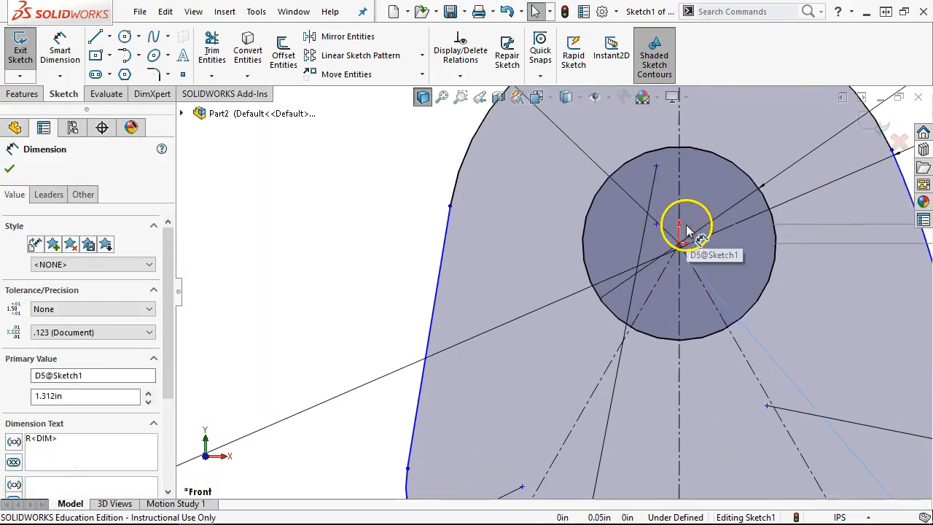
left_click(656, 167)
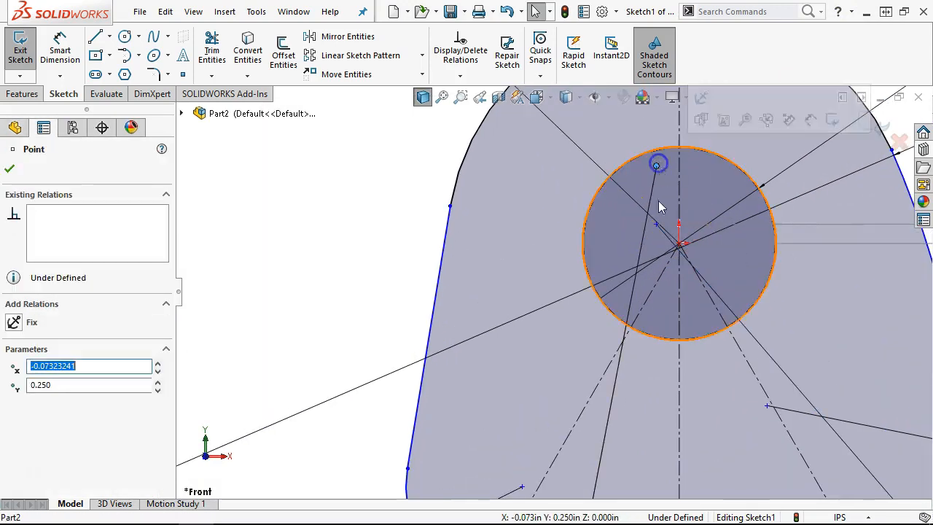
left_click(679, 242, "ctrl")
left_click(723, 178)
scroll(725, 179, "up", 2)
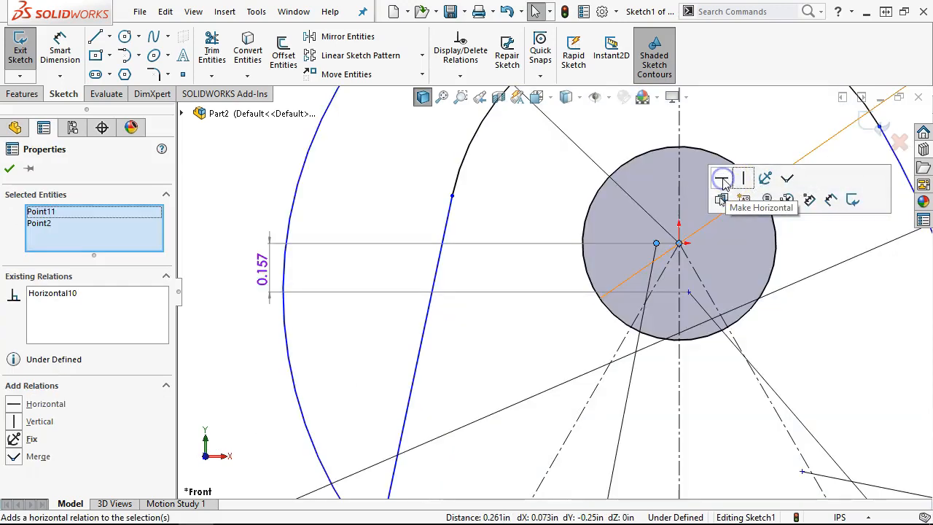
scroll(653, 332, "up", 2)
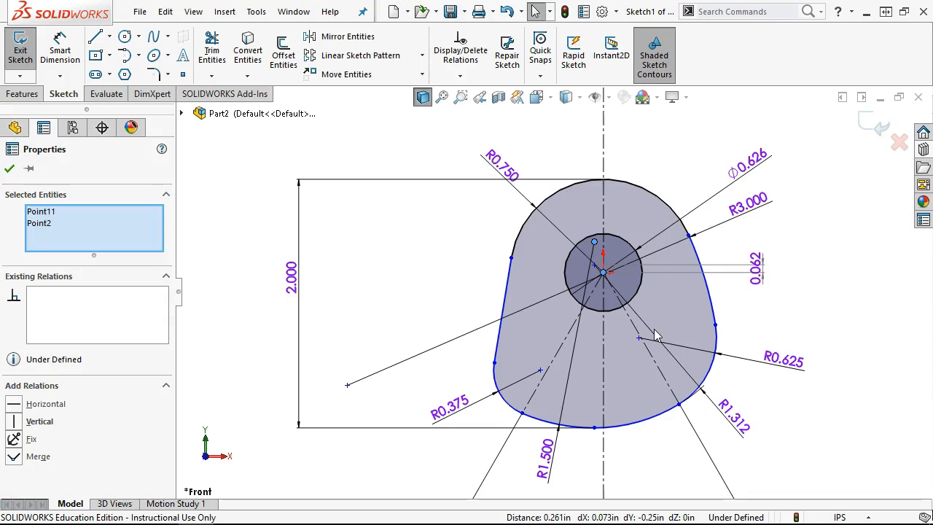
scroll(599, 253, "down", 3)
scroll(599, 253, "up", 2)
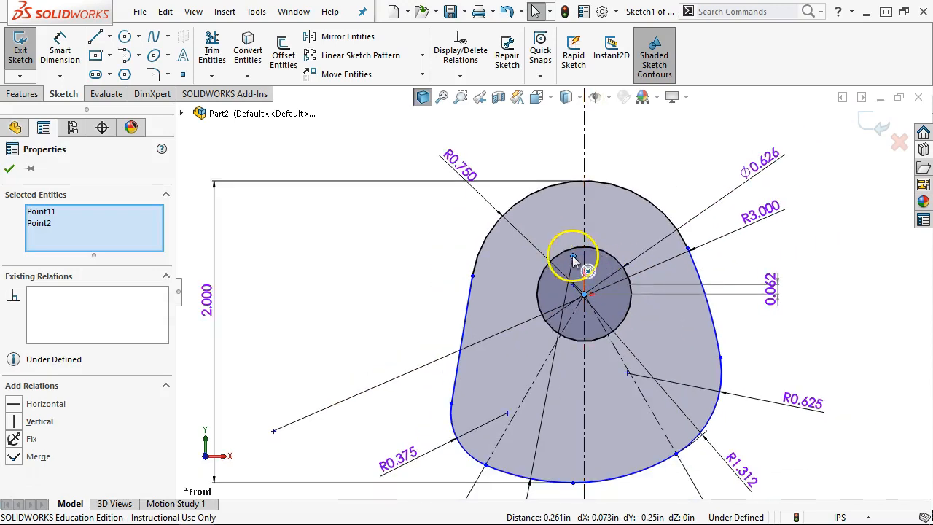
- Nudge the R1.312 arc's centre point inside the hole to test how it moves
left_click(573, 258)
left_click_drag(576, 269, 576, 277, "ctrl")
left_click(404, 274)
mouse_move(542, 321)
left_mouse_down()
mouse_move(566, 286)
mouse_move(570, 312)
mouse_move(552, 302)
mouse_move(558, 298)
left_mouse_up()
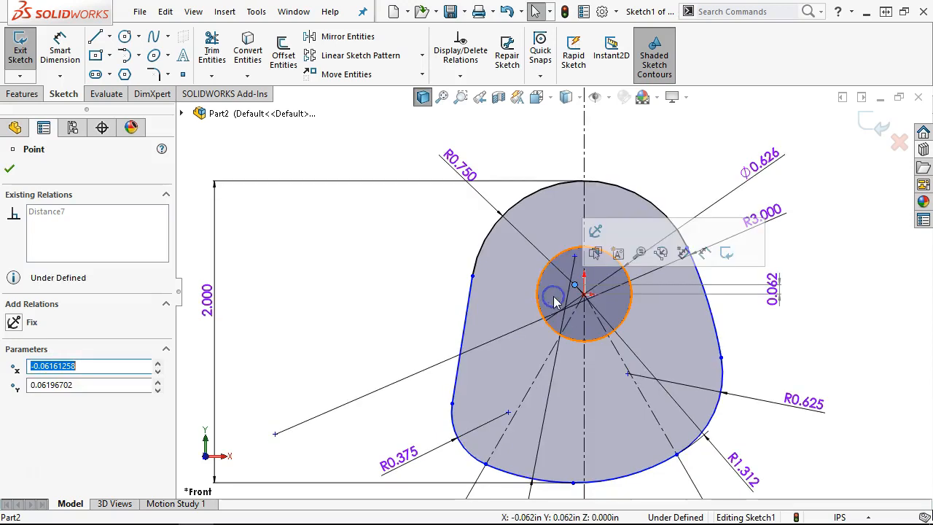
- Delete the 0.062 in offset dimension and the profile's 2.000 in overall height dimension
left_click(774, 332)
left_click(774, 297)
key("Delete")
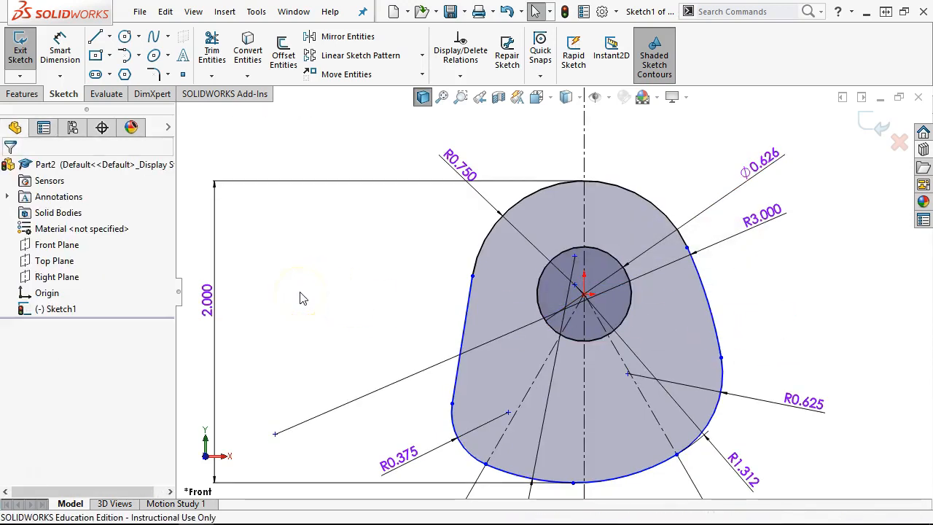
key("ctrl+z")
left_click(219, 272)
key("Delete")
left_click(743, 305)
key("Delete")
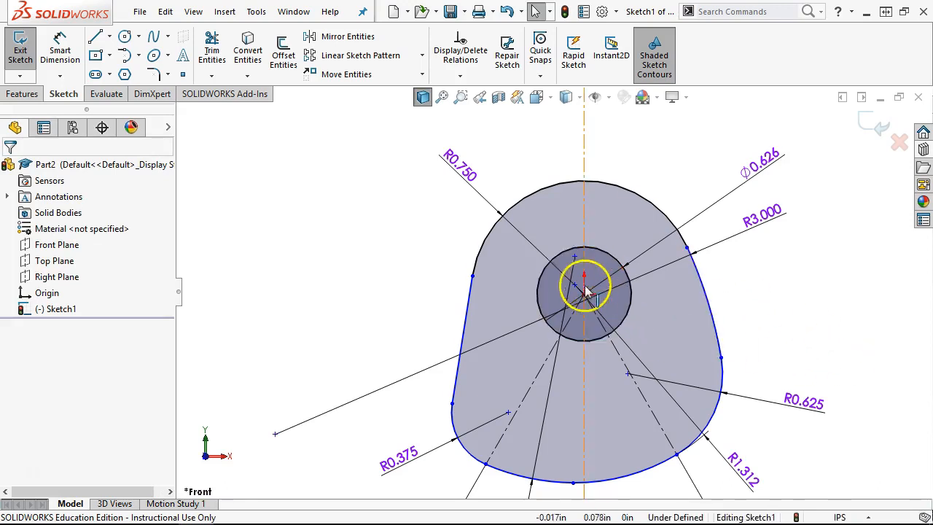
- Move the R1.312 arc's centre below the origin, and align the R1.500 arc's centre horizontally with the origin
mouse_move(575, 288)
left_mouse_down()
mouse_move(575, 316)
mouse_move(564, 286)
mouse_move(560, 306)
left_mouse_up()
scroll(575, 316, "down", 4)
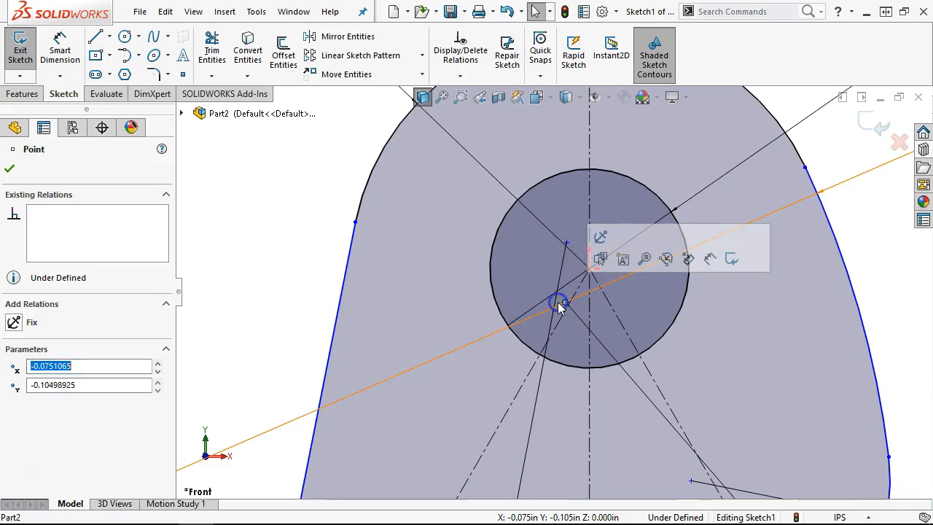
left_click(567, 242)
left_click(589, 269, "ctrl")
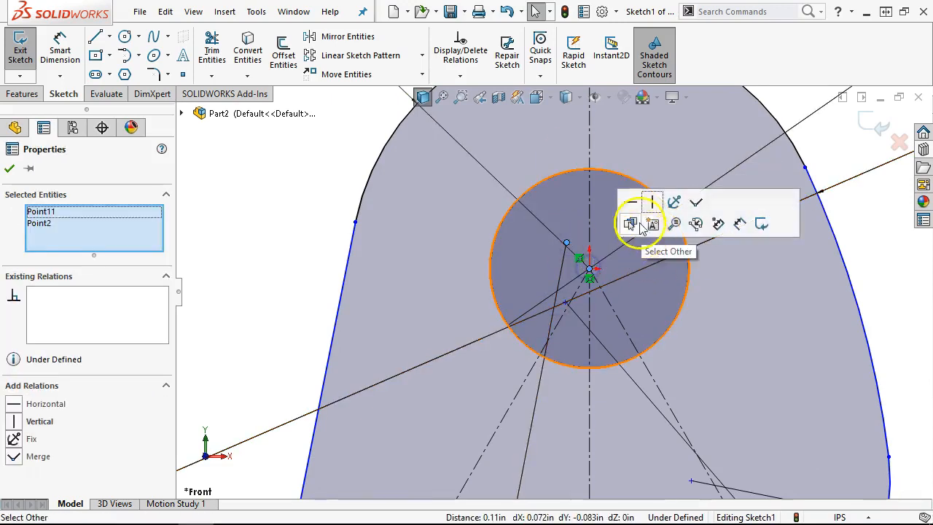
left_click(632, 202)
- Align the R1.312 arc's centre vertically with the R1.500 arc's centre
left_click(565, 329)
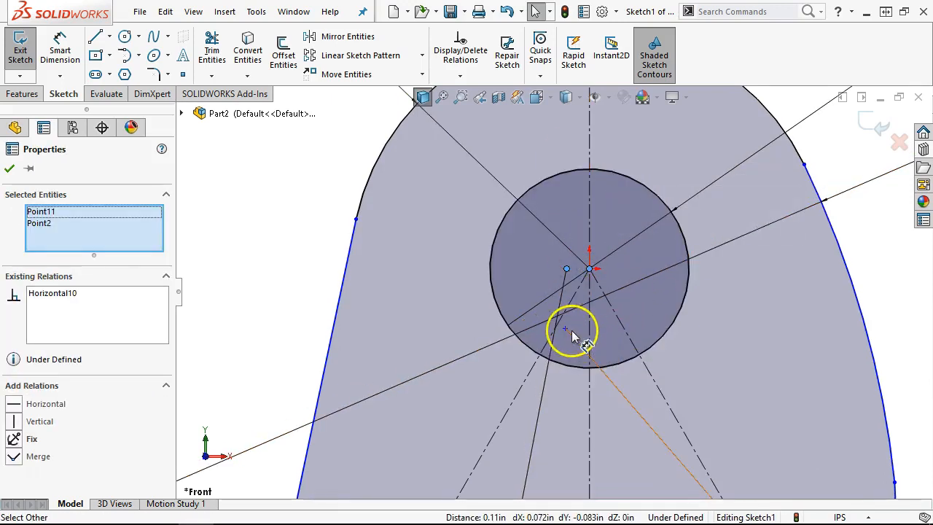
left_click(567, 269)
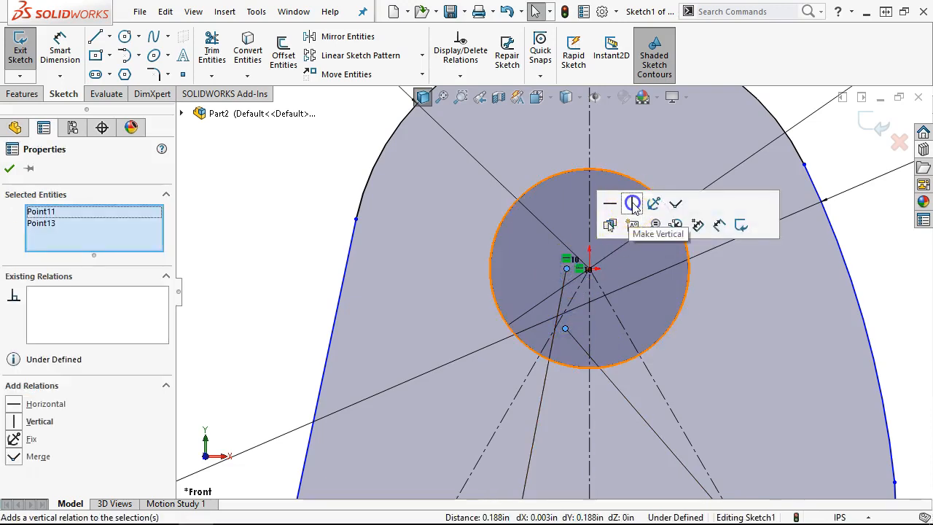
left_click(630, 202)
key("f")
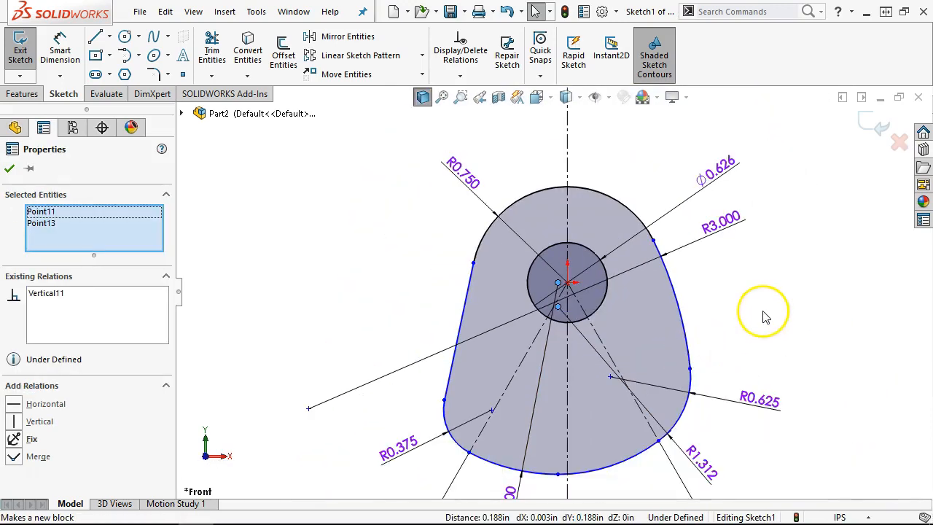
left_click(763, 313)
- Move the junction of the R3.000 and R0.625 arcs slightly inward to test the profile's remaining freedom
scroll(756, 315, "up", 2)
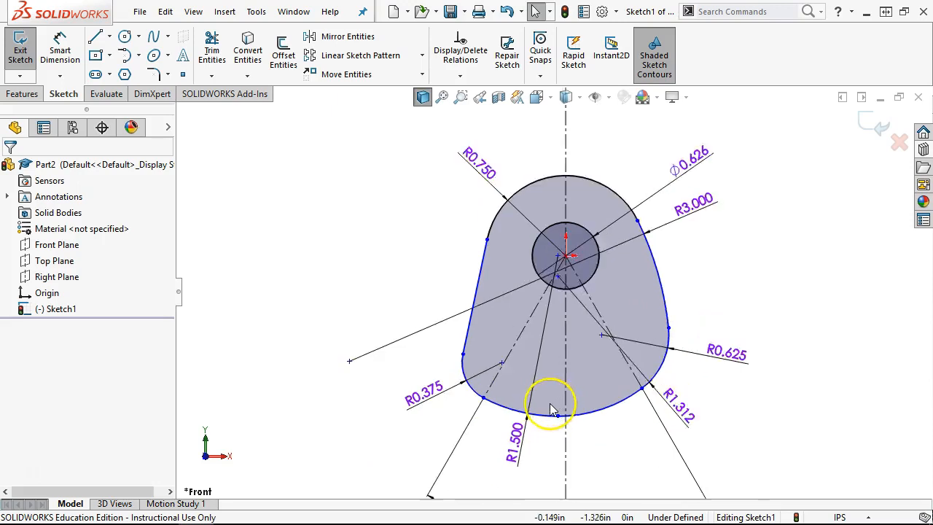
scroll(551, 408, "down", 3)
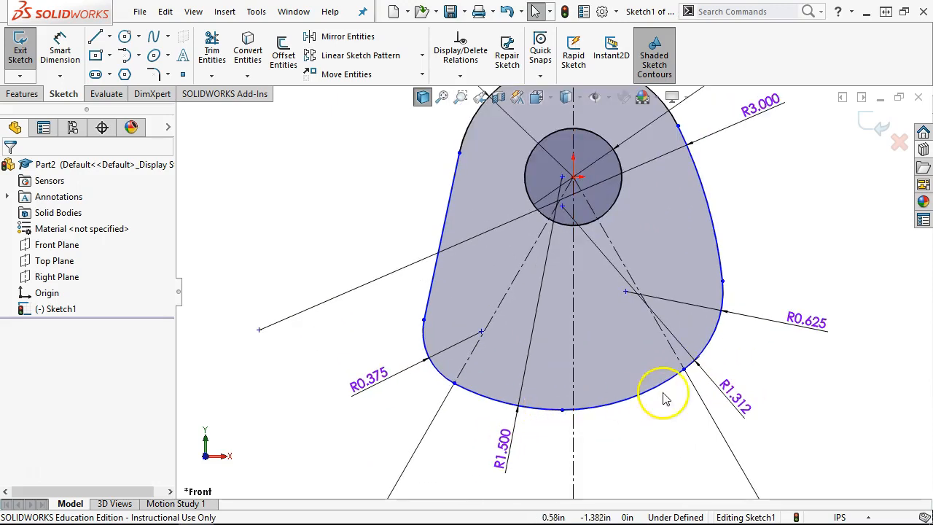
mouse_move(723, 281)
left_mouse_down()
mouse_move(746, 280)
mouse_move(748, 270)
mouse_move(690, 285)
mouse_move(717, 290)
left_mouse_up()
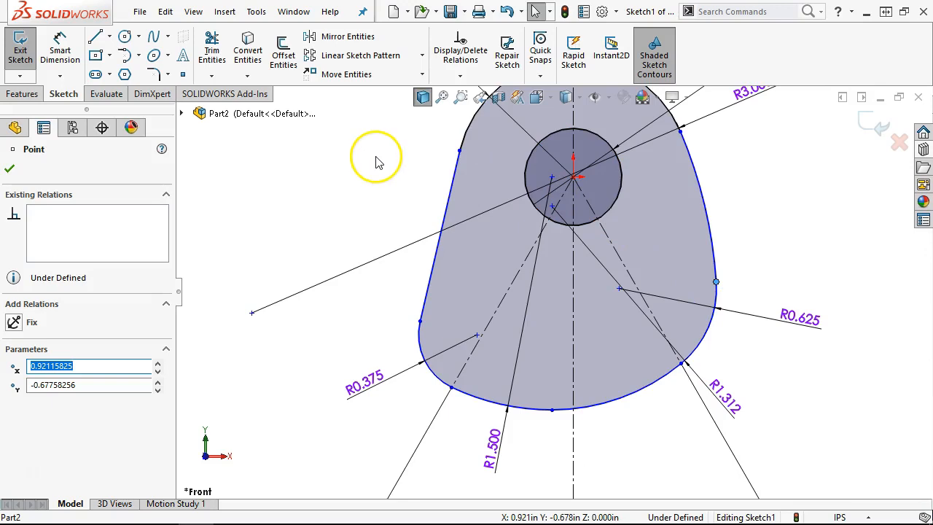
- Try to dimension the vertical distance between the origin and the R1.312 arc's centre, and cancel the dimension
left_click(60, 49)
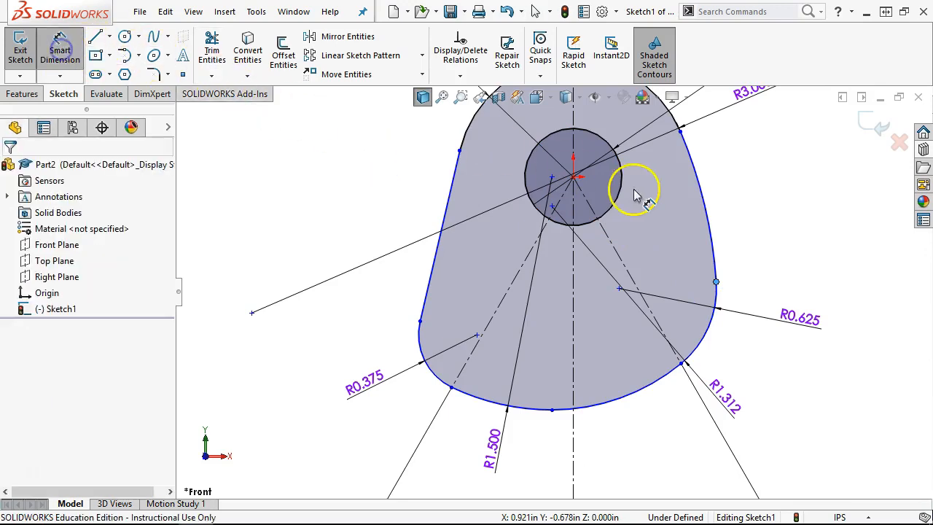
left_click(575, 178)
key("Escape")
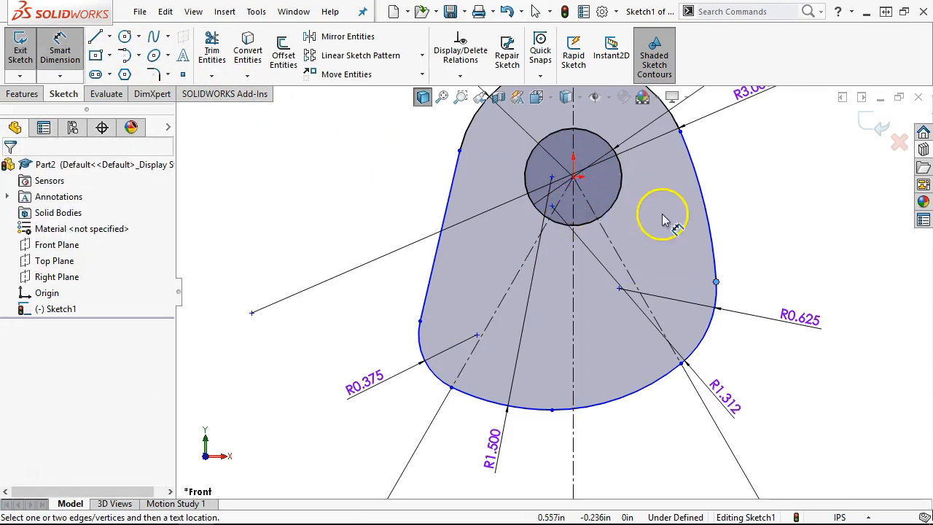
left_click(552, 207)
left_click(574, 178)
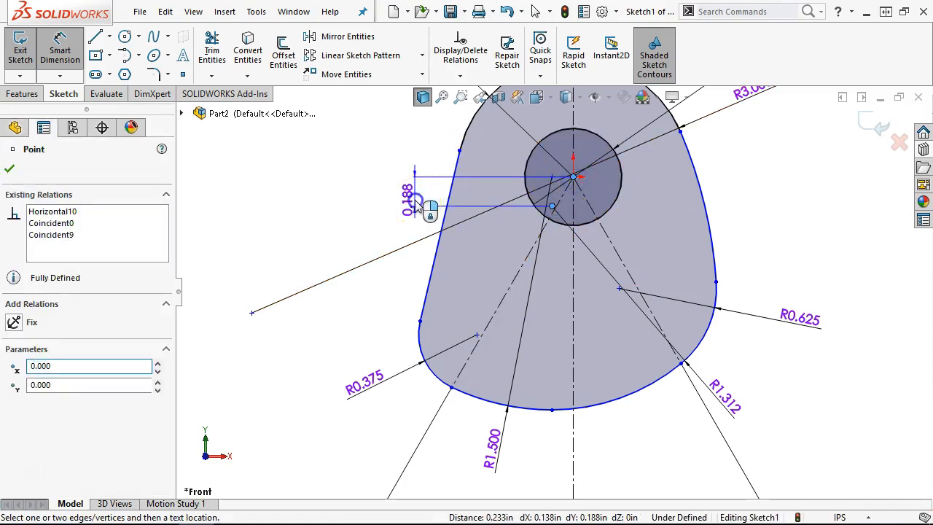
left_click(417, 206)
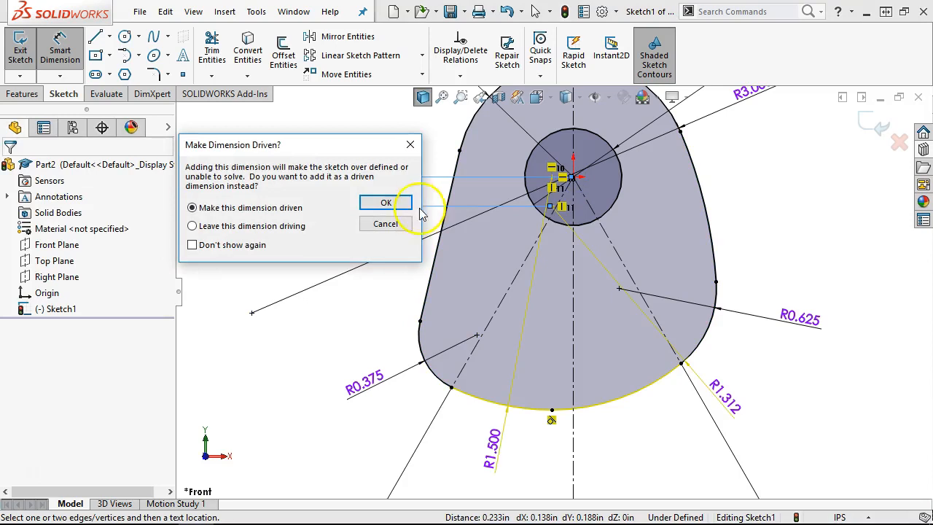
left_click(385, 225)
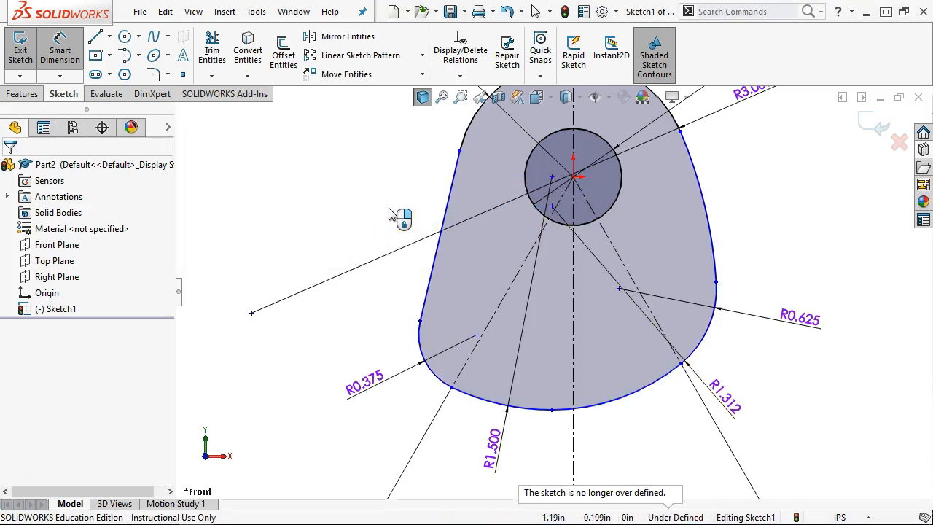
- Examine how the cam's arc centres and lowest point line up in the early fixture PDF
mouse_move(267, 509)
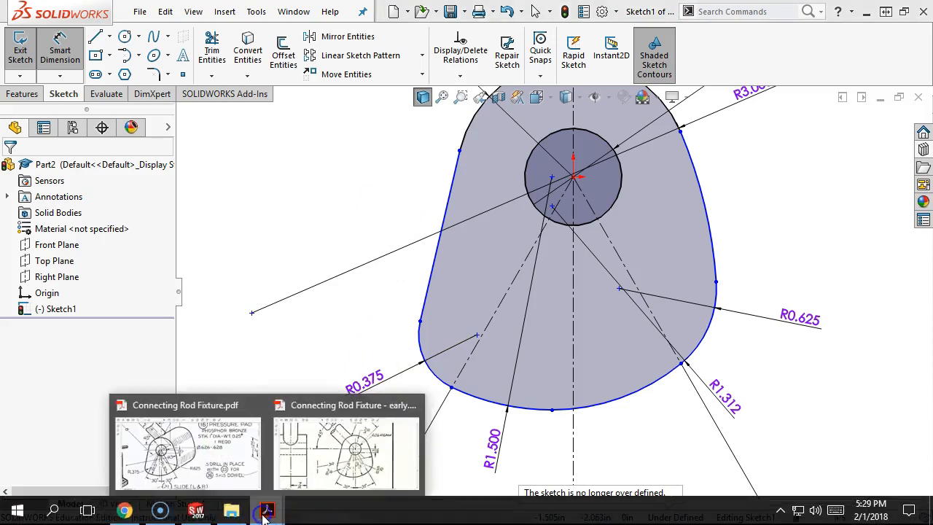
left_click(337, 478)
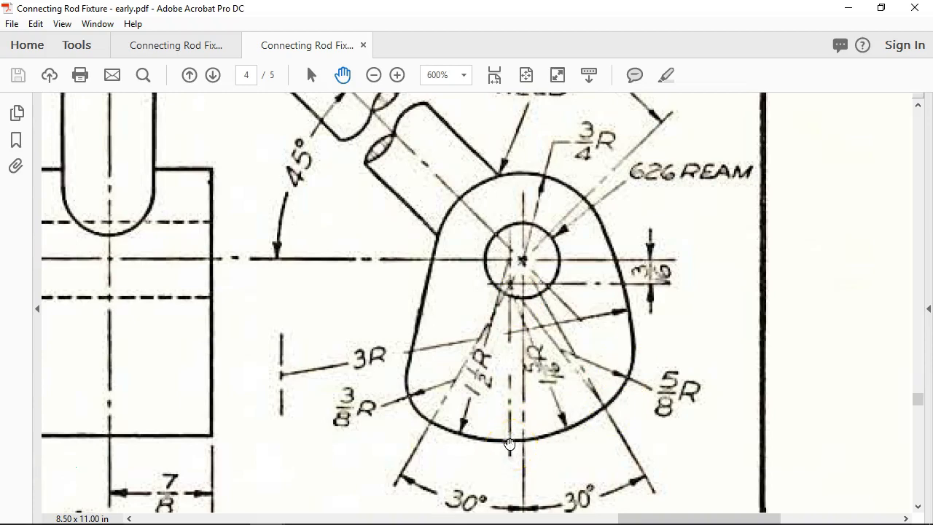
left_click(848, 7)
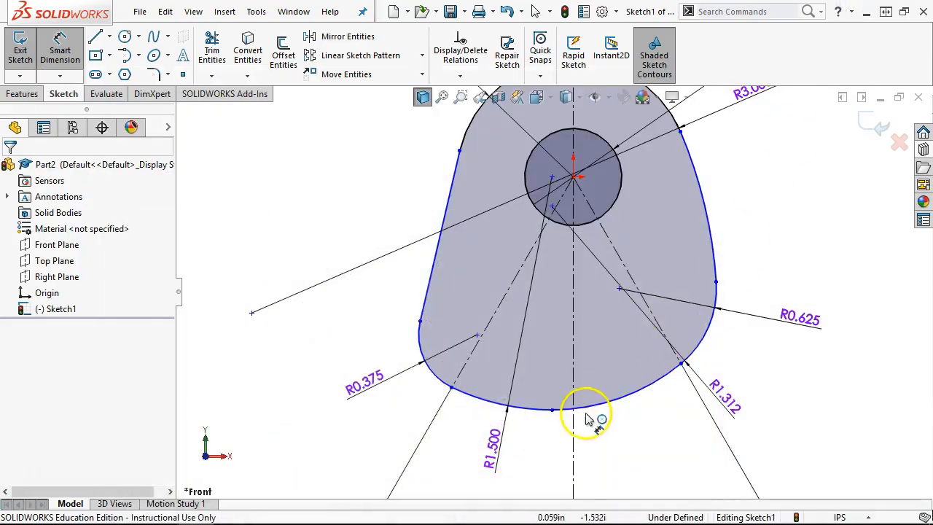
- Try to dimension the distance between the R1.312 arc's centre and the profile's lowest point, without placing the dimension
left_click(552, 410)
left_click(552, 206)
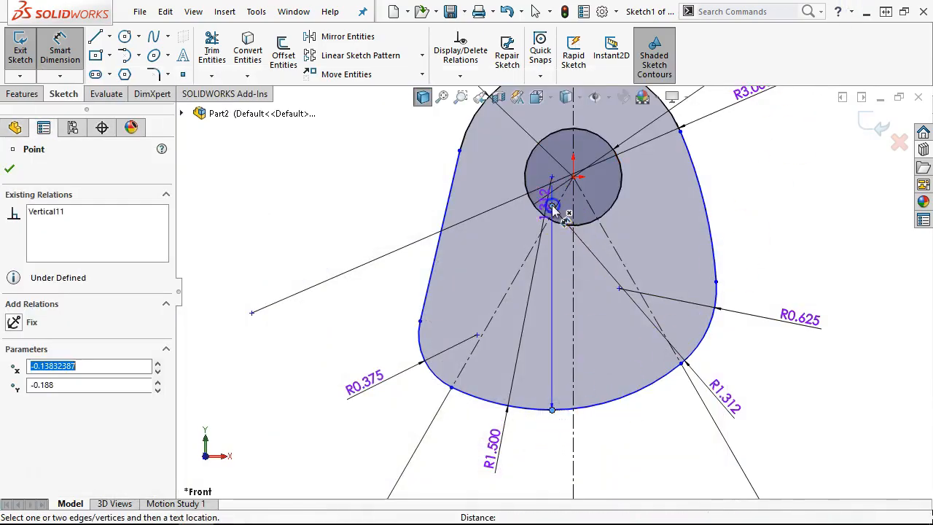
key("Escape")
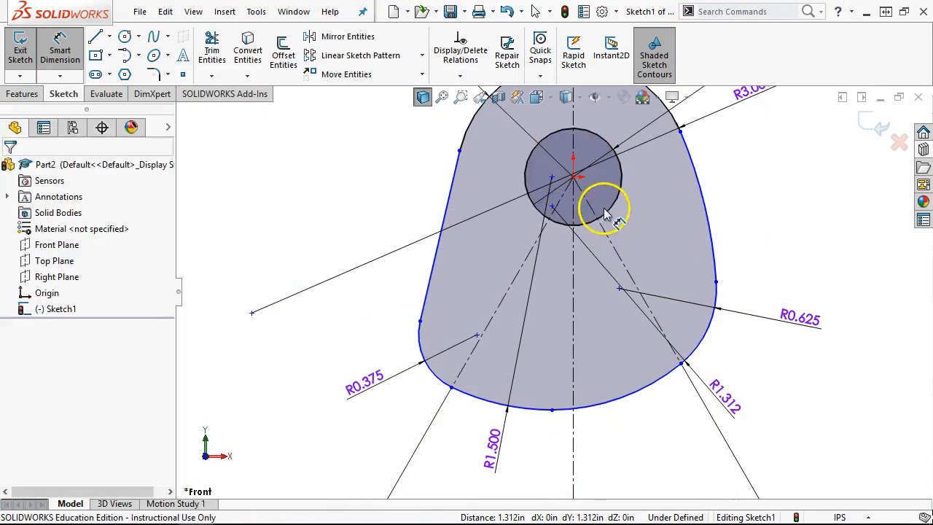
left_click(552, 206)
left_click(552, 410)
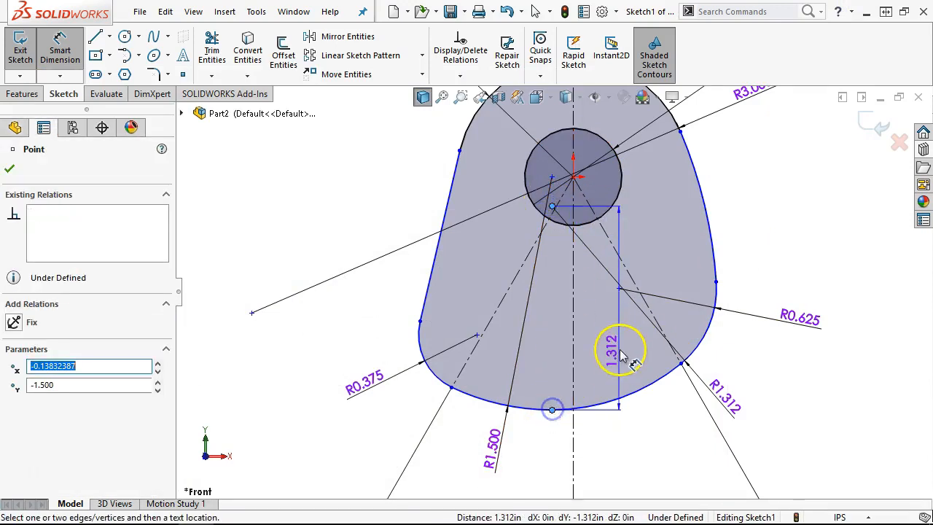
key("Escape")
key("Escape")
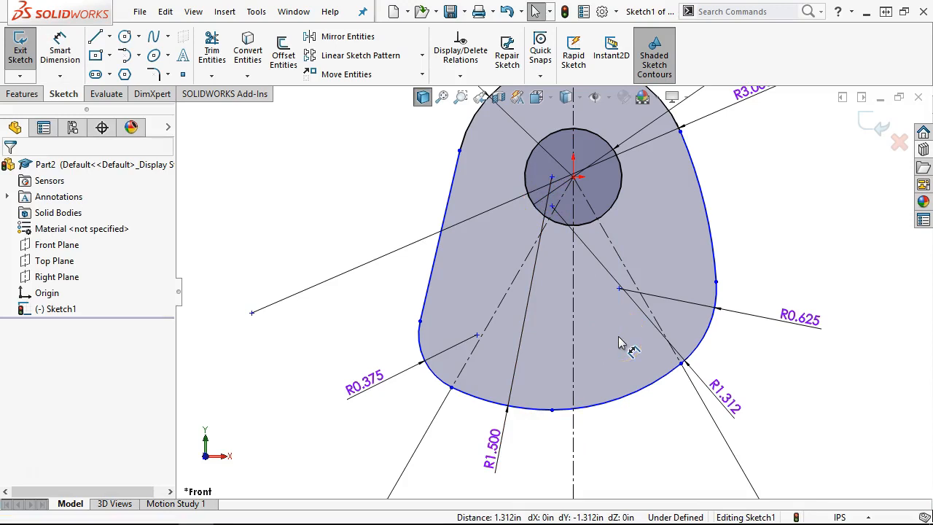
- Align the profile's lowest point vertically with the R1.312 arc's centre, and shift that point sideways to about X -0.087 in
left_click(552, 409)
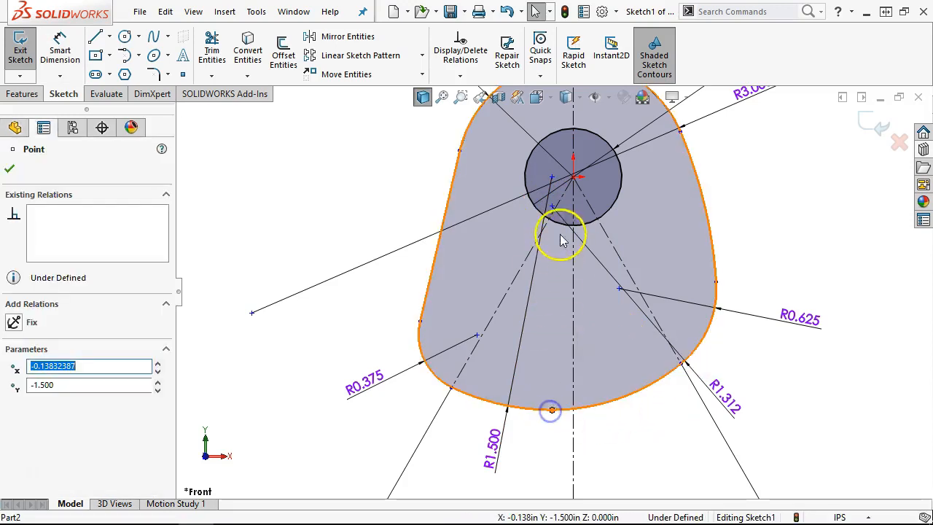
left_click(551, 206, "ctrl")
left_click(621, 144)
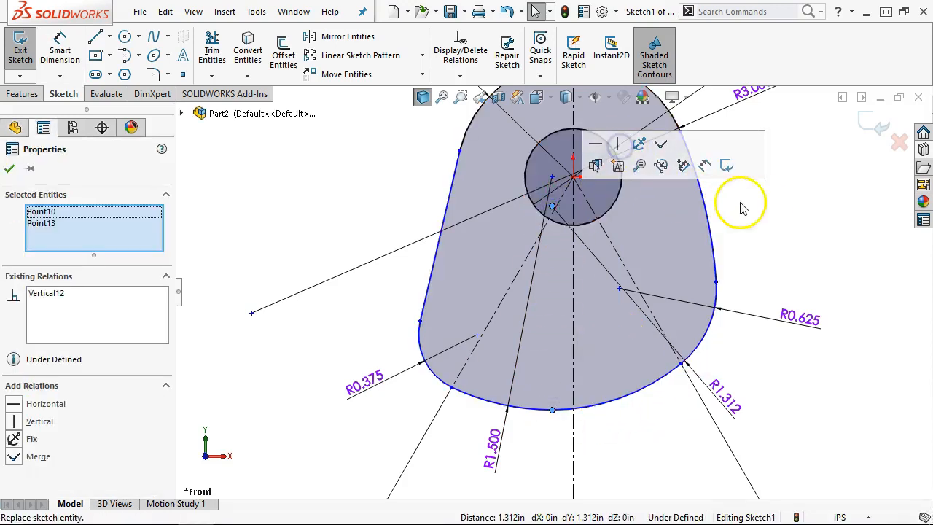
left_click(764, 208)
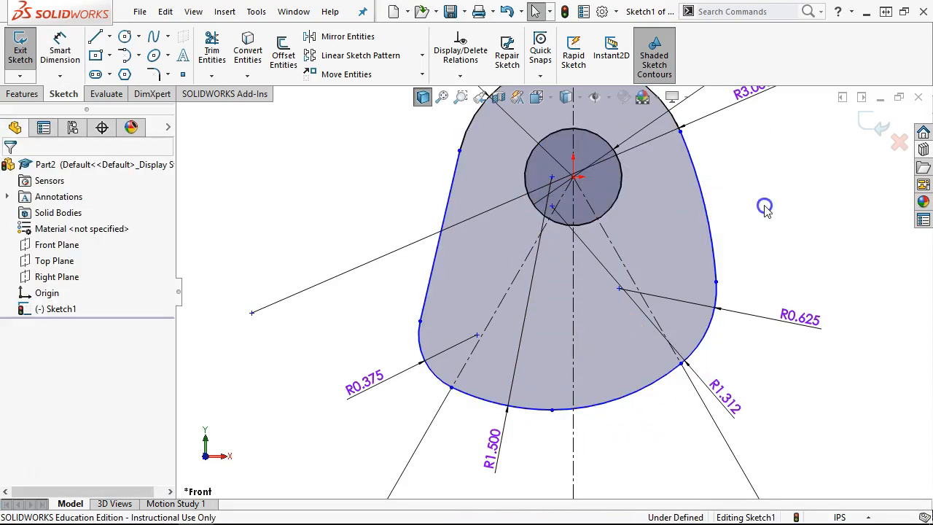
left_click(551, 409)
left_click_drag(555, 386, 561, 373)
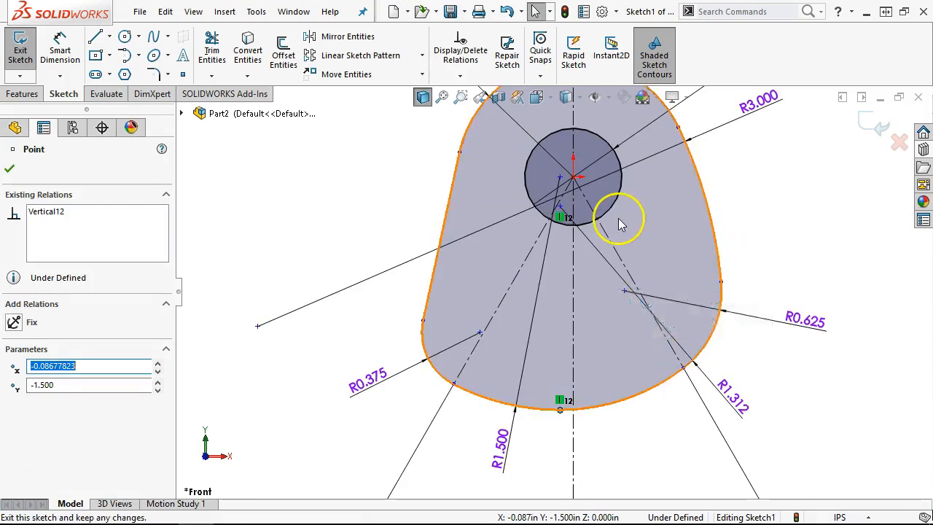
scroll(624, 212, "down", 3)
left_click(60, 42)
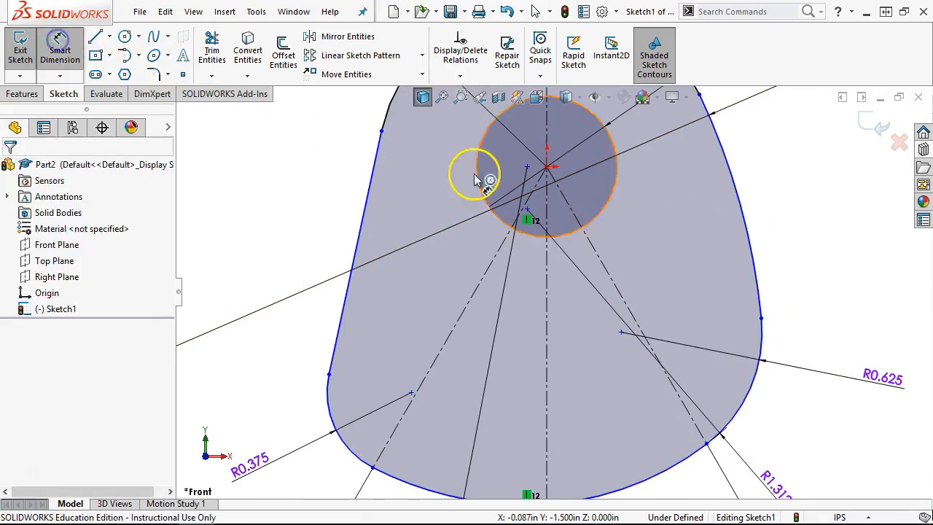
left_click(526, 167)
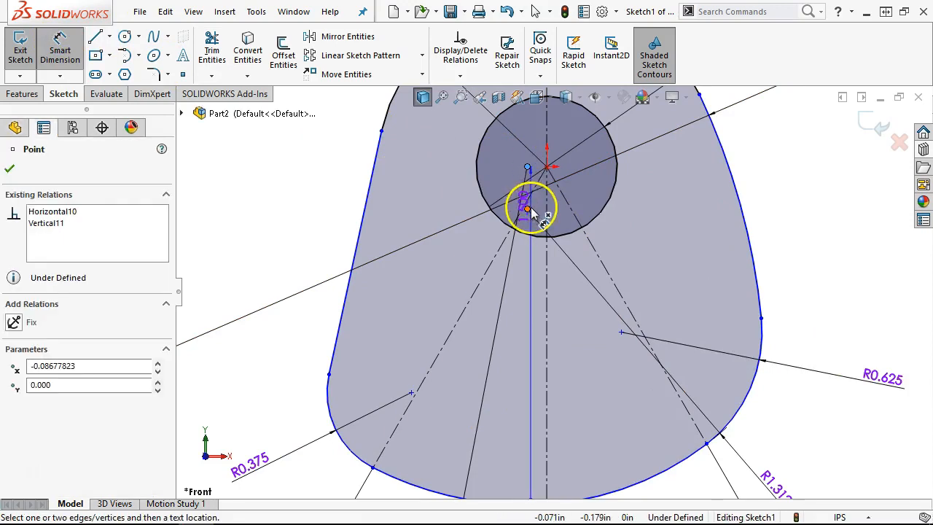
left_click(528, 208)
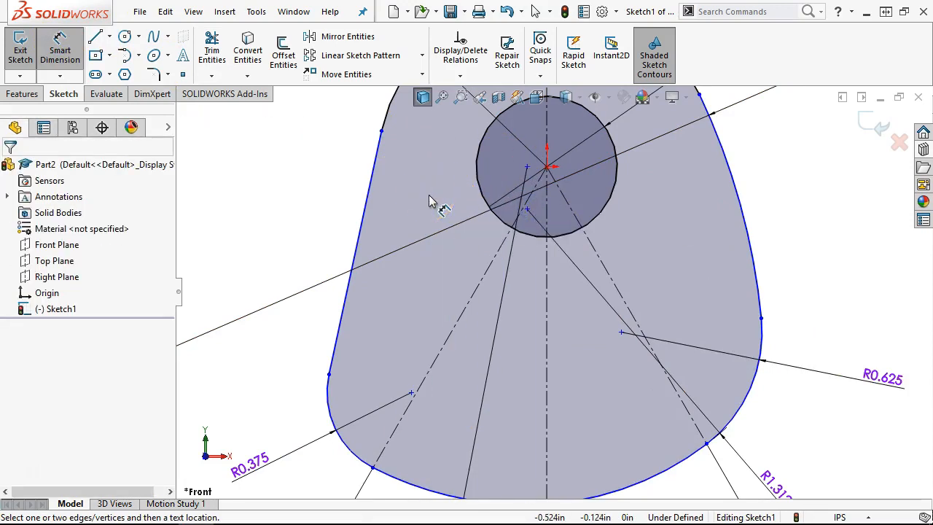
left_click(463, 190)
- Add a driven vertical dimension between the R1.500 and R1.312 arc centres, placed outside the profile's straight edge
left_click(66, 53)
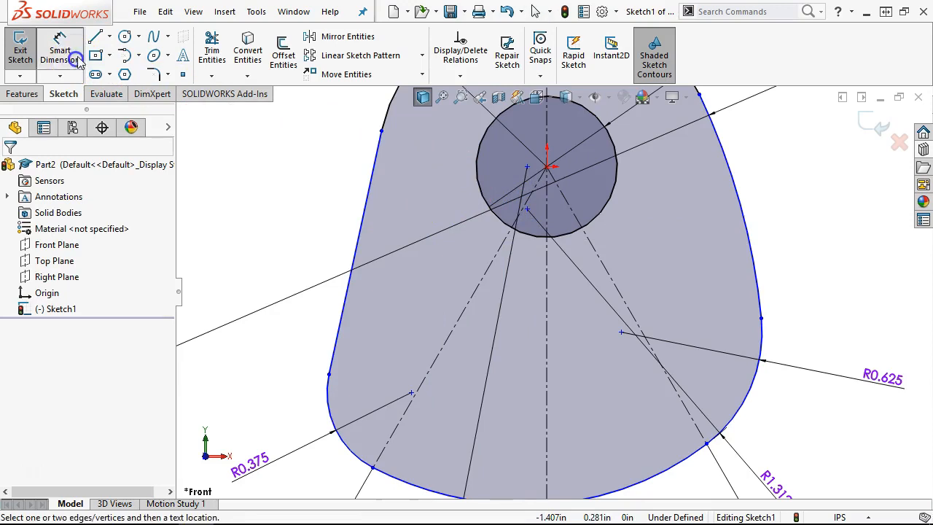
left_click(515, 163)
left_click(526, 167)
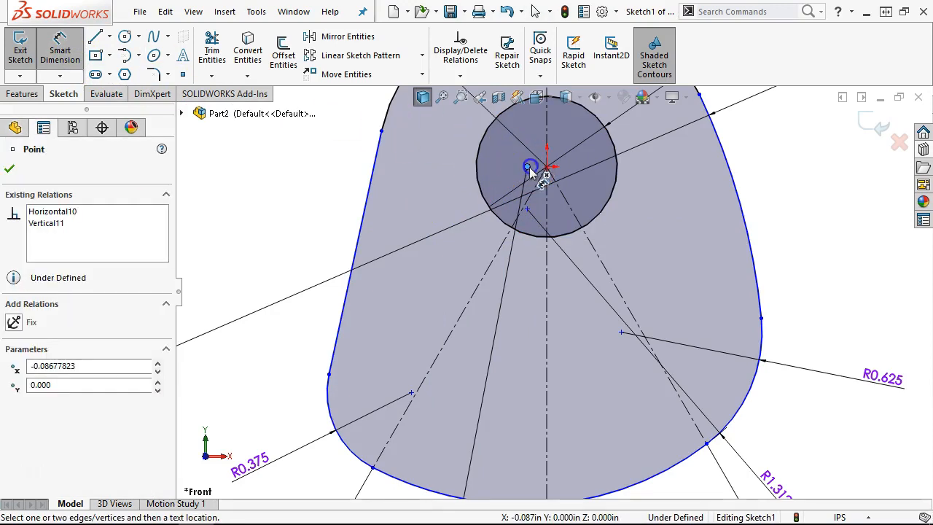
left_click(528, 209)
left_click(324, 192)
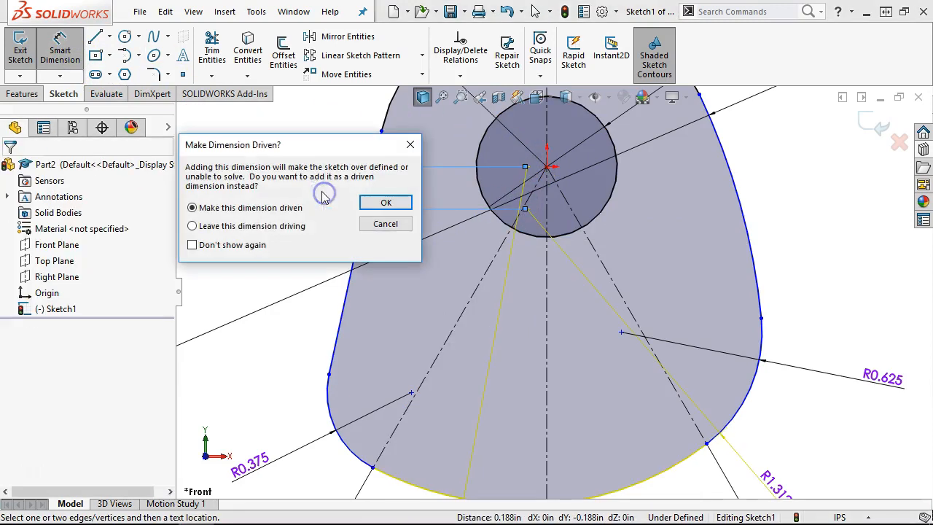
left_click(387, 202)
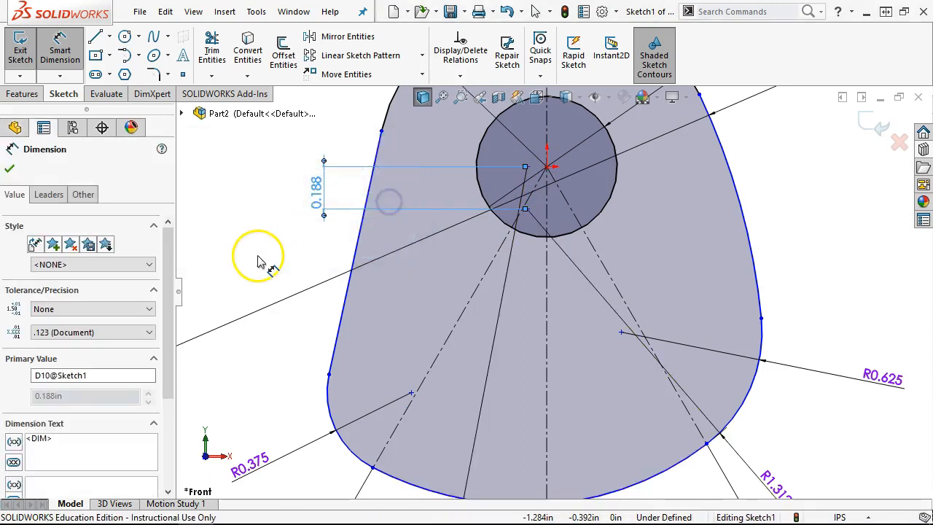
right_click(258, 255)
left_click(288, 302)
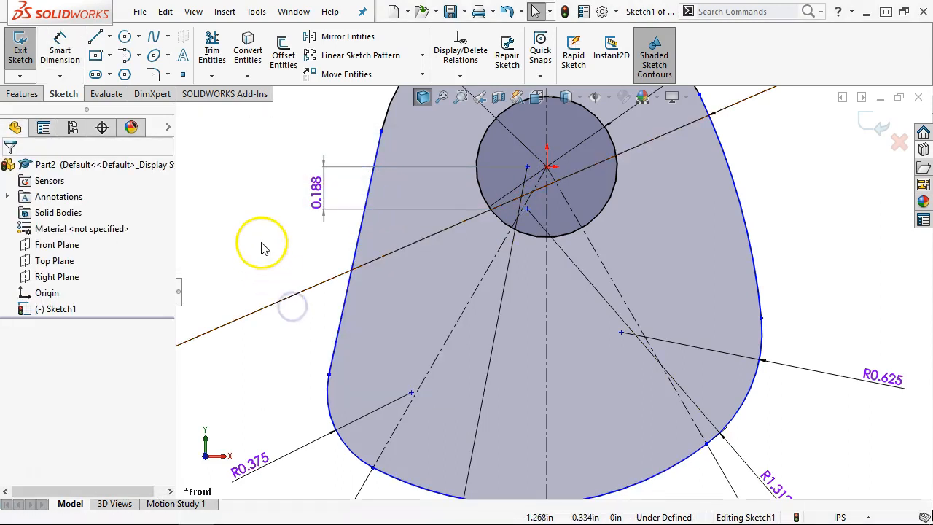
- Dimension the horizontal offset between the vertical centreline and the R1.500 arc's centre as 0.0625 in
key("f")
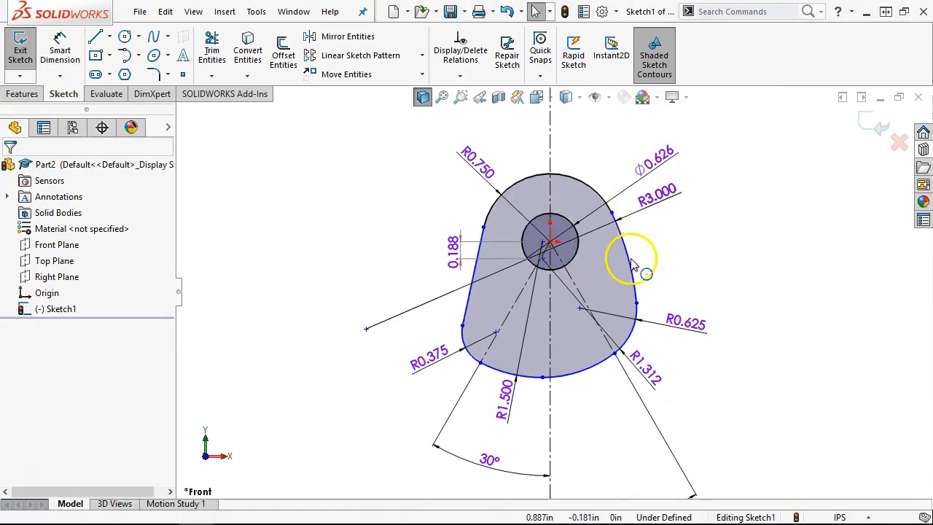
scroll(633, 266, "down", 2)
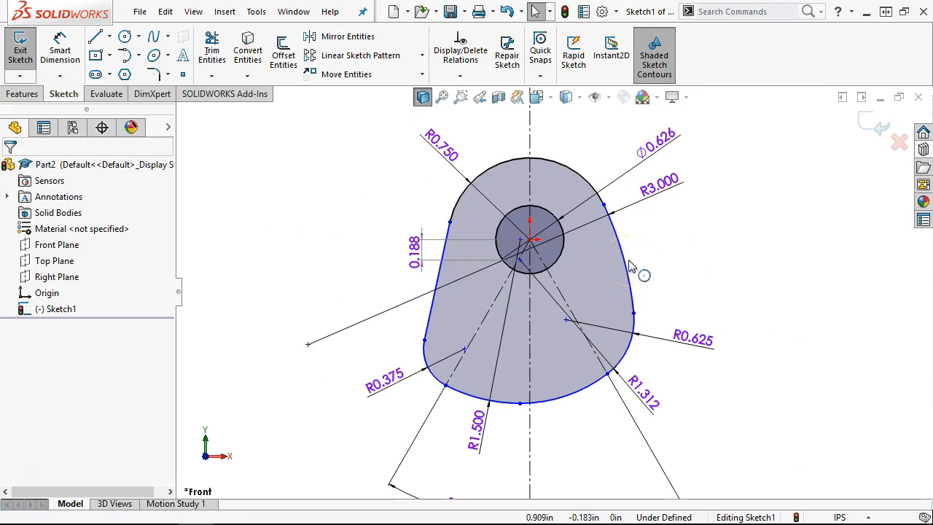
scroll(579, 230, "down", 2)
right_click(647, 231)
left_click(805, 210)
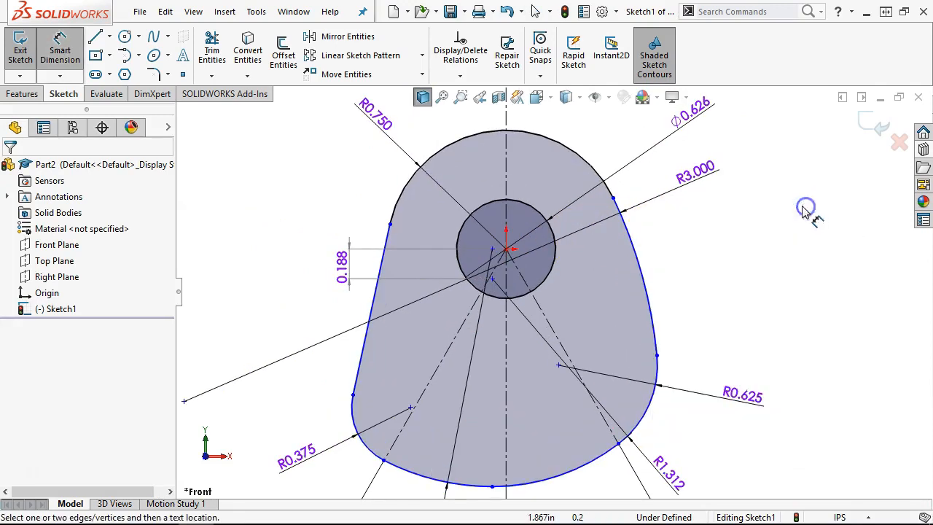
left_click(506, 190)
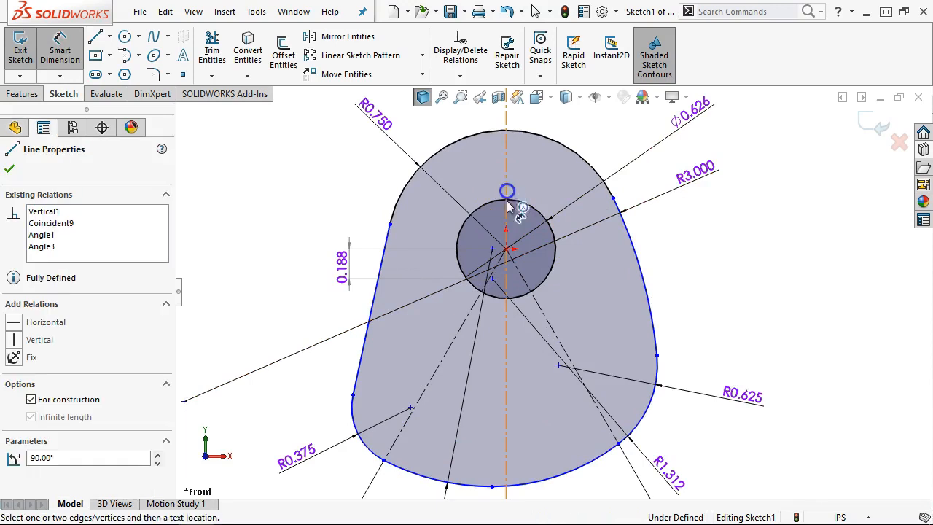
left_click(493, 249)
left_click(329, 193)
type(".06")
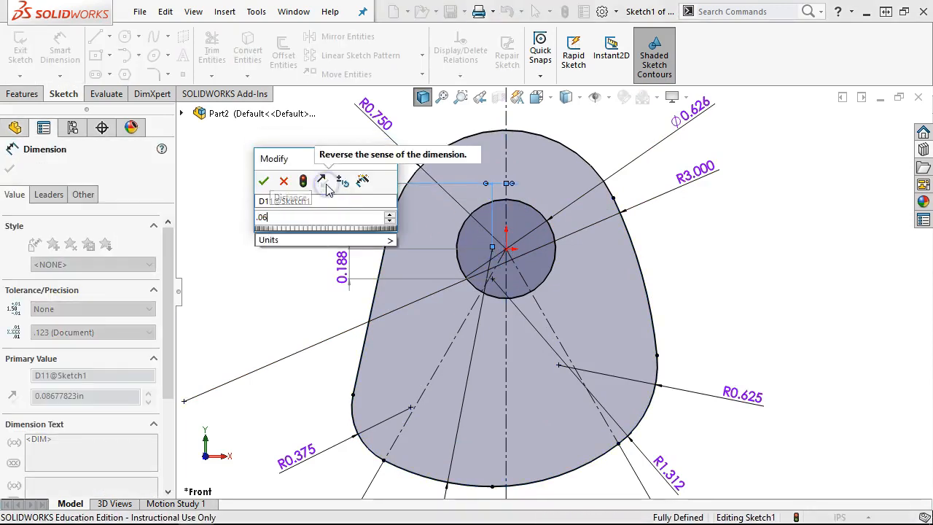
type("25")
key("Return")
right_click(656, 231)
left_click(721, 272)
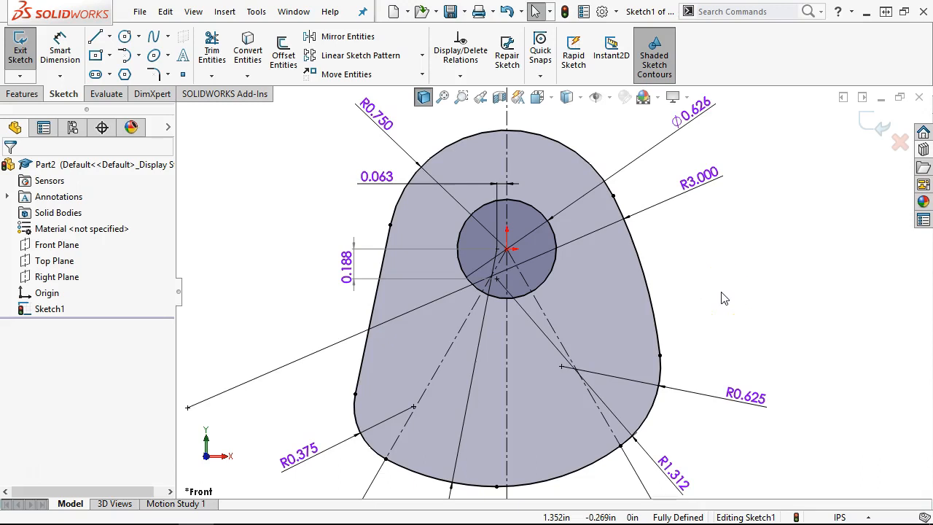
- Switch to the fixture PDFs and examine the cam's thickness dimension in the early and current drawings
scroll(730, 325, "up", 3)
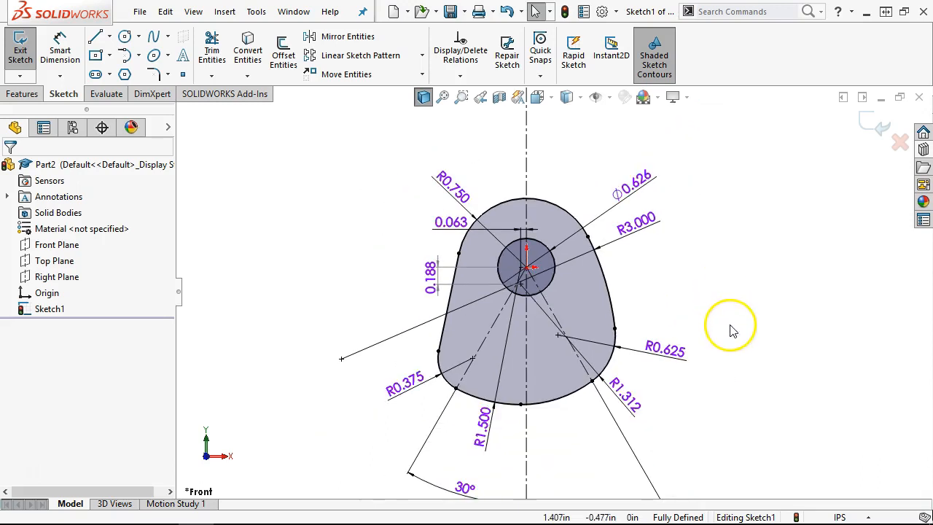
mouse_move(670, 283)
middle_mouse_down()
mouse_move(632, 291)
mouse_move(631, 323)
middle_mouse_up()
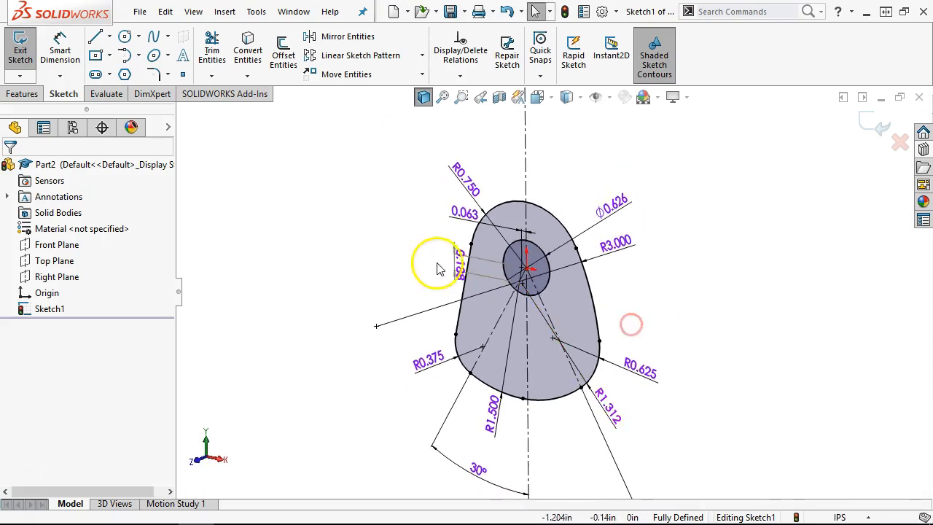
scroll(536, 315, "down", 3)
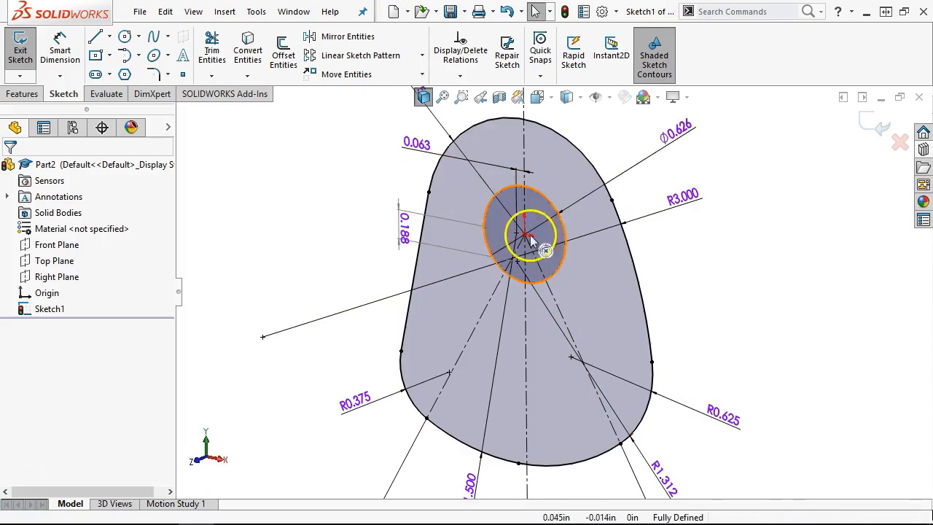
scroll(276, 159, "up", 3)
middle_click_drag(277, 162, 273, 180)
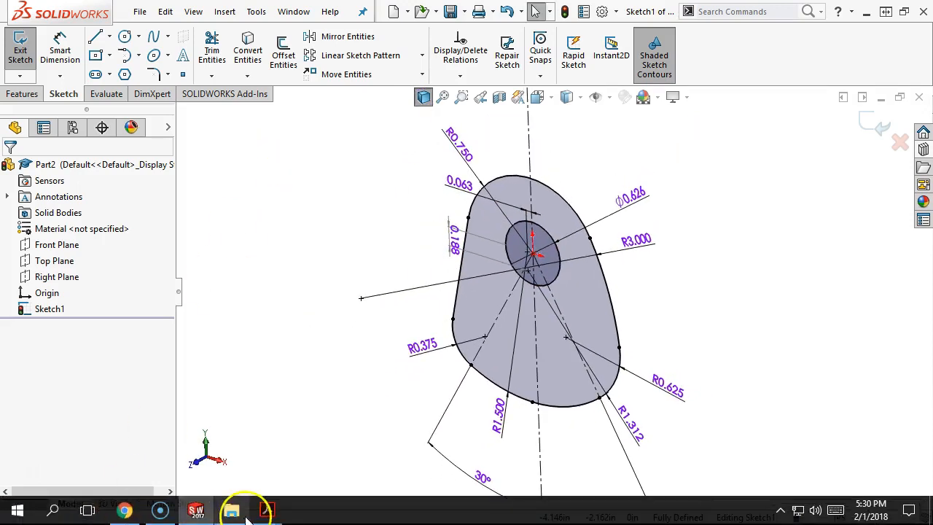
mouse_move(266, 512)
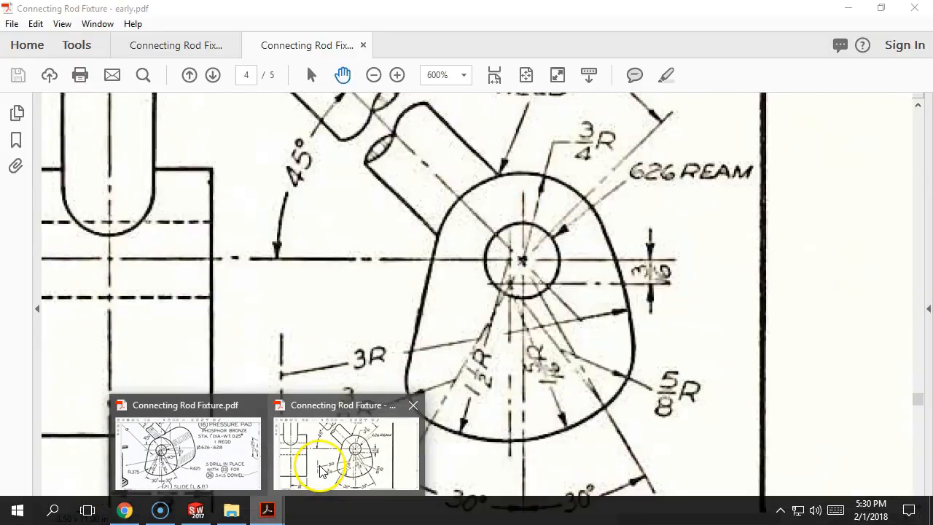
left_click(316, 470)
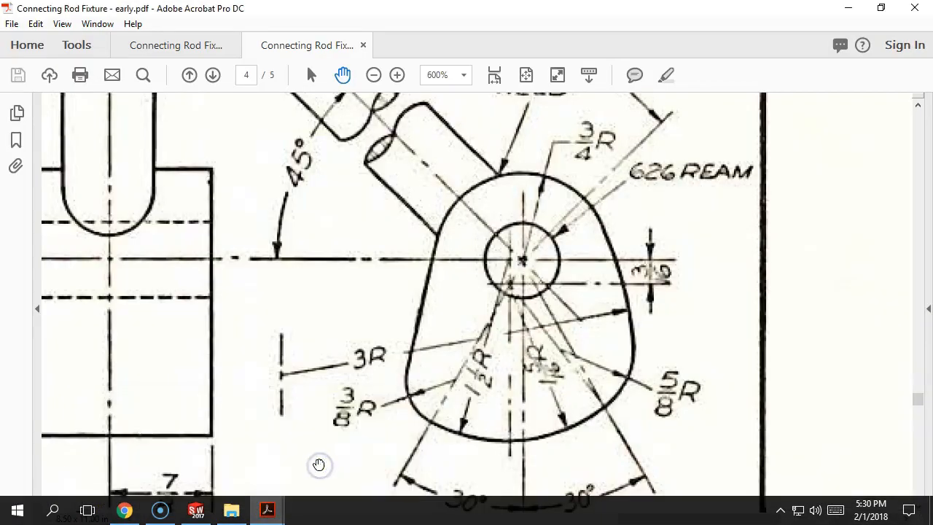
left_click(373, 76)
left_click(373, 76)
mouse_move(386, 111)
left_mouse_down()
mouse_move(400, 225)
mouse_move(464, 316)
left_mouse_up()
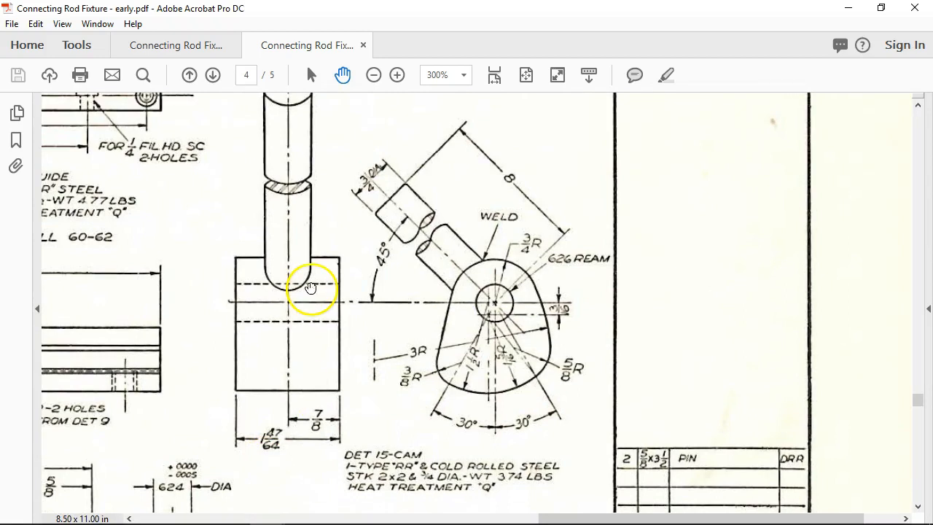
left_click(191, 45)
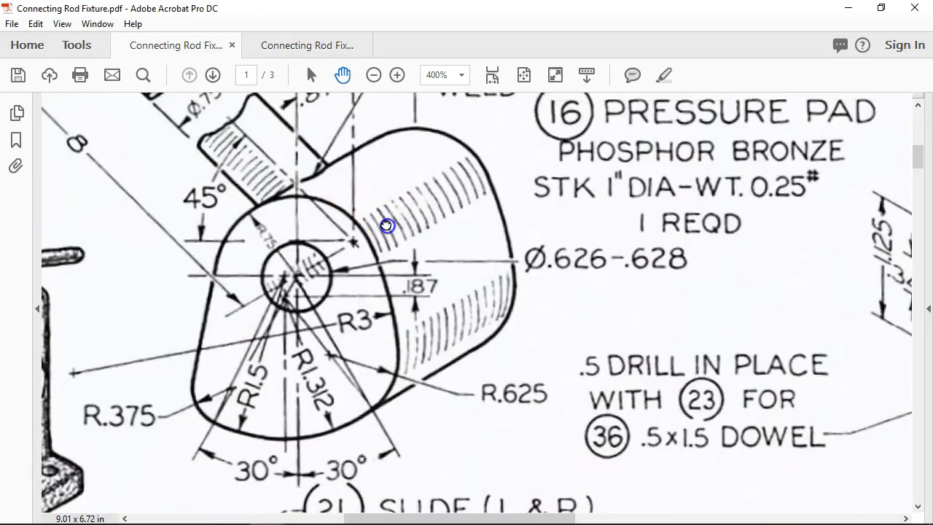
left_click_drag(385, 225, 427, 313)
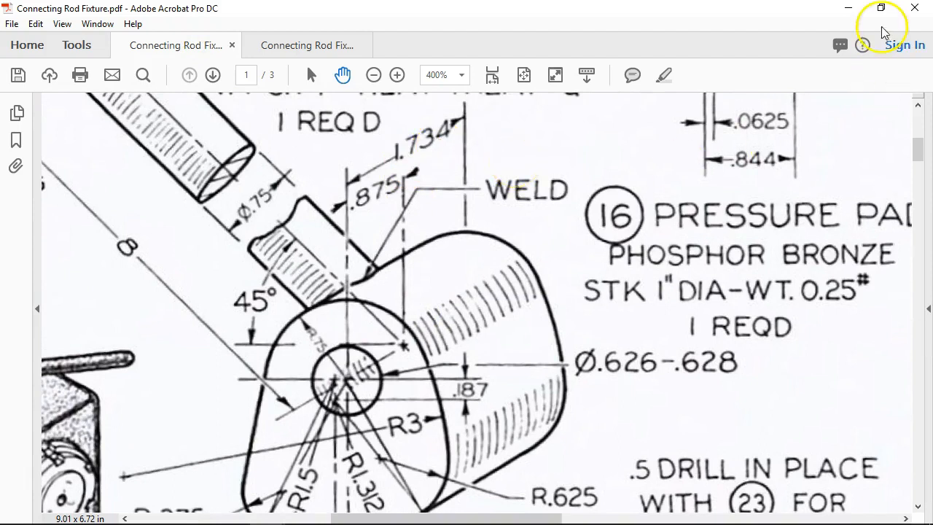
left_click(848, 7)
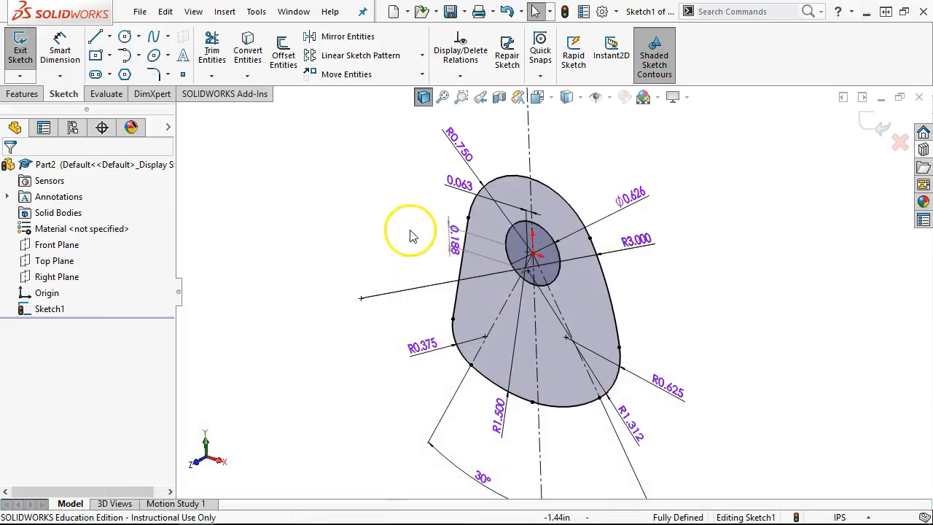
- Extrude the cam profile 1 47/64 in as a Mid Plane boss
left_click(22, 95)
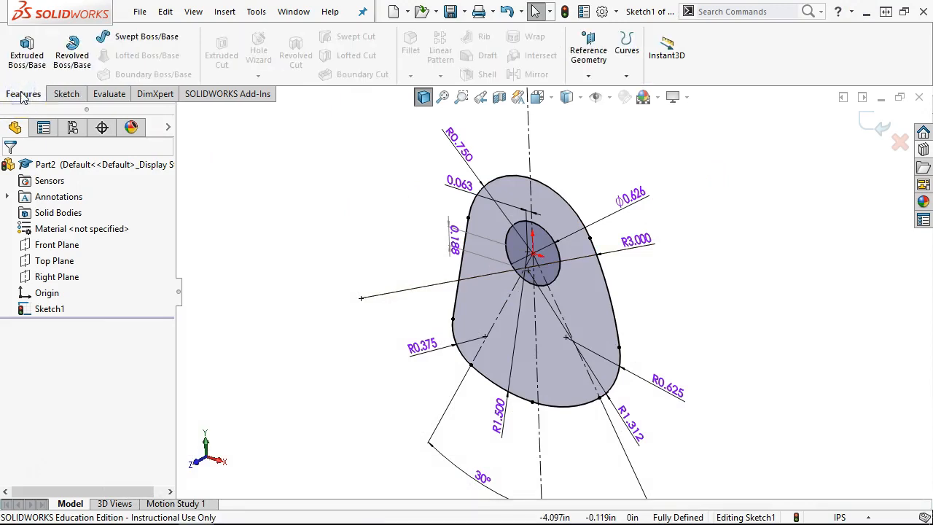
left_click(14, 49)
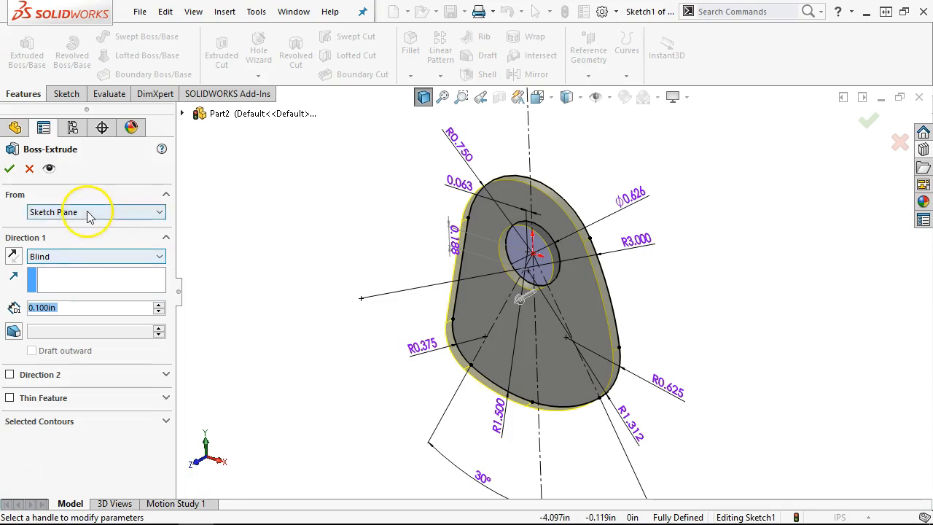
left_click(73, 257)
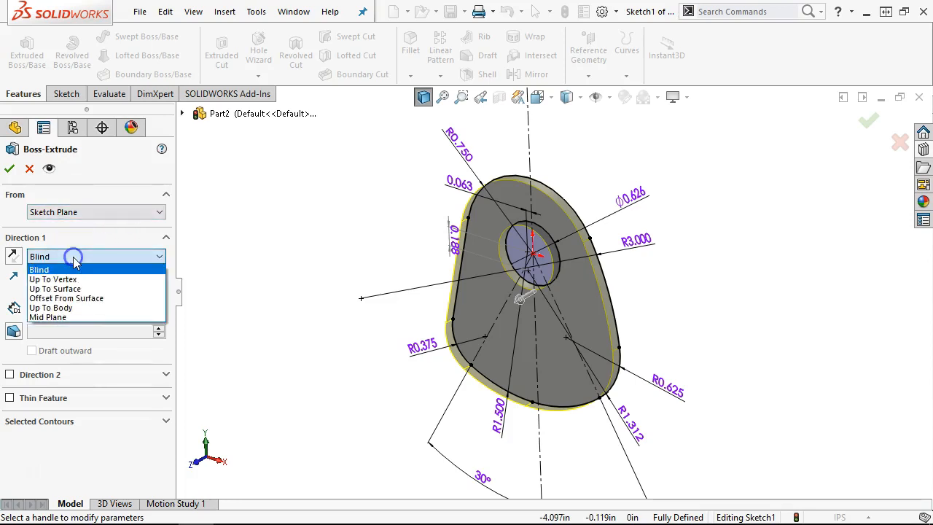
left_click(49, 317)
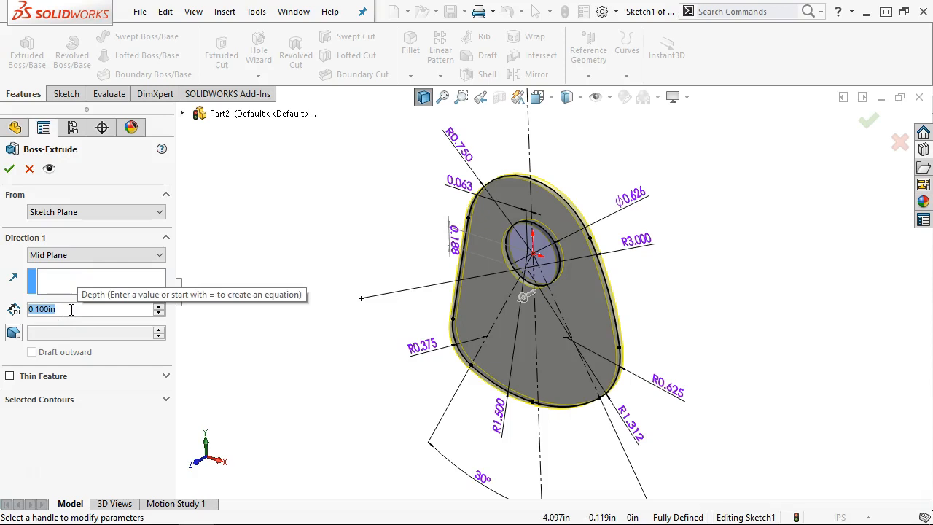
type("1 47/64")
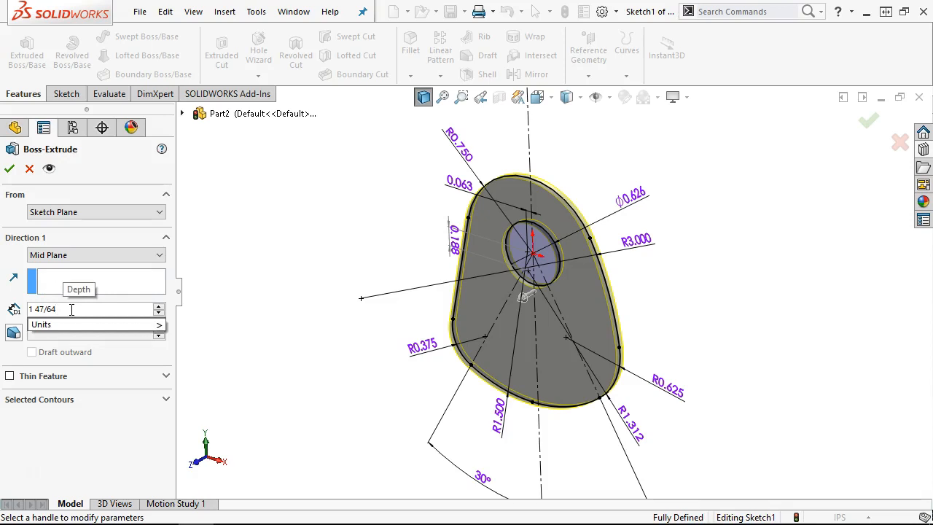
key("Return")
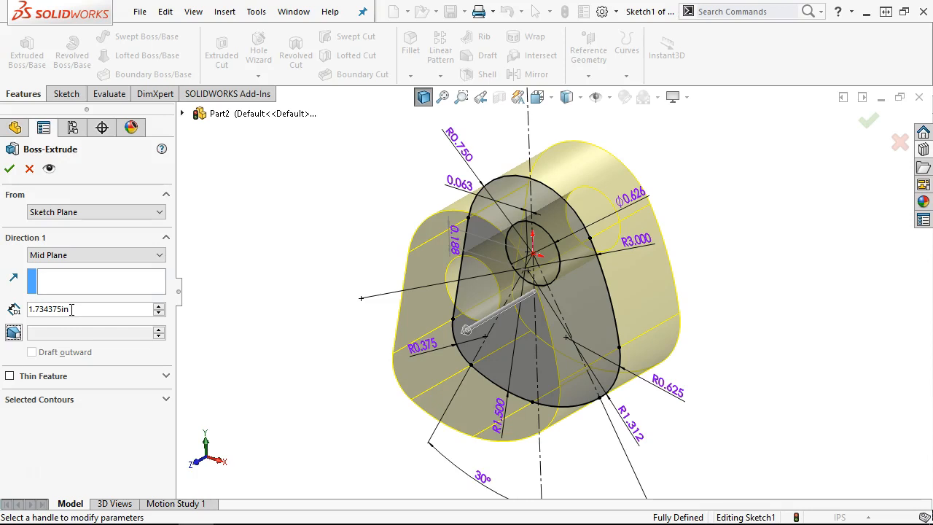
left_click(10, 169)
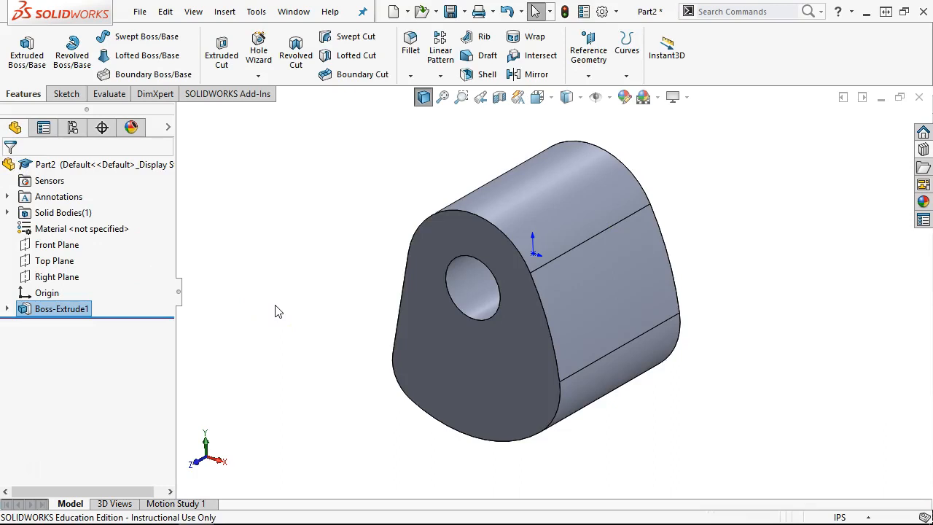
left_click(279, 310)
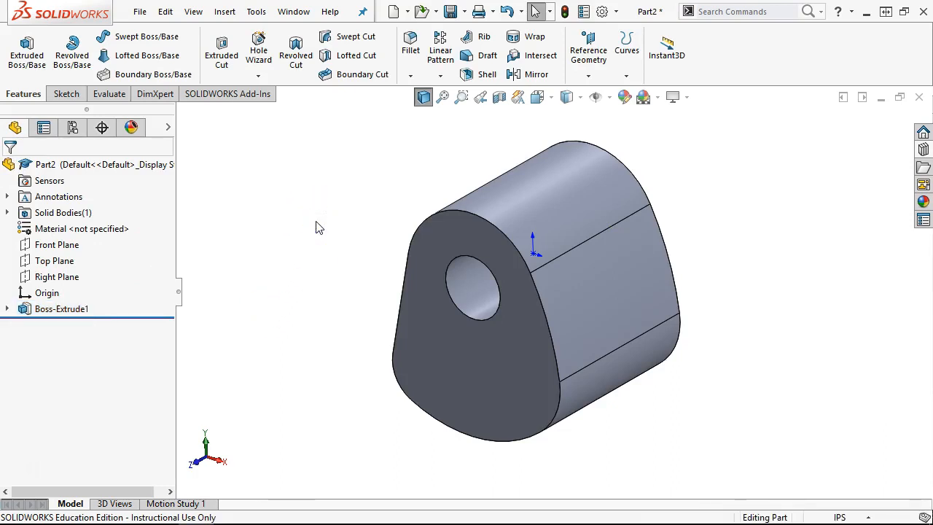
- Show the cam from the front and save it as 06 Cam in the CRF folder, checking the Connecting Rod Fixture PDF for its part number
key("ctrl+1")
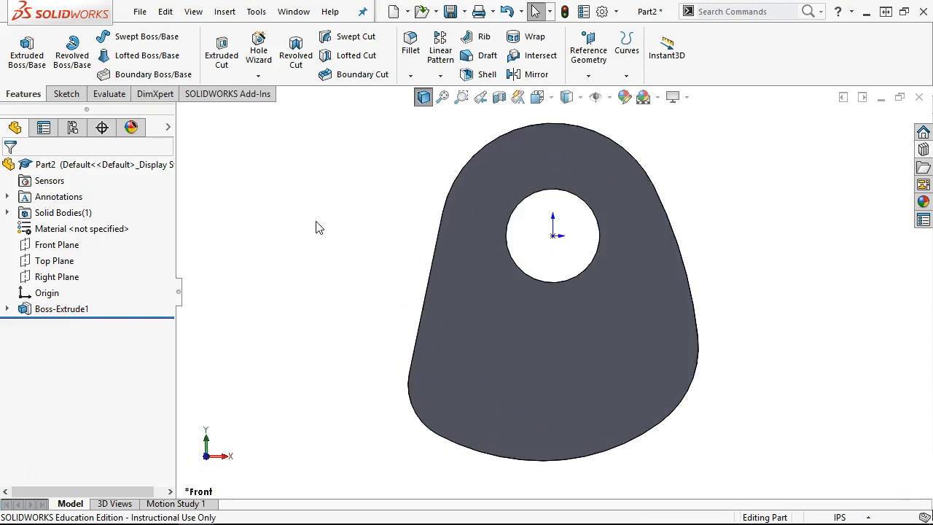
left_click(314, 229)
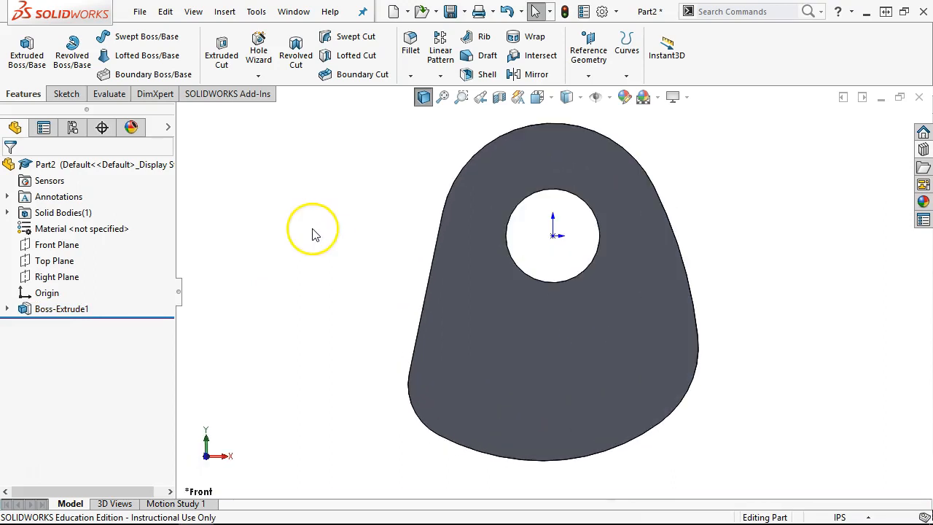
left_click(451, 12)
left_click(432, 201)
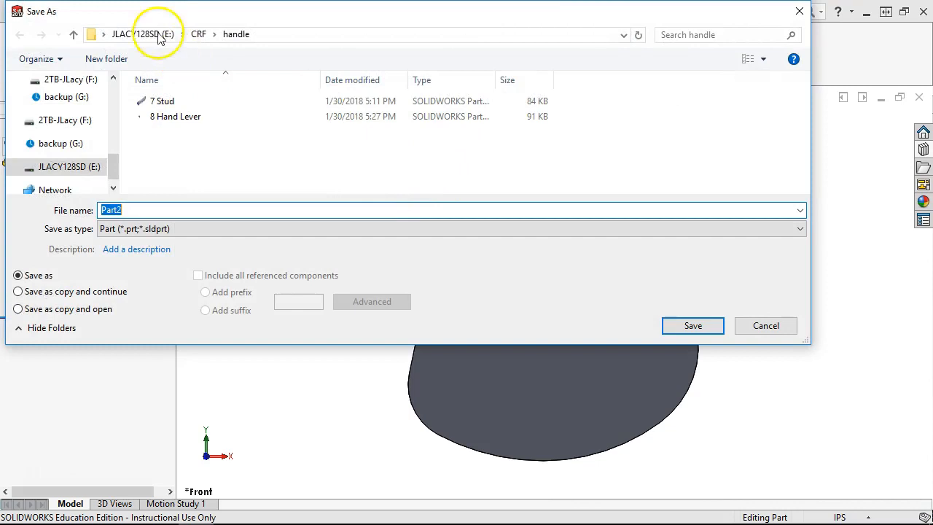
left_click(197, 35)
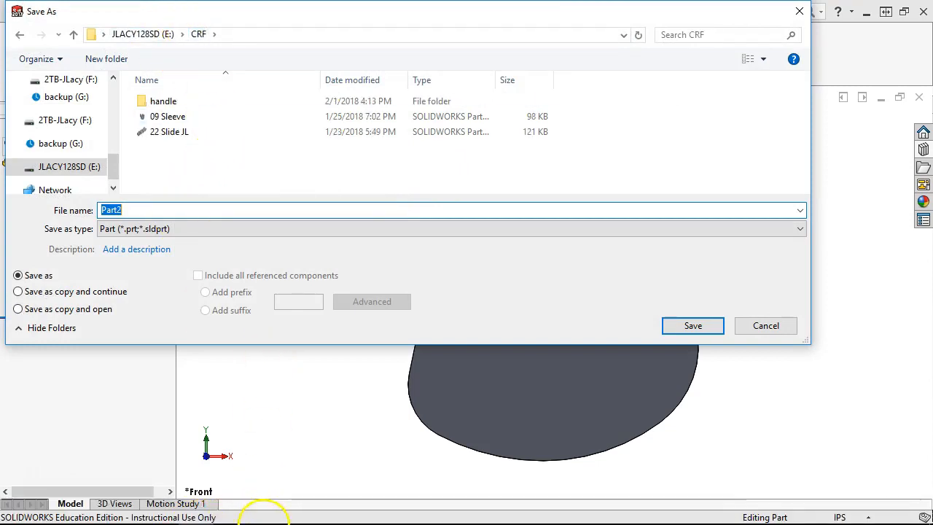
mouse_move(266, 511)
left_click(291, 474)
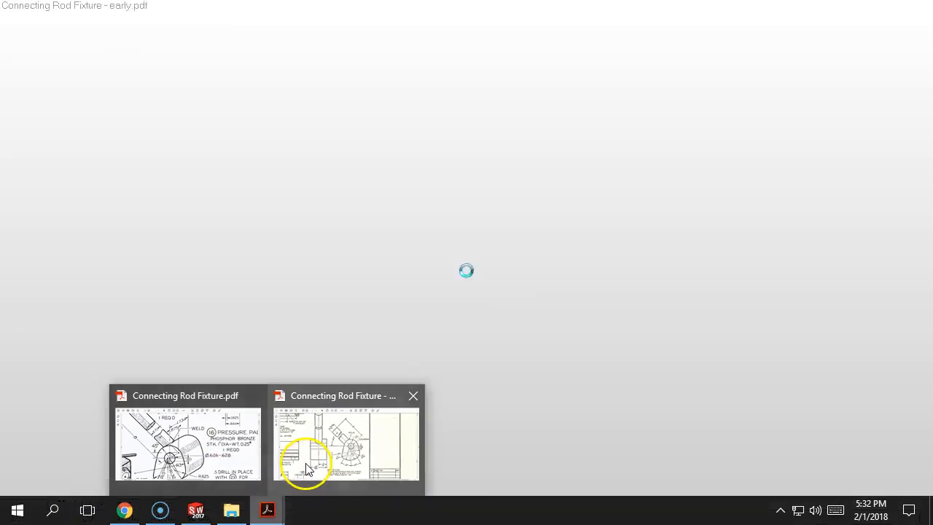
left_click(196, 444)
scroll(365, 269, "up", 5)
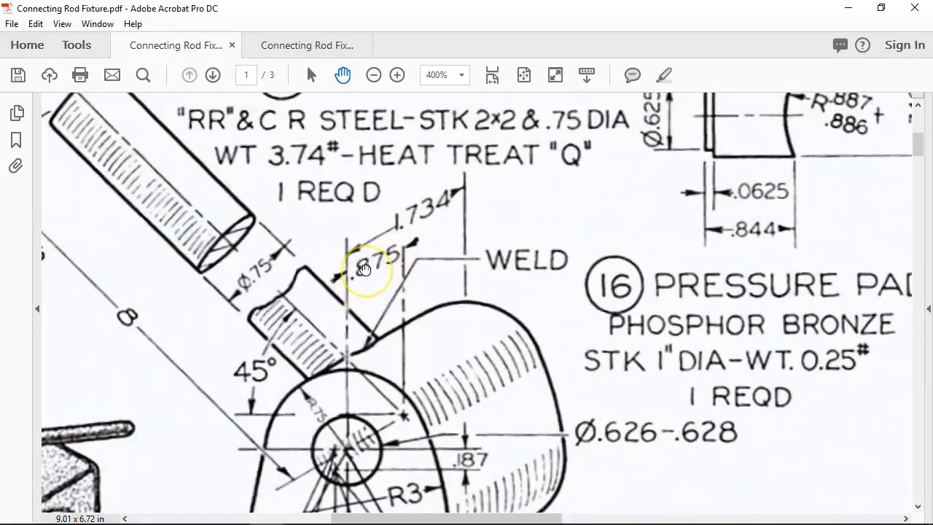
left_click(847, 8)
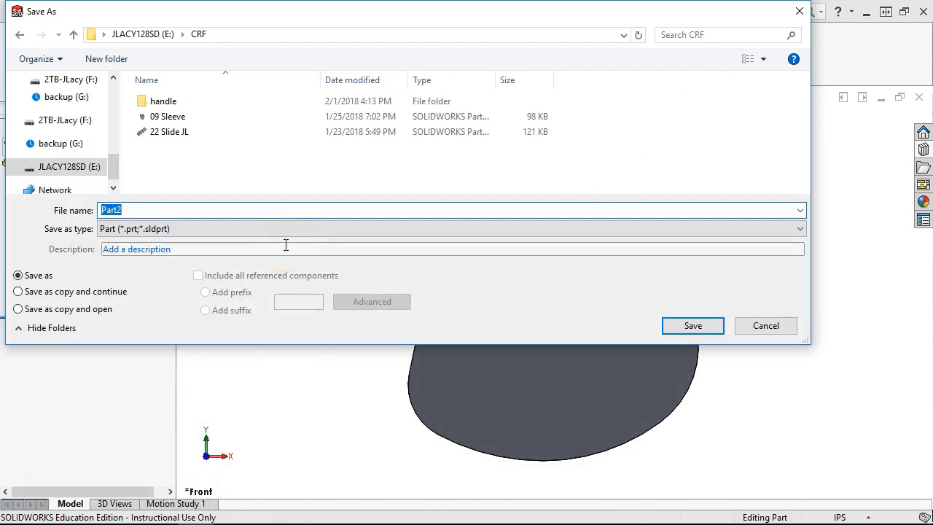
type("06 Cam")
left_click(677, 325)
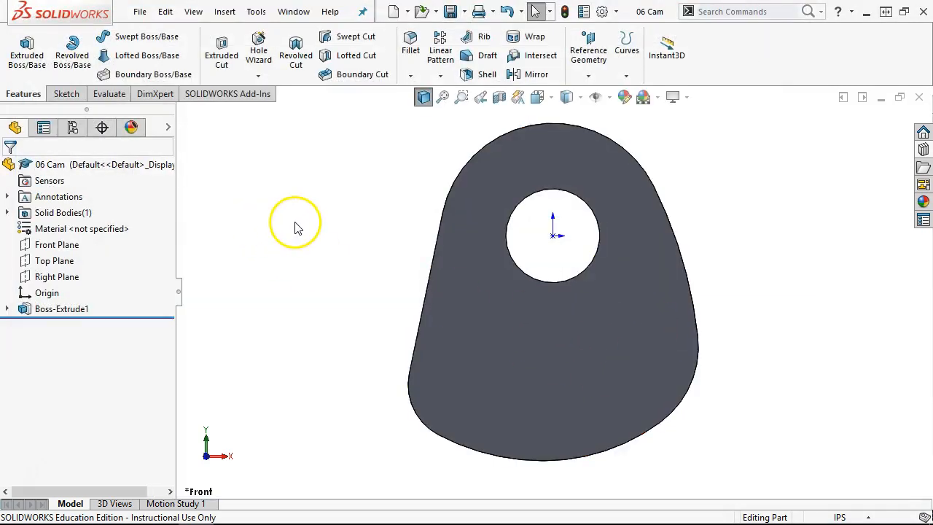
- Display the extrusion's sketch dimensions and move the 0.063 offset dimension farther outside the profile's straight edge
left_click(9, 309)
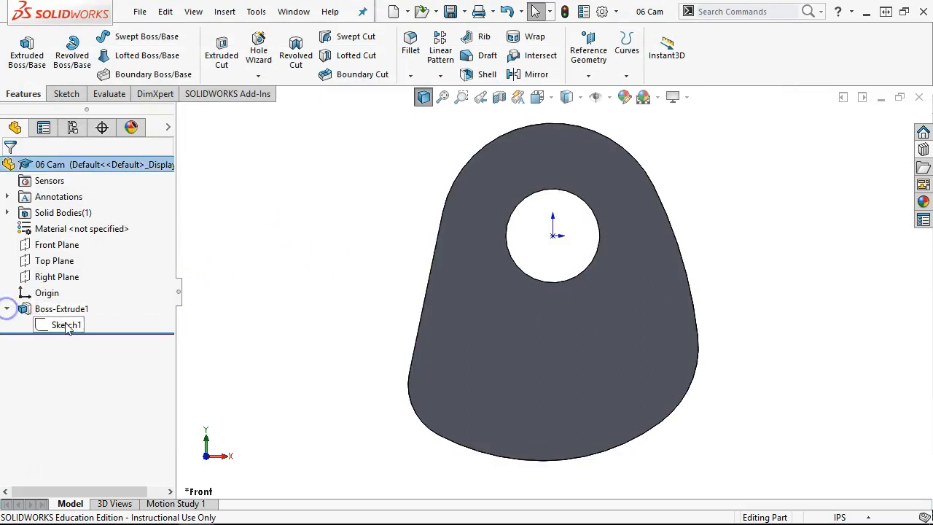
left_click(66, 325)
scroll(401, 334, "up", 3)
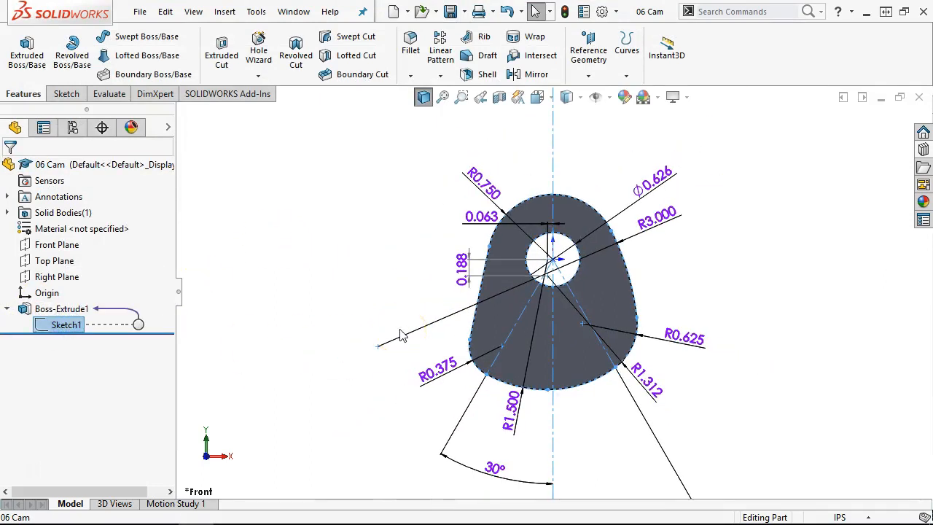
left_click_drag(475, 224, 446, 233)
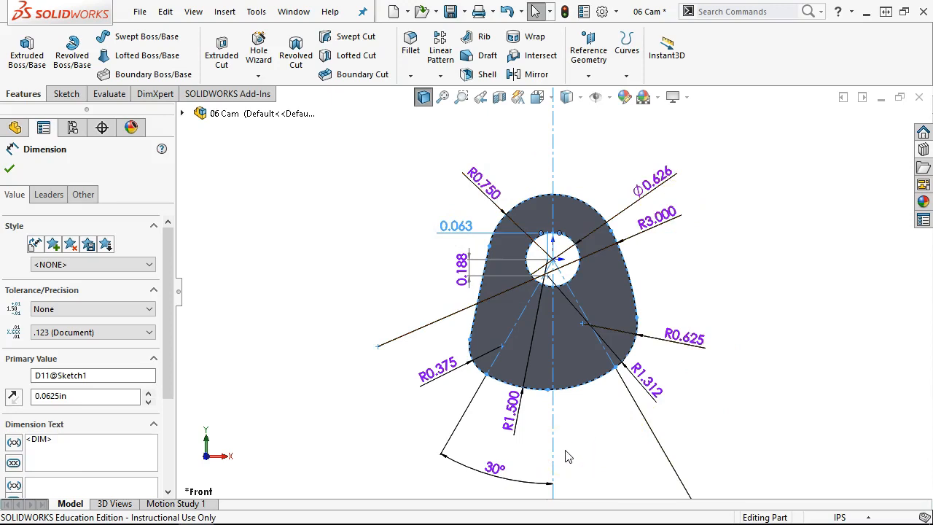
- Move the right 30° angle dimension closer to the cam, level with the left 30° dimension, and hide the sketch dimensions again
scroll(589, 438, "up", 3)
left_click(578, 357)
scroll(576, 342, "down", 5)
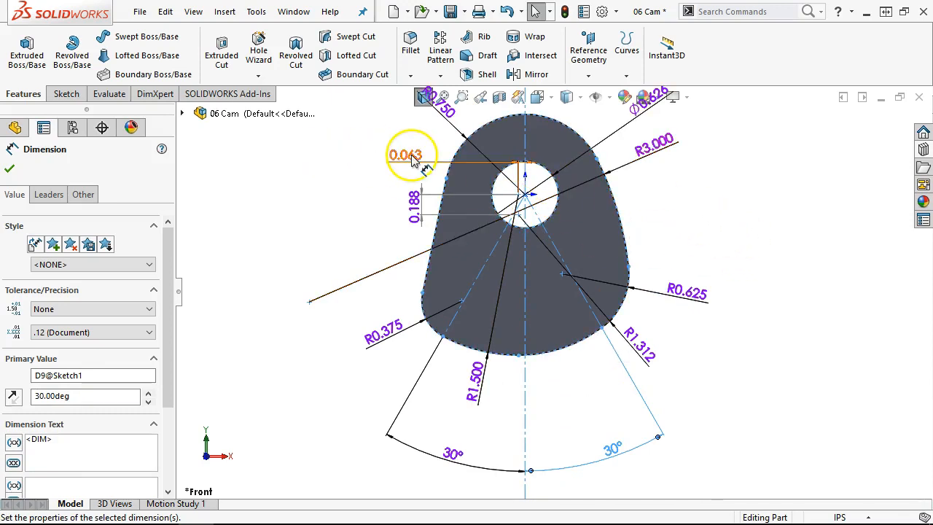
scroll(357, 195, "up", 1)
scroll(357, 195, "down", 1)
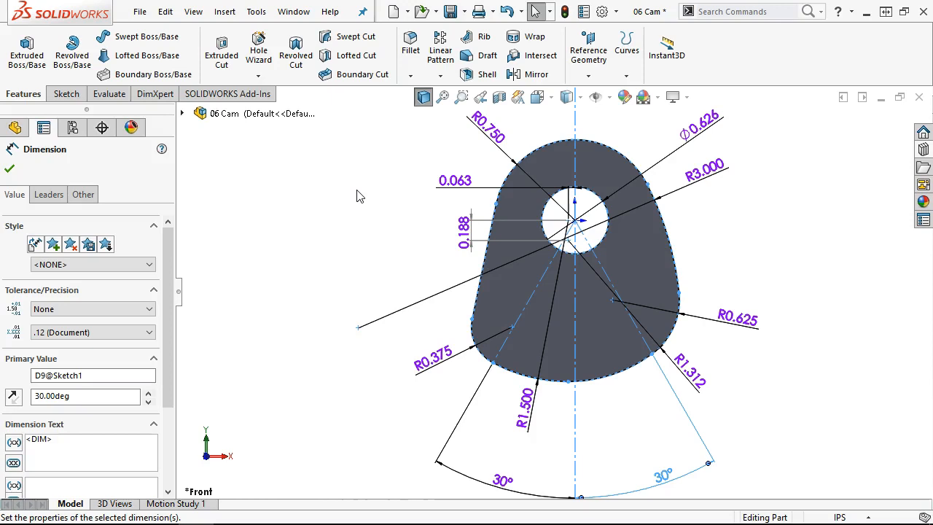
left_click(370, 174)
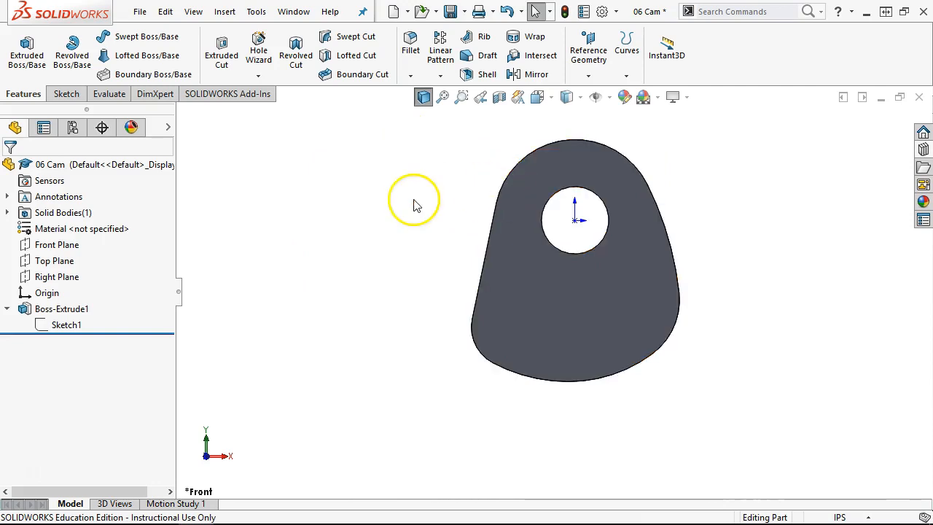
- Start a new sketch on the Front Plane through the middle of the cam
left_click(69, 246)
middle_click_drag(355, 291, 288, 370)
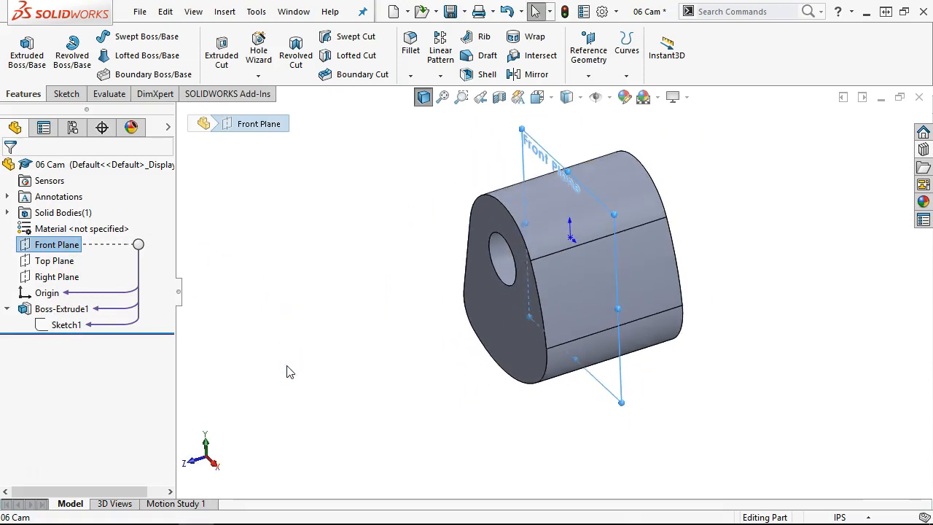
right_click(76, 244)
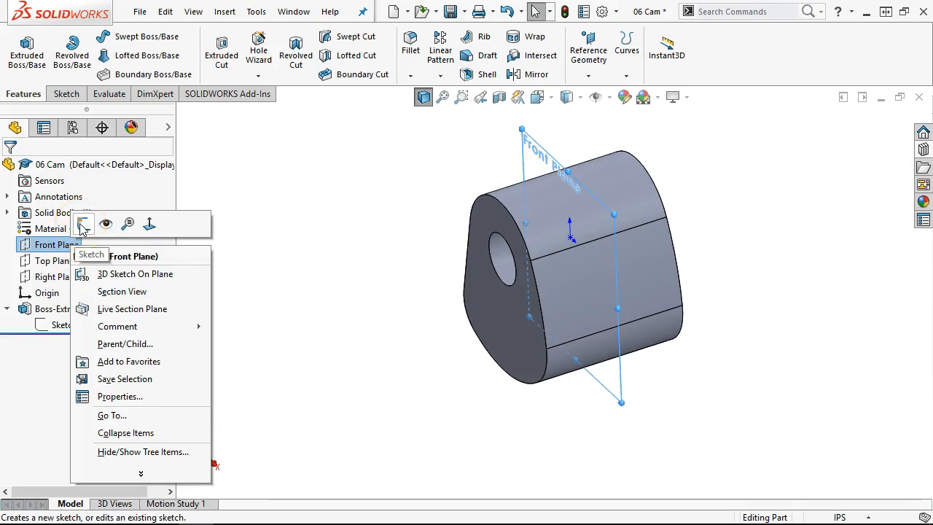
left_click(82, 226)
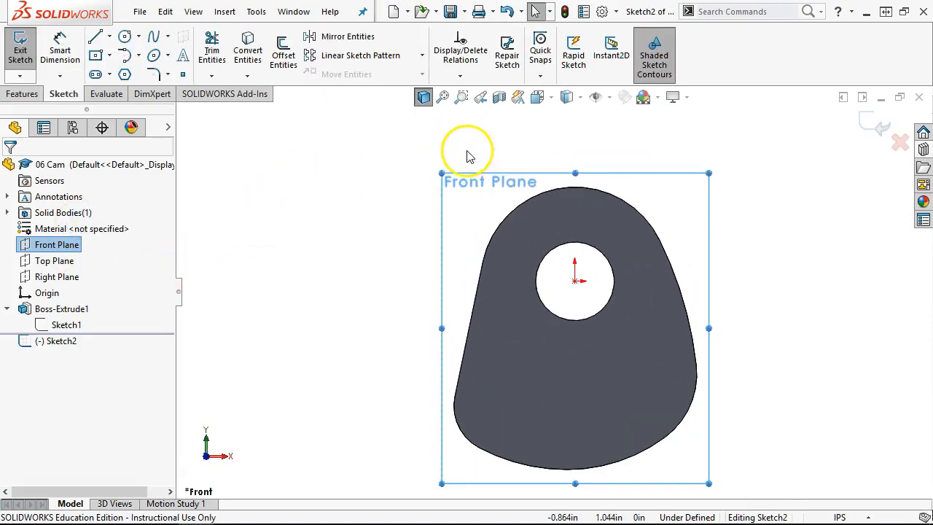
- Draw an infinite-length construction line running diagonally through the origin, sloping down to the right across the cam
left_click(108, 37)
left_click(131, 73)
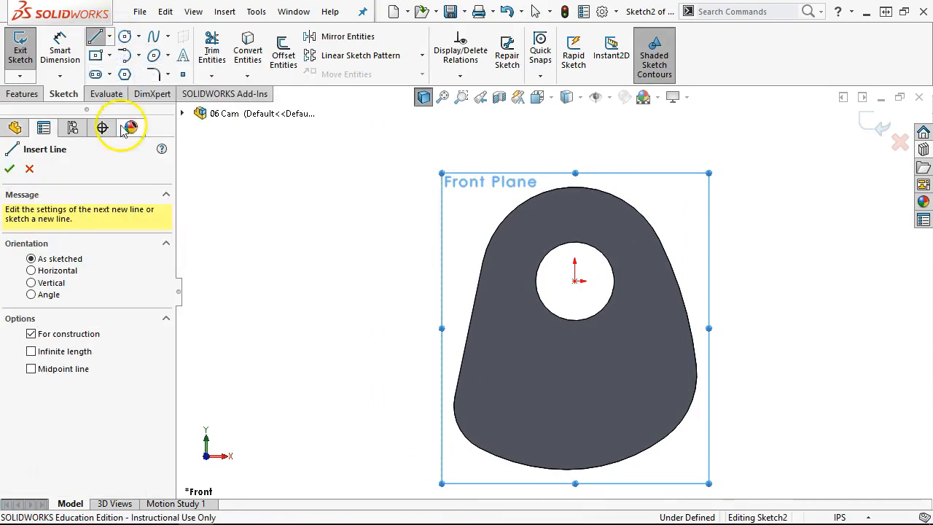
left_click(57, 350)
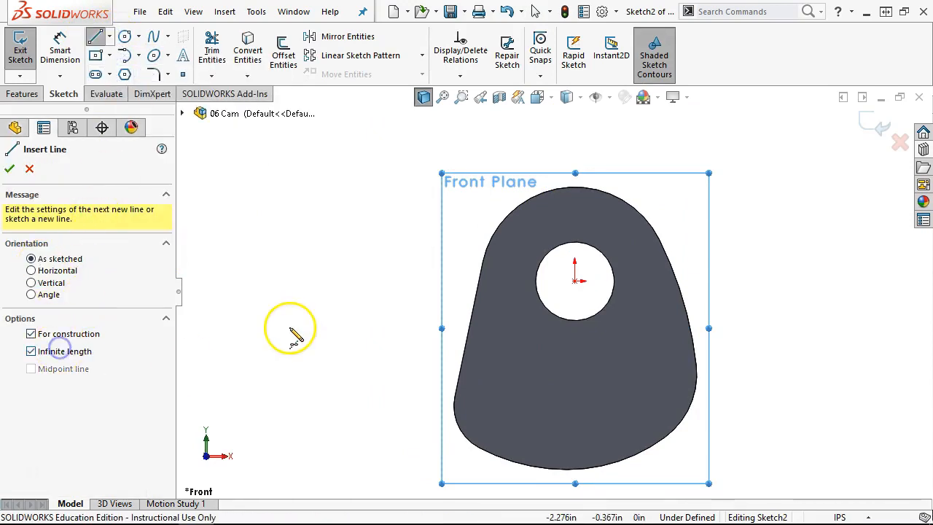
key("z")
key("z")
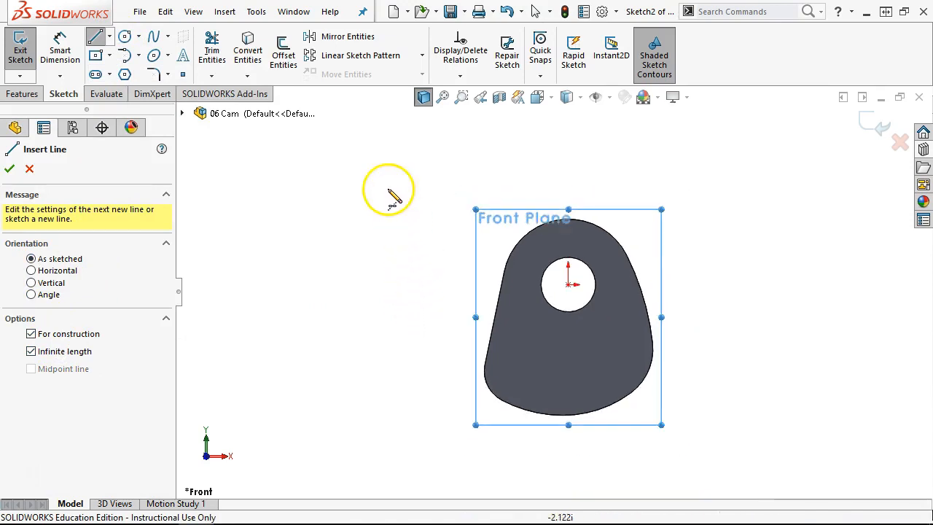
left_click(416, 191)
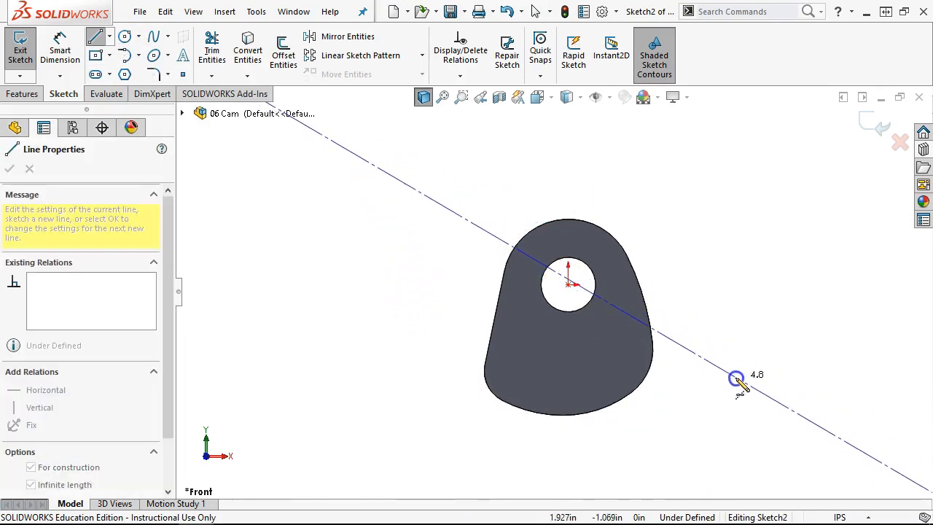
left_click(573, 291)
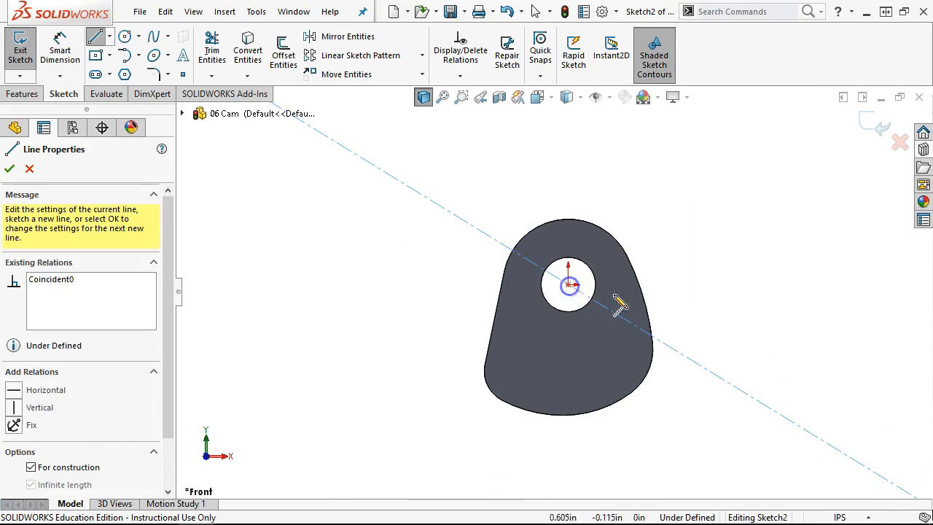
right_click(641, 204)
left_click(678, 214)
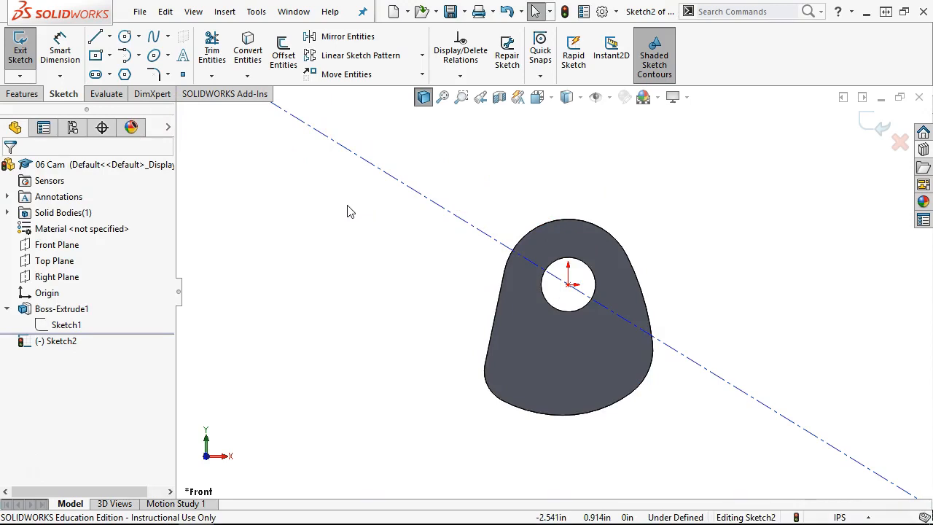
- Try to dimension the infinite construction line against the origin, and delete the line
left_click(60, 49)
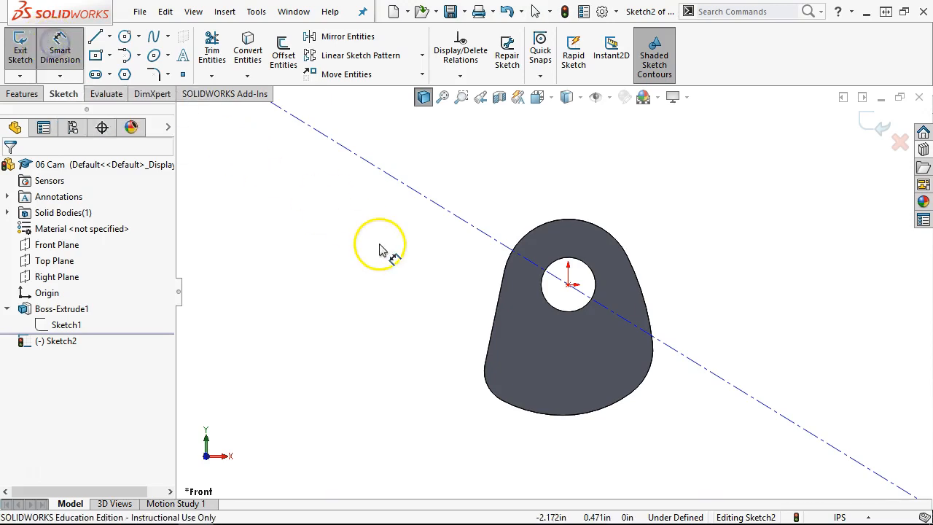
scroll(437, 295, "down", 2)
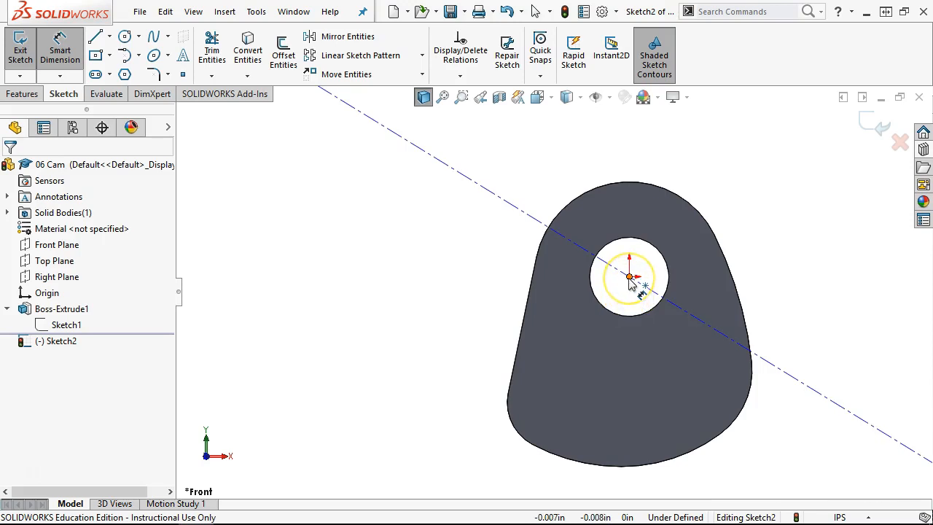
left_click(631, 284)
left_click(604, 328)
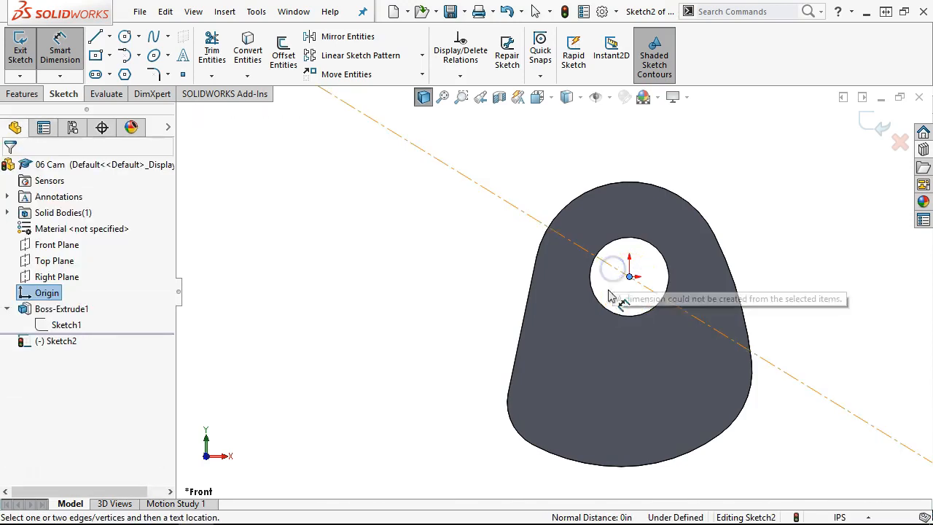
right_click(256, 246)
left_click(291, 291)
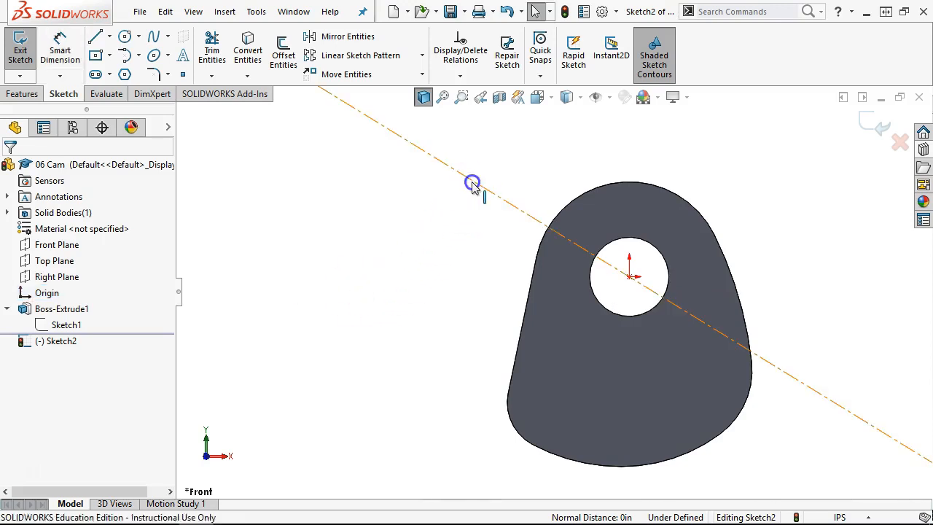
left_click(472, 187)
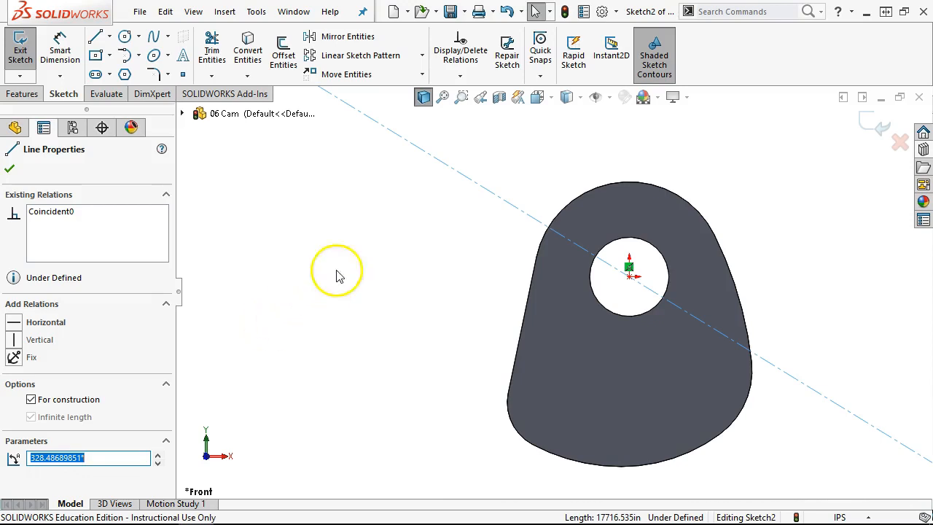
key("Delete")
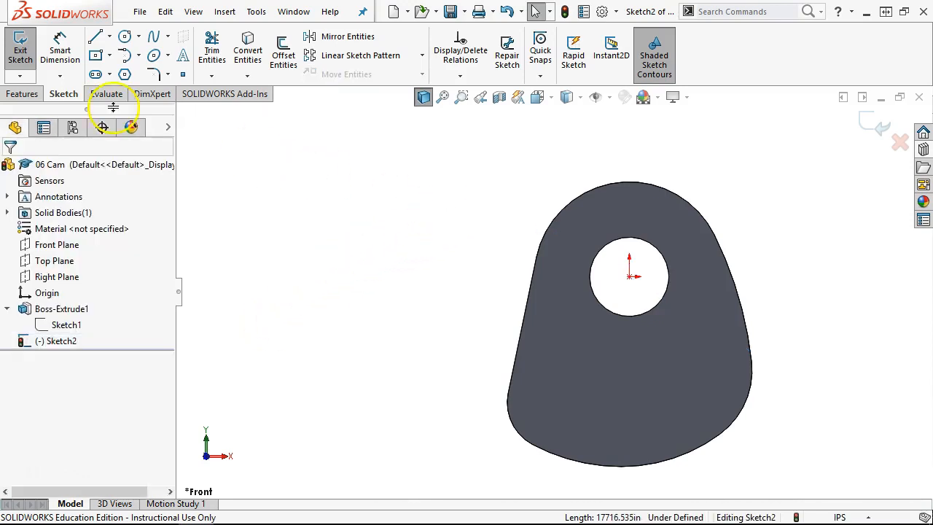
- Draw a centerline about 2 in long from the origin diagonally up and left past the cam's outline
left_click(110, 38)
left_click(128, 73)
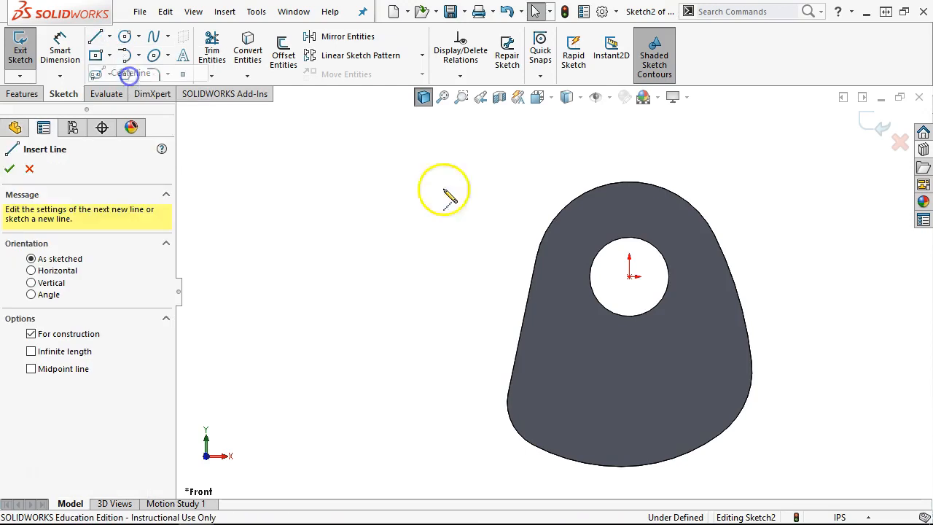
left_click(630, 276)
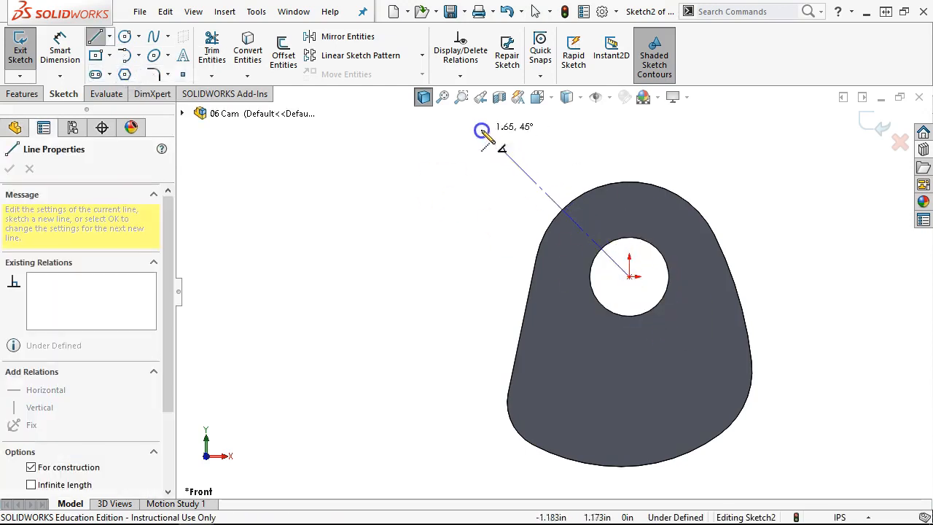
left_click(423, 131)
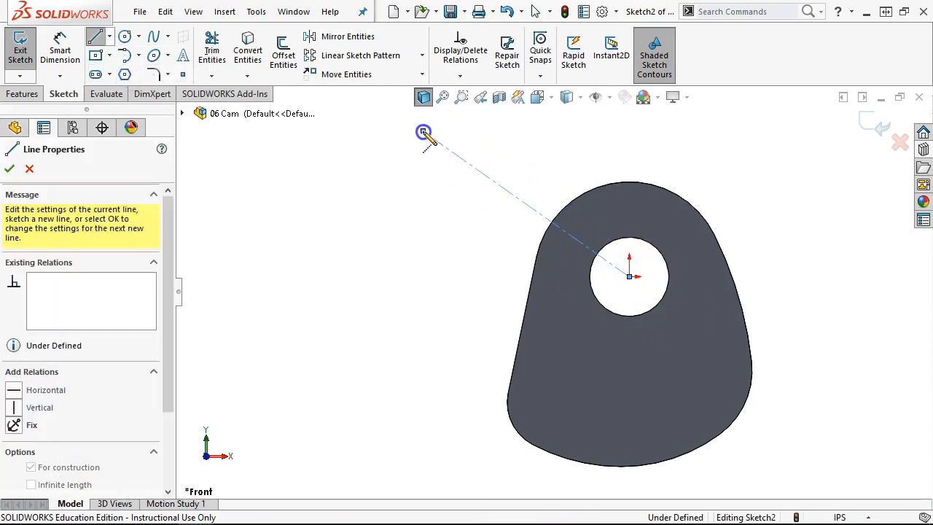
- Check the handle length in the cam drawing of Connecting Rod Fixture.pdf in Adobe Acrobat and dimension the centerline's length as 8 in
right_click(420, 233)
left_click(562, 210)
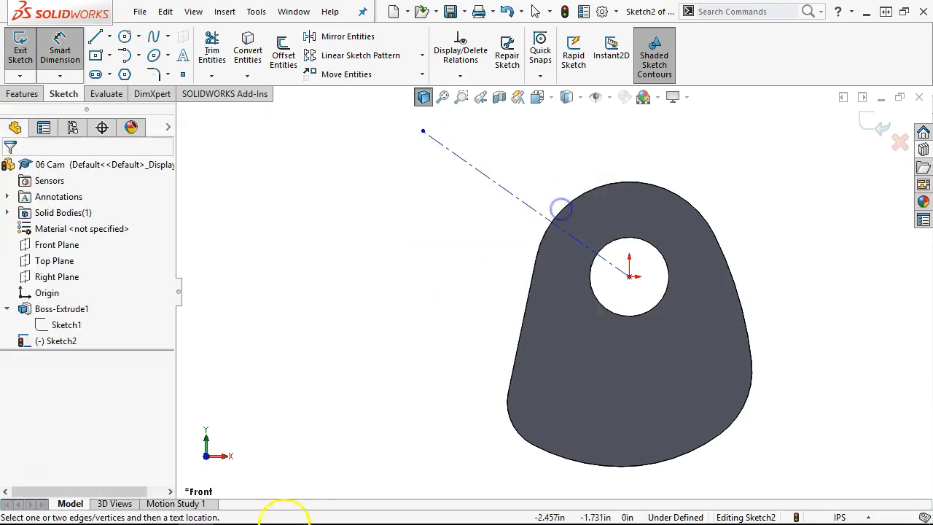
mouse_move(268, 513)
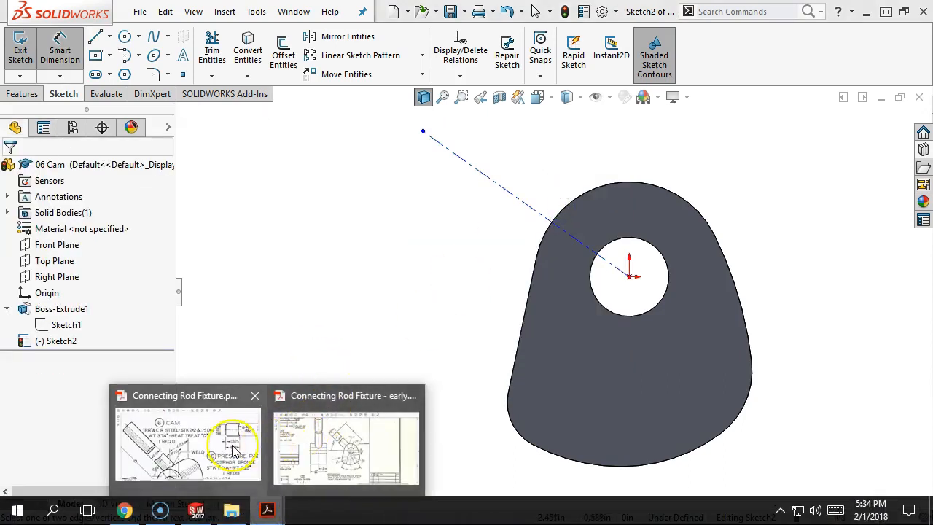
left_click(234, 437)
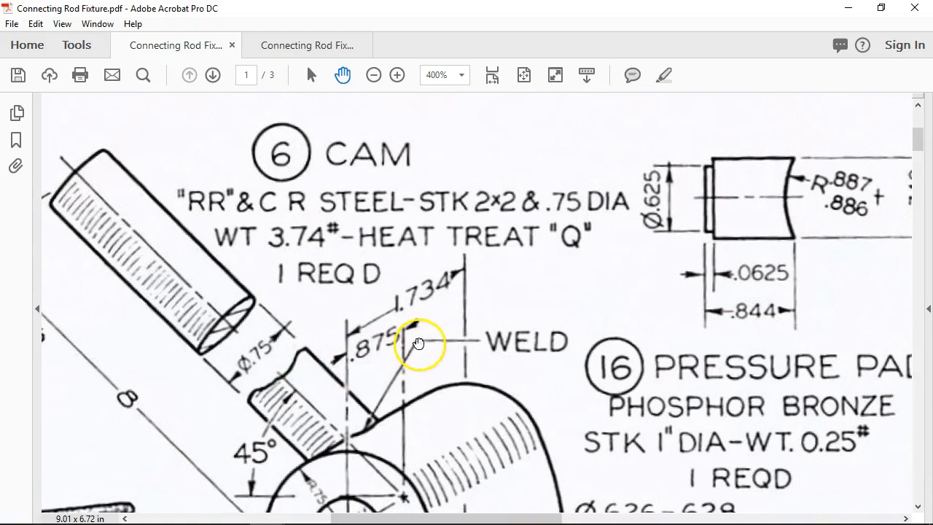
scroll(342, 390, "down", 2)
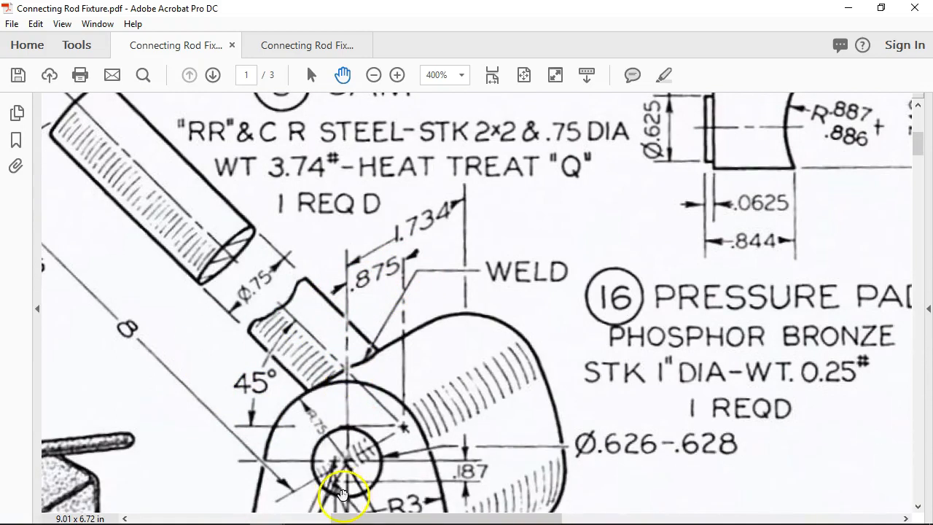
left_click(849, 9)
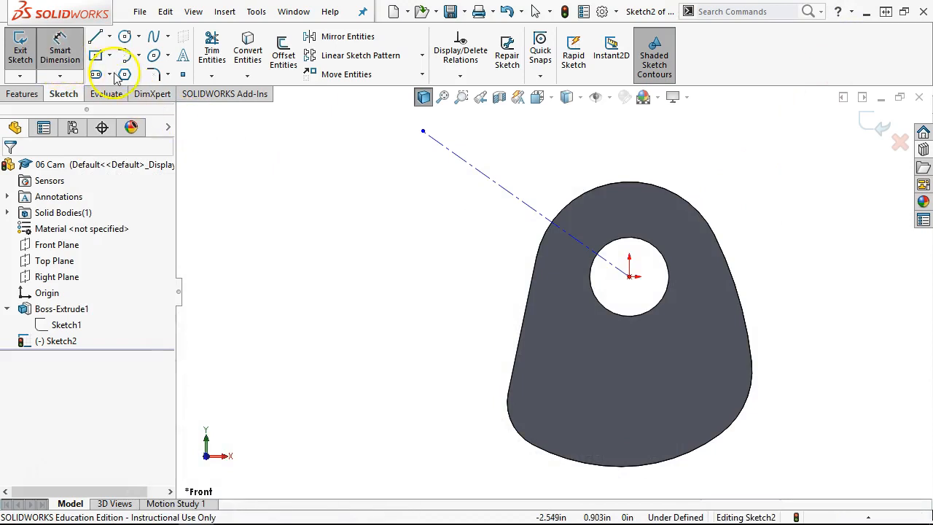
left_click(618, 267)
left_click(444, 229)
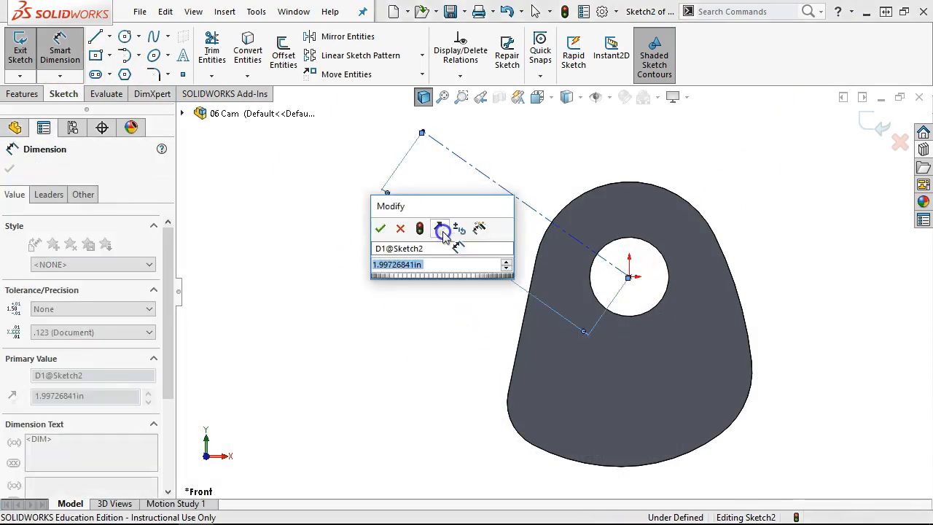
key("Return")
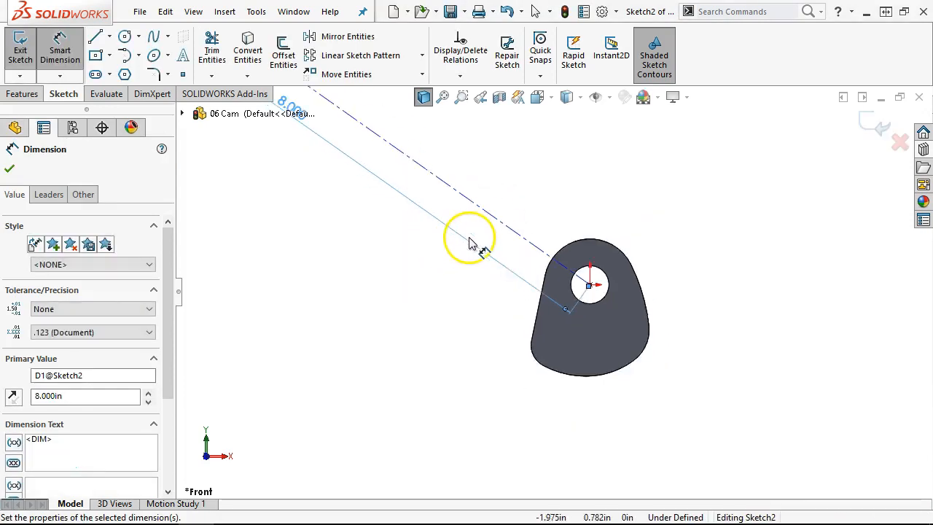
- Dimension the angle between the centerline and the horizontal to the left of the origin as 45 degrees
scroll(625, 284, "down", 3)
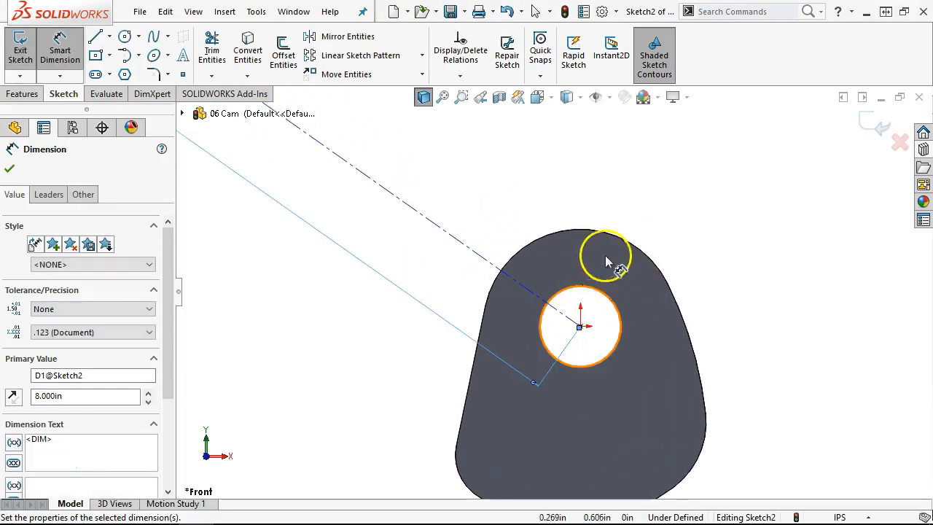
left_click(583, 328)
left_click(559, 312)
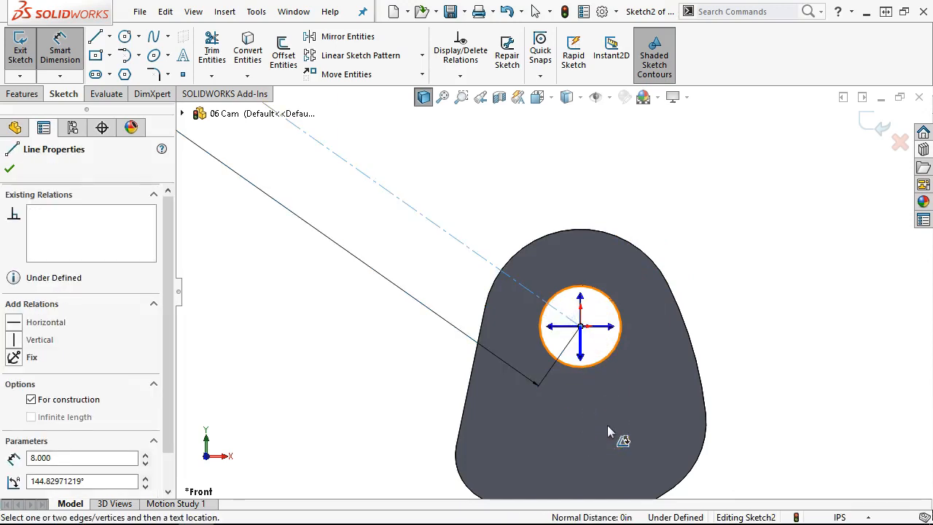
left_click(546, 326)
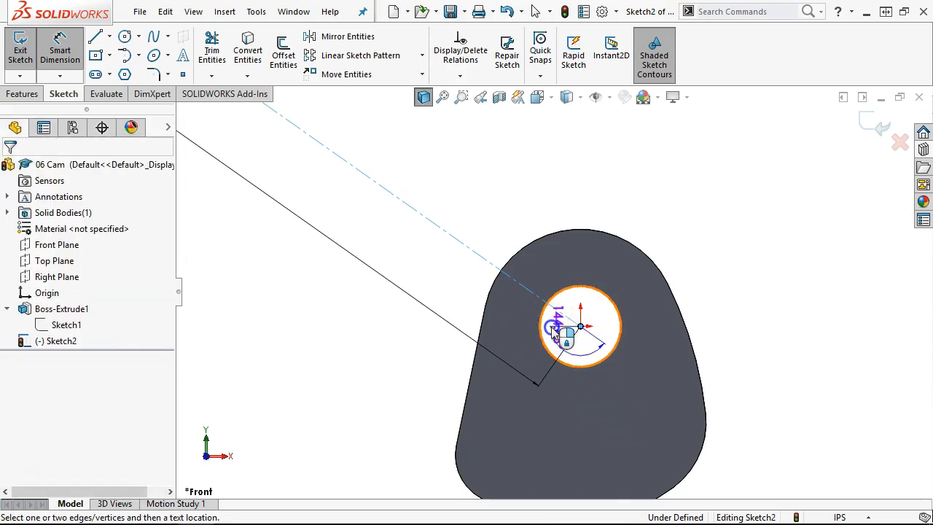
left_click(437, 285)
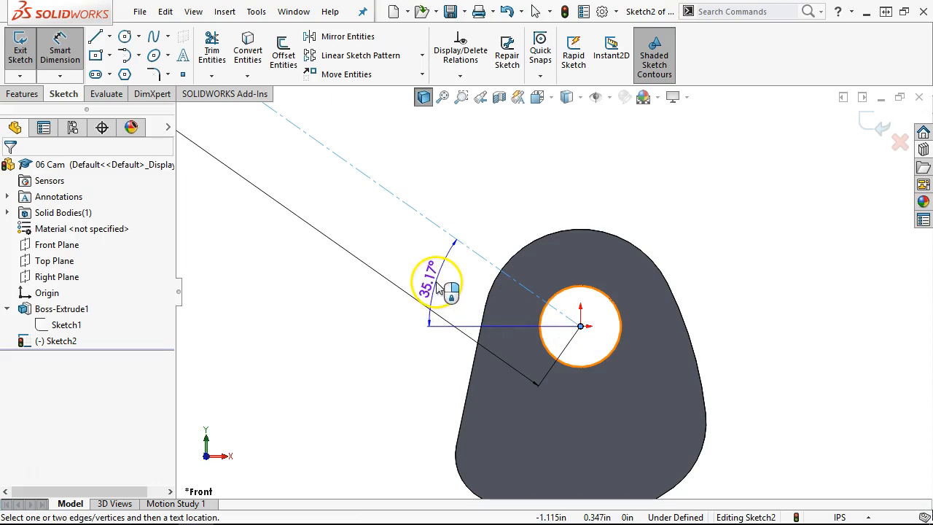
left_click(367, 237)
type("45")
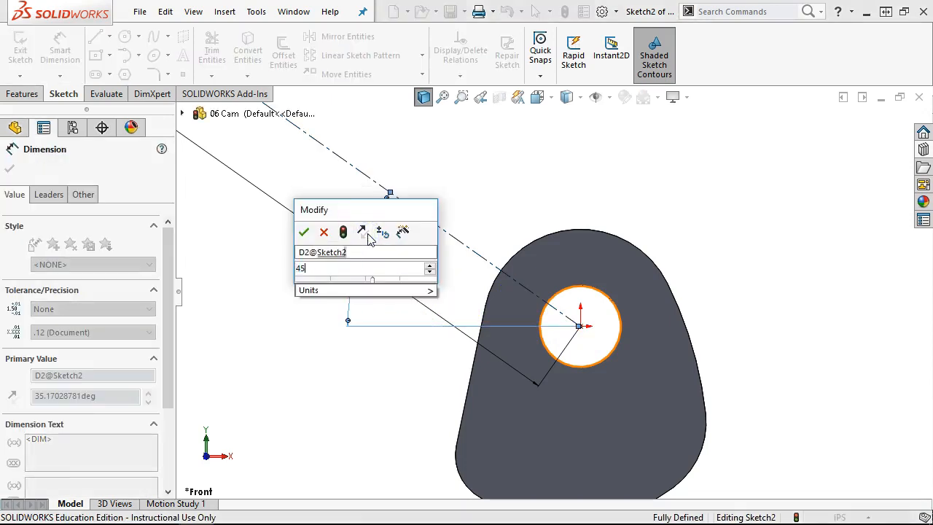
key("Return")
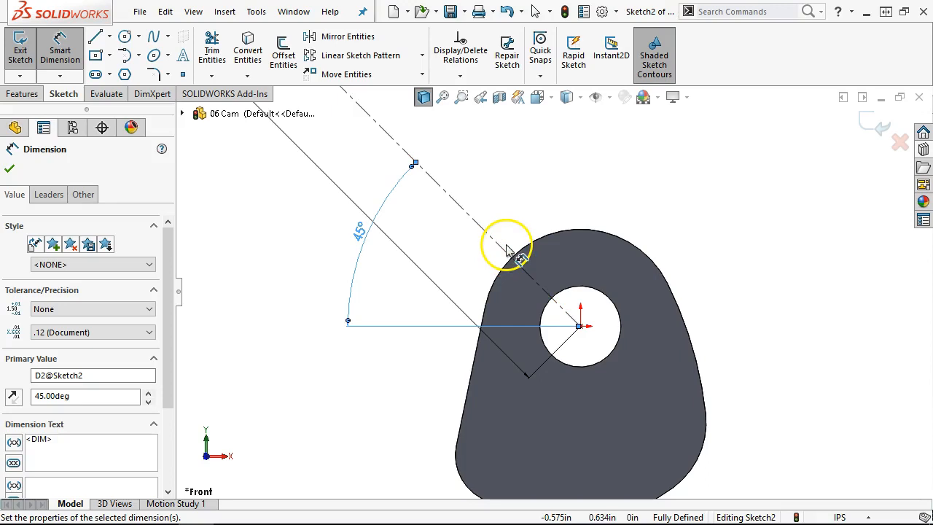
right_click(679, 197)
left_click(718, 241)
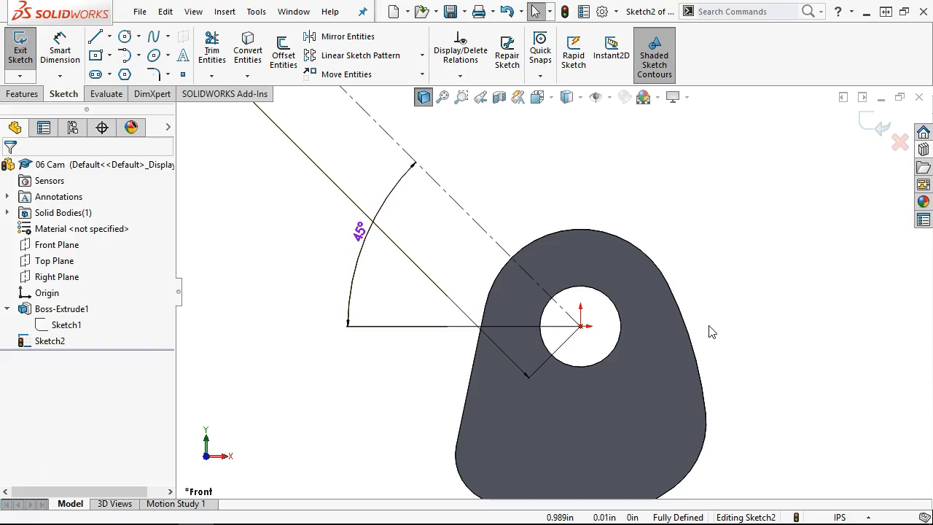
- Examine the centerline's endpoint at the origin and the line's position relative to the cam body from front and tilted views
left_click(580, 326)
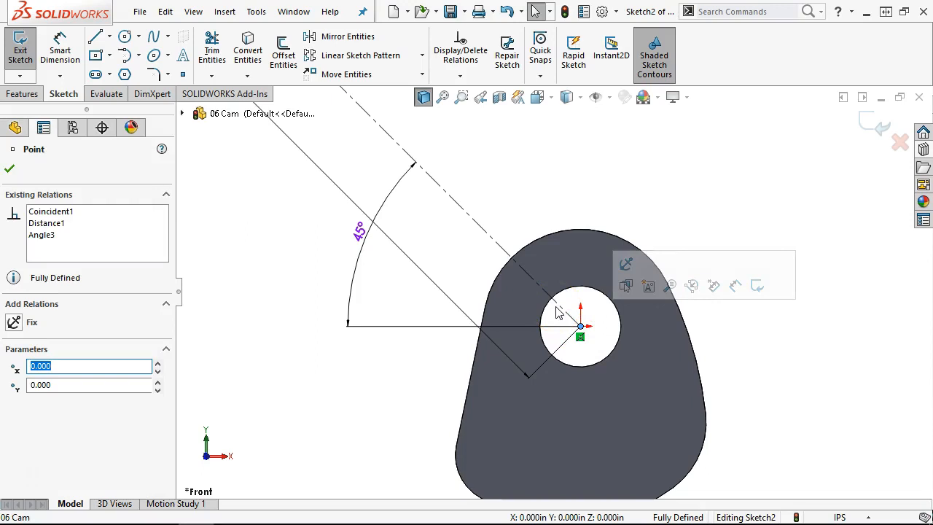
left_click(561, 202)
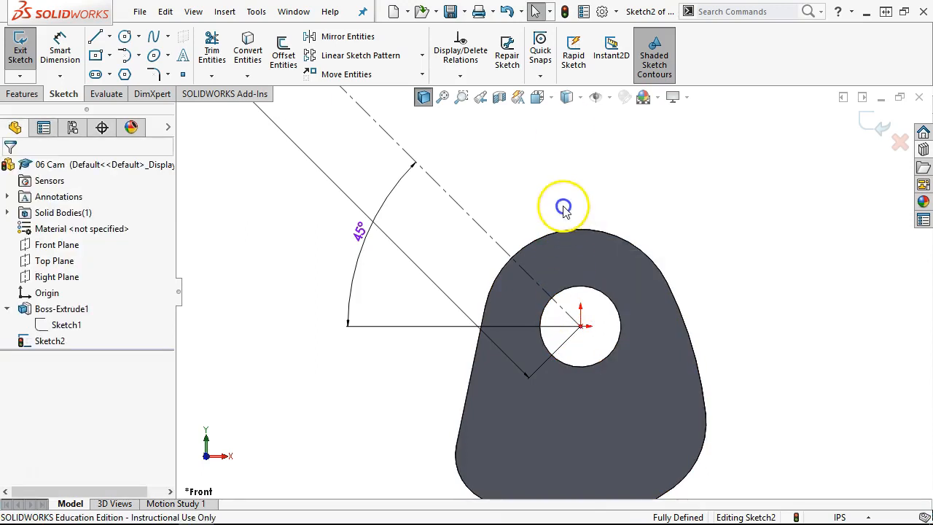
scroll(568, 223, "up", 2)
scroll(573, 228, "up", 3)
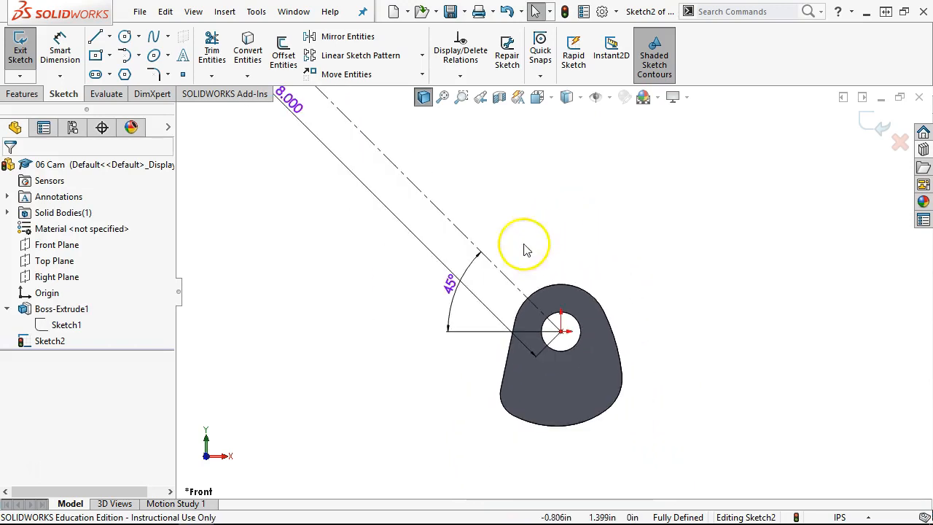
scroll(393, 167, "down", 2)
scroll(394, 167, "up", 3)
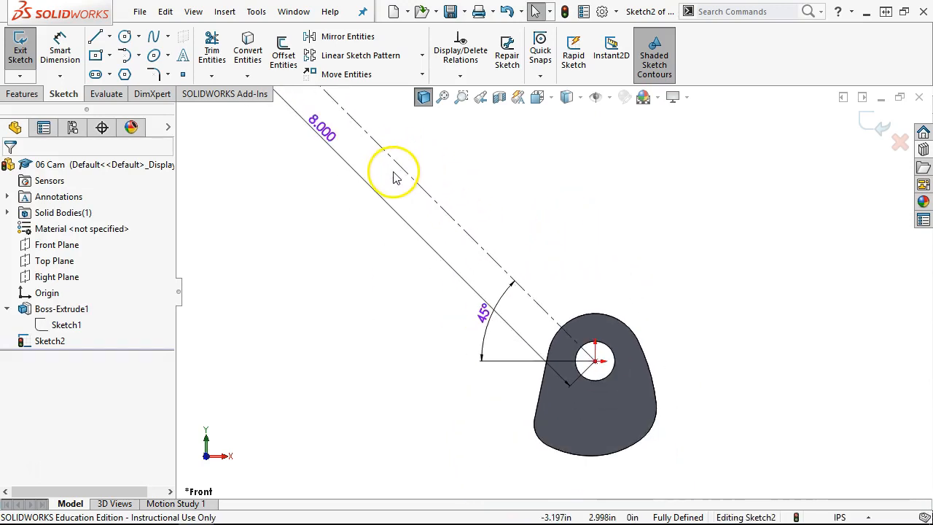
middle_click_drag(493, 250, 581, 329)
scroll(583, 326, "down", 3)
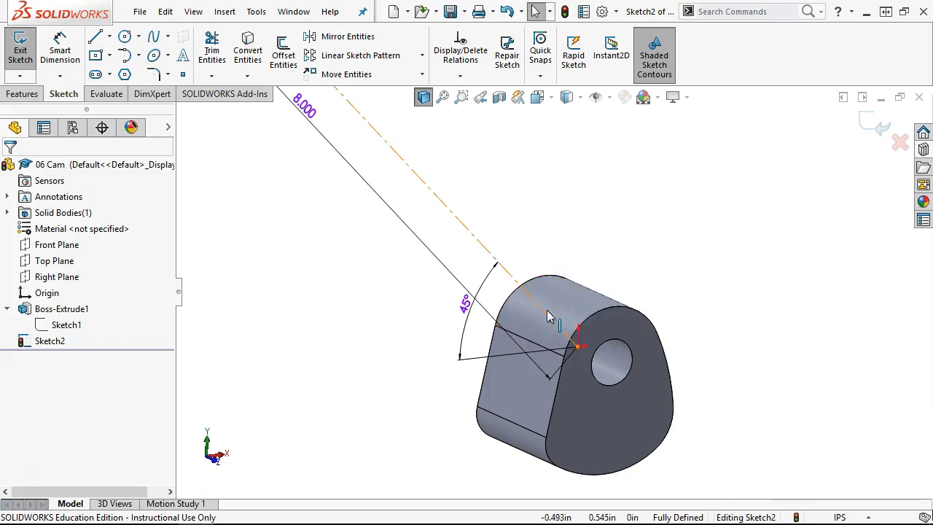
key("ctrl+1")
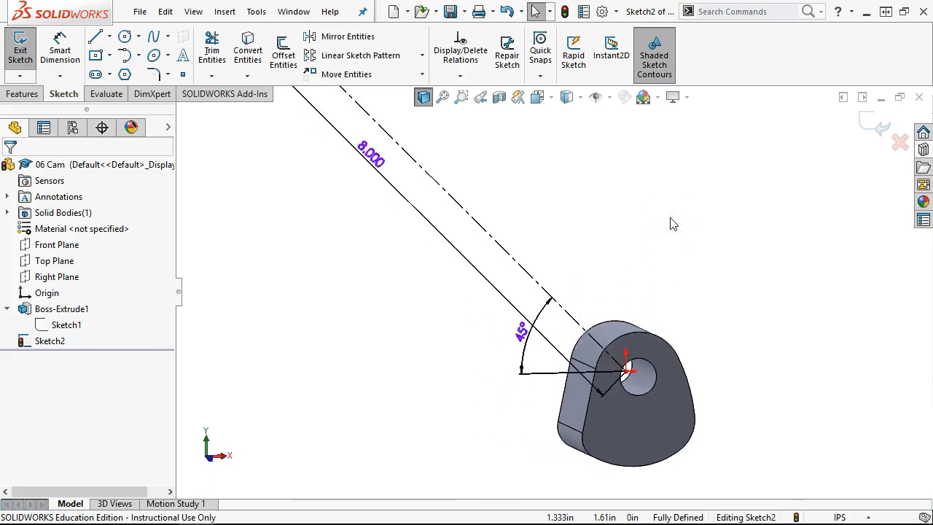
- Draw a line about 0.31 in long perpendicular to the centerline from its crossing with the cam outline, then a line parallel to the centerline
scroll(690, 302, "down", 6)
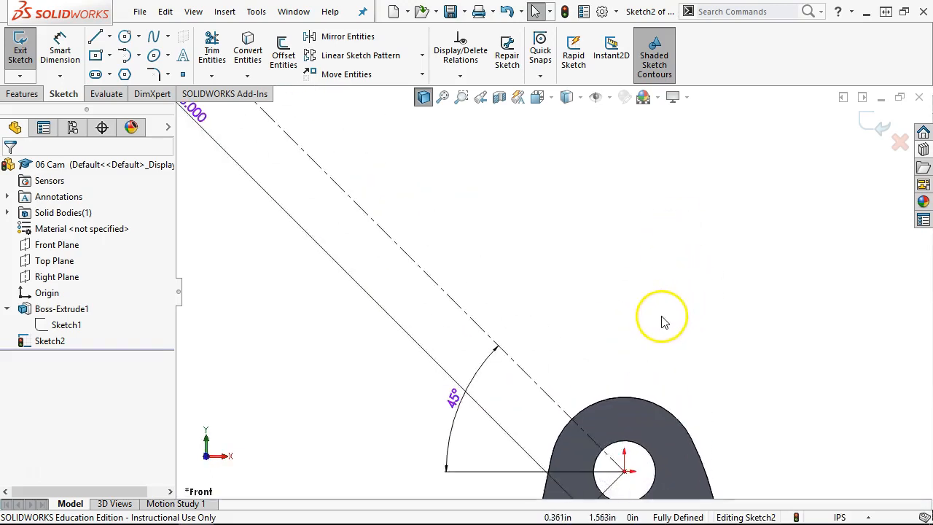
left_click(109, 36)
left_click(116, 57)
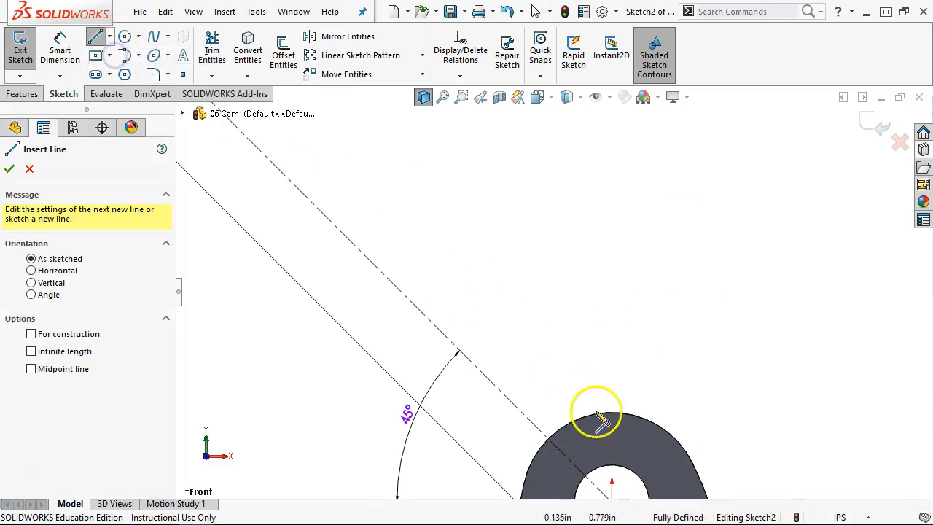
scroll(561, 411, "down", 3)
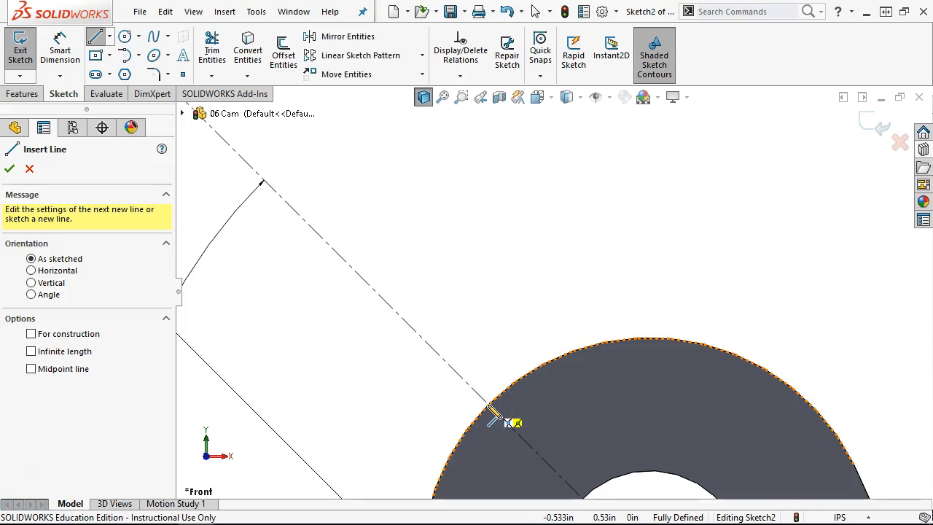
left_click(489, 404)
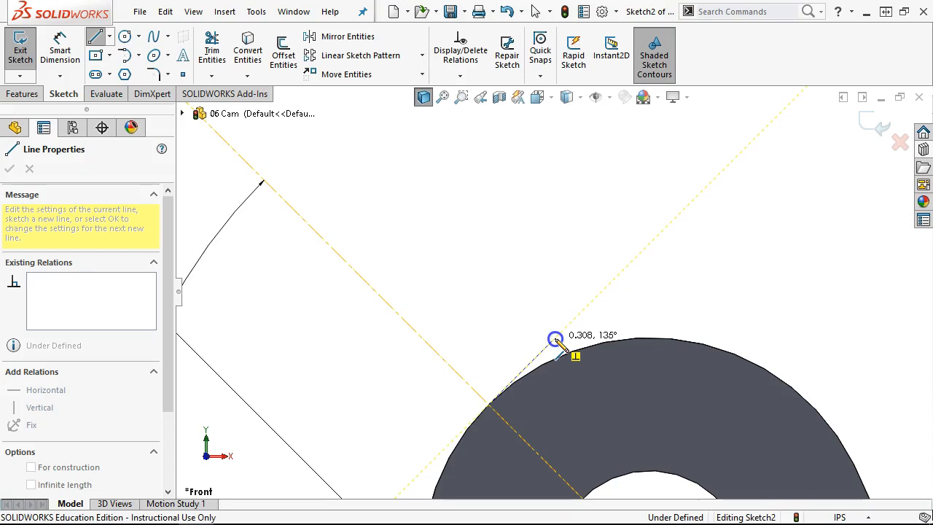
left_click(555, 340)
left_click(347, 132)
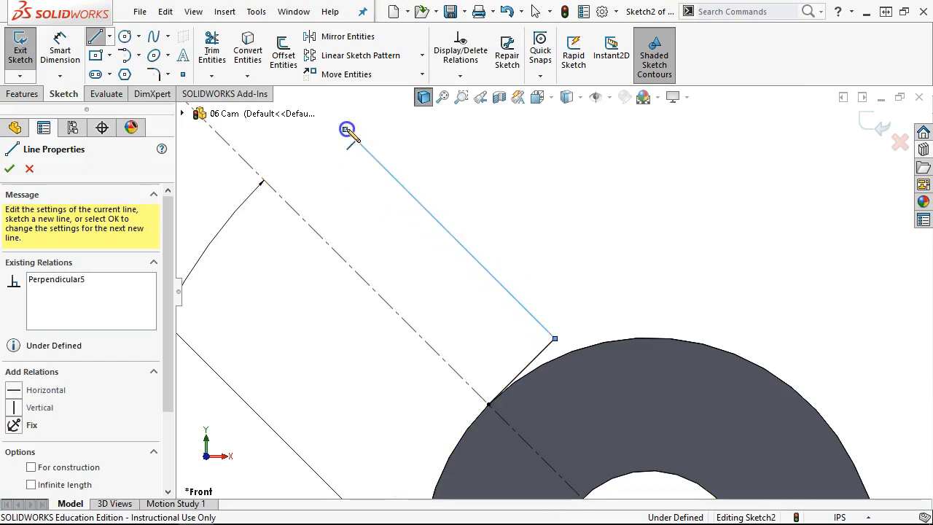
right_click(517, 210)
left_click(556, 221)
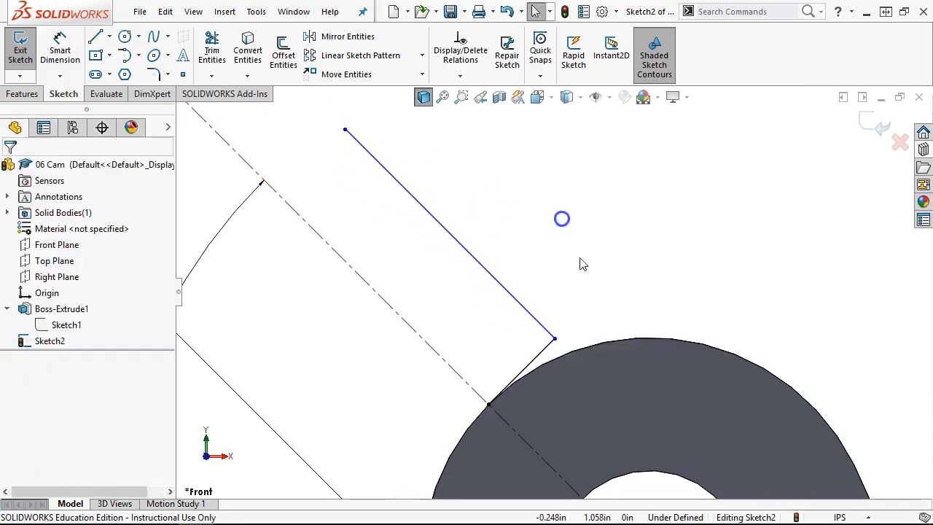
- Adjust the new profile's corner at the cam and stretch the long parallel line's free end to near the centerline's upper endpoint
left_click(556, 341)
mouse_move(554, 335)
left_mouse_down()
mouse_move(510, 308)
mouse_move(554, 350)
mouse_move(568, 341)
mouse_move(548, 296)
mouse_move(542, 323)
left_mouse_up()
scroll(501, 345, "up", 3)
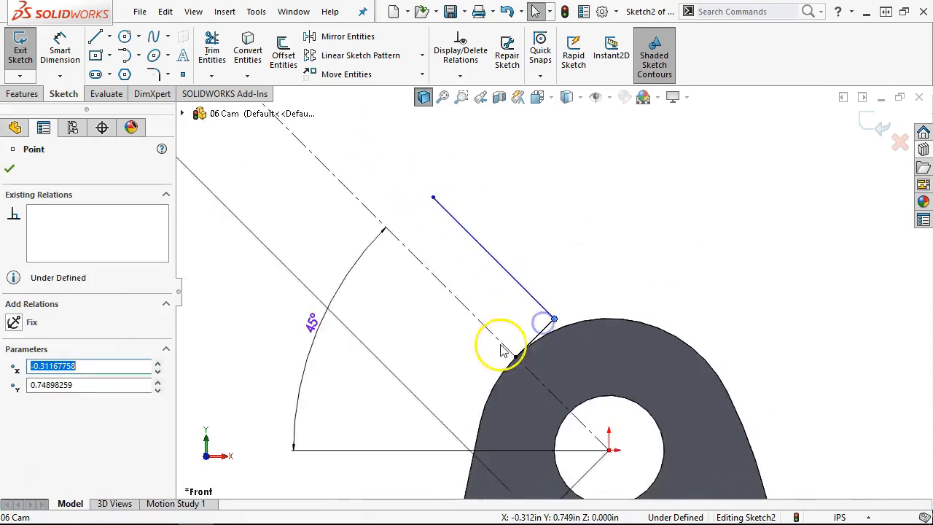
scroll(444, 284, "up", 4)
scroll(481, 264, "down", 2)
left_click(655, 302)
left_click_drag(652, 301, 489, 194)
scroll(575, 217, "up", 5)
scroll(527, 239, "up", 4)
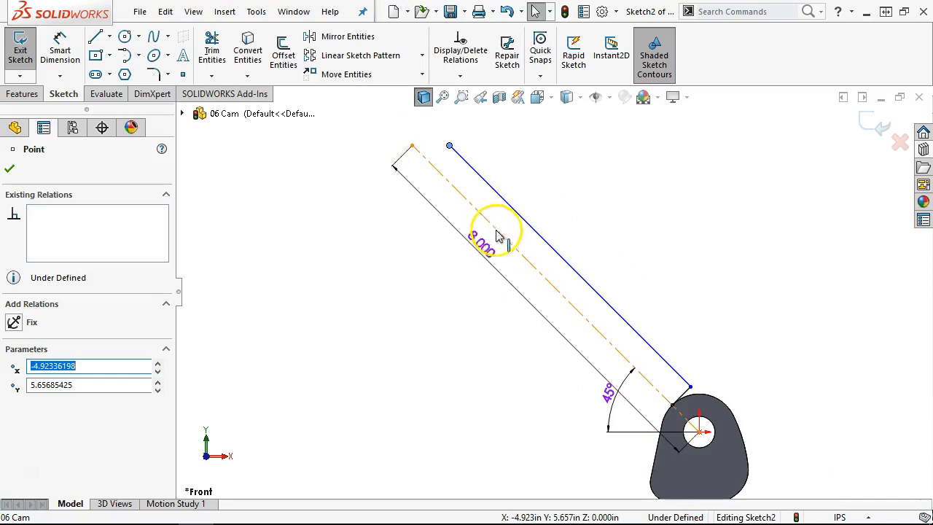
scroll(489, 218, "up", 1)
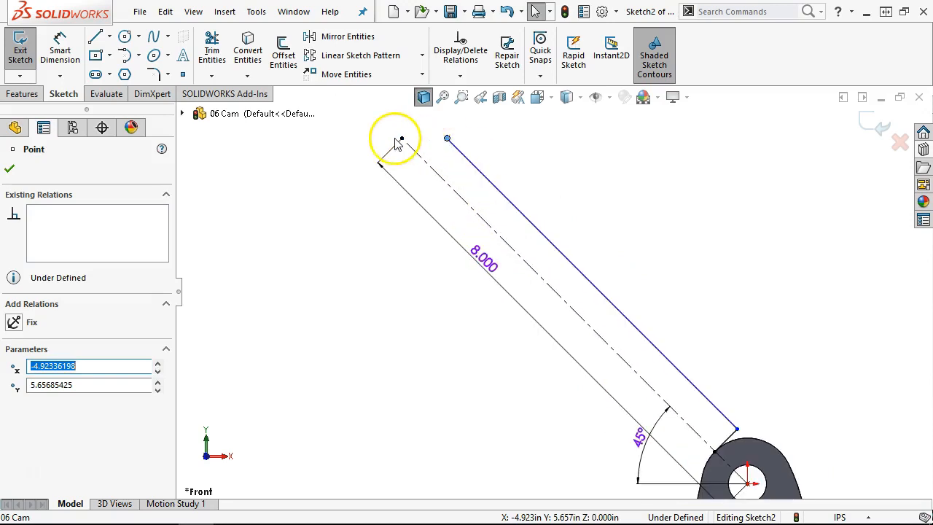
scroll(397, 143, "up", 3)
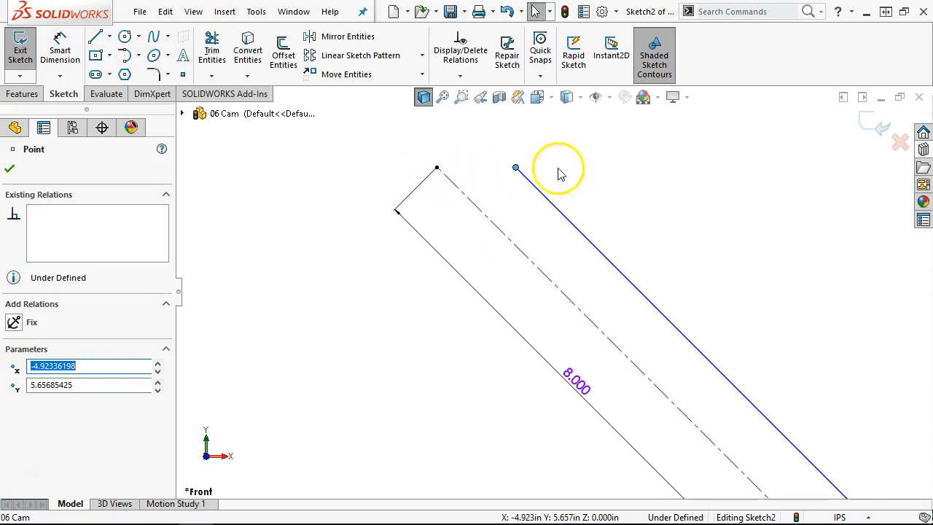
left_click_drag(515, 167, 478, 141)
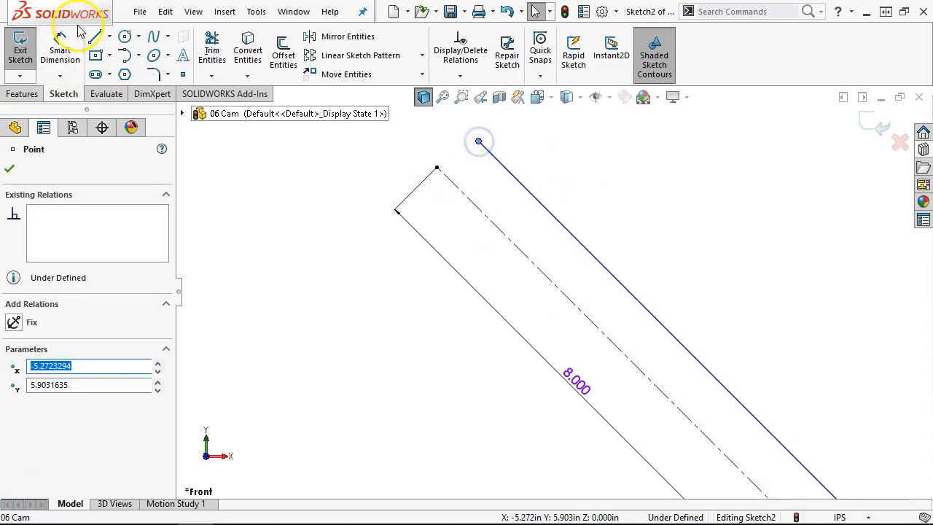
- Close the profile's upper end with a line from the centerline's endpoint to the parallel line and make it perpendicular to the centerline
left_click(93, 36)
left_click(436, 168)
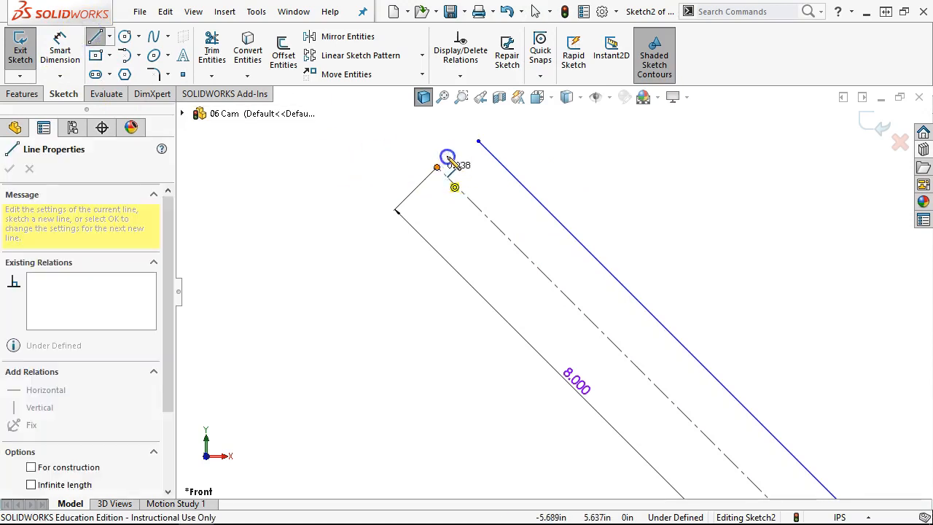
left_click(477, 142)
right_click(361, 153)
left_click(389, 156)
left_click(466, 197)
left_click(454, 156, "ctrl")
left_click(565, 91)
left_click(616, 165)
scroll(588, 260, "up", 5)
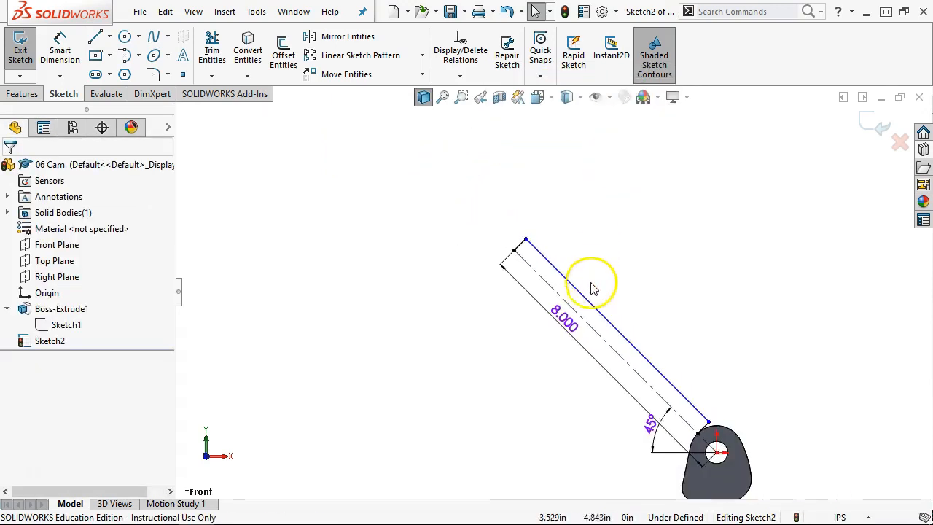
- Add a 0.75 in diameter dimension across the centerline from the parallel line
right_click(652, 276)
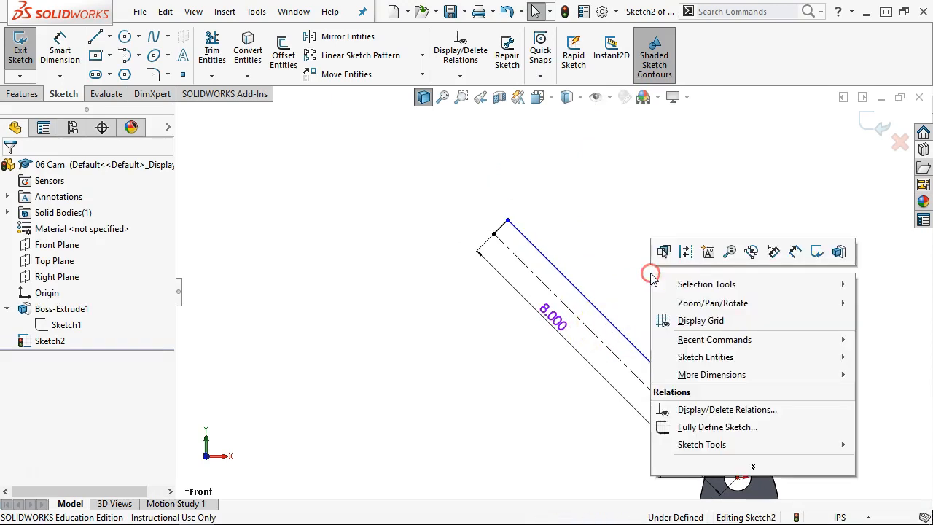
left_click(796, 252)
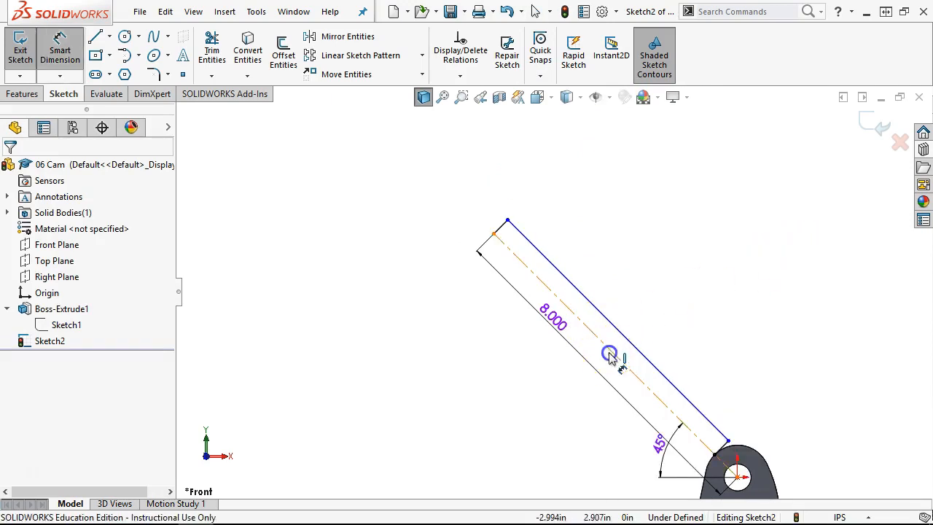
left_click(627, 341)
left_click(619, 332)
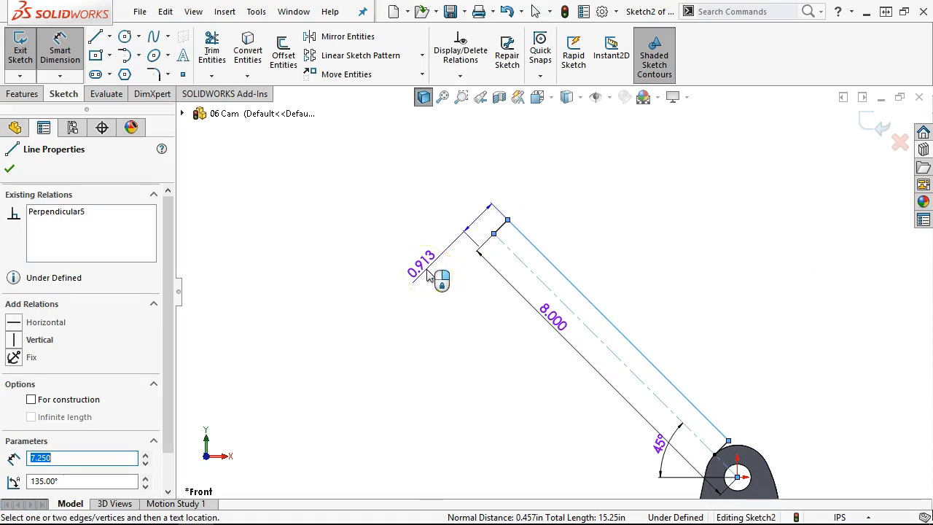
left_click(428, 273)
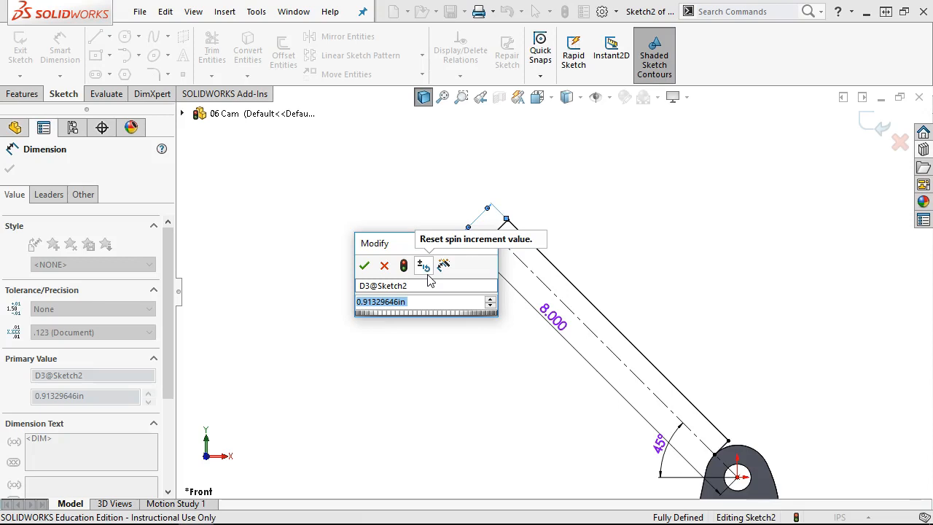
type(".75")
key("Return")
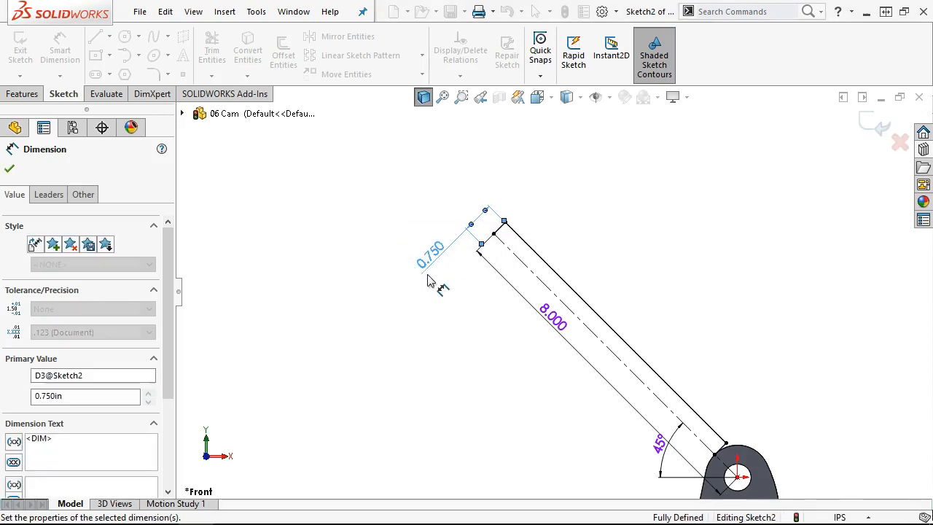
right_click(624, 216)
left_click(676, 257)
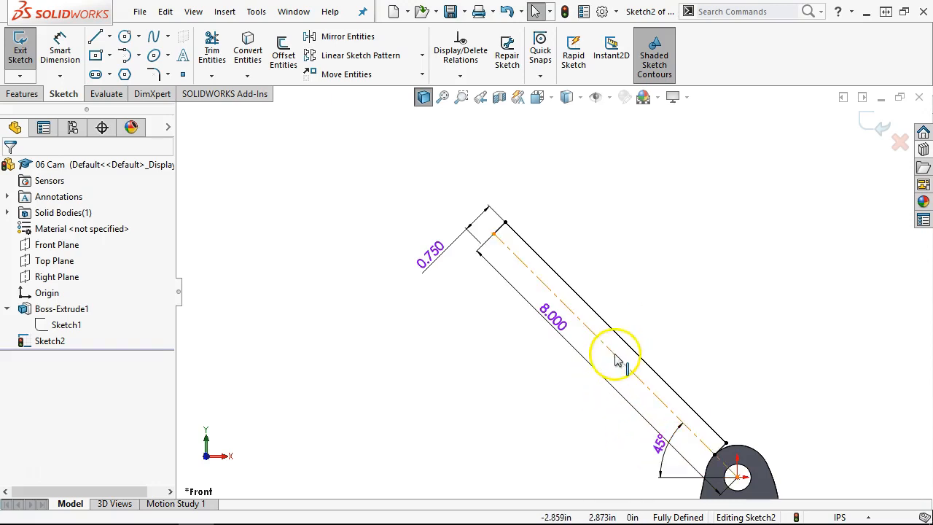
- Convert the 8 in centerline from construction geometry to a solid line and select the handle profile's width dimension
scroll(616, 359, "down", 3)
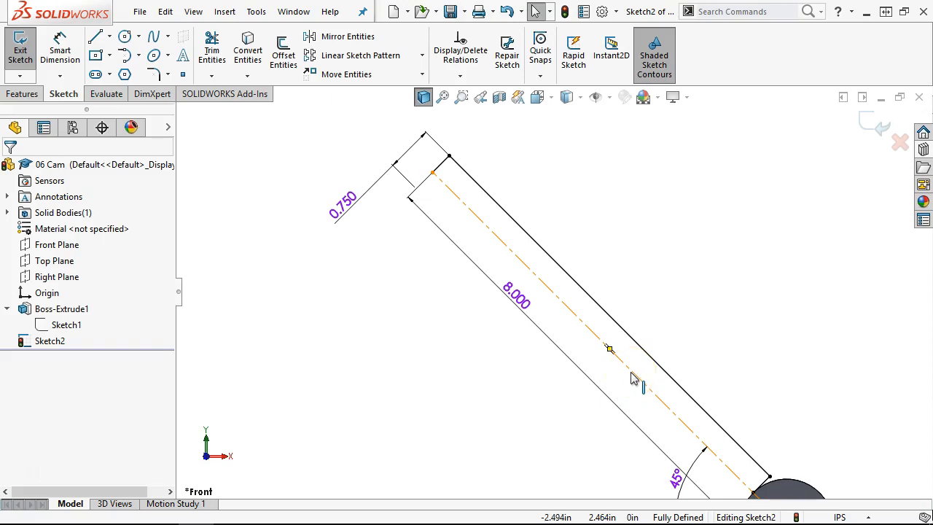
left_click(633, 378)
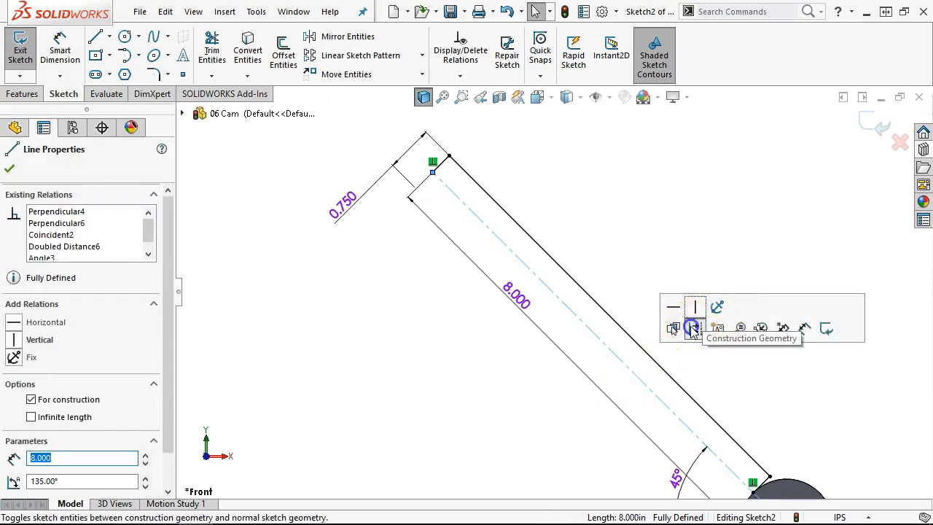
left_click(658, 377)
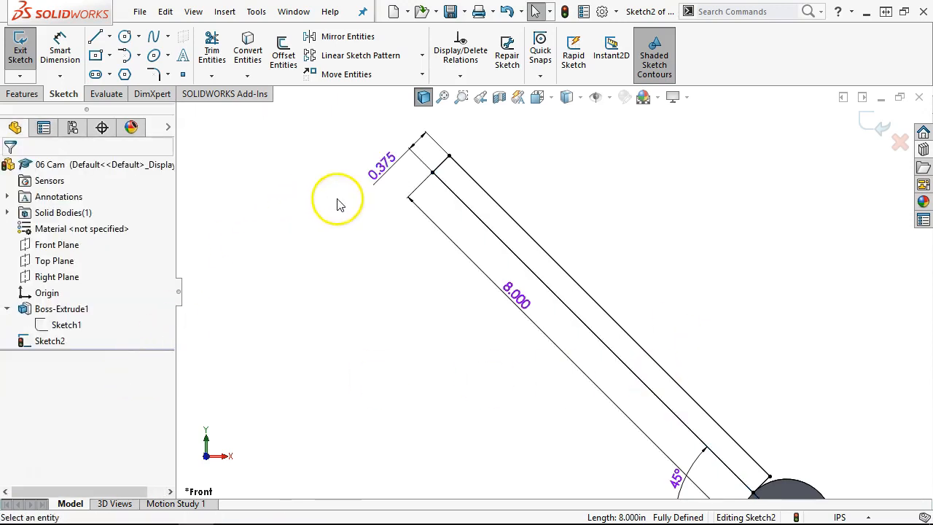
left_click(382, 170)
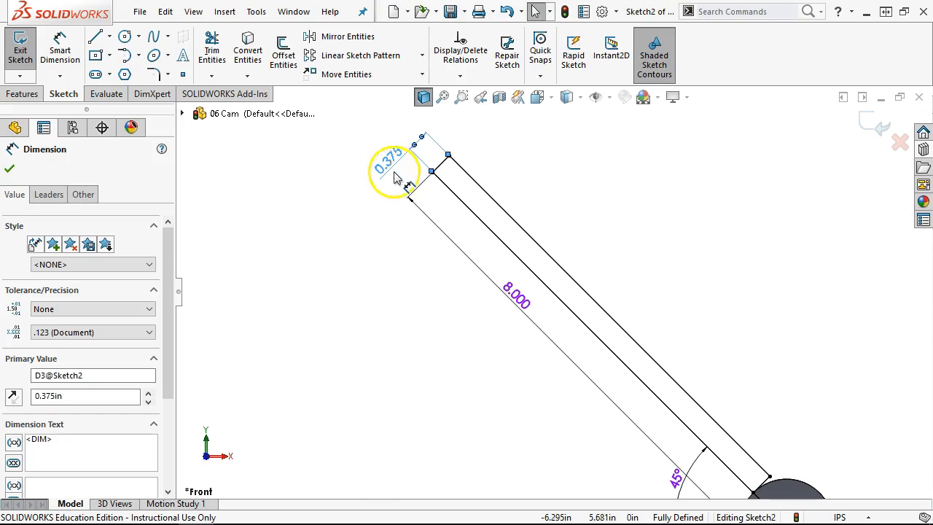
scroll(396, 235, "up", 1)
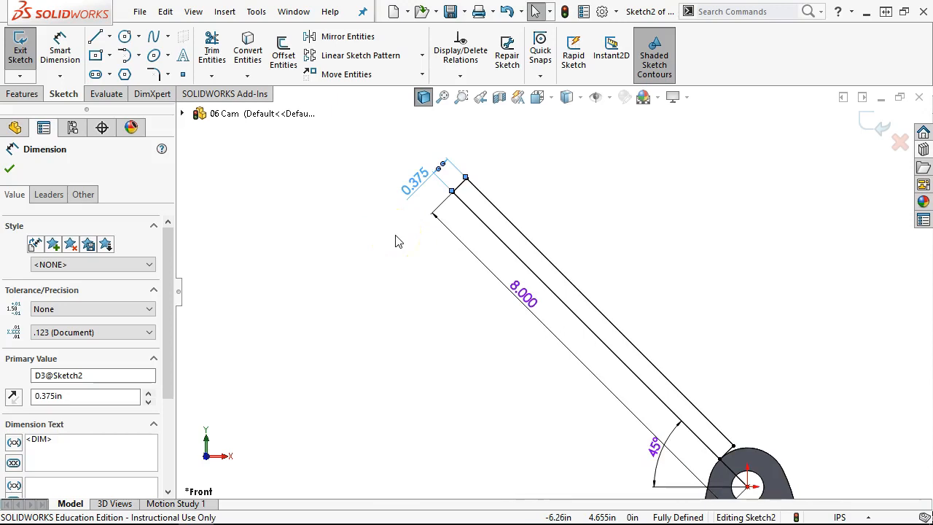
- Try to revolve the narrow handle region 360 degrees about the 8 in line with a 0.100 in one-direction thin feature, then cancel the Revolve
left_click(21, 93)
left_click(78, 53)
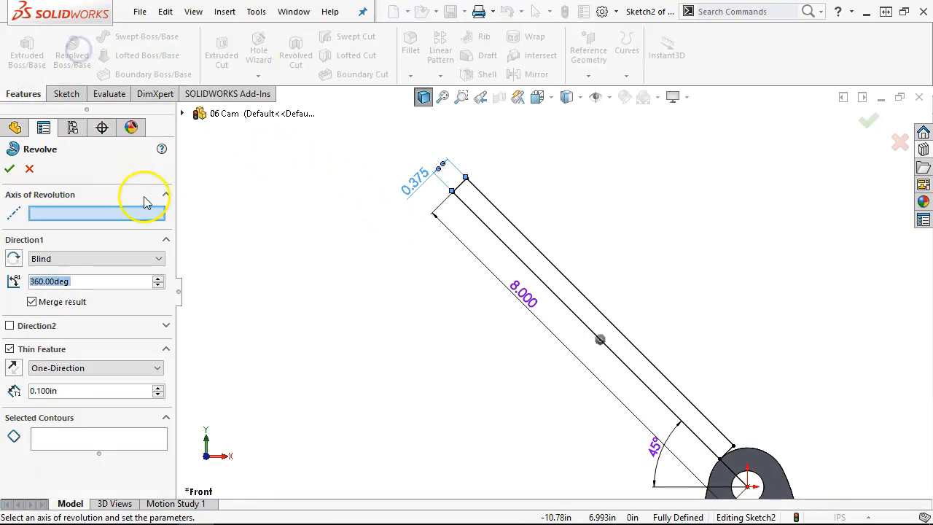
left_click(513, 257)
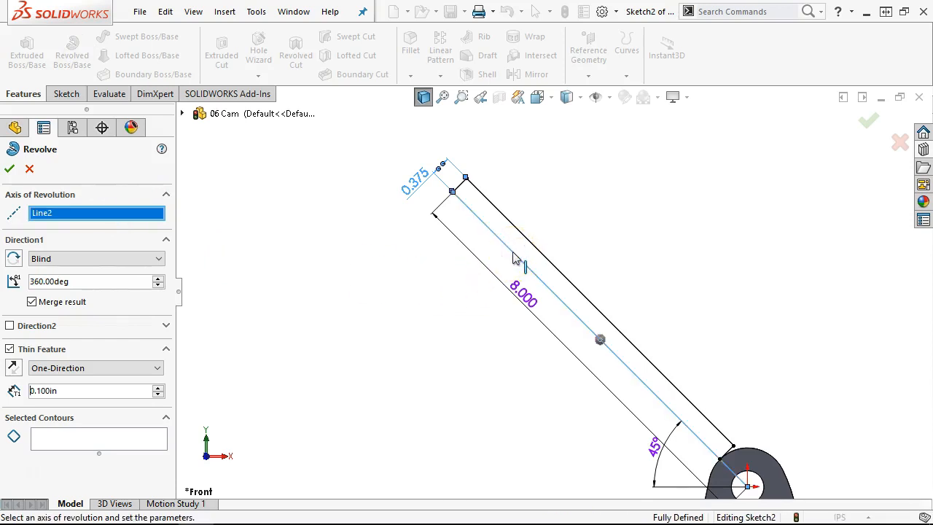
mouse_move(404, 291)
middle_mouse_down()
mouse_move(386, 298)
mouse_move(386, 336)
middle_mouse_up()
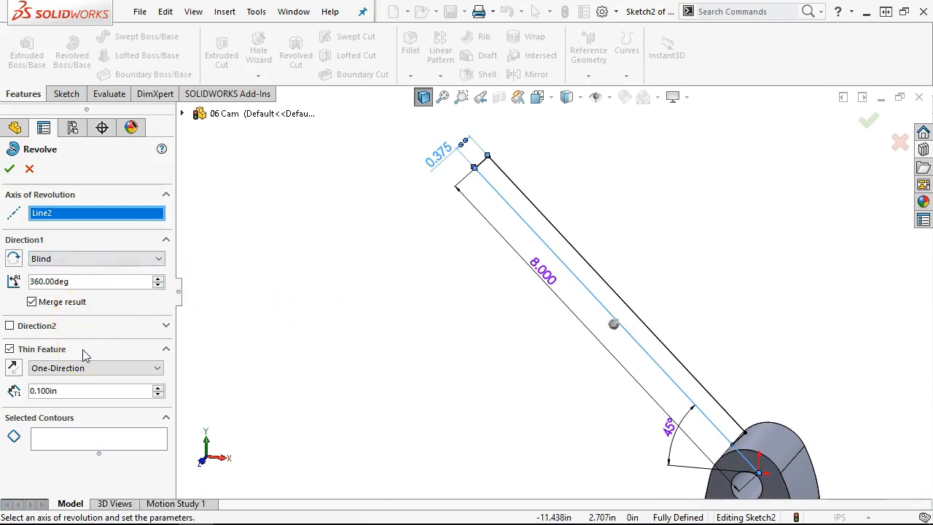
scroll(802, 454, "down", 5)
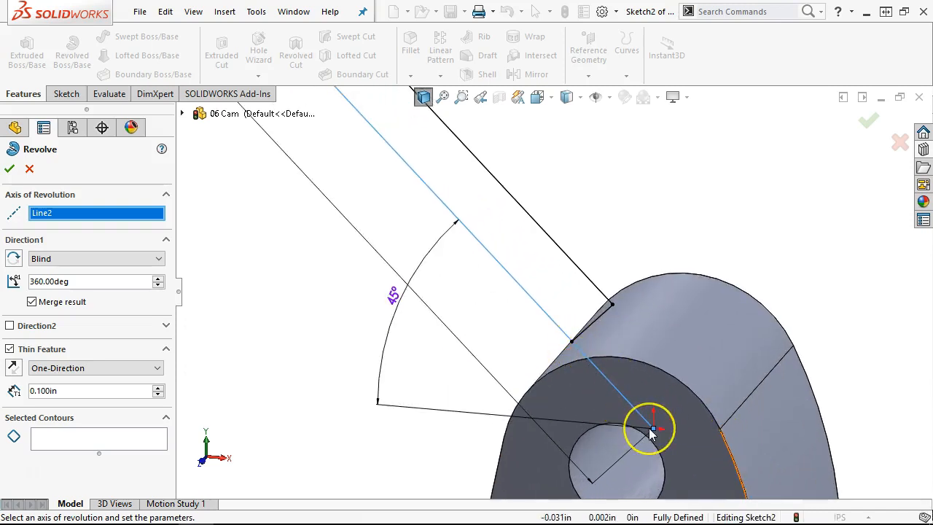
left_click(556, 247)
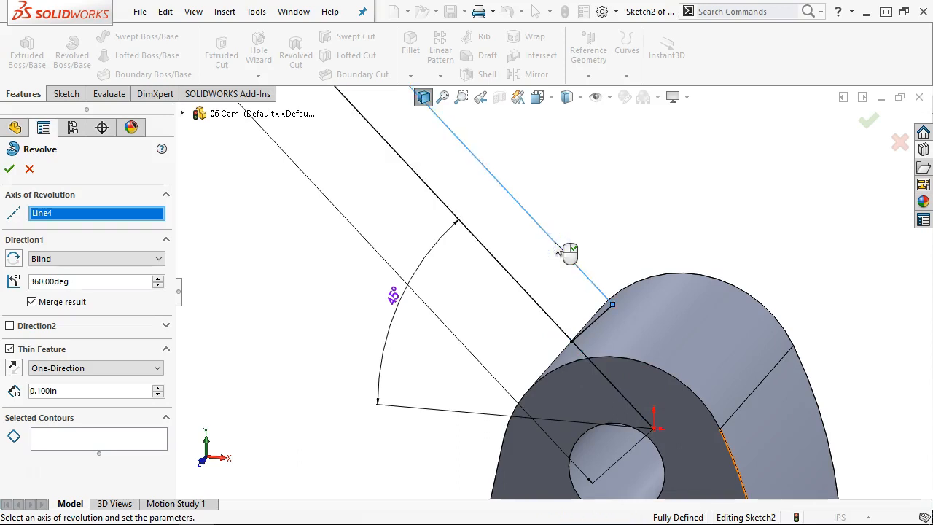
left_click(496, 268)
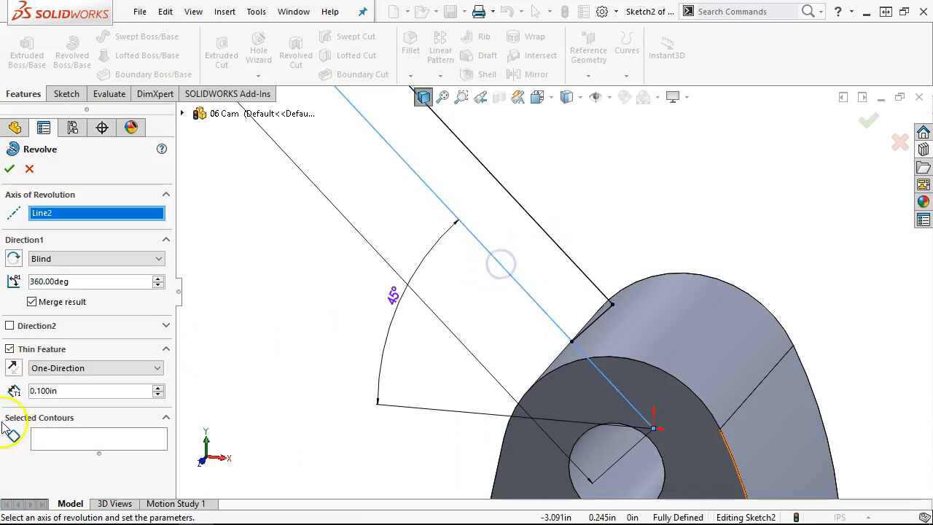
left_click(62, 442)
left_click(502, 209)
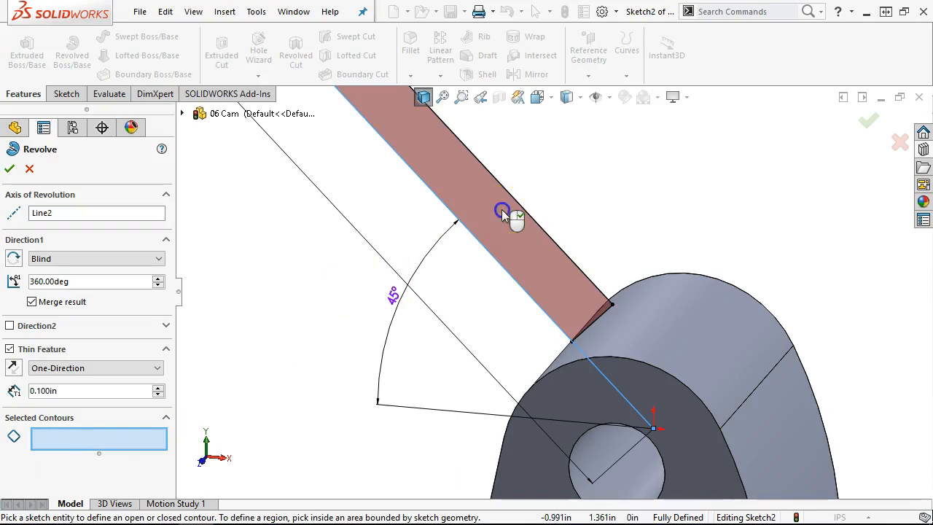
scroll(616, 219, "up", 5)
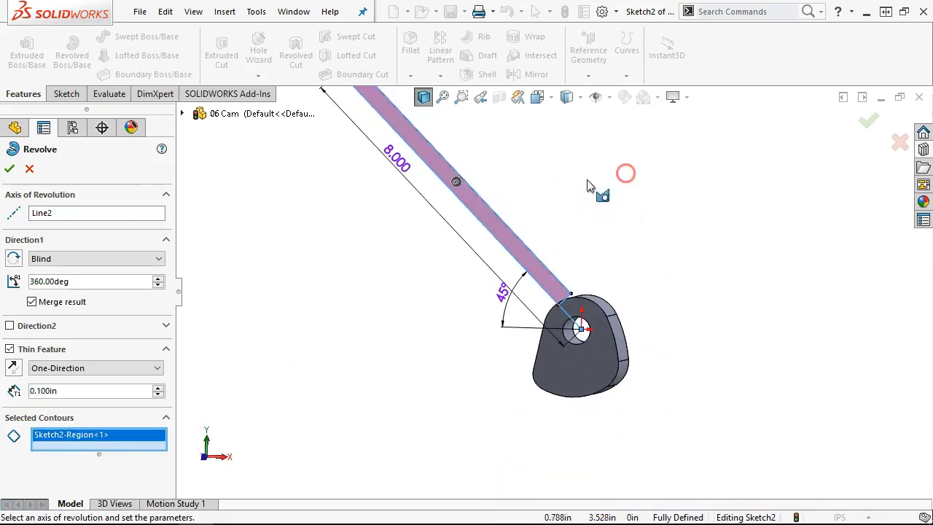
left_click(8, 172)
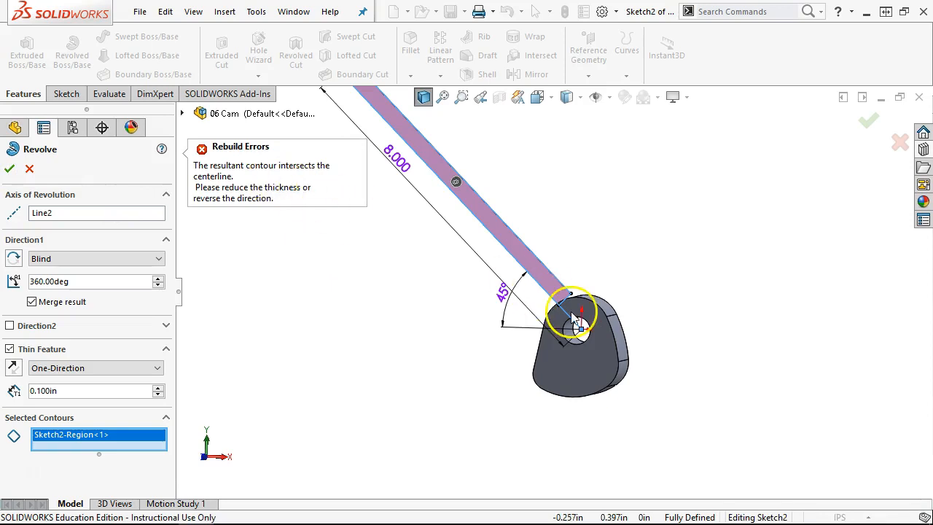
scroll(569, 317, "down", 3)
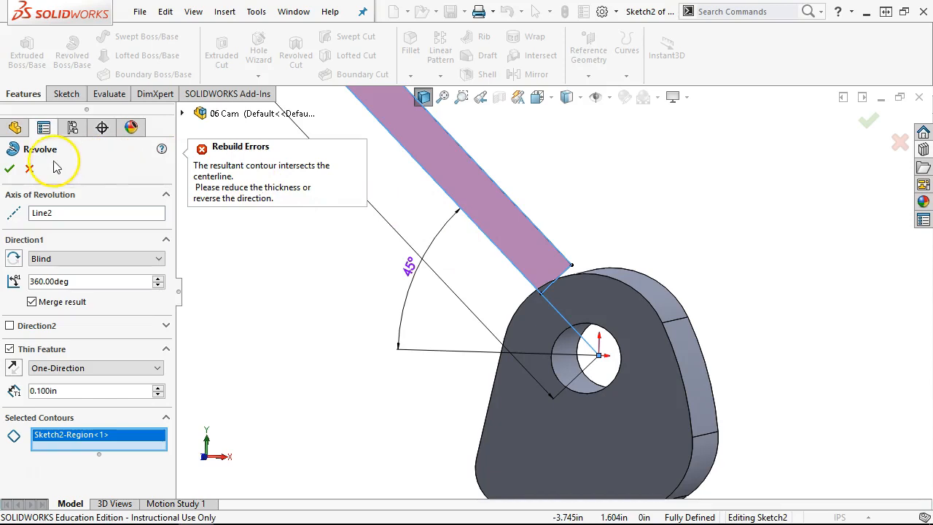
left_click(30, 169)
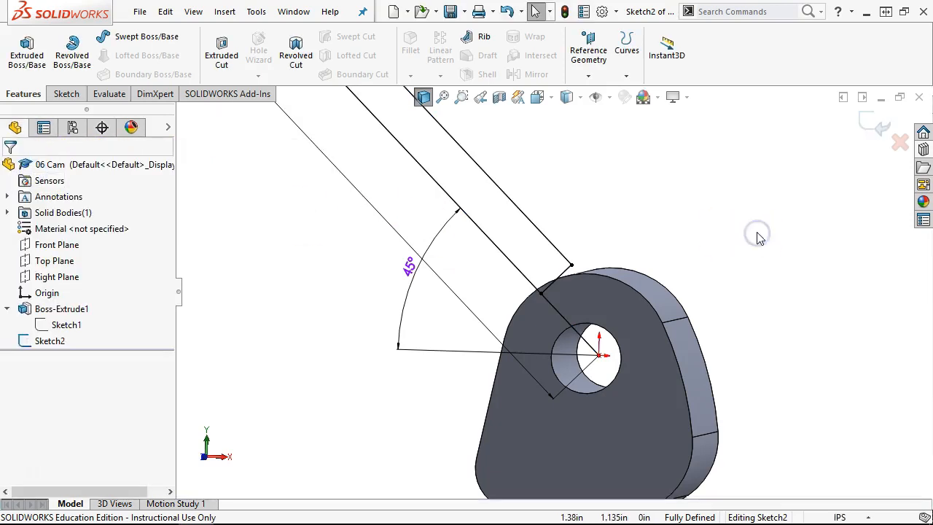
- Try to trim the 8 in line's segment inside the cam, accepting the loss of its dimensions, and undo the trim
key("ctrl+1")
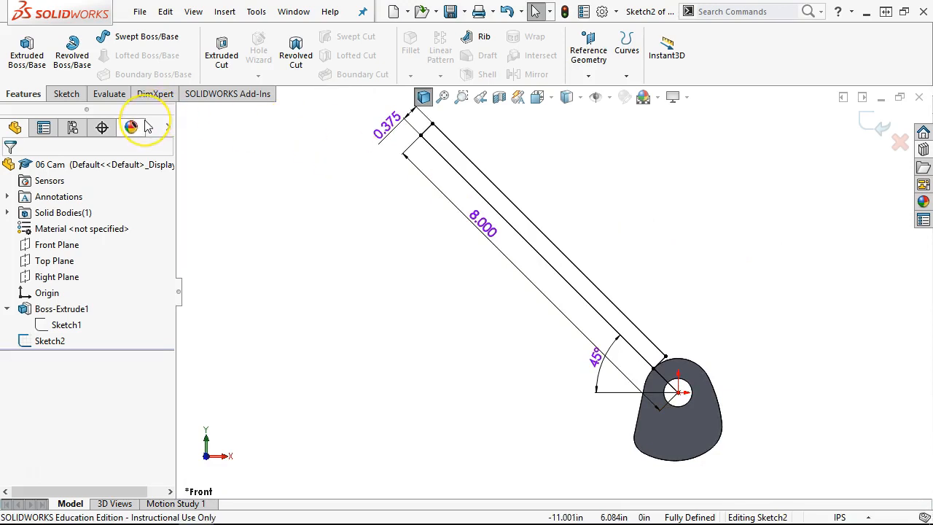
left_click(67, 93)
left_click(211, 51)
scroll(625, 385, "down", 4)
left_click(700, 330)
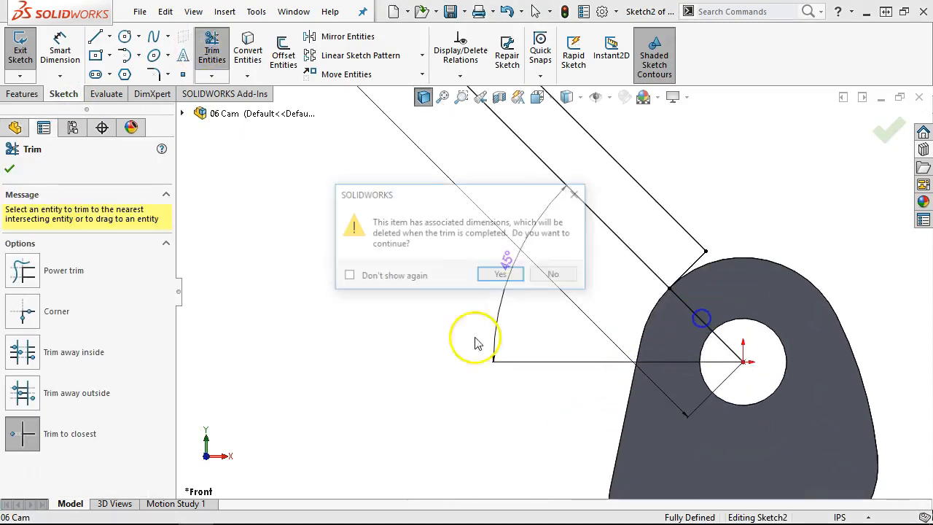
left_click(514, 275)
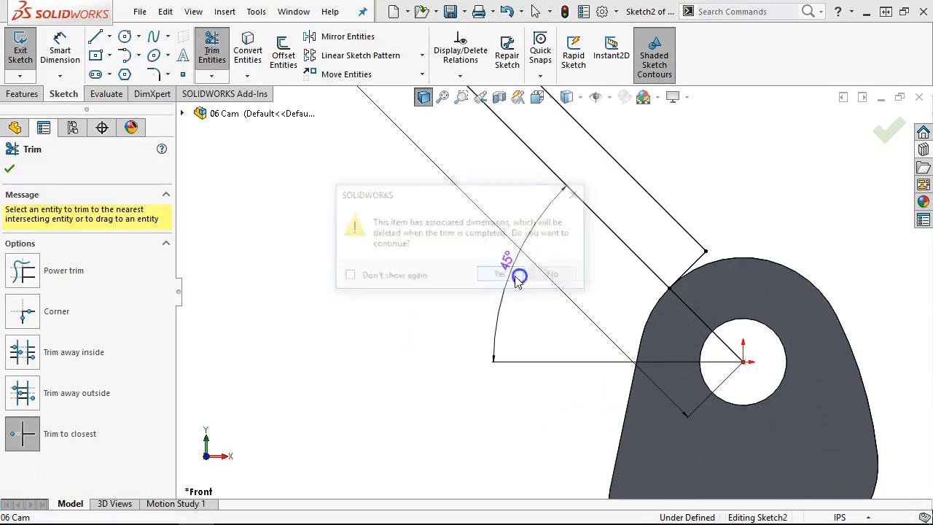
scroll(364, 308, "up", 6)
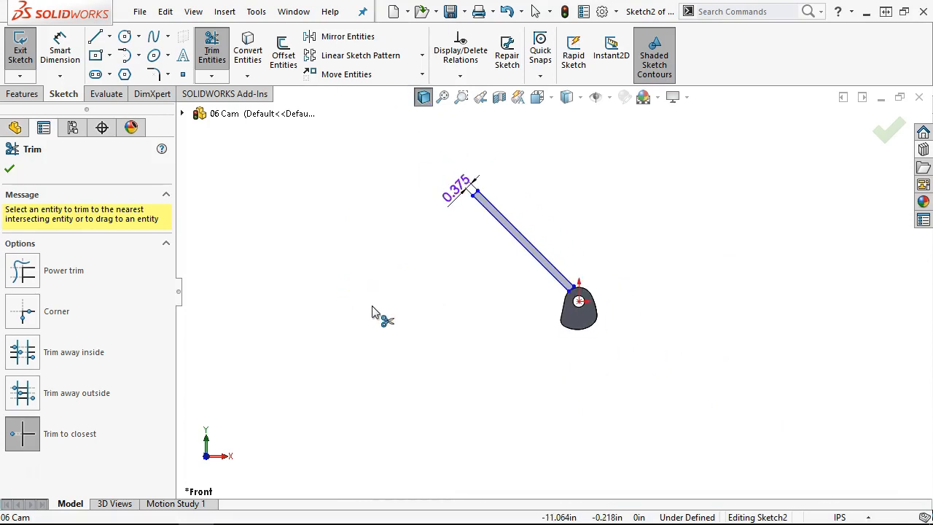
key("ctrl+z")
- Split the 8 in line with Split Entities at a point between the handle profile's lower corner and the origin
scroll(554, 277, "down", 2)
scroll(555, 279, "down", 2)
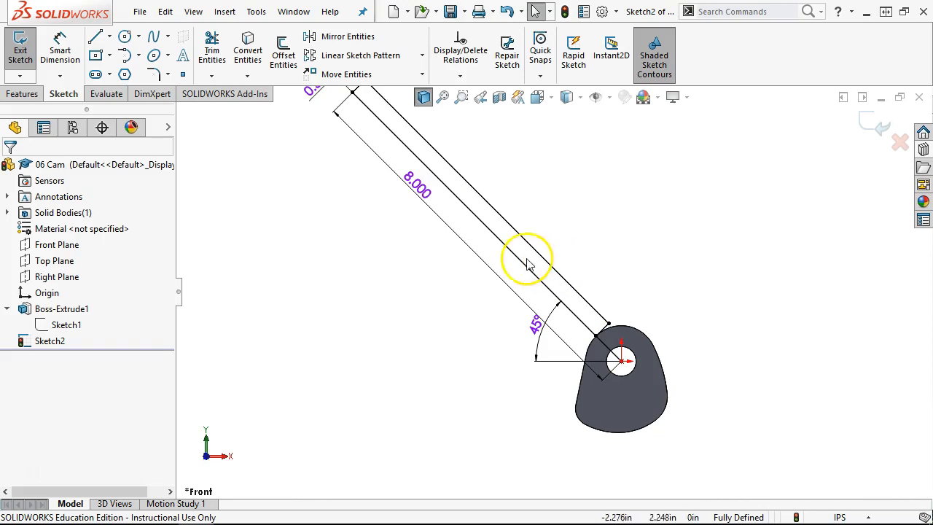
left_click(235, 12)
left_click(237, 13)
left_click(255, 11)
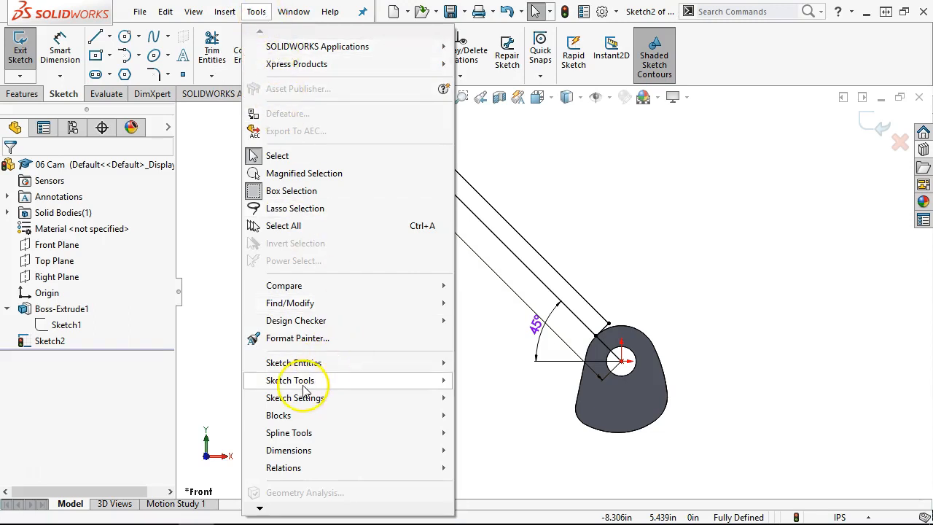
mouse_move(305, 385)
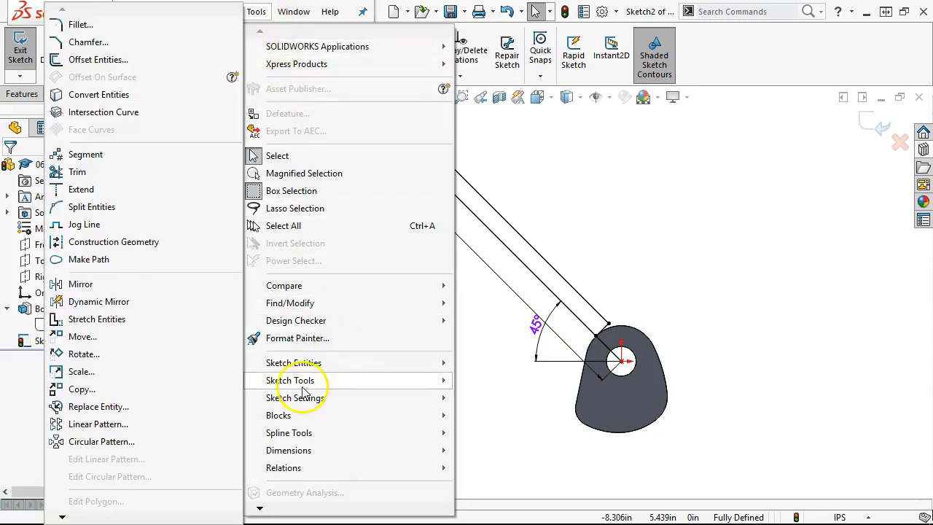
left_click(95, 211)
left_click(93, 208)
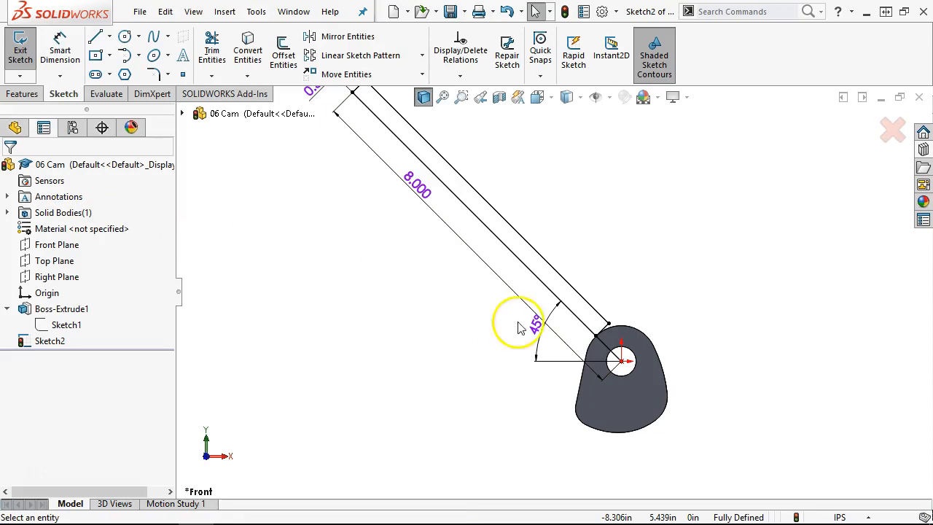
scroll(659, 306, "down", 5)
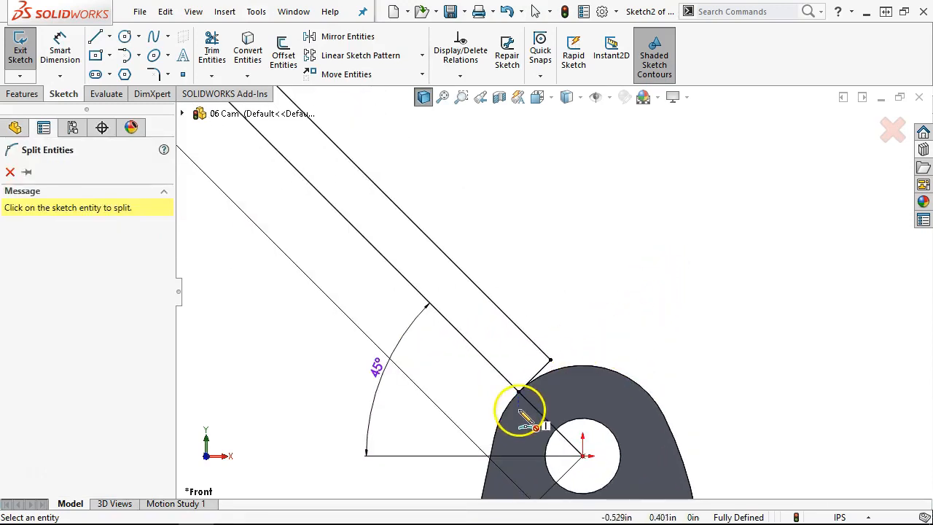
left_click(535, 407)
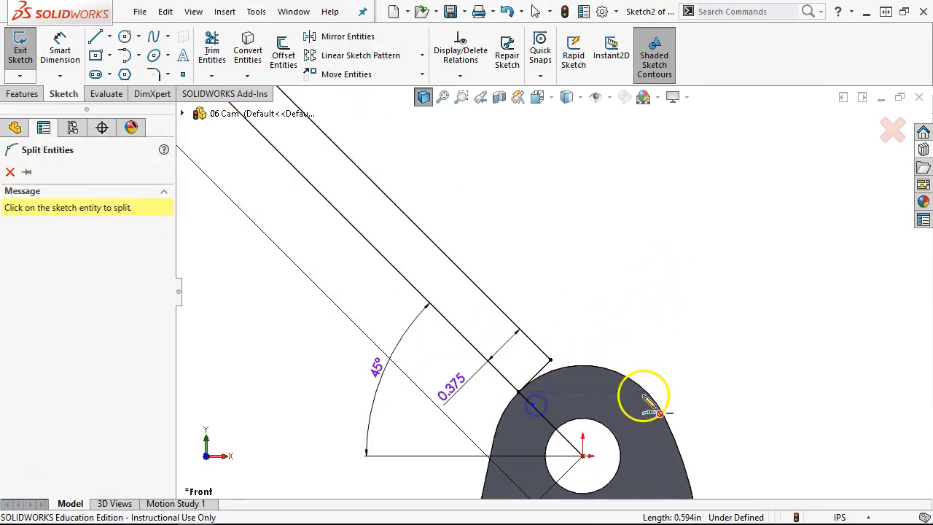
right_click(651, 290)
left_click(688, 349)
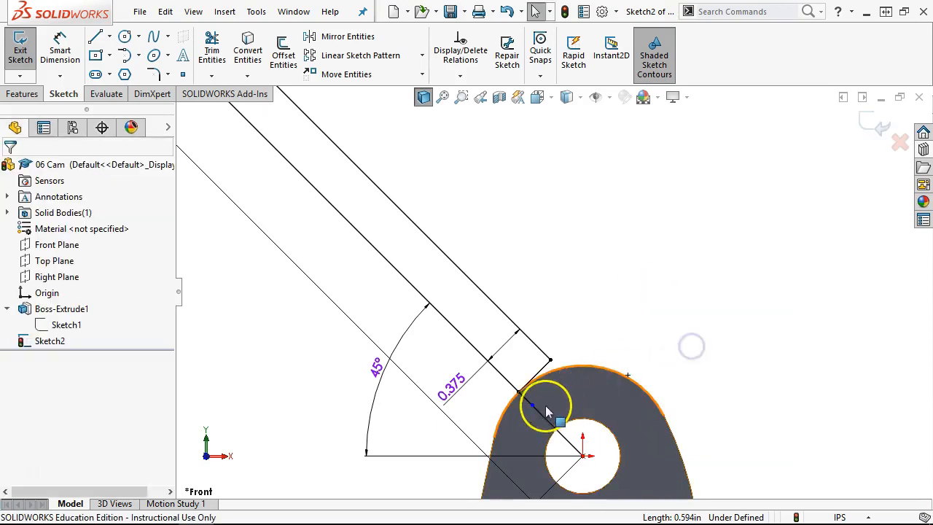
- Merge the split point with the profile's lower corner and convert the short segment to the origin into construction geometry
mouse_move(533, 406)
left_mouse_down()
mouse_move(508, 382)
mouse_move(517, 392)
left_mouse_up()
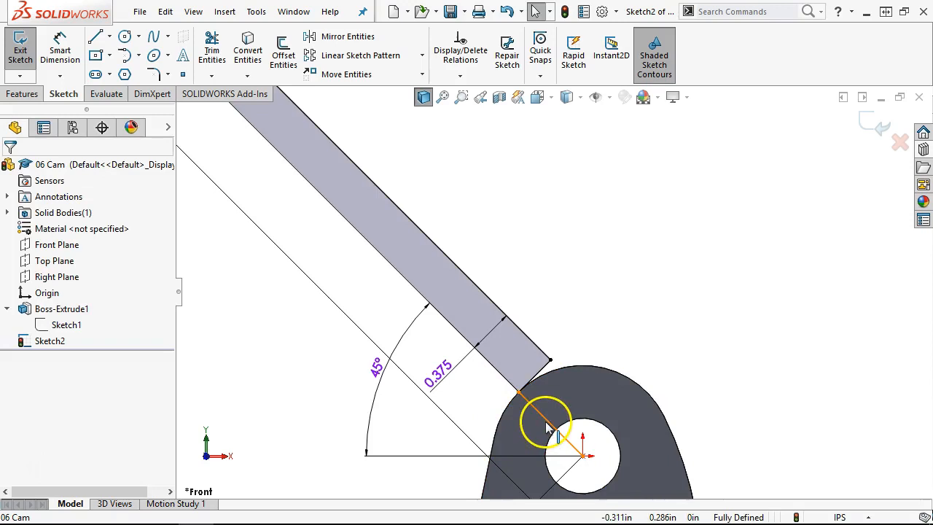
left_click(548, 426)
left_click(610, 380)
left_click(606, 311)
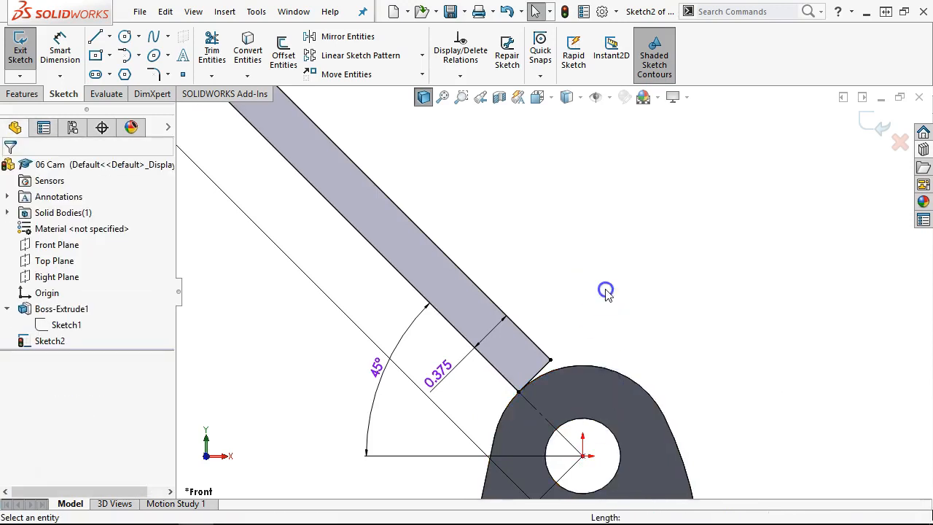
- Revolve the closed handle profile 360 degrees about the construction segment as a Blind boss with Merge result on
scroll(607, 291, "up", 3)
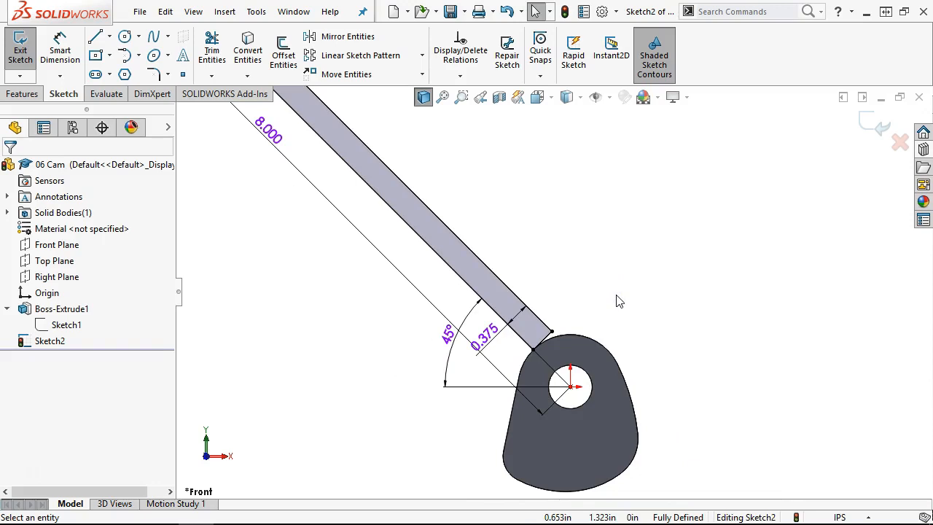
scroll(569, 280, "up", 3)
scroll(510, 251, "down", 2)
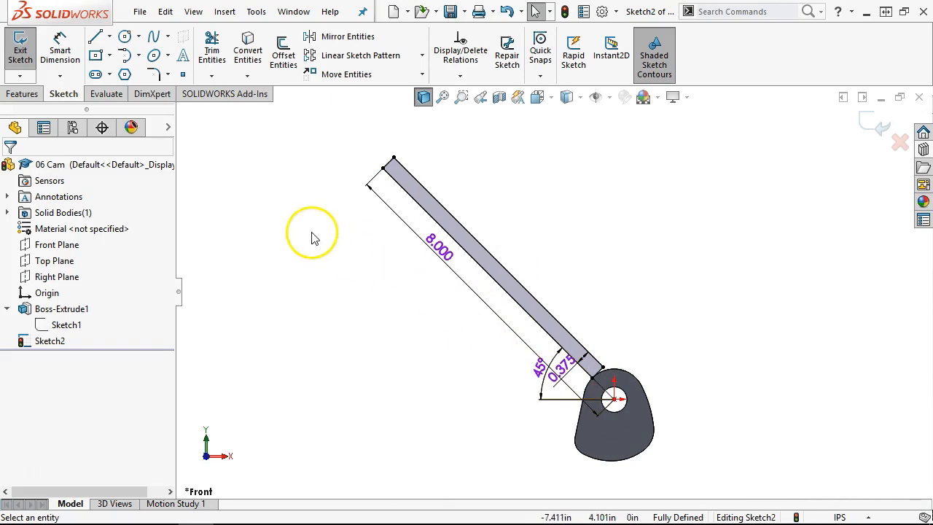
left_click(22, 93)
left_click(71, 59)
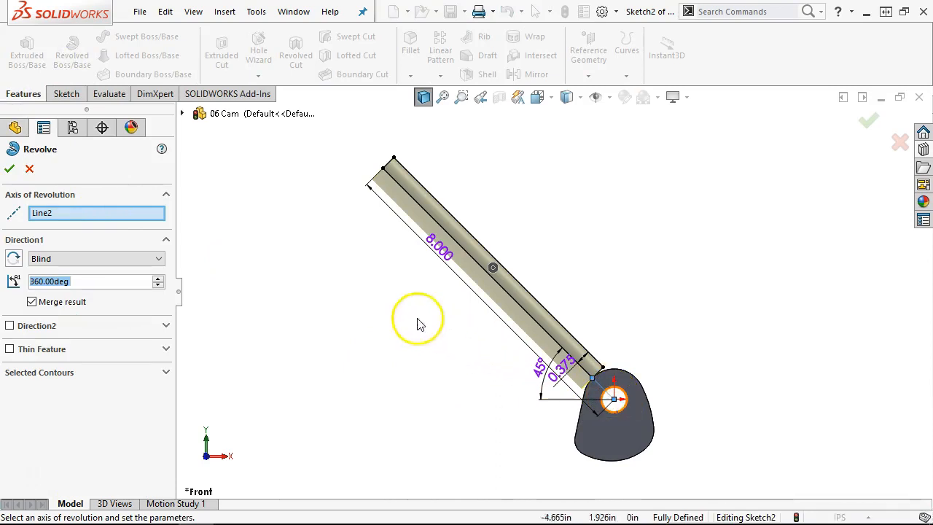
left_click(9, 169)
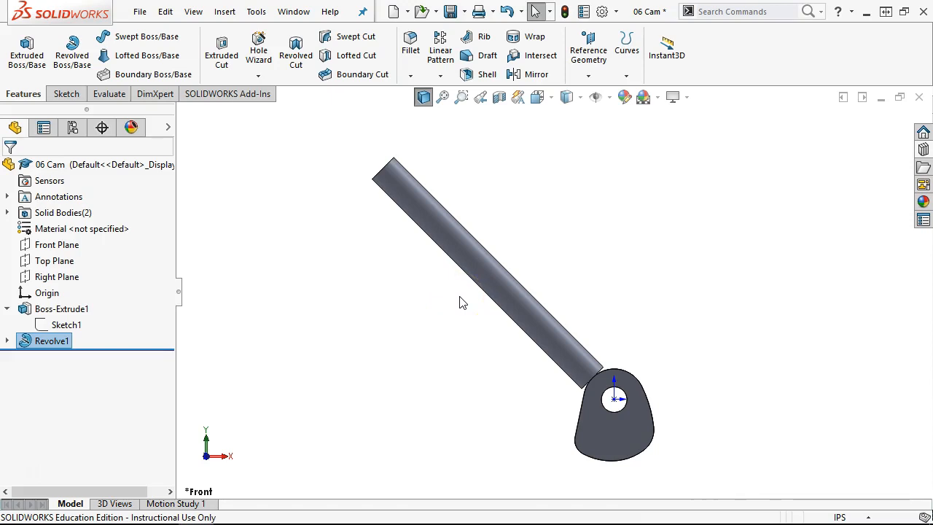
- Preview a Dome with a 0.375 in distance on the circular face at the handle's free end
middle_click_drag(412, 266, 454, 340)
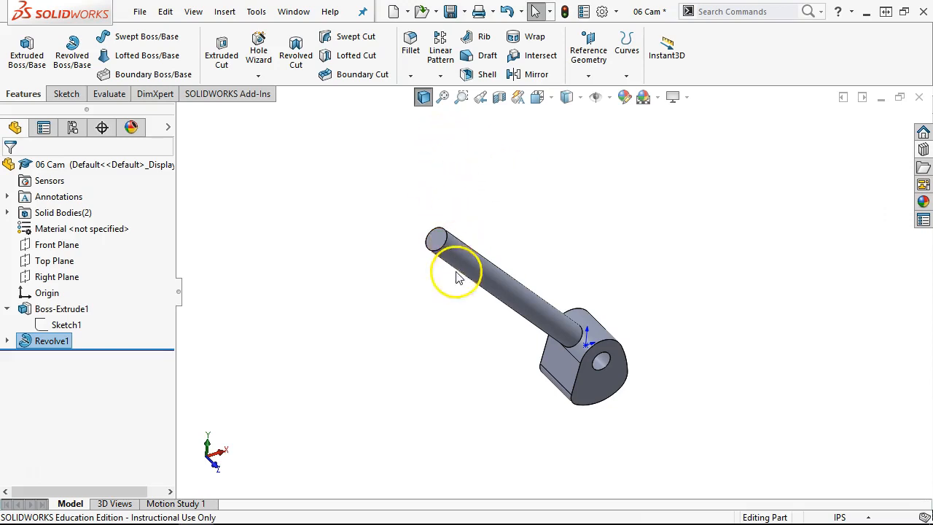
scroll(446, 241, "down", 2)
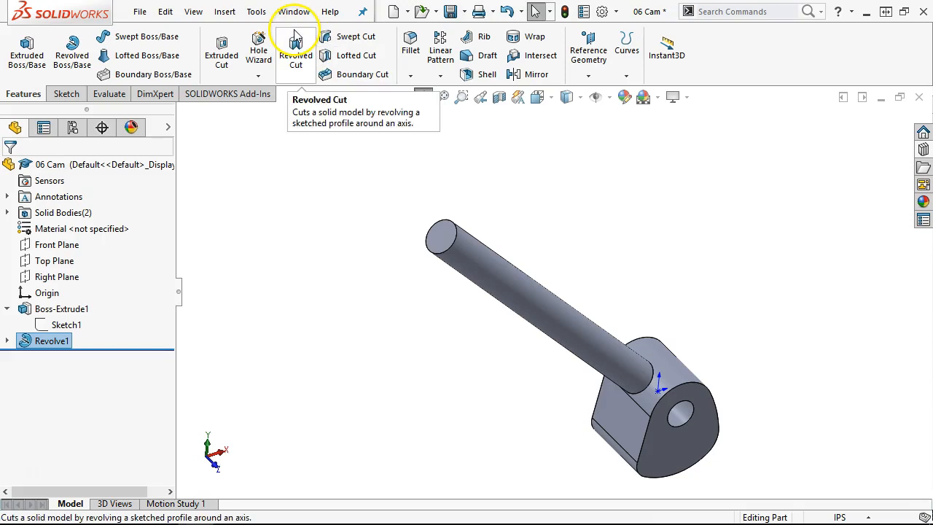
left_click(258, 11)
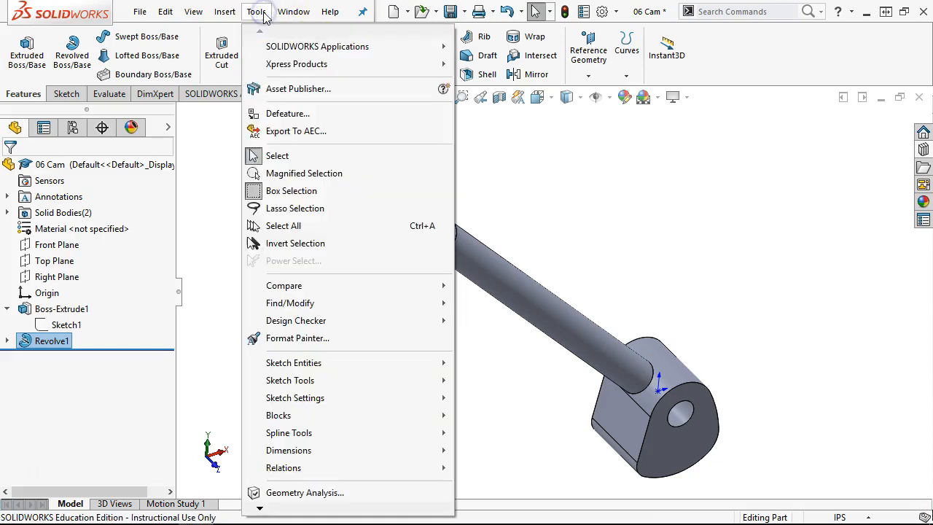
left_click(223, 14)
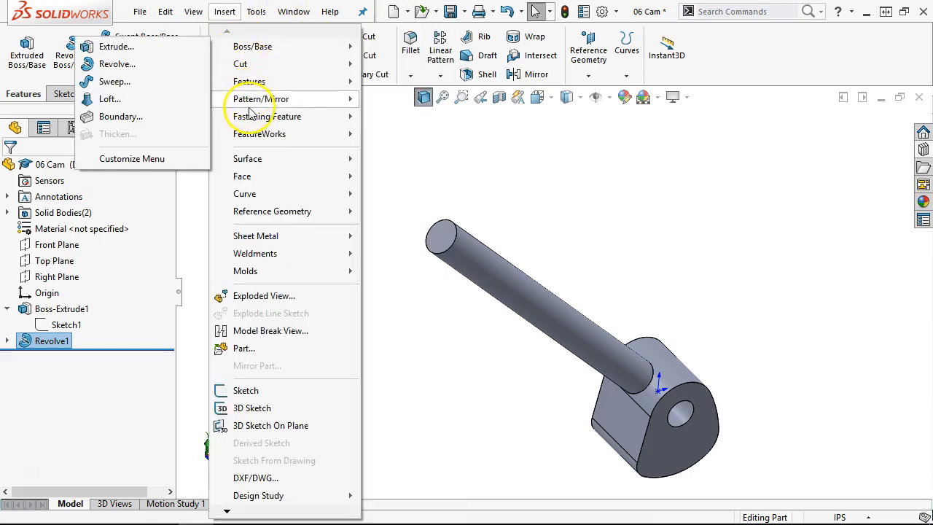
mouse_move(251, 83)
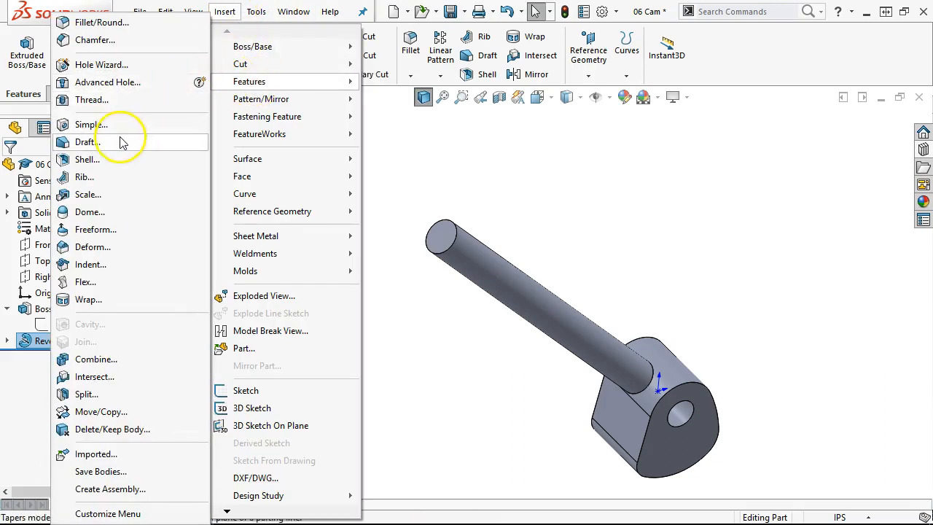
left_click(106, 211)
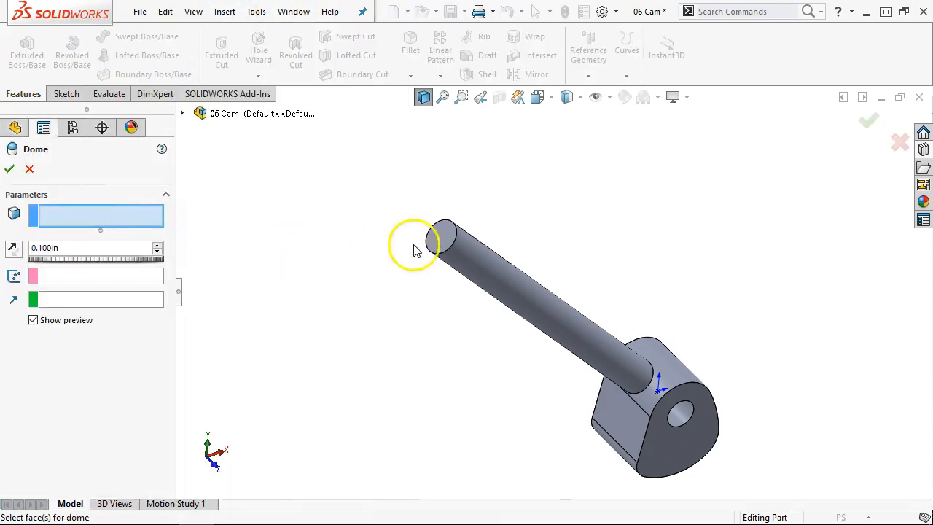
left_click(437, 236)
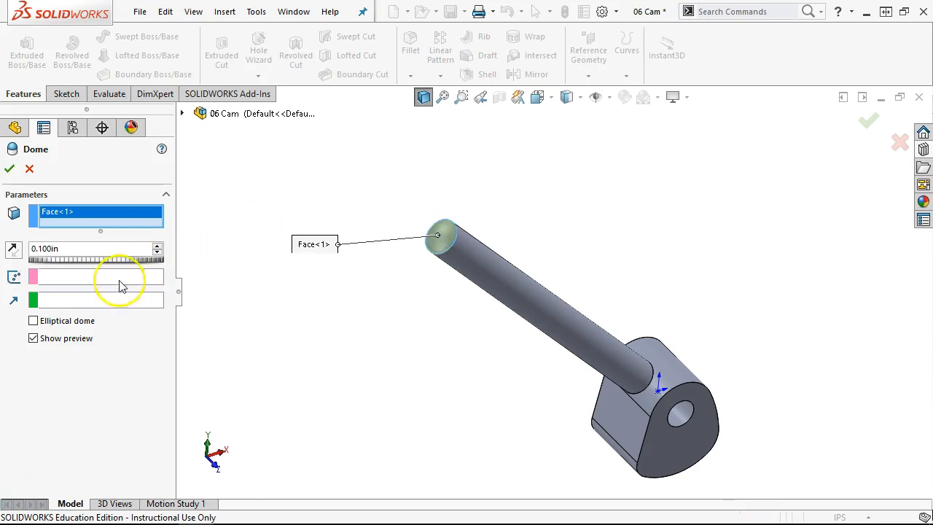
double_click(69, 249)
type(".375")
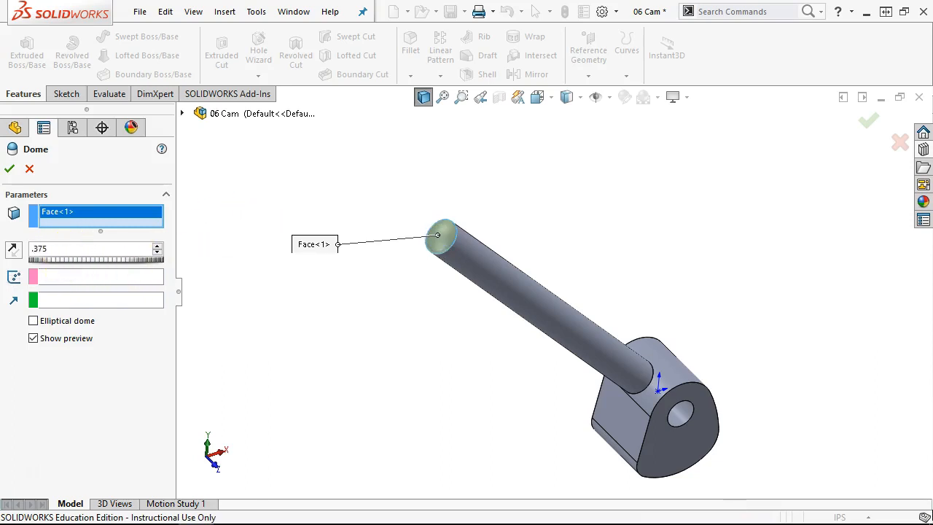
key("Tab")
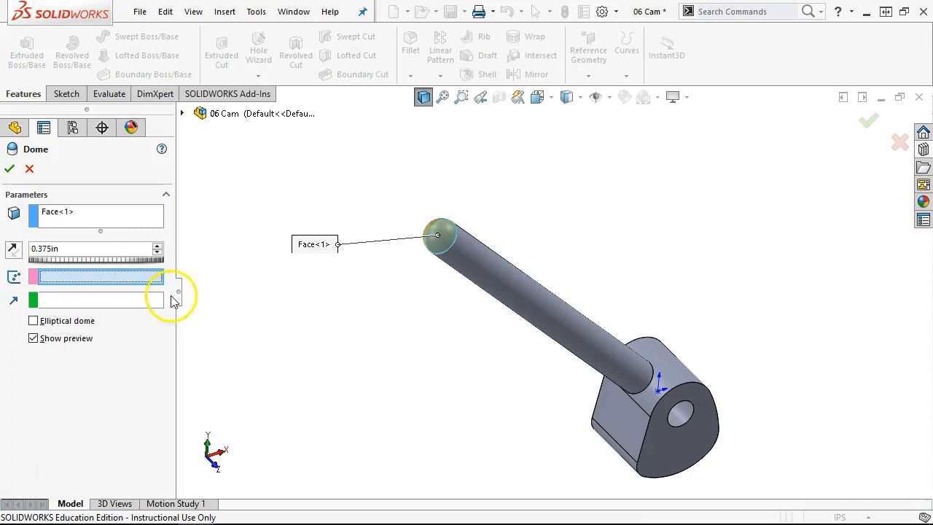
- Try a 0.475 in dome distance, then an elliptical dome raised to 0.775 in, and cancel the Dome
middle_click_drag(281, 322, 281, 322)
scroll(418, 125, "down", 6)
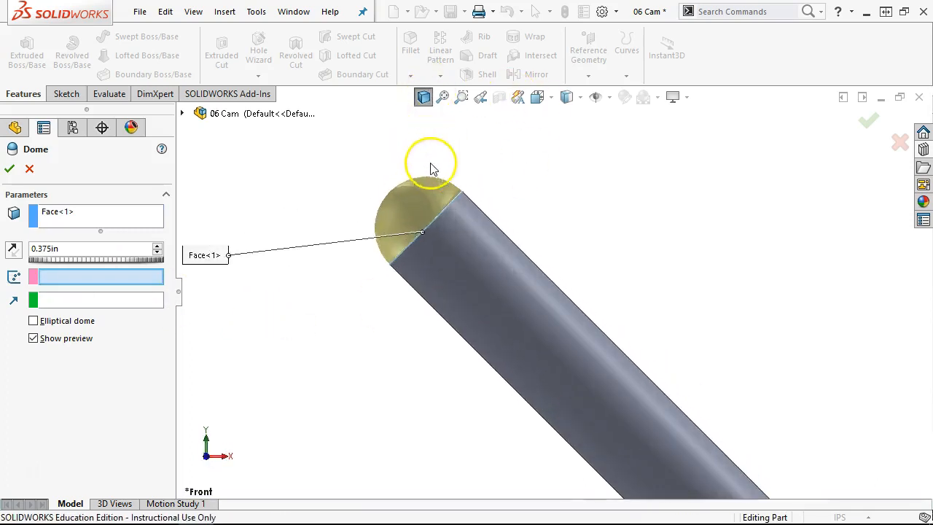
left_click_drag(131, 259, 84, 257)
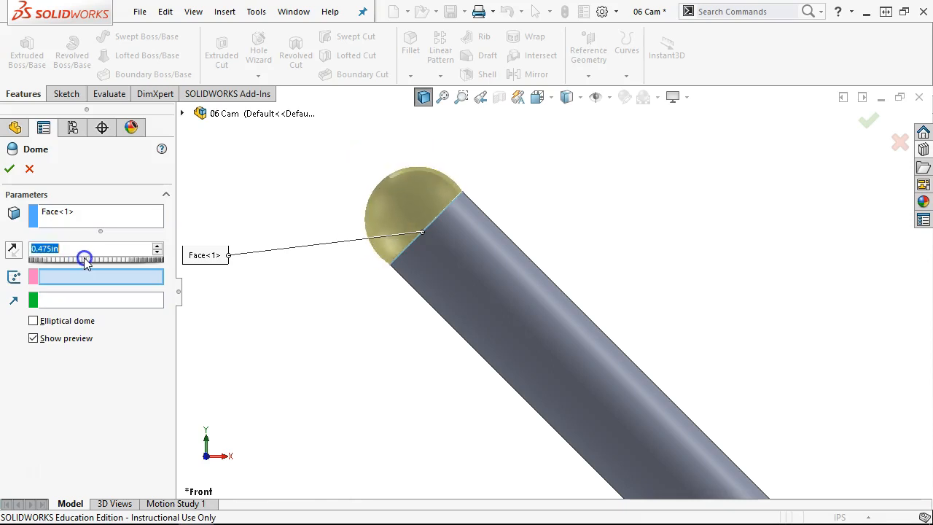
left_click(33, 321)
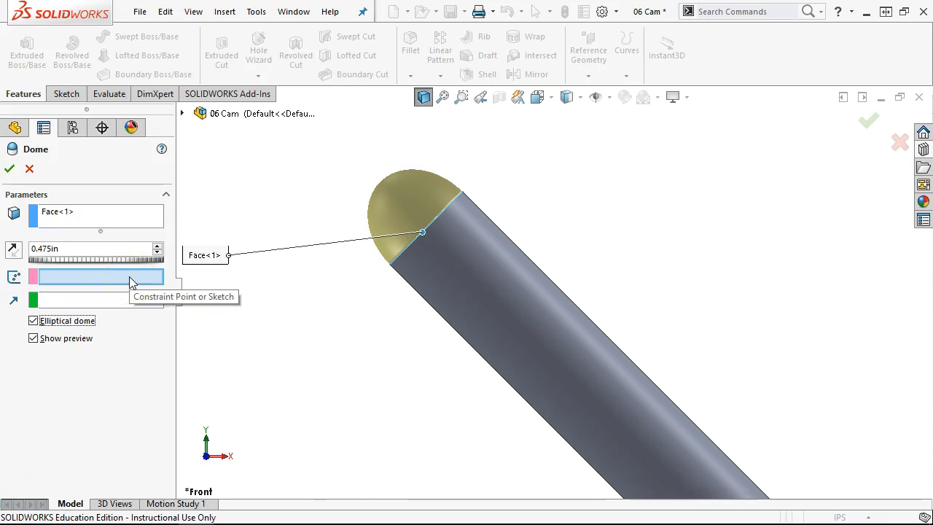
left_click_drag(131, 259, 105, 261)
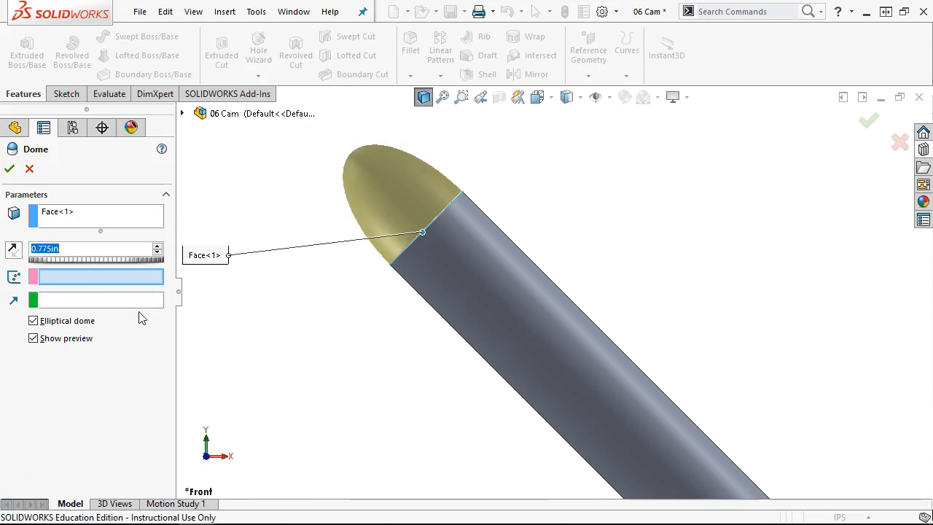
left_click(30, 168)
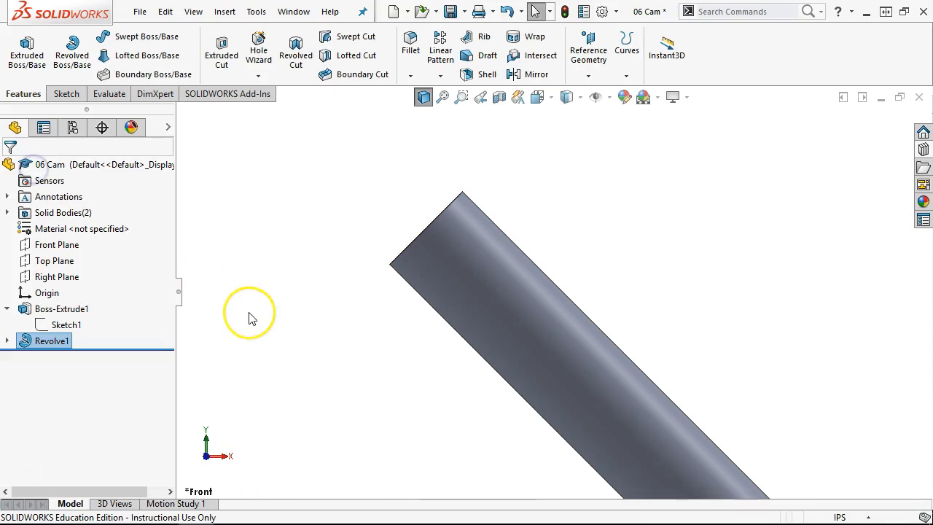
- Inspect the handle's free end, return to the isometric view and collapse Boss-Extrude1 in the feature tree
left_click(288, 305)
middle_click_drag(288, 305, 331, 367)
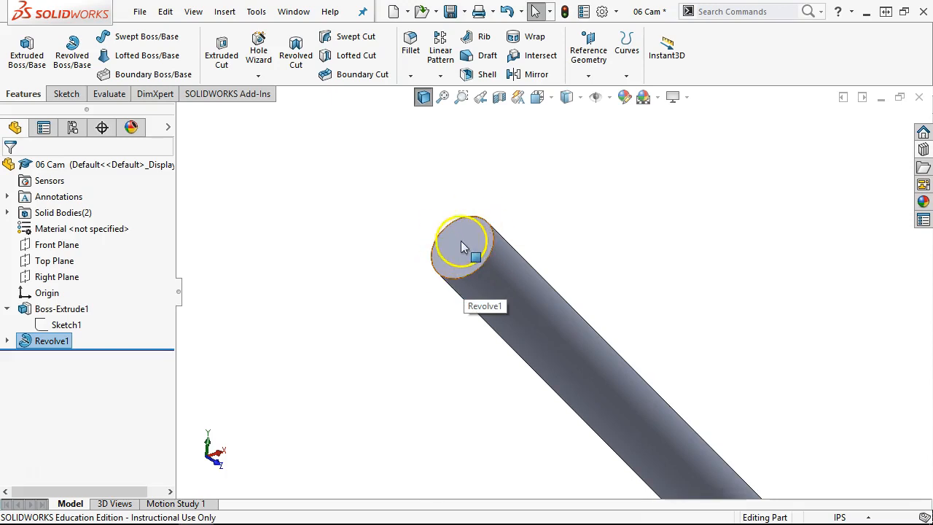
left_click(453, 331)
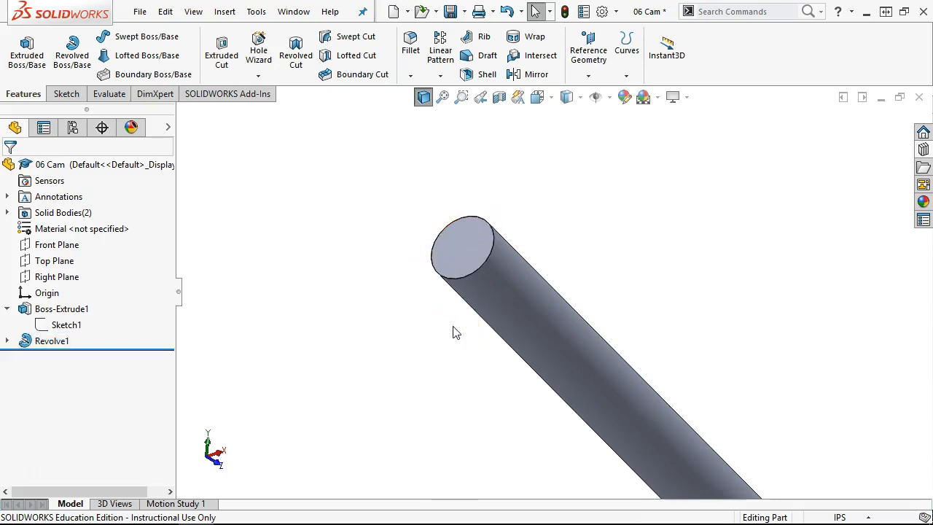
key("ctrl+7")
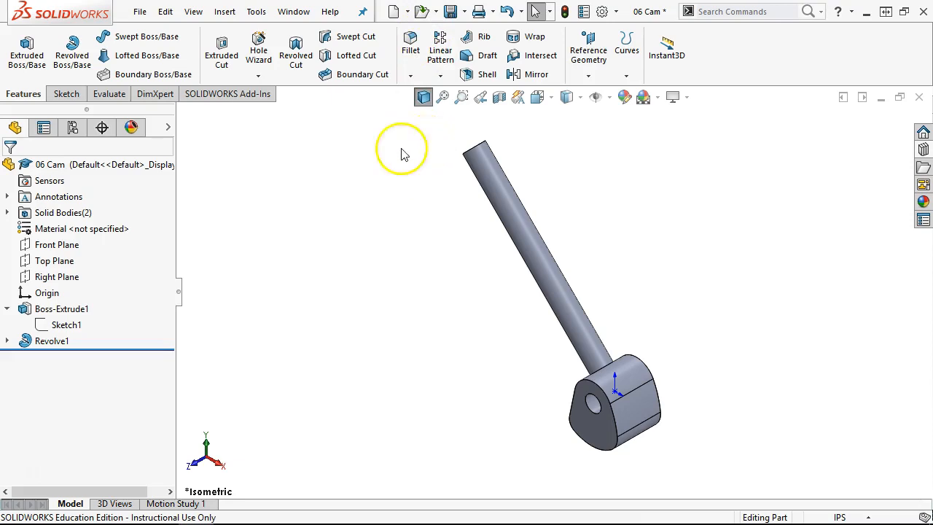
left_click(7, 309)
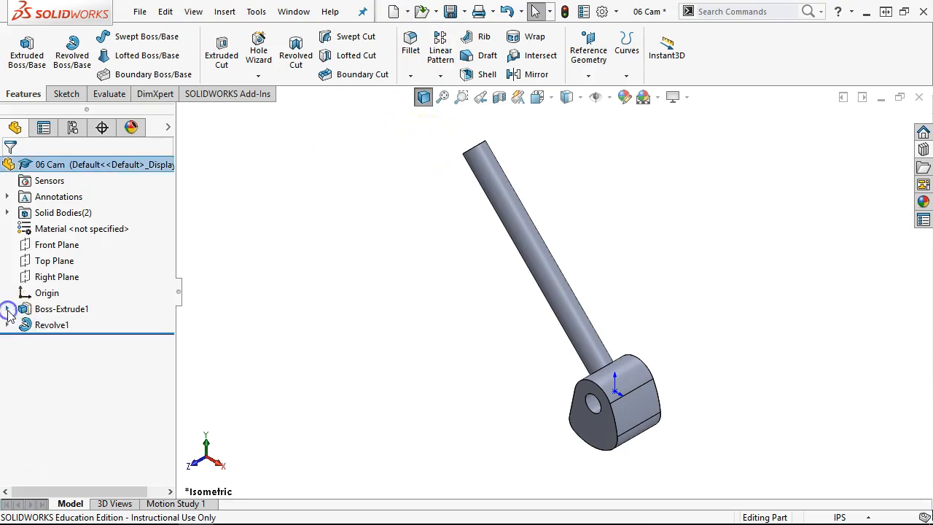
- Examine the joint between the handle and the cam body from the front
middle_click_drag(481, 375, 509, 377)
key("ctrl+1")
scroll(691, 364, "down", 5)
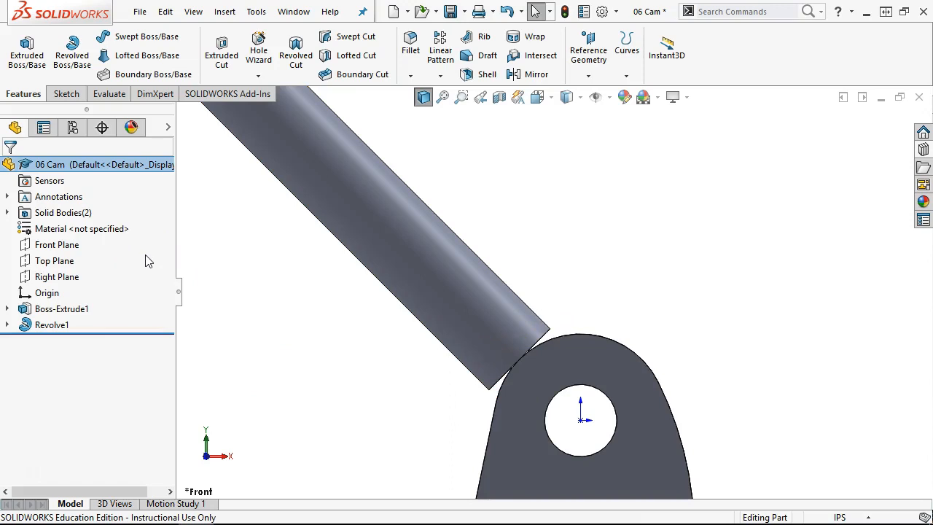
scroll(281, 291, "up", 4)
scroll(402, 223, "up", 4)
scroll(406, 220, "down", 1)
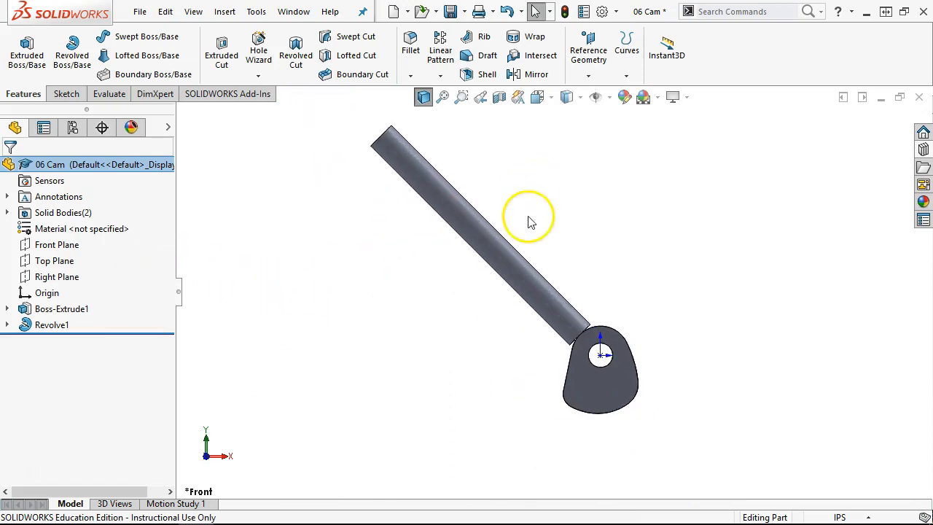
scroll(530, 222, "down", 1)
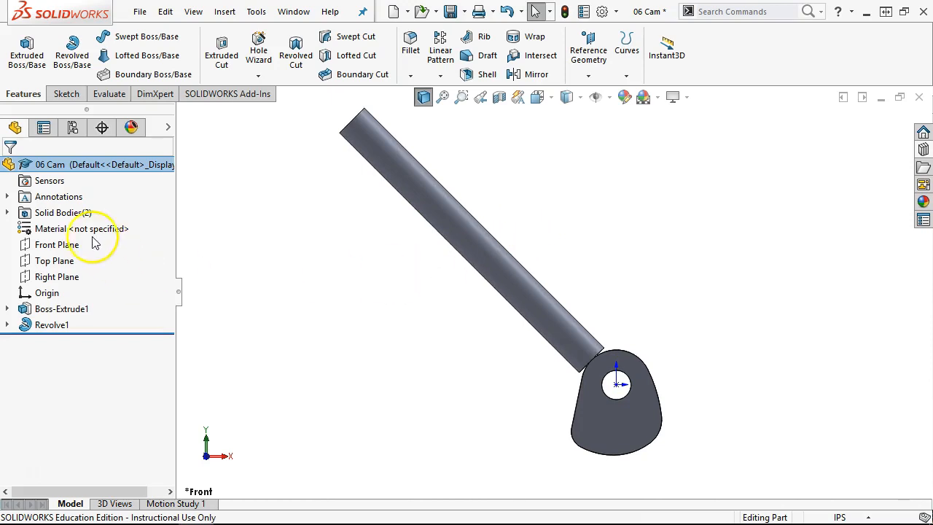
- Expand the Solid Bodies folder and identify each body, inspecting where the handle's end meets the cam's rounded edge
left_click(7, 212)
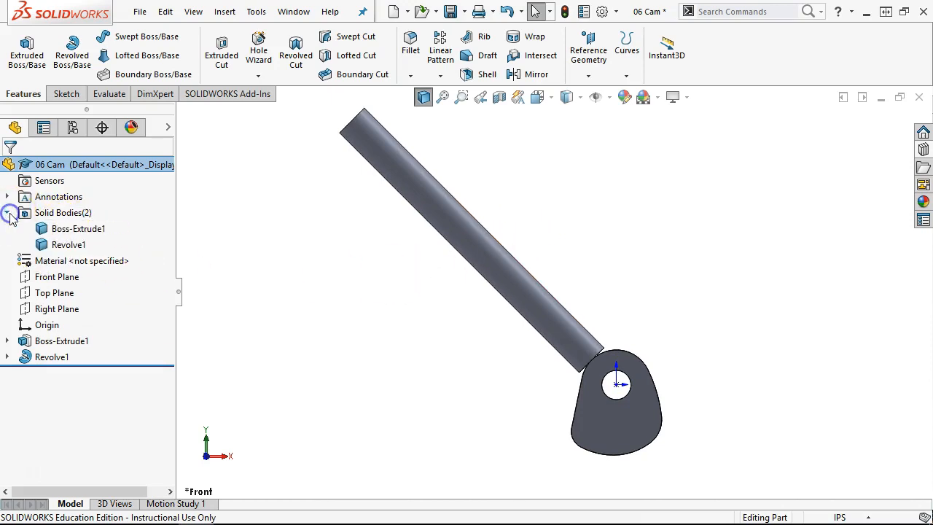
left_click(59, 221)
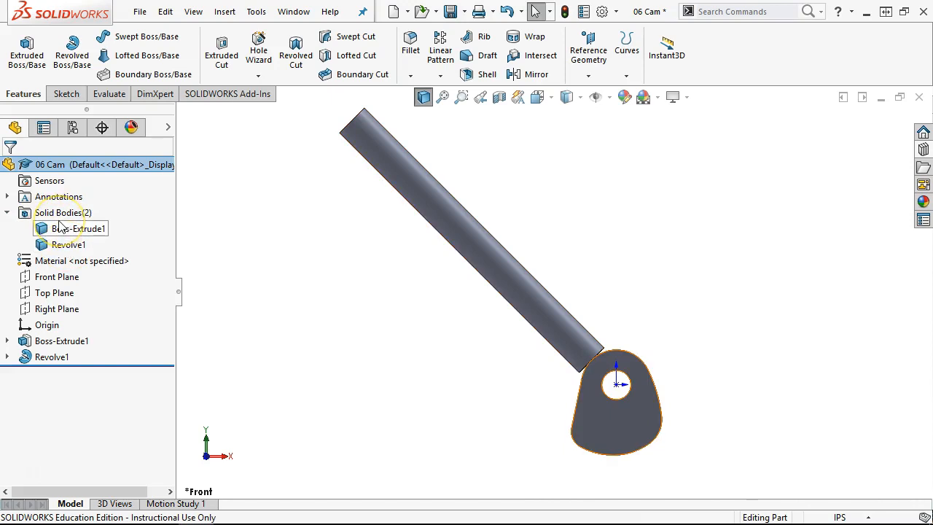
left_click(59, 212)
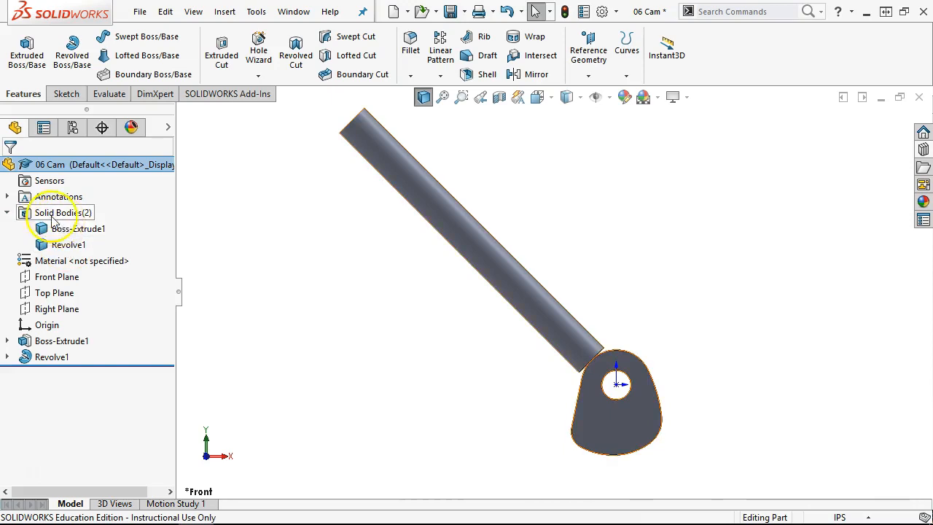
left_click(62, 231)
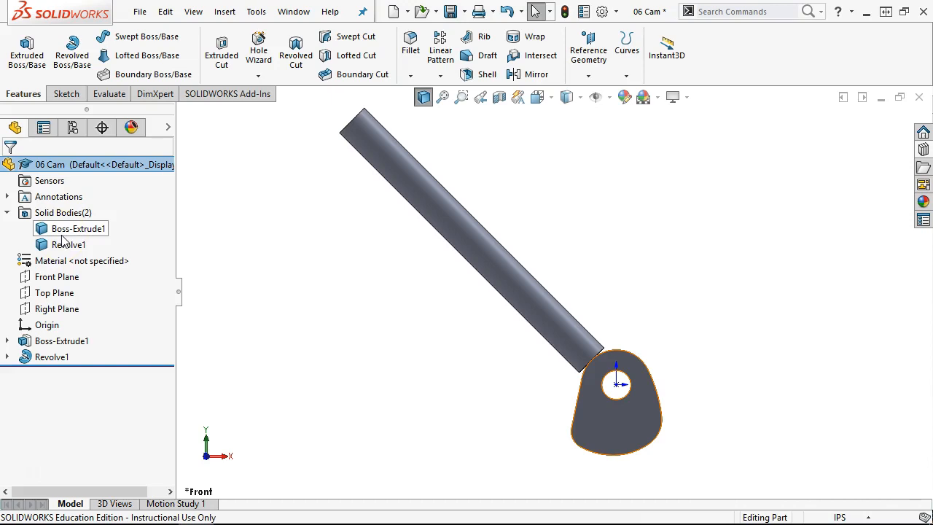
left_click(62, 235)
left_click(66, 245)
middle_click_drag(509, 371, 520, 383)
scroll(619, 386, "down", 7)
middle_click_drag(562, 307, 558, 300)
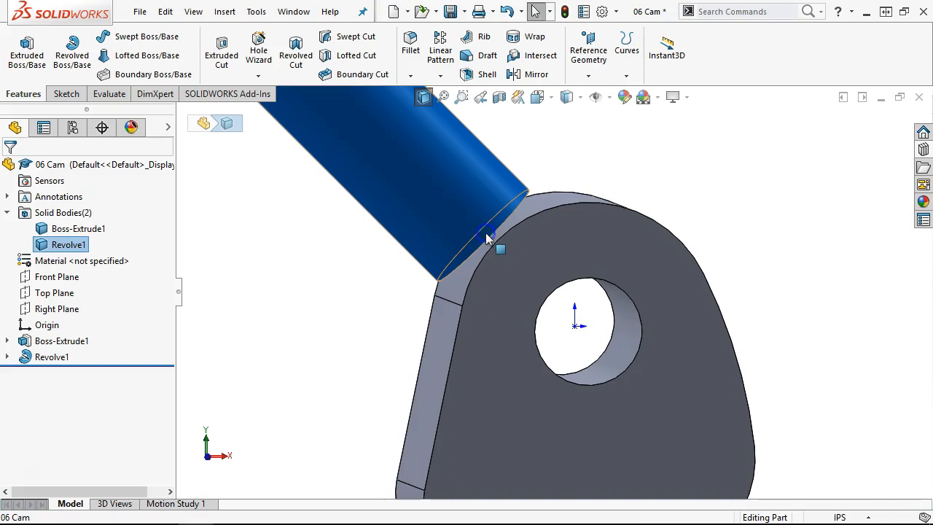
left_click(301, 276)
key("ctrl+1")
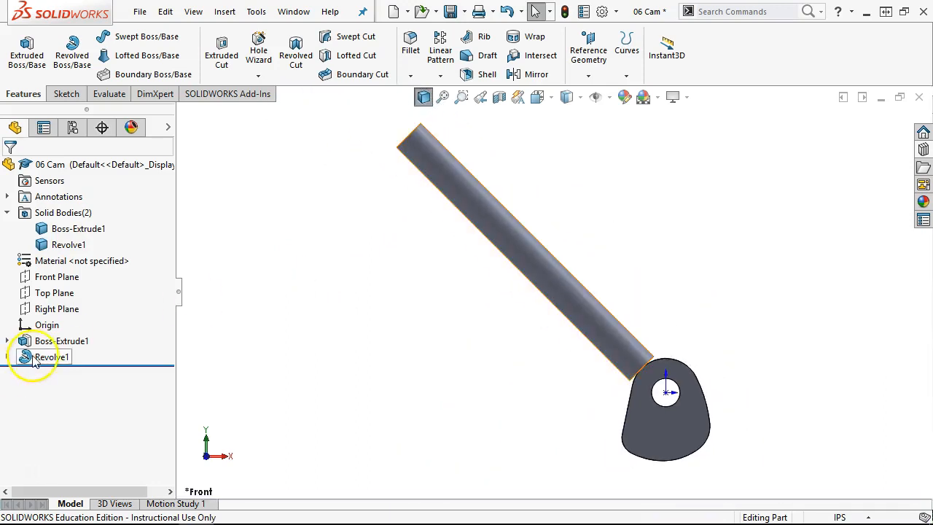
- Reopen the Revolve1 feature definition, review its Merge result option near the handle joint, and accept the feature
right_click(32, 357)
left_click(47, 193)
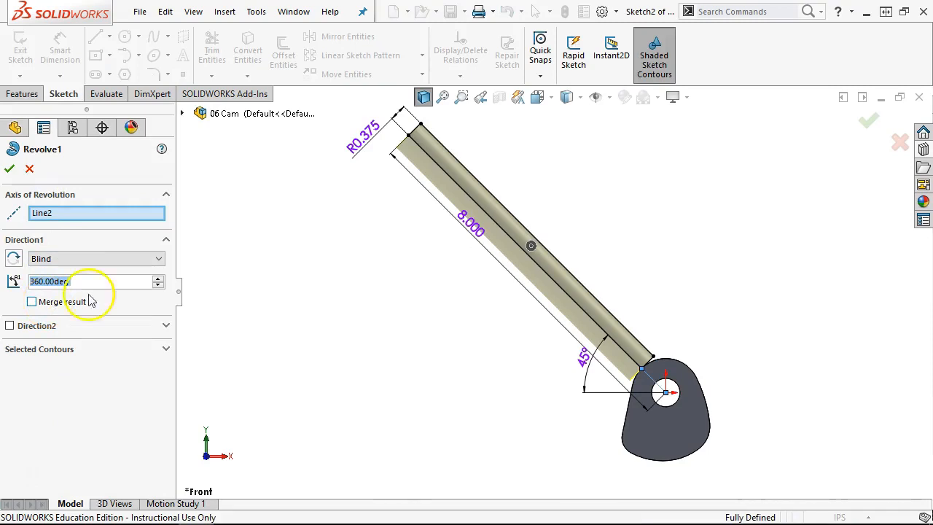
scroll(707, 434, "down", 5)
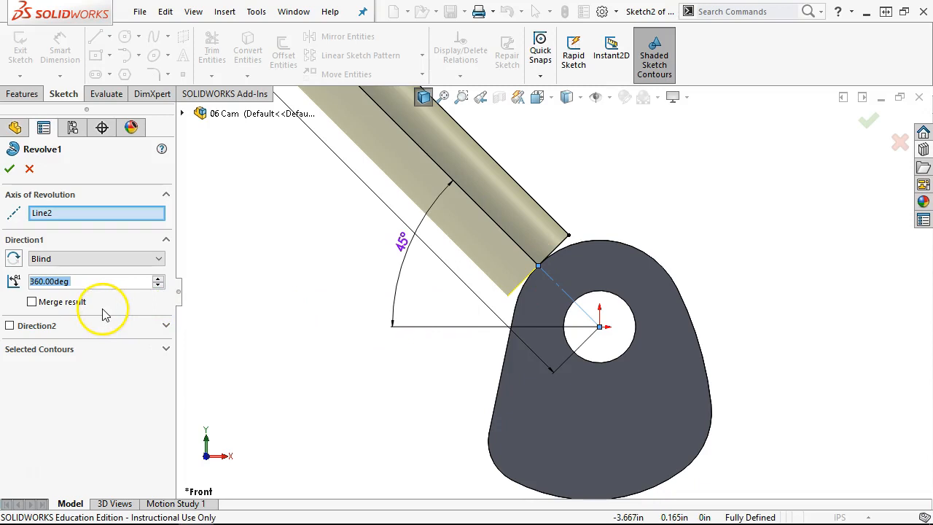
left_click(45, 306)
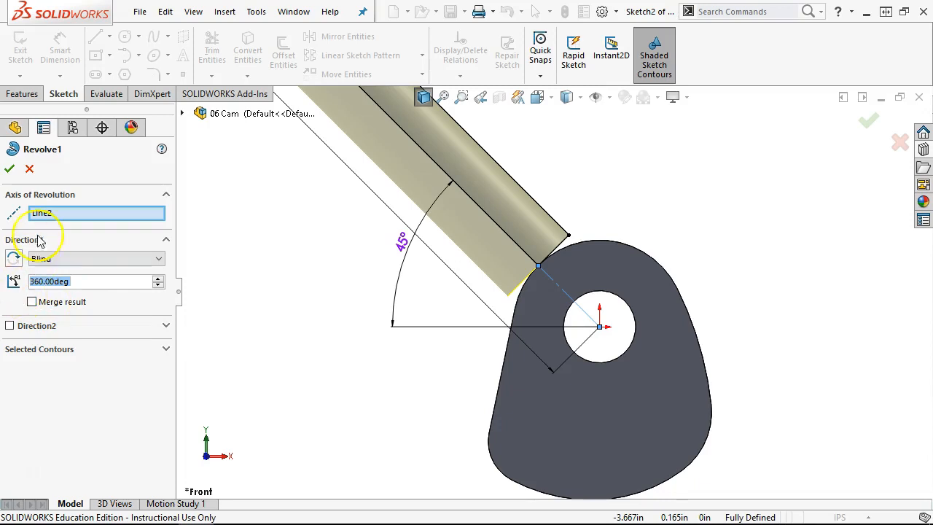
left_click(11, 168)
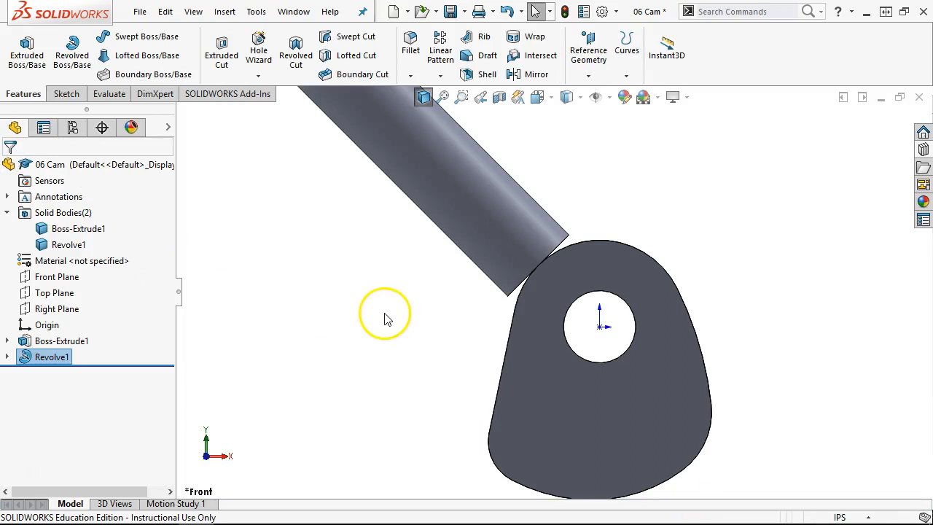
scroll(494, 258, "up", 5)
scroll(496, 189, "down", 3)
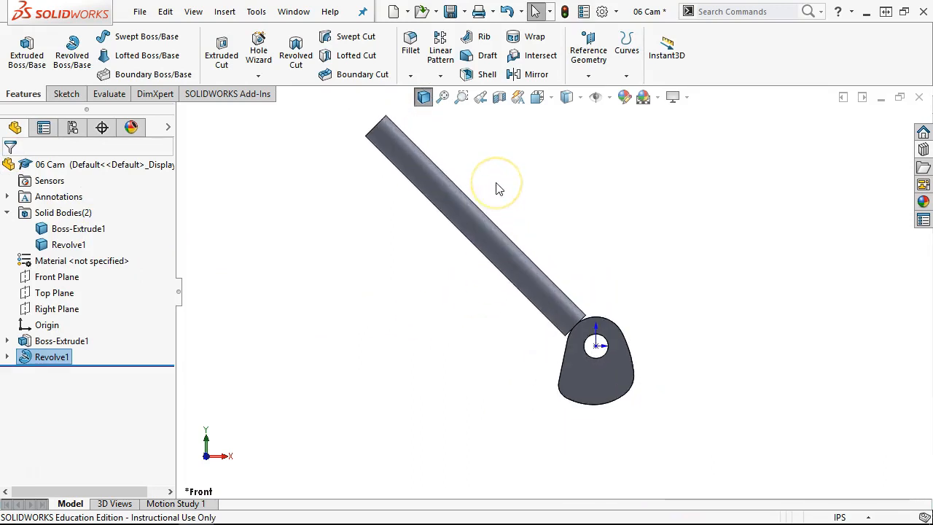
scroll(497, 206, "up", 1)
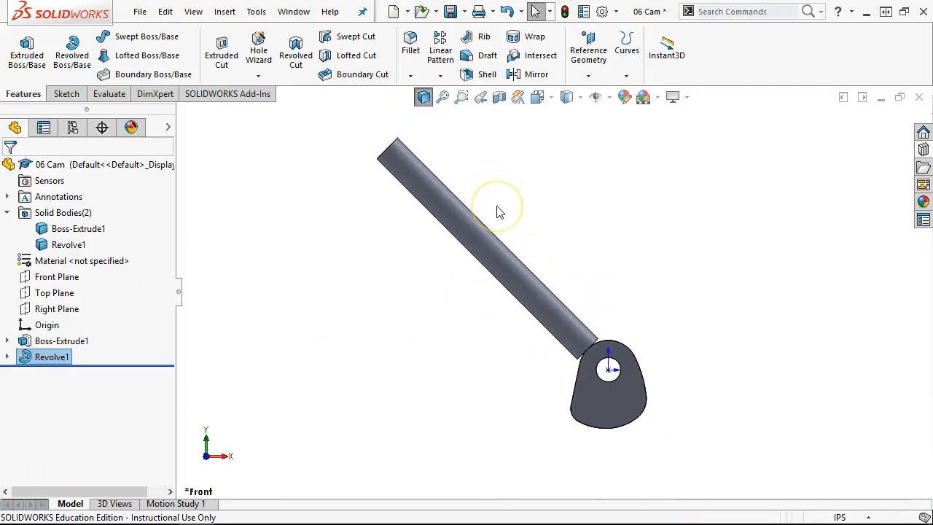
scroll(497, 206, "down", 1)
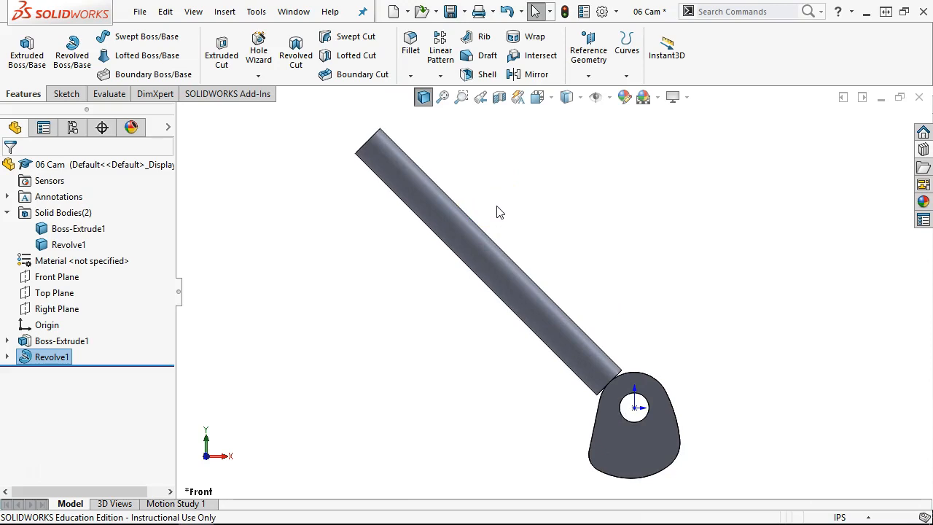
left_click(465, 213)
left_click(320, 309)
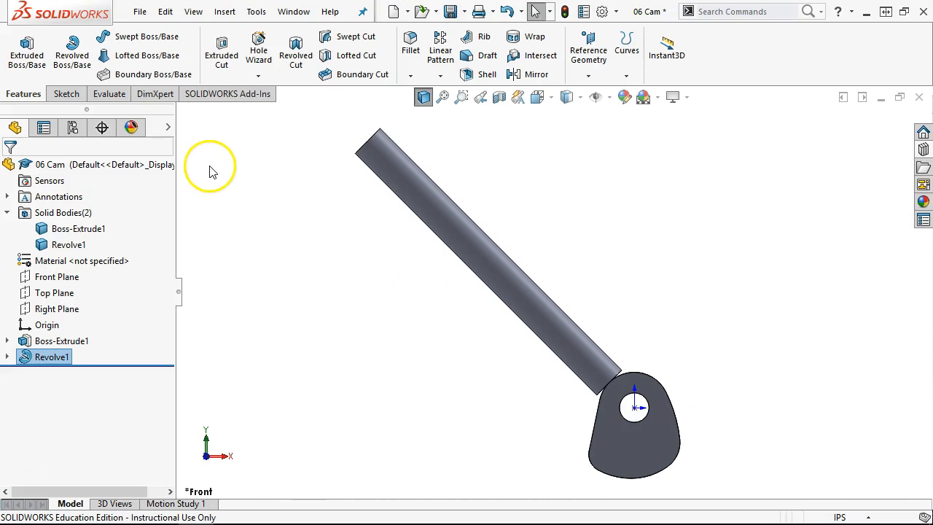
left_click(253, 12)
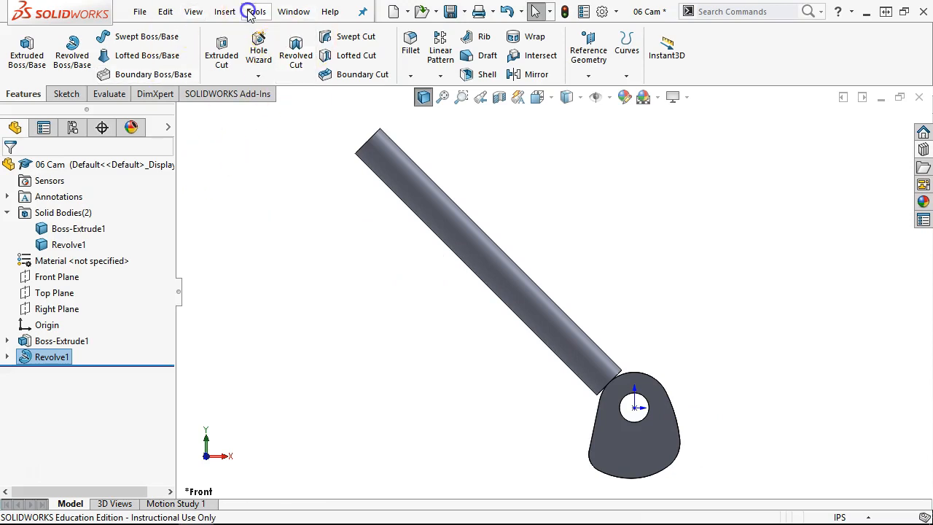
mouse_move(234, 15)
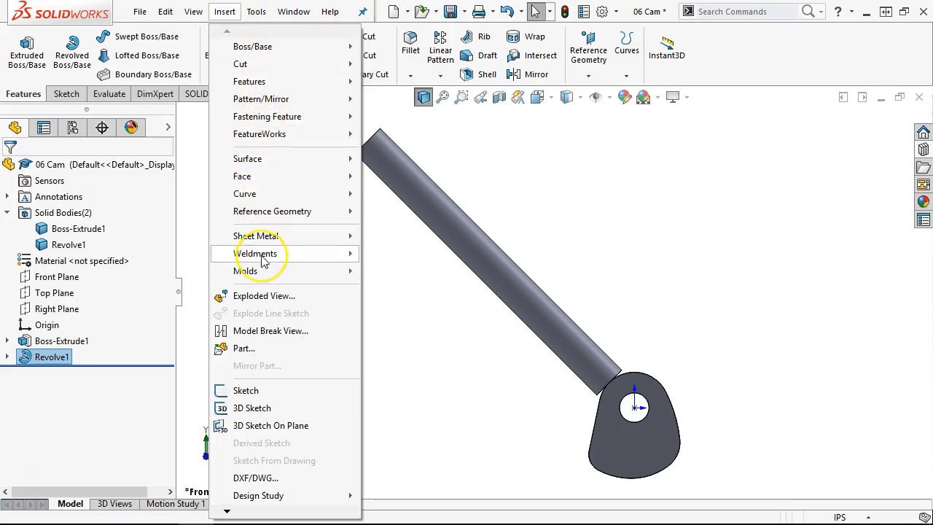
mouse_move(263, 259)
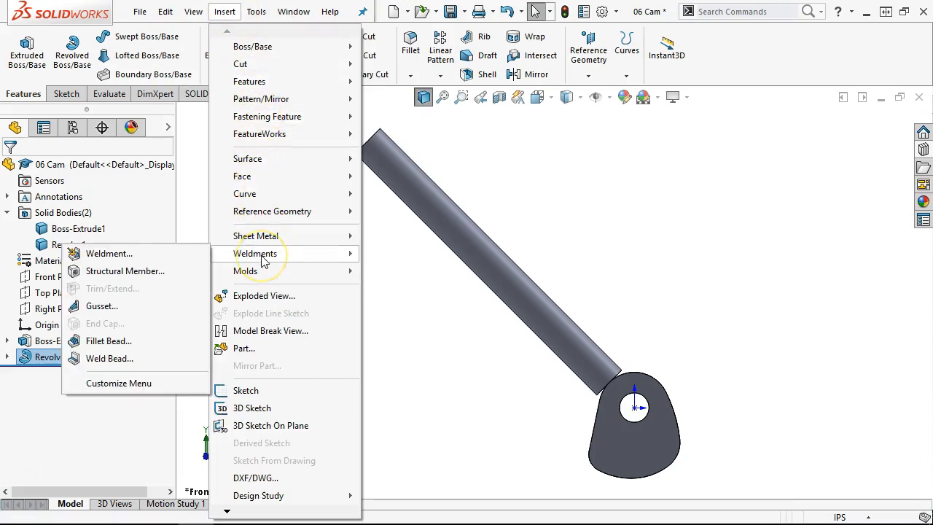
left_click(105, 360)
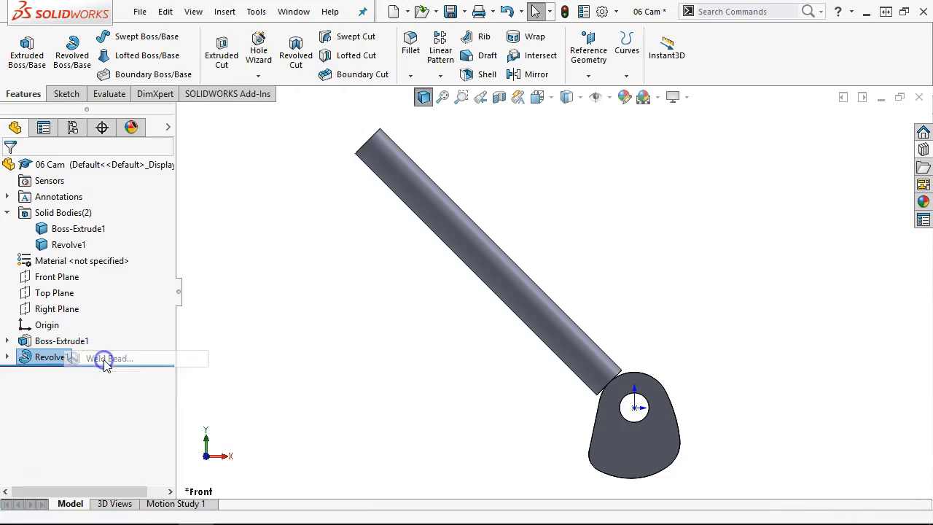
middle_click_drag(407, 298, 407, 339)
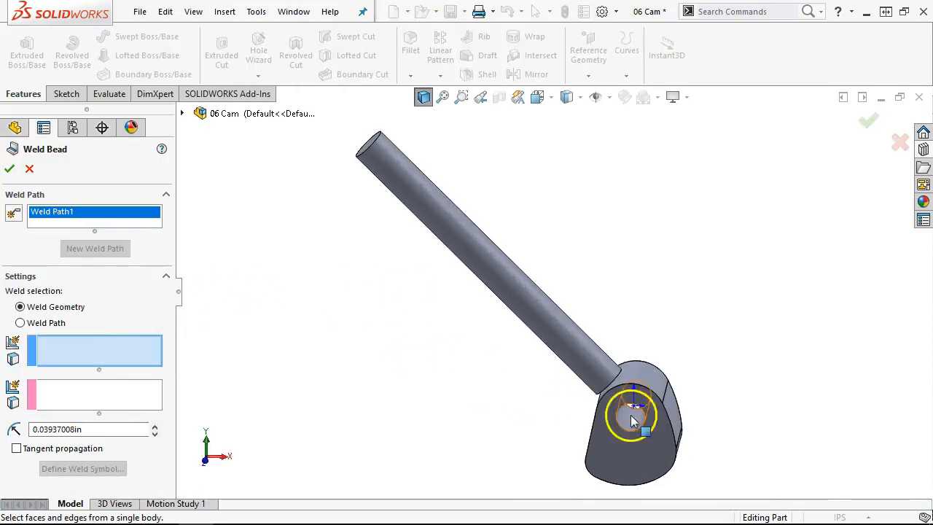
scroll(630, 415, "down", 5)
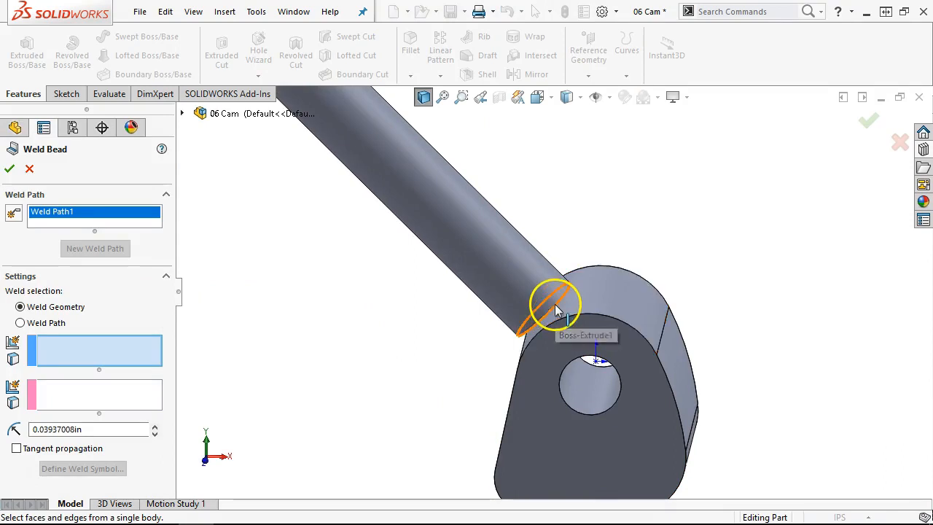
middle_click_drag(663, 316, 676, 286)
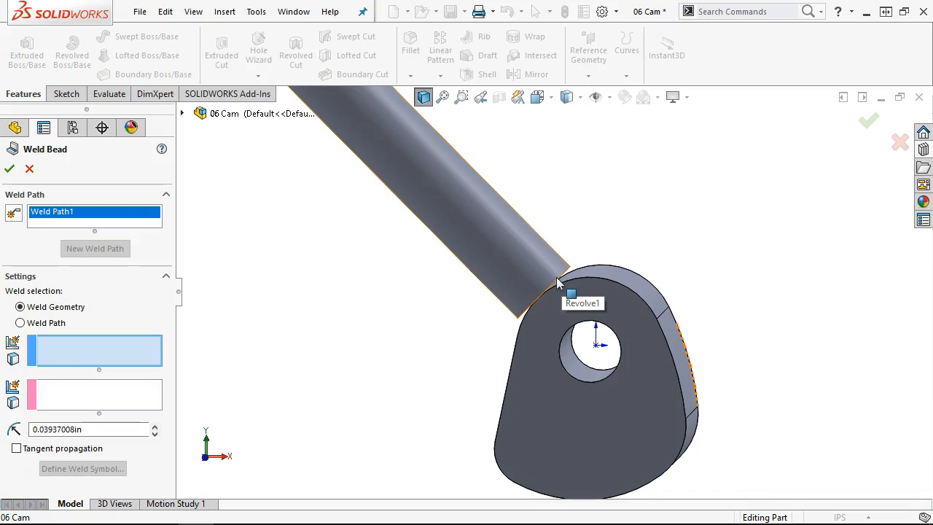
middle_click_drag(572, 271, 588, 248)
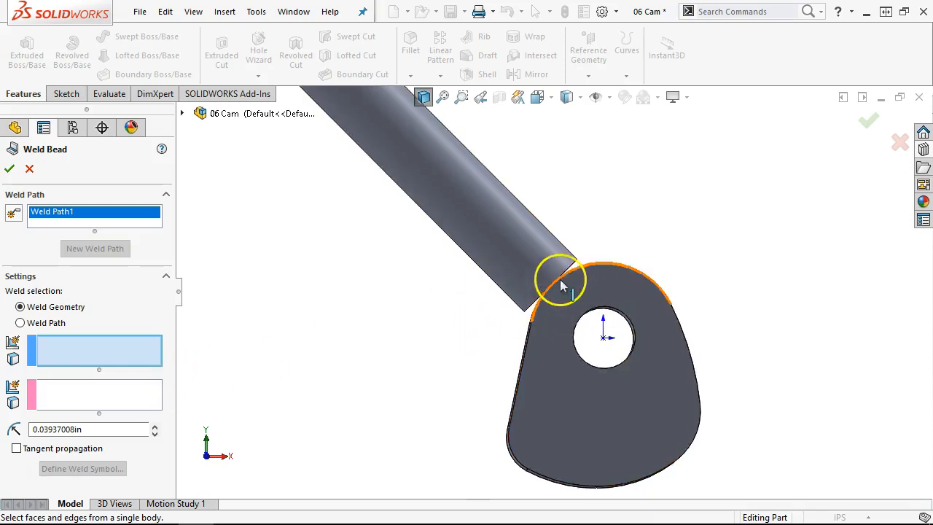
middle_click_drag(595, 265, 611, 293)
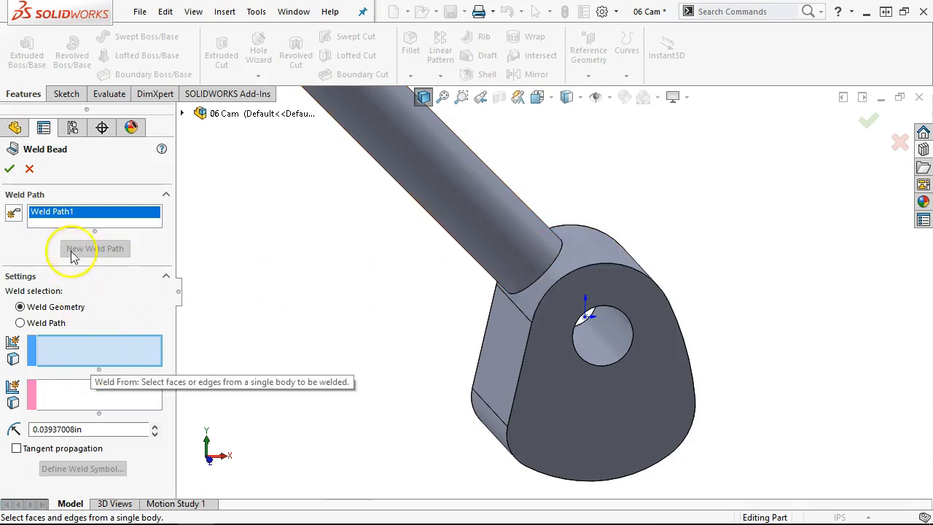
left_click(30, 169)
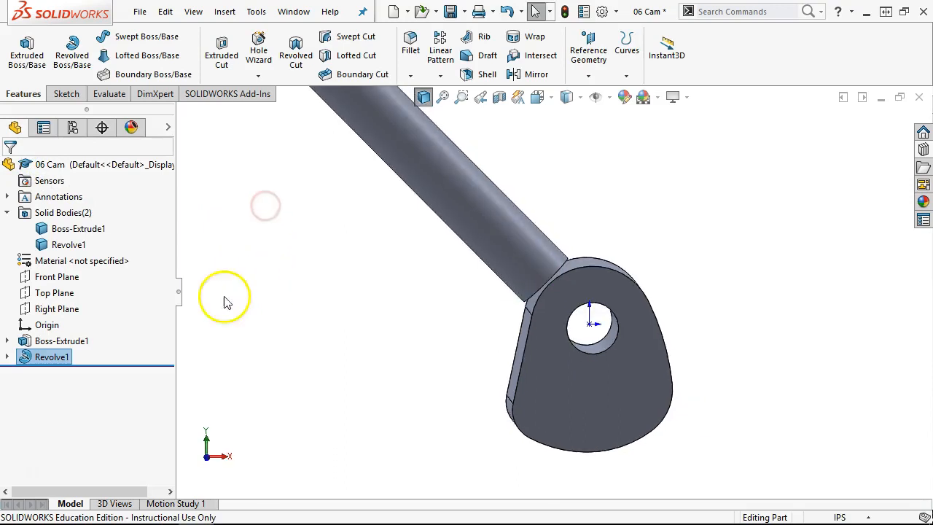
- Edit Sketch2 of the handle revolve and delete the coincident relation tying the handle's centerline endpoint to the cam's arc
left_click(7, 357)
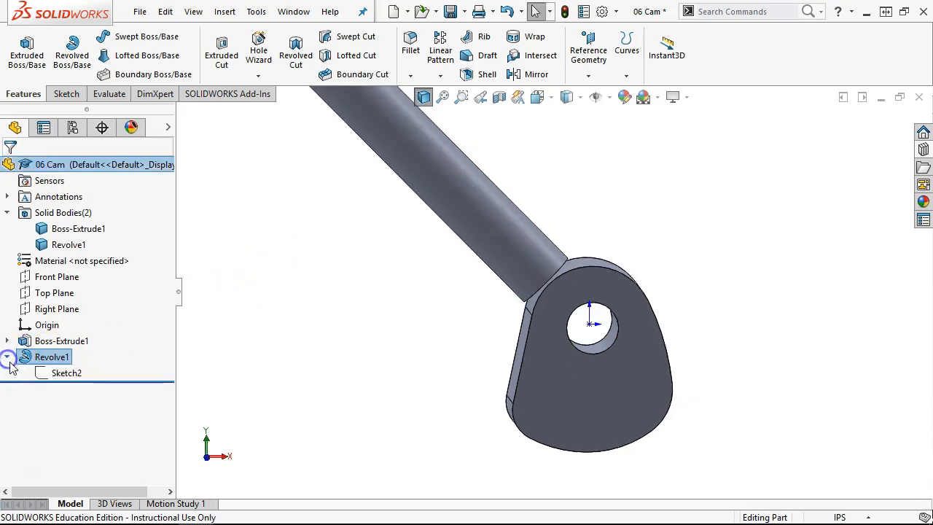
left_click(57, 372)
left_click(52, 329)
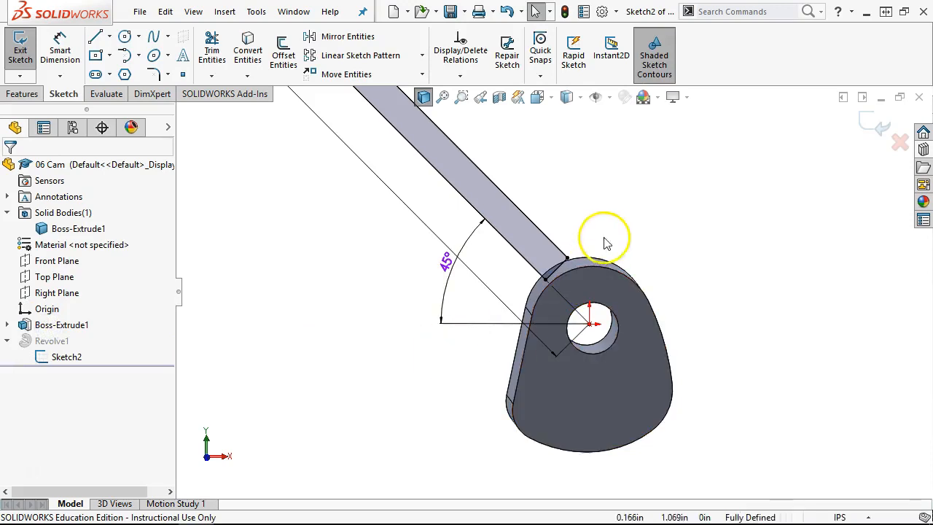
scroll(587, 317, "down", 6)
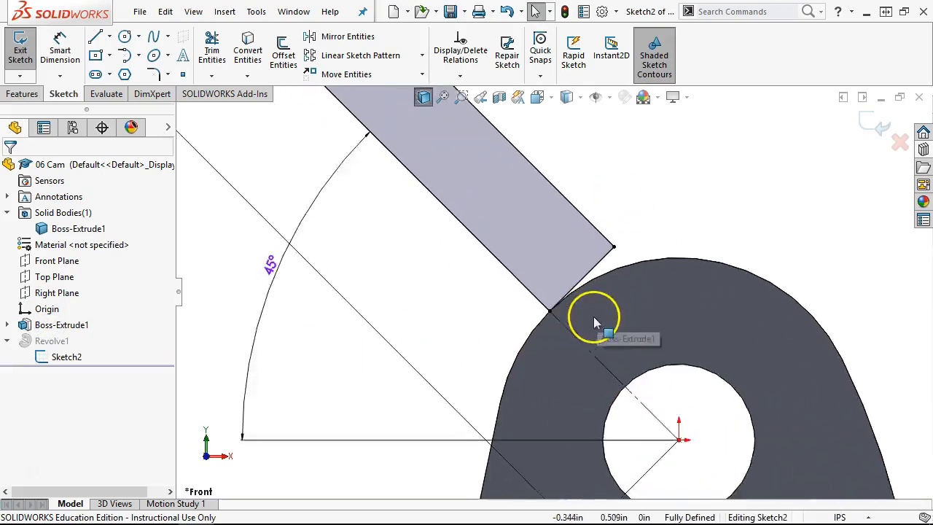
left_click(524, 307)
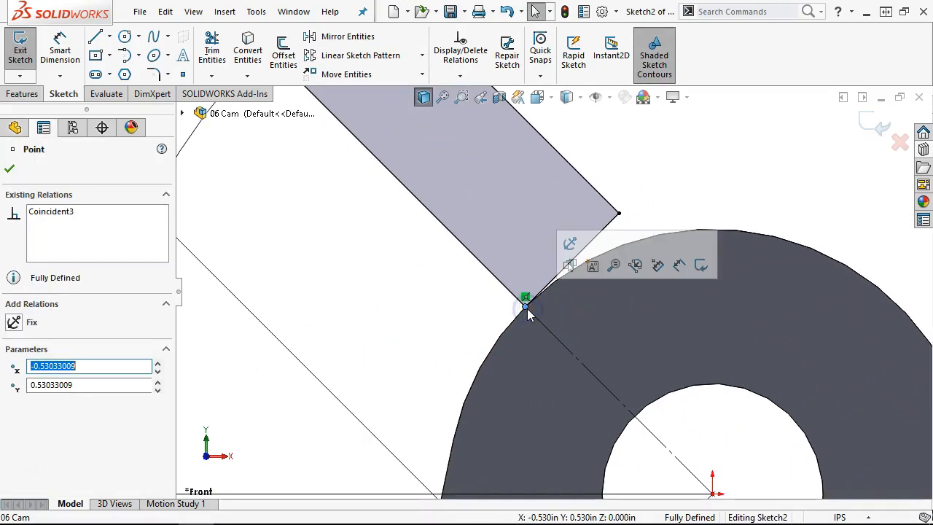
left_click(525, 297)
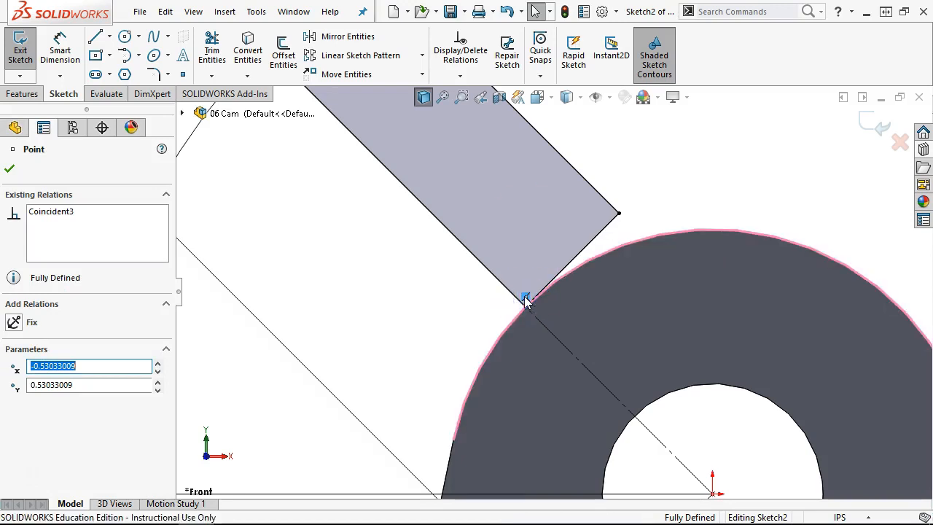
key("Delete")
- Extend the handle profile's lower end into the cam and make its outer corner coincident with the cam's arc edge
left_click_drag(524, 306, 548, 329)
left_click(636, 233)
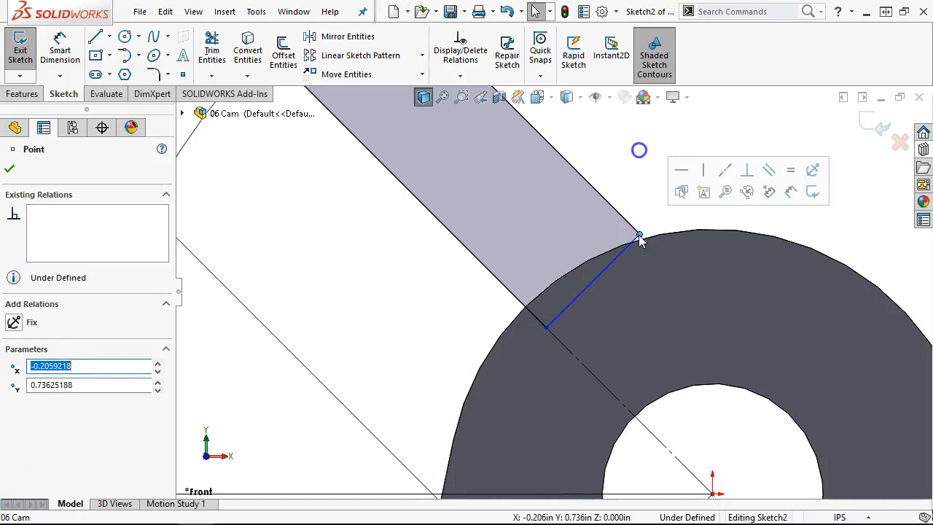
left_click(648, 239, "ctrl")
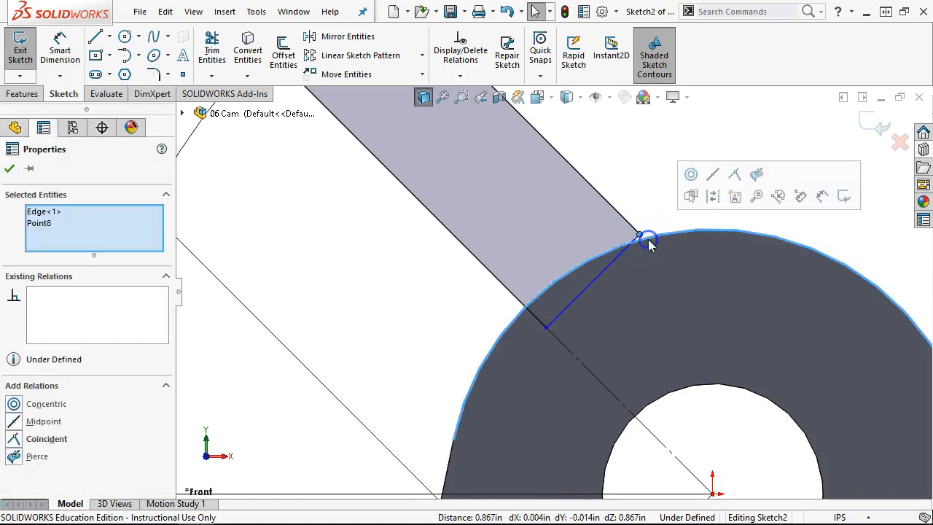
left_click(734, 175)
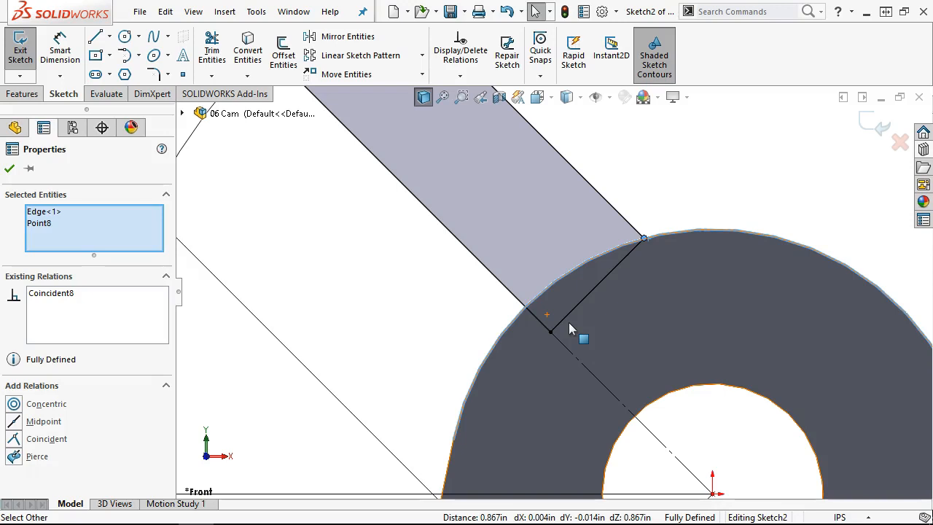
- Exit the handle's sketch to rebuild the revolve, and inspect where the handle's end enters the cam's rounded face
scroll(542, 285, "up", 3)
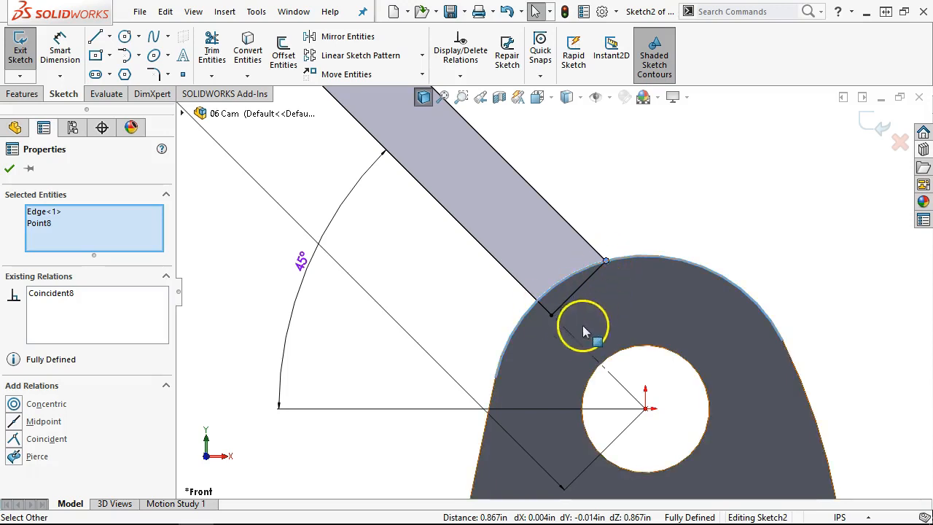
left_click(875, 121)
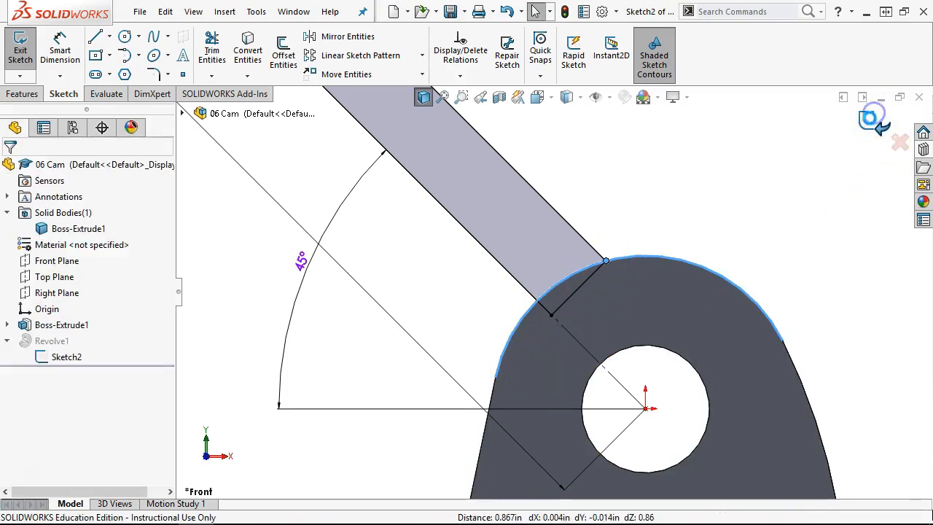
middle_click_drag(679, 237, 705, 221)
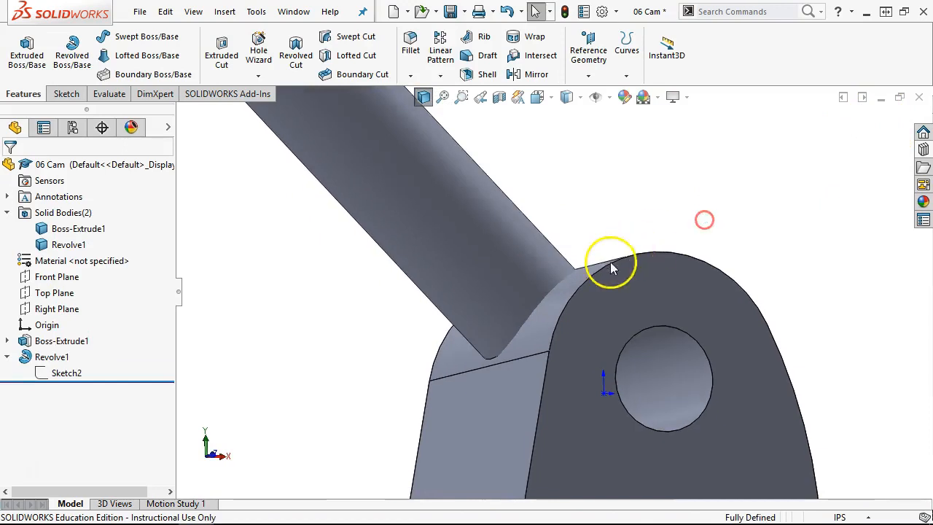
middle_click_drag(573, 275, 568, 277)
scroll(502, 353, "down", 6)
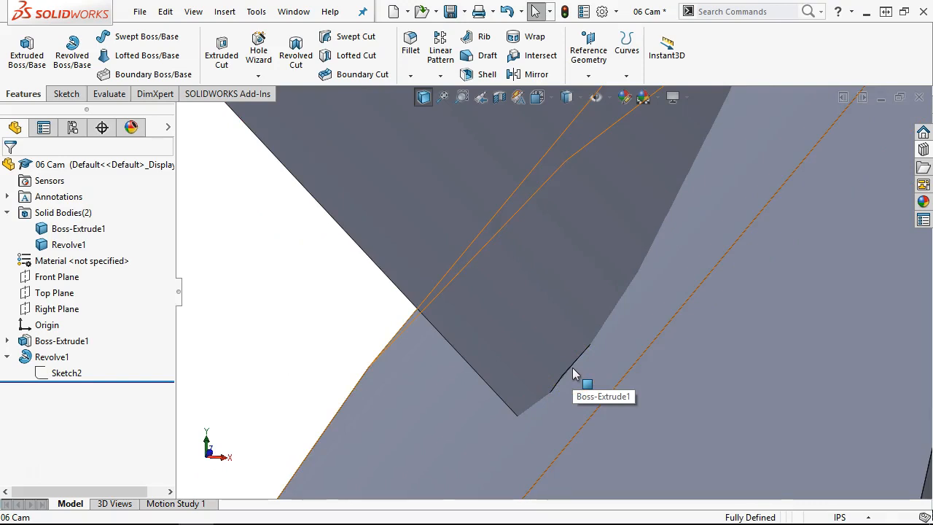
scroll(572, 367, "up", 4)
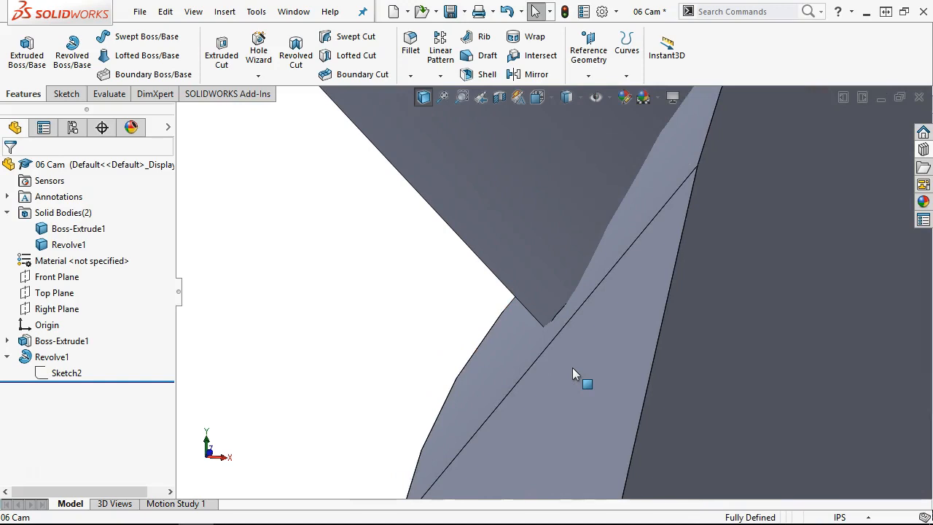
key("ctrl+1")
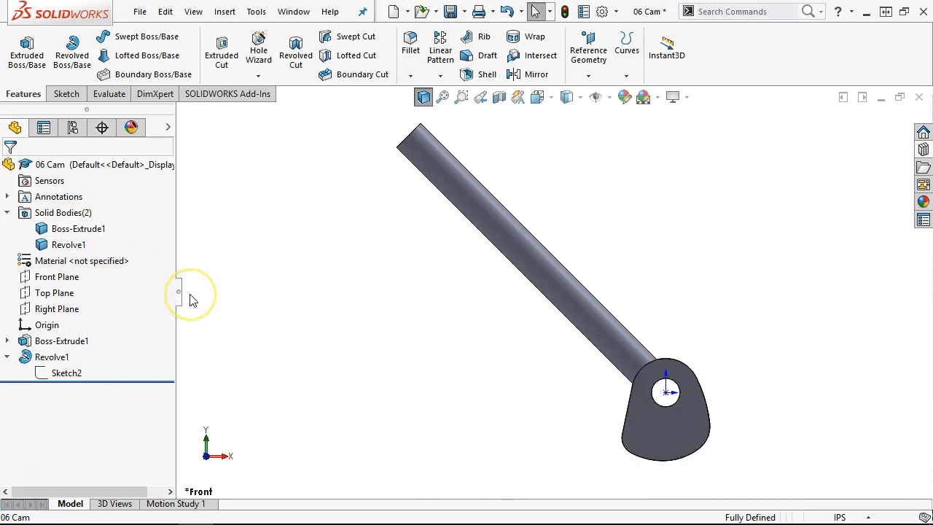
left_click(239, 298)
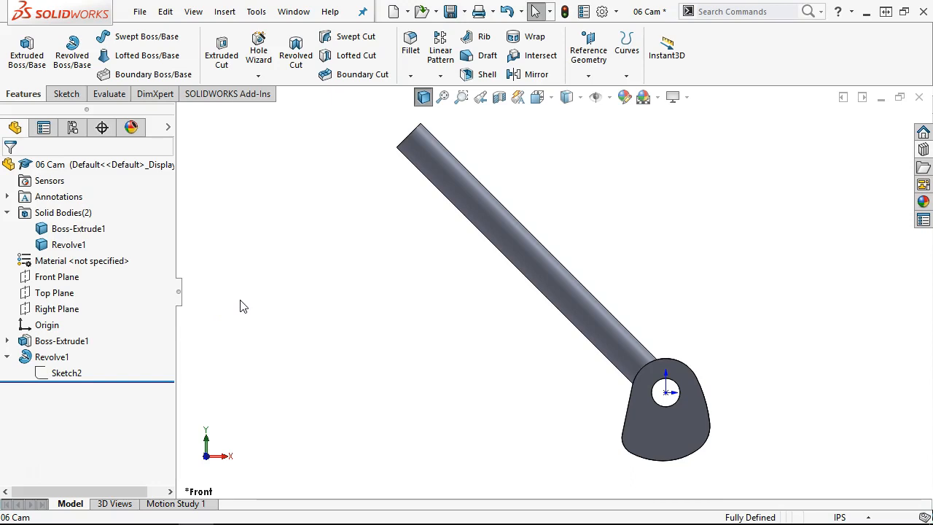
left_click(646, 380)
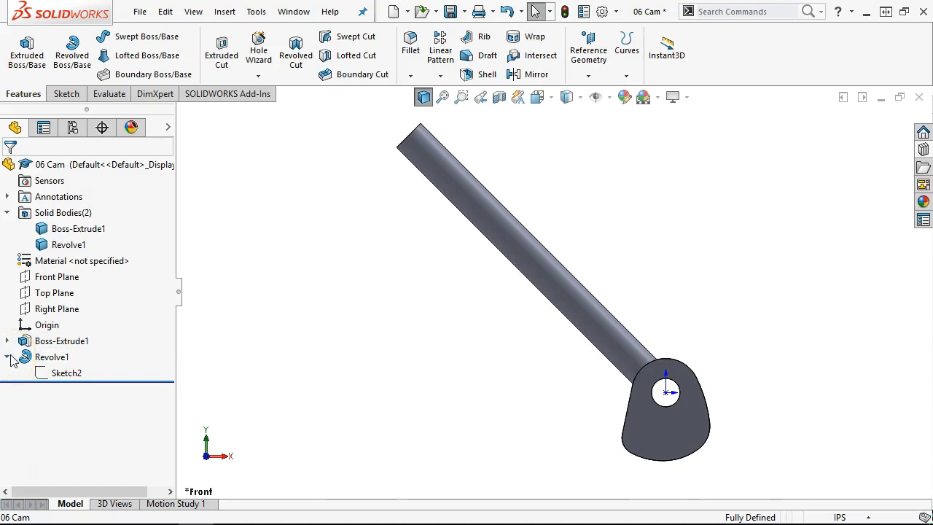
- Turn on Merge result in the Revolve1 definition and accept the feature
right_click(47, 357)
left_click(67, 191)
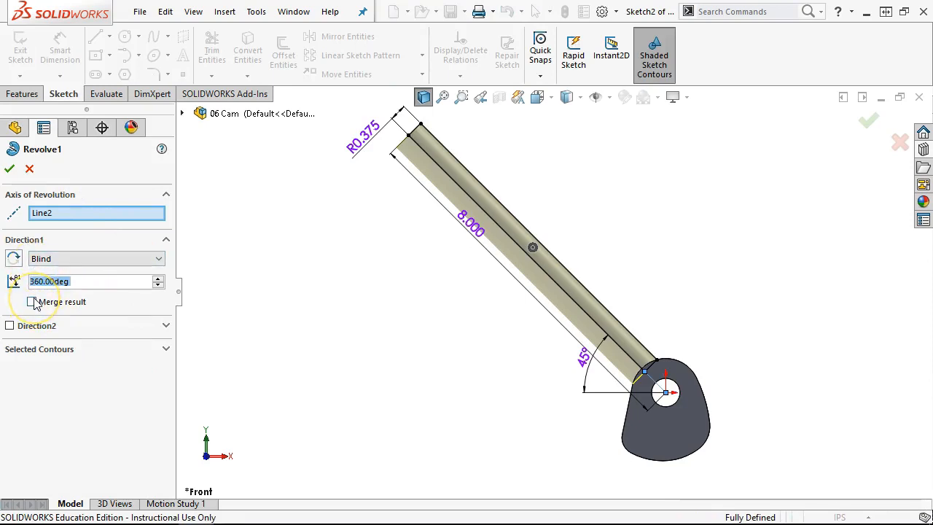
left_click(33, 302)
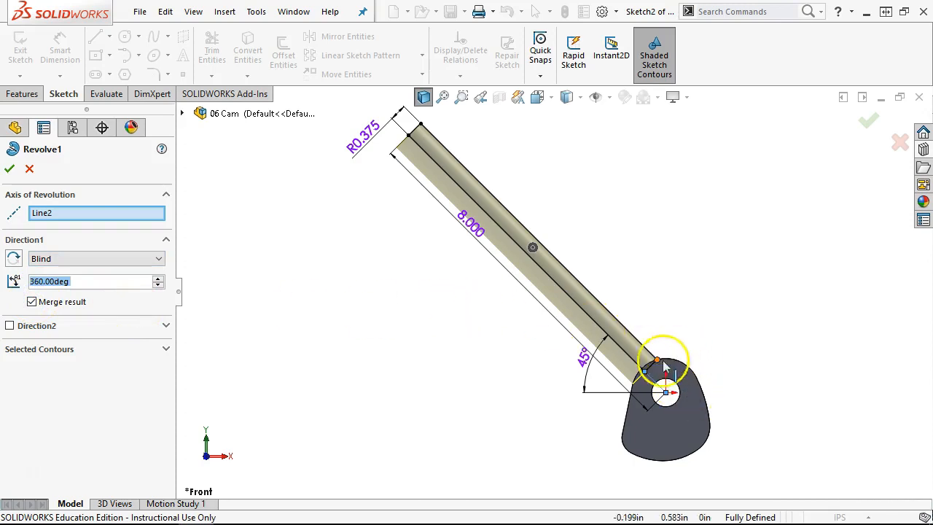
left_click(9, 169)
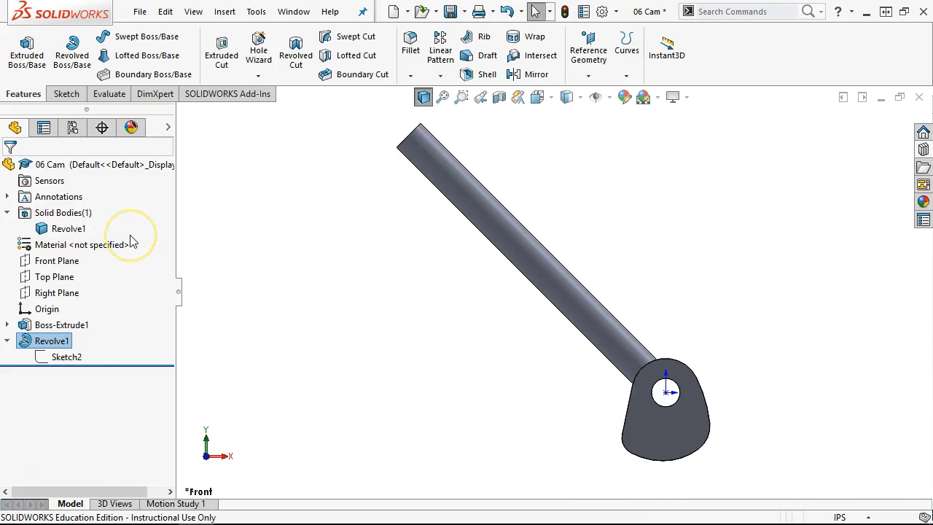
- Reopen the Revolve1 definition, turn Merge result back off and accept the feature
right_click(40, 341)
left_click(60, 193)
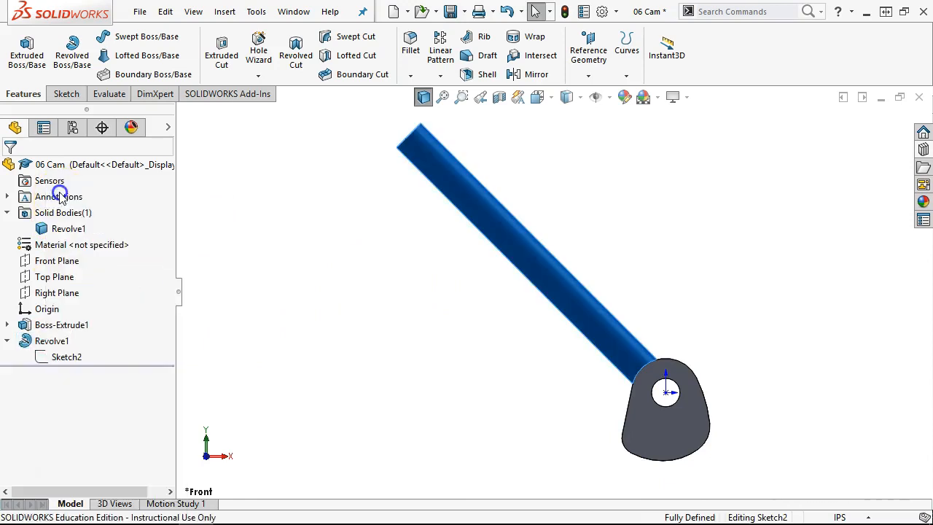
left_click(32, 301)
left_click(30, 169)
- Examine the joint between handle and cam, then review the Merge result setting of Revolve1 and accept the feature
middle_click_drag(573, 384, 616, 386)
scroll(615, 385, "down", 3)
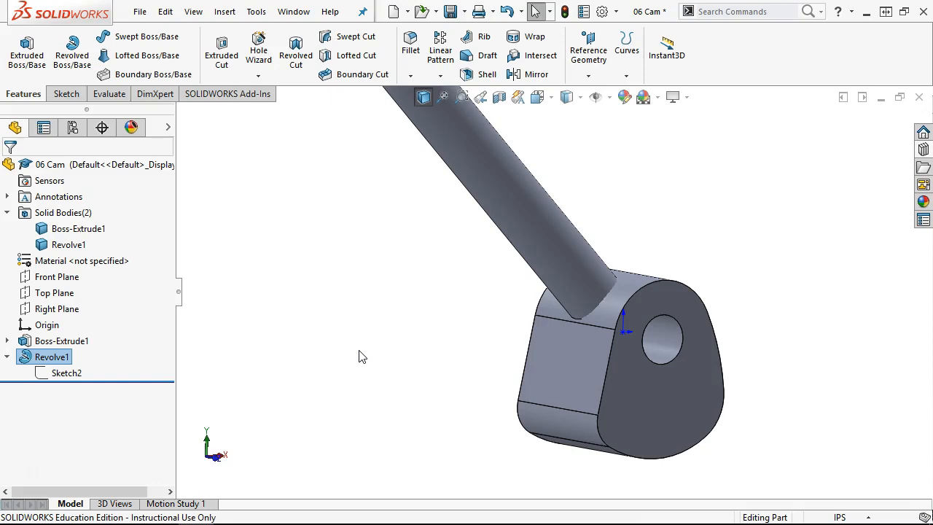
left_click(359, 357)
key("ctrl+1")
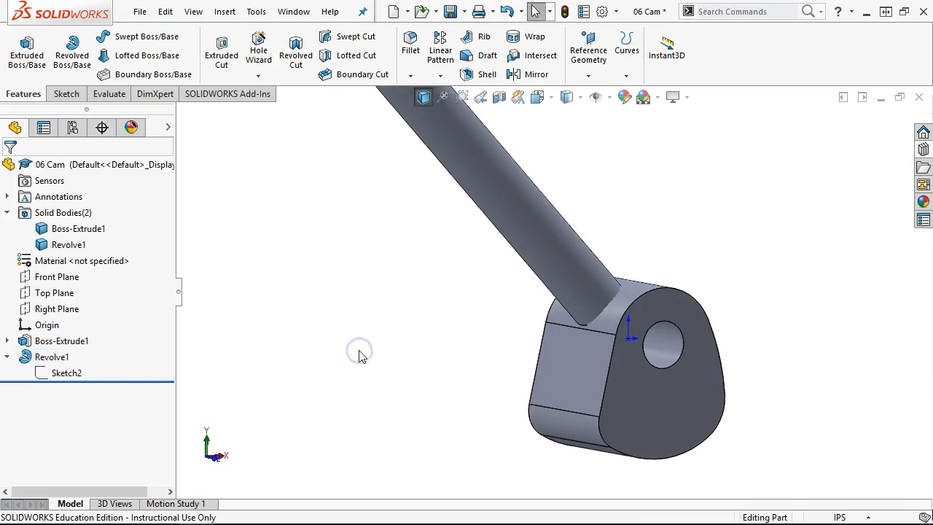
right_click(44, 356)
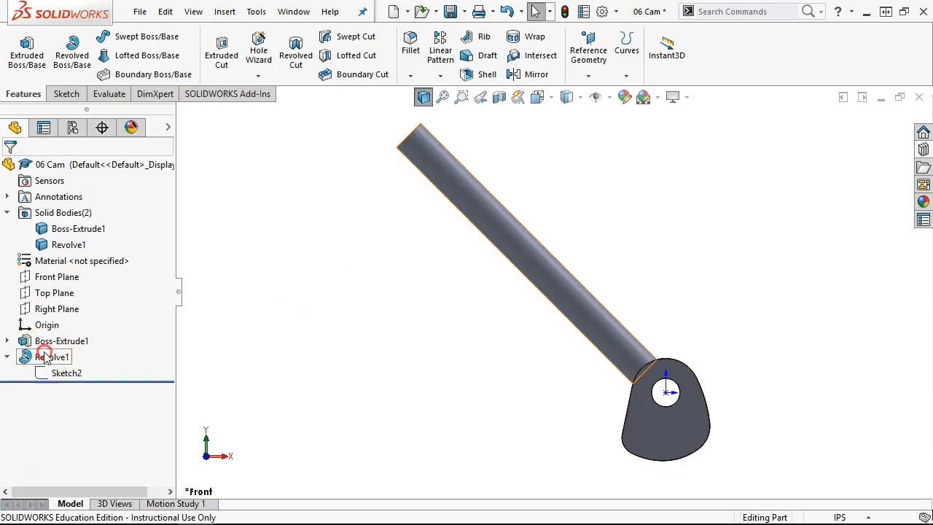
left_click(58, 193)
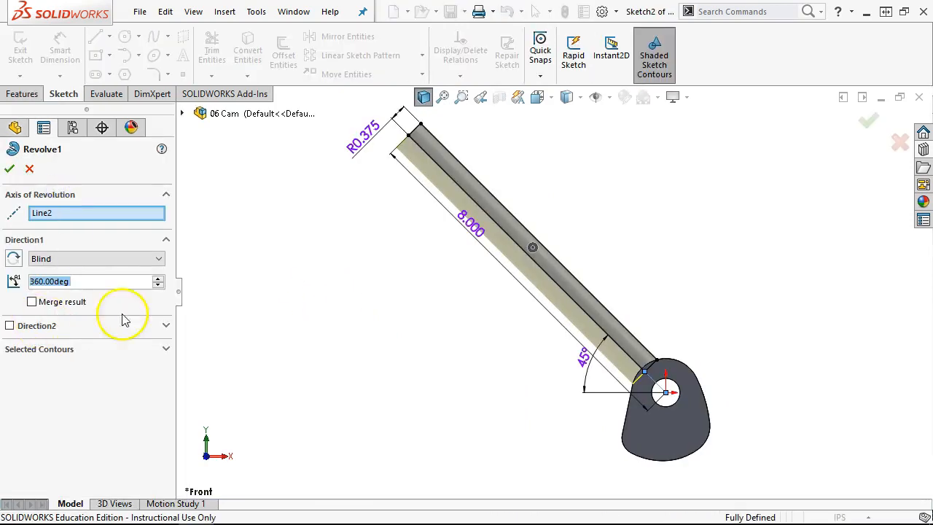
left_click(10, 167)
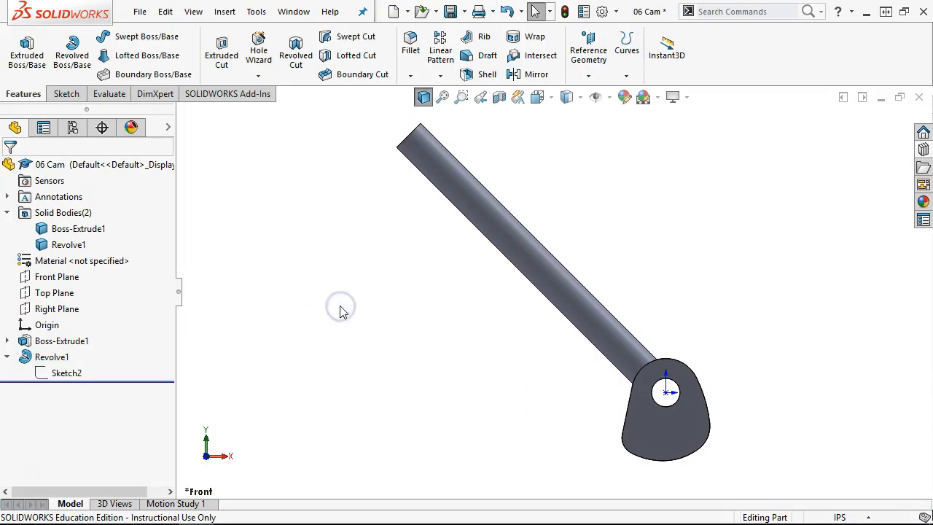
- Create a new drawing document from the drawing template
left_click(140, 11)
left_click(158, 40)
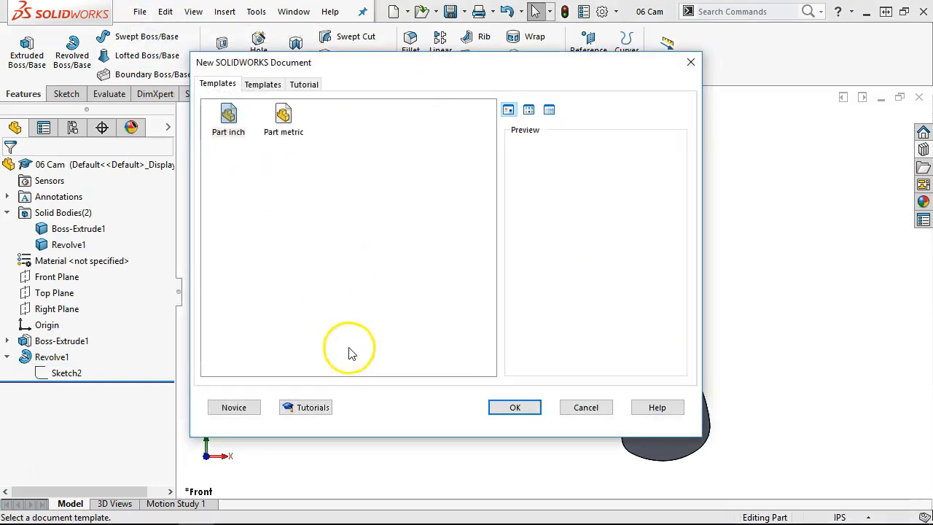
left_click(250, 83)
double_click(337, 126)
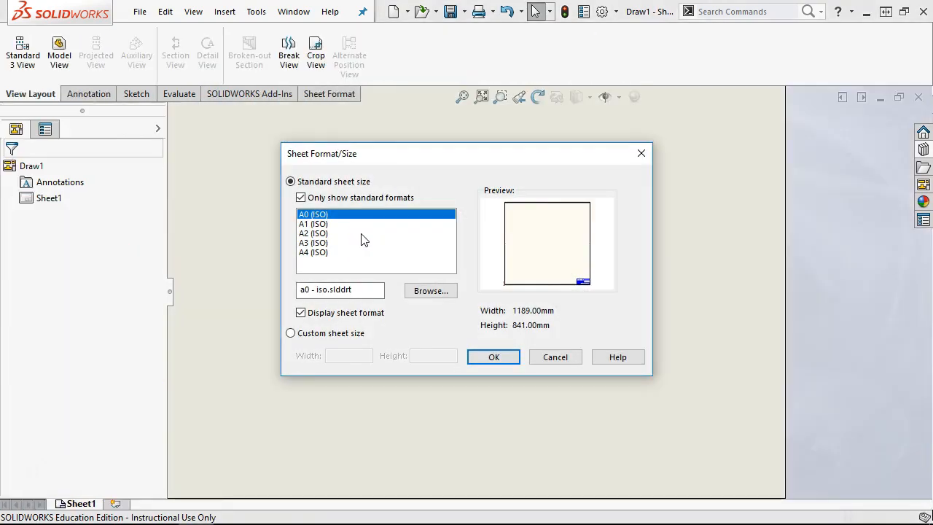
- Set a custom sheet size of 11 in wide by 8.5 in high and accept the sheet format
left_click(302, 198)
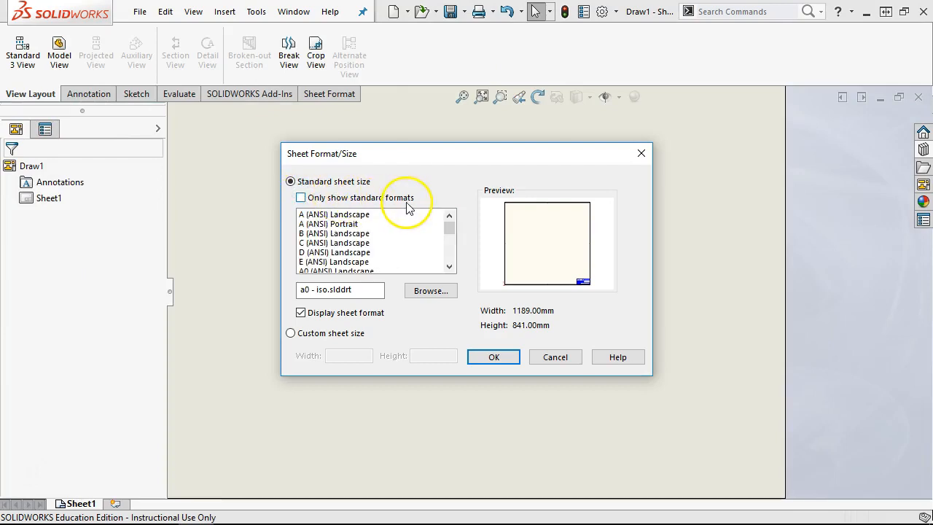
left_click_drag(447, 227, 445, 208)
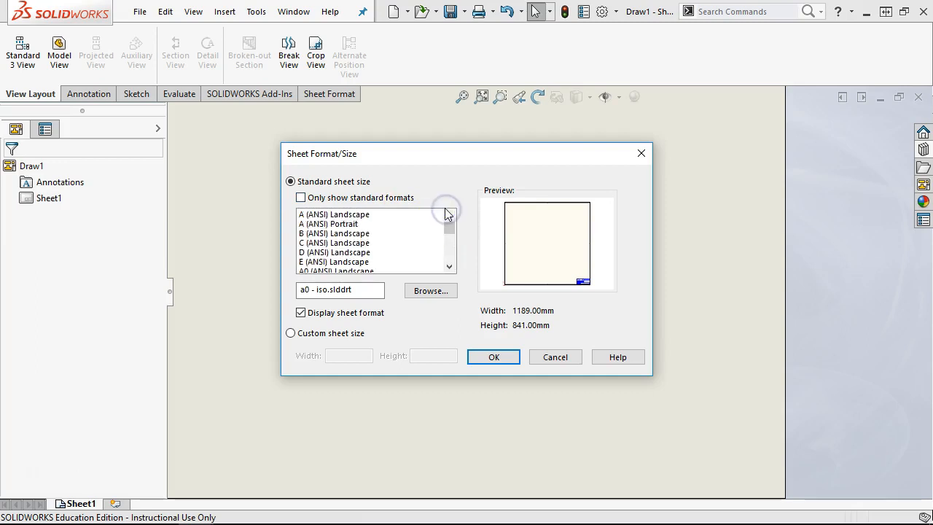
left_click(294, 334)
double_click(335, 356)
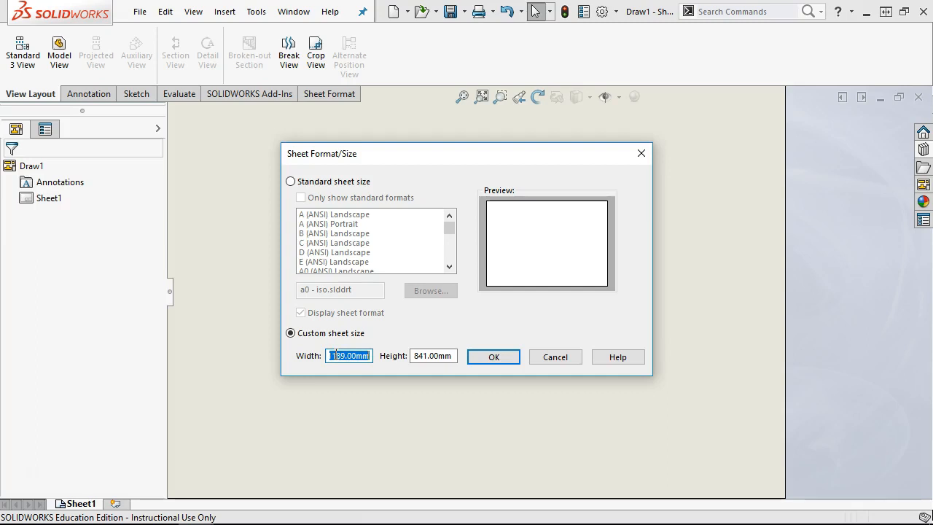
type("11in")
key("Tab")
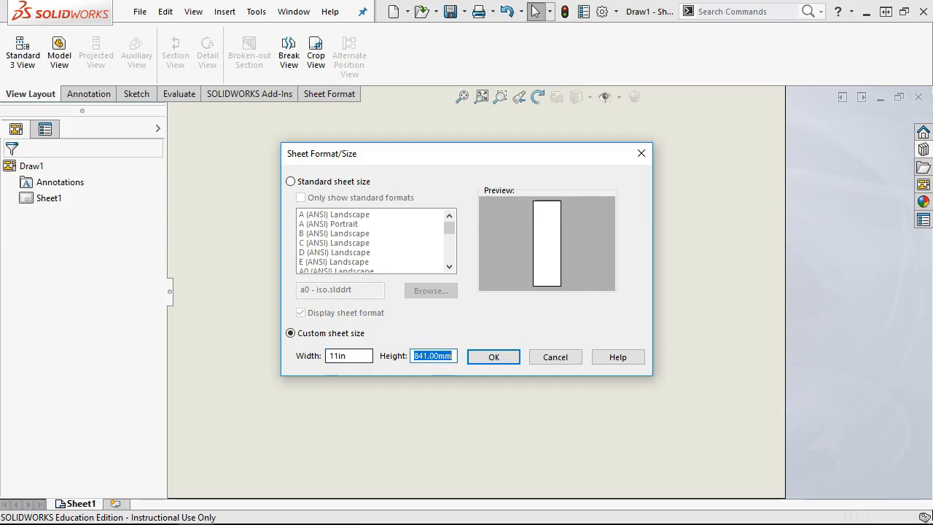
type("8.5in")
key("Tab")
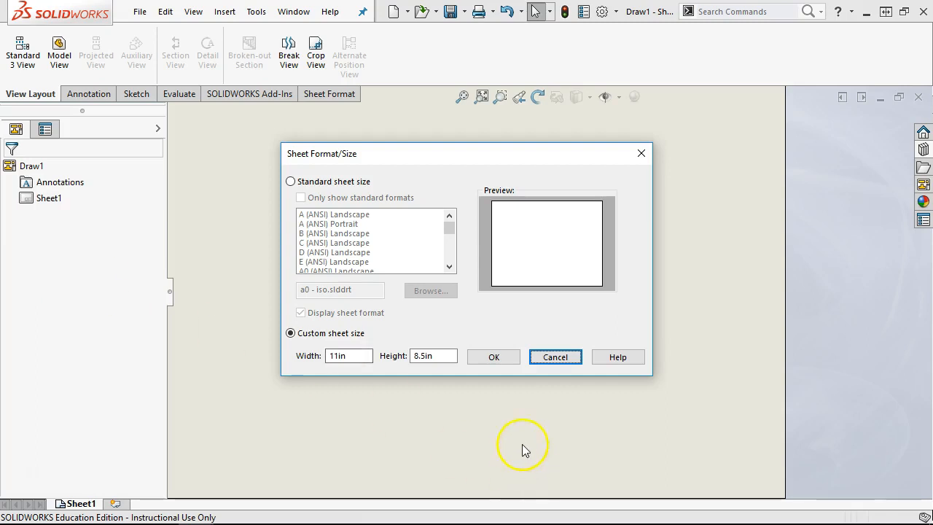
left_click(492, 357)
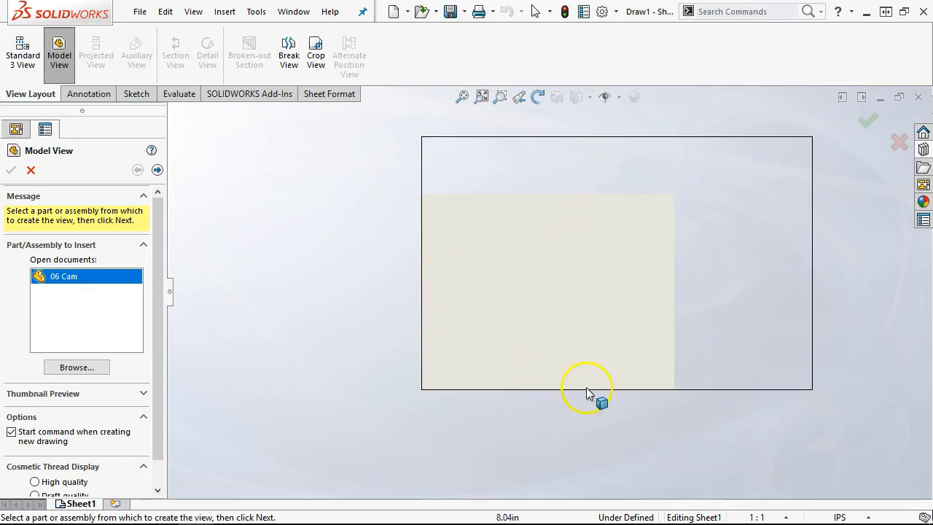
- Insert multiple model views of 06 Cam on the sheet: front, top and isometric
scroll(653, 258, "down", 2)
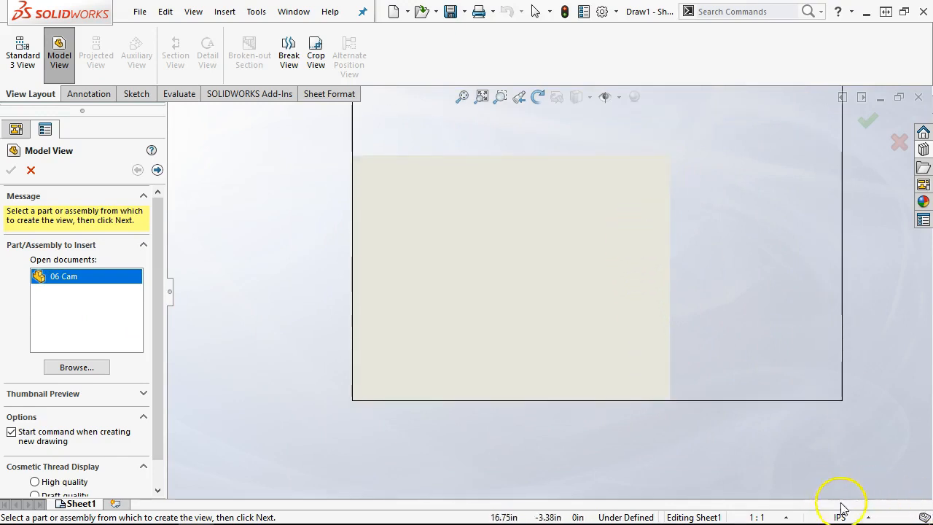
left_click(157, 170)
left_click_drag(156, 239, 156, 250)
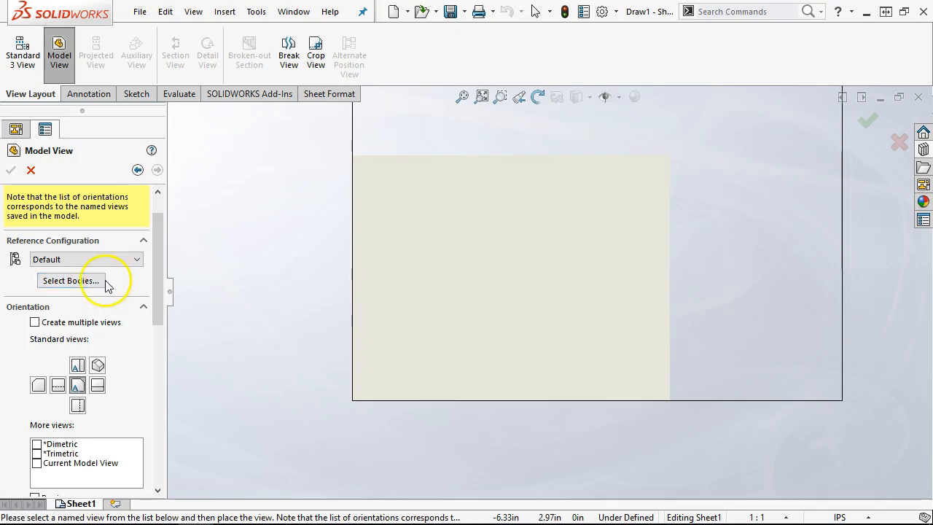
scroll(104, 289, "down", 2)
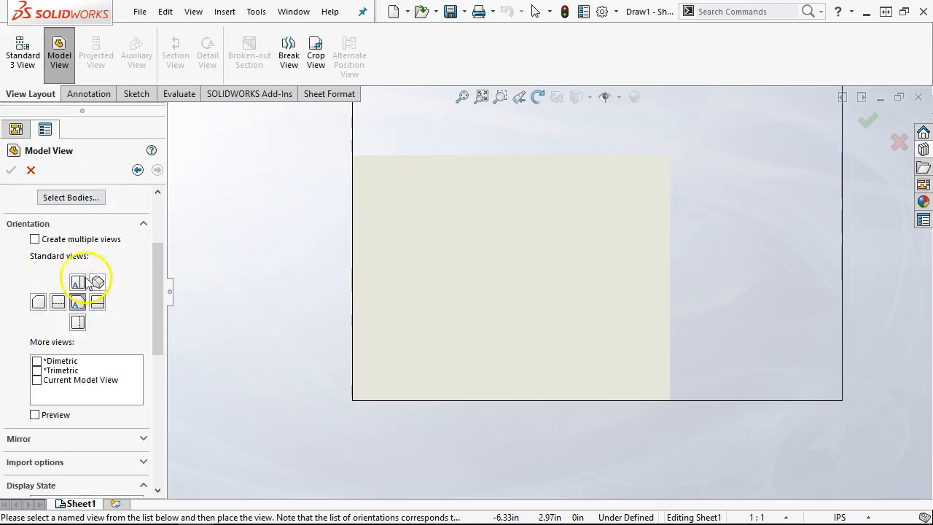
left_click(35, 240)
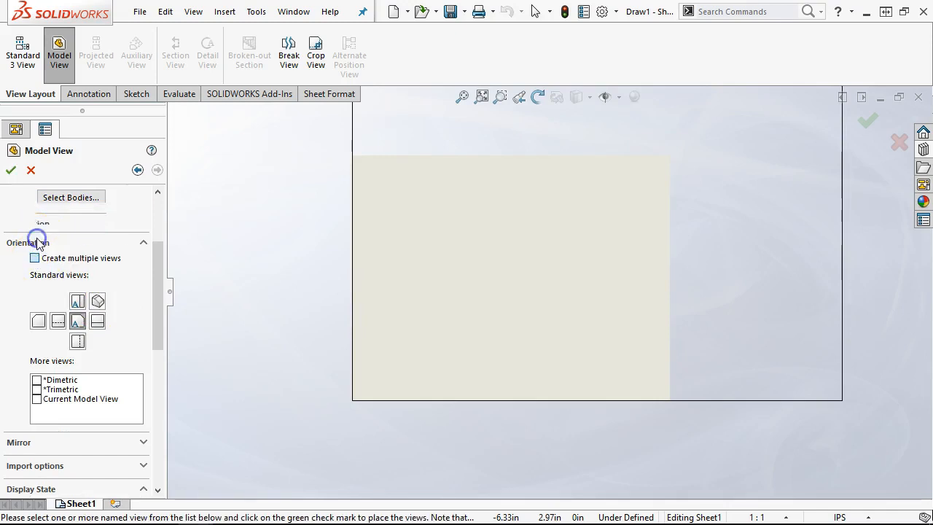
left_click(78, 303)
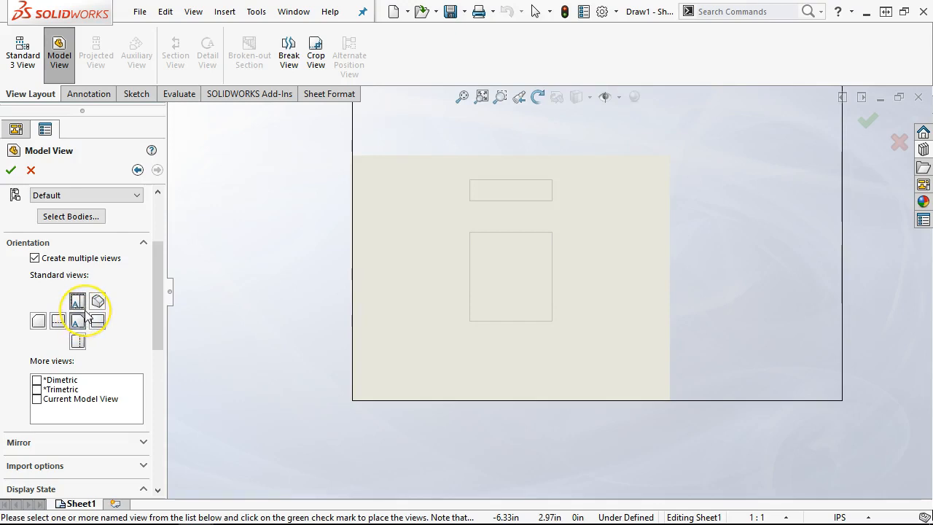
left_click(97, 302)
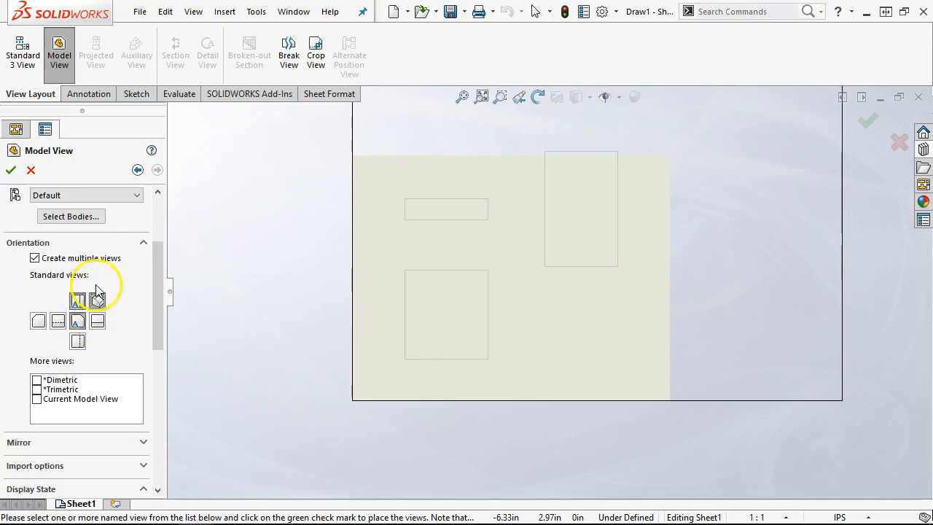
left_click(10, 170)
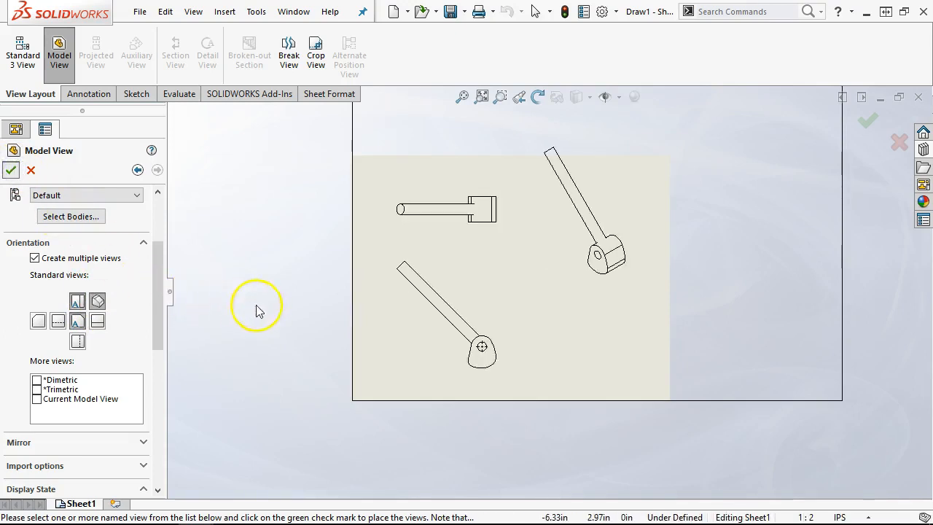
- Move the isometric view down and slightly right so it fits inside the sheet, and deselect it
left_click_drag(588, 278, 600, 322)
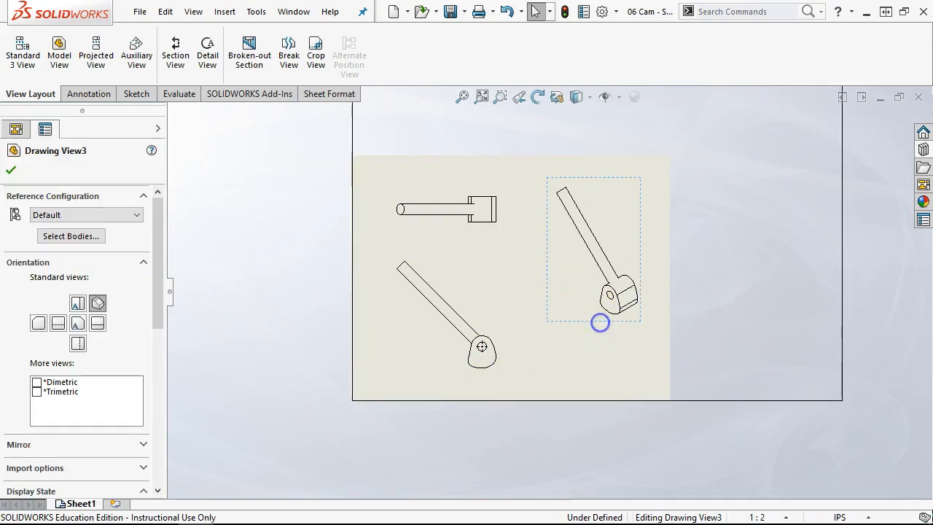
scroll(536, 320, "up", 3)
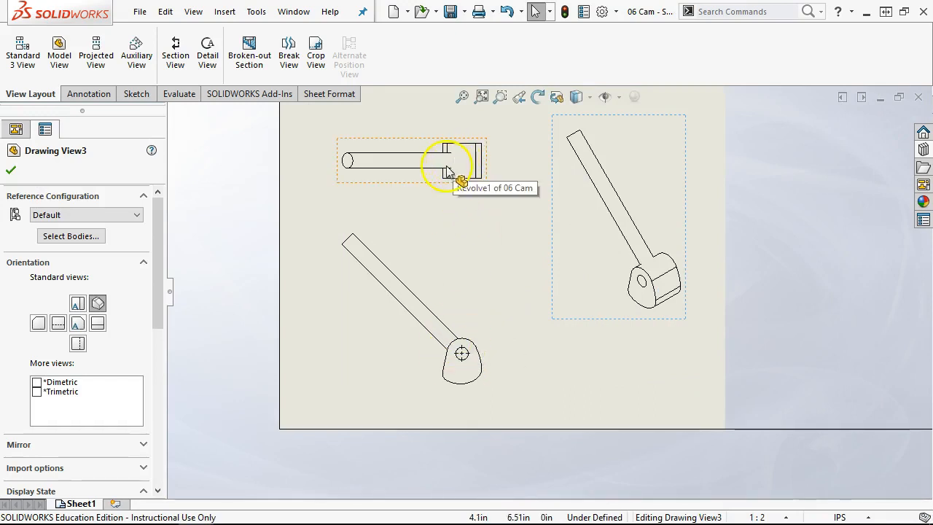
left_click(580, 348)
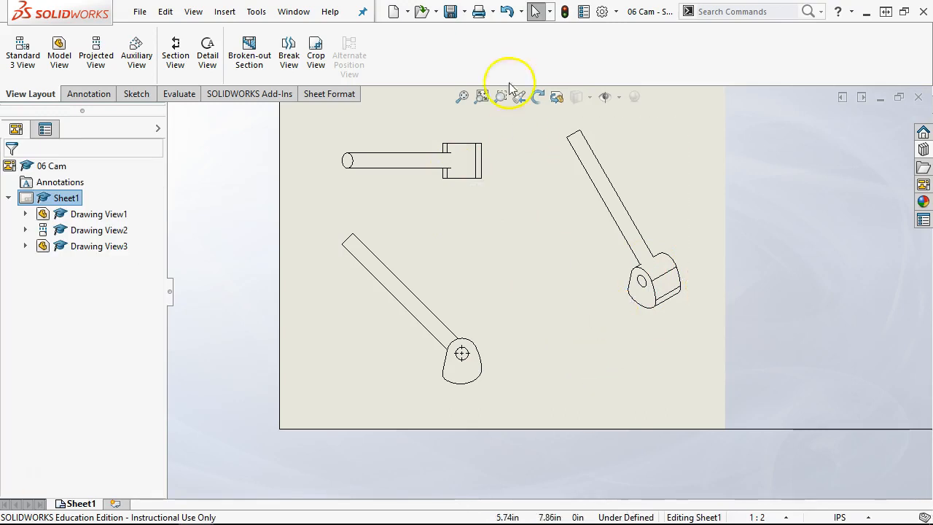
- Rebuild the drawing
left_click(564, 12)
right_click(626, 364)
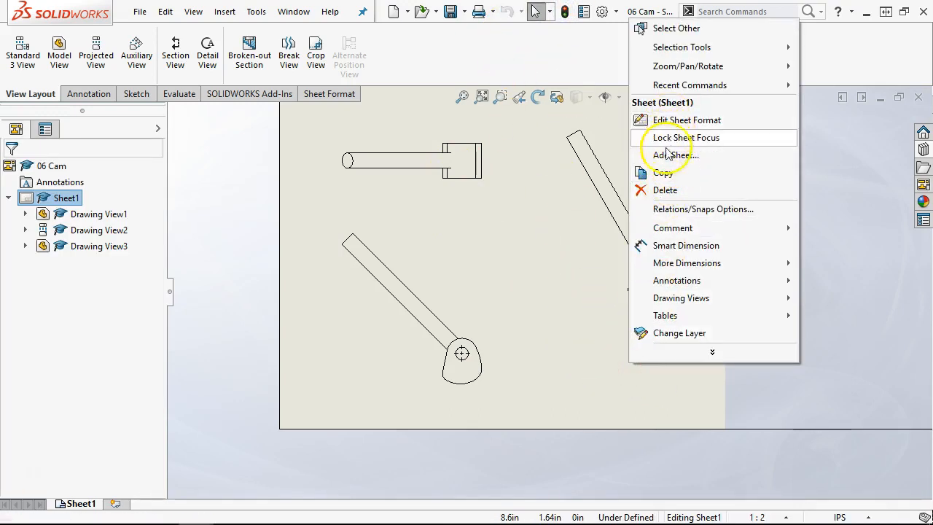
left_click(510, 226)
right_click(513, 216)
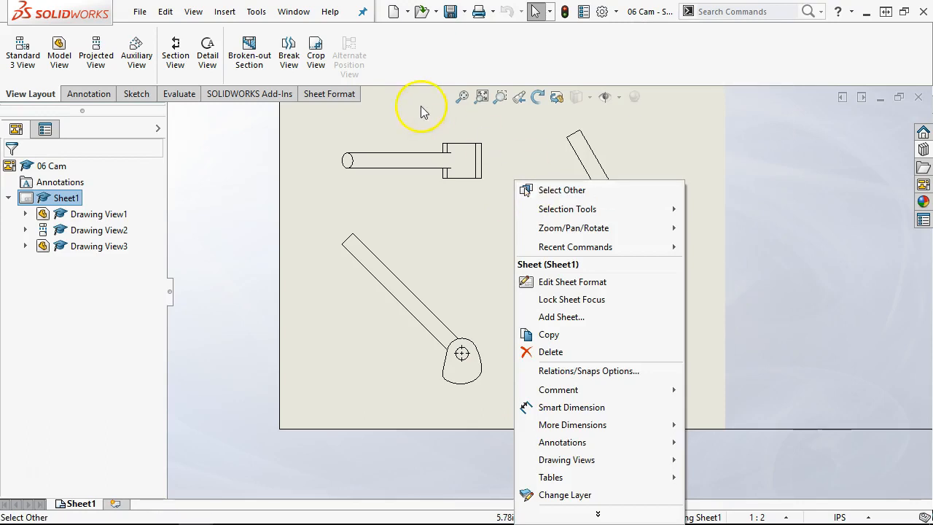
right_click(415, 131)
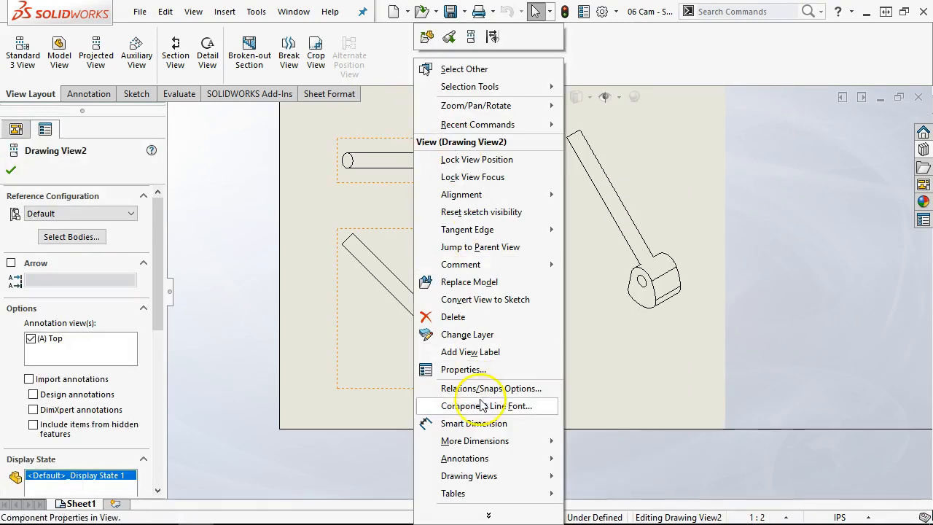
left_click(487, 514)
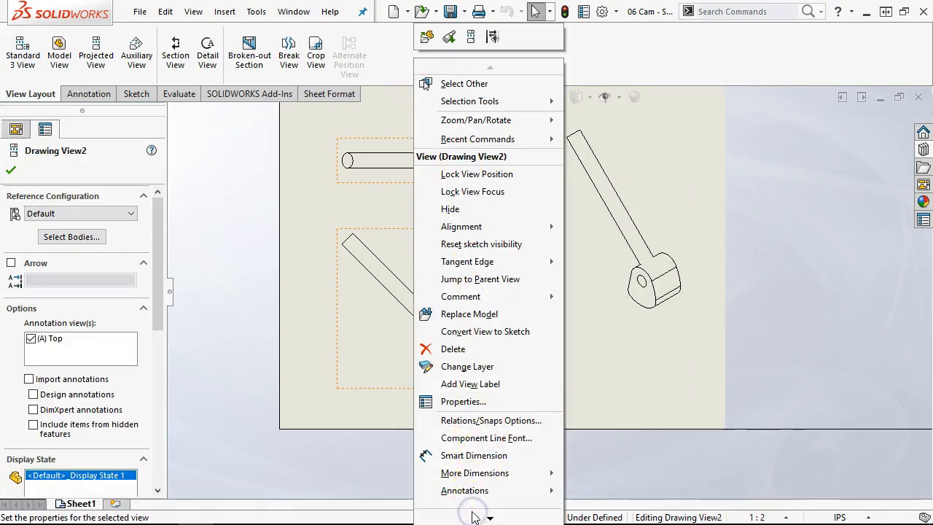
left_click(329, 172)
left_click(498, 199)
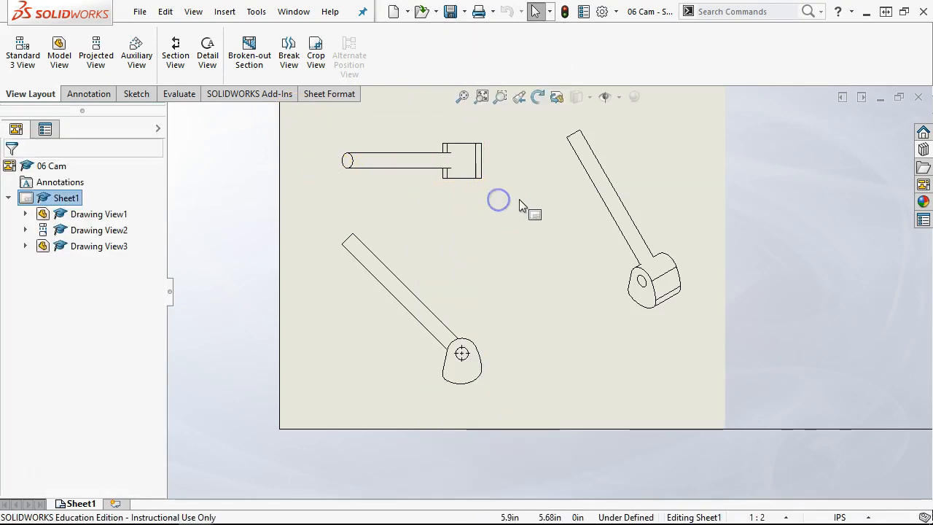
- Customize the sheet's shortcut menu so that it includes the Properties command
right_click(513, 158)
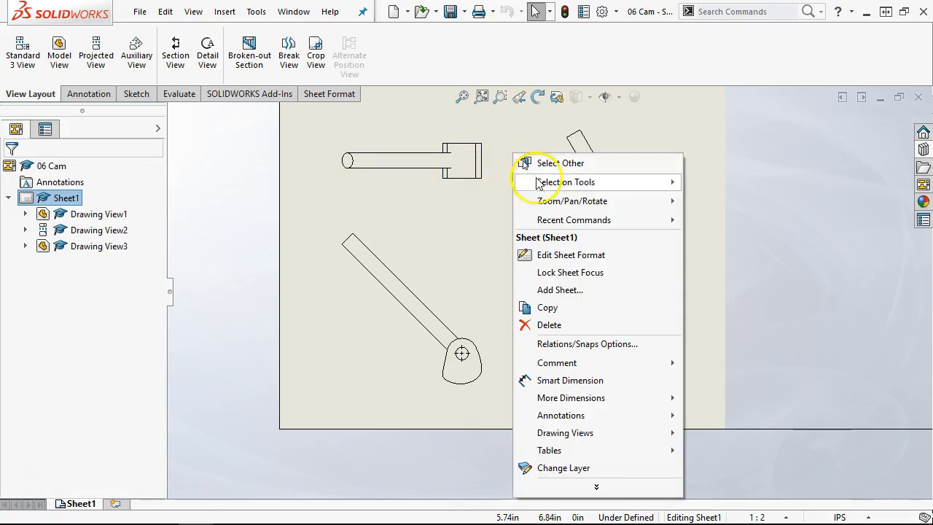
left_click(586, 487)
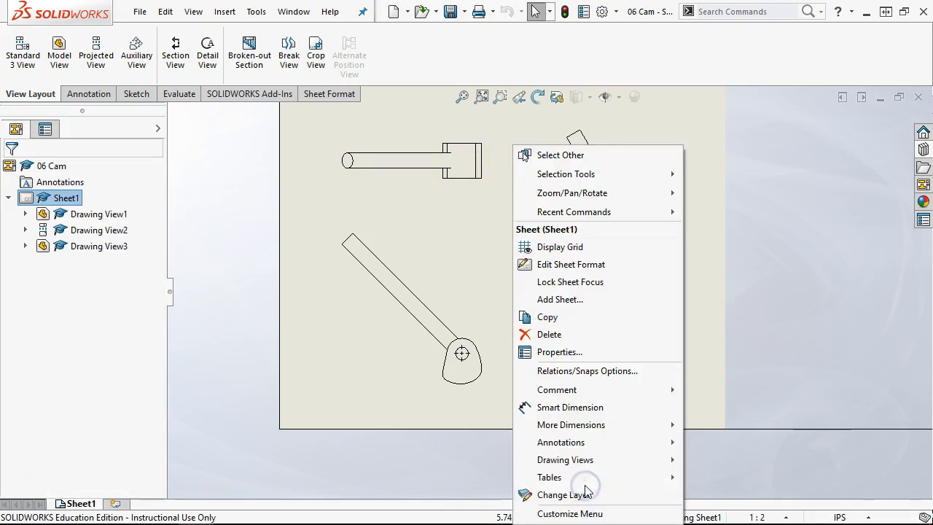
left_click(576, 514)
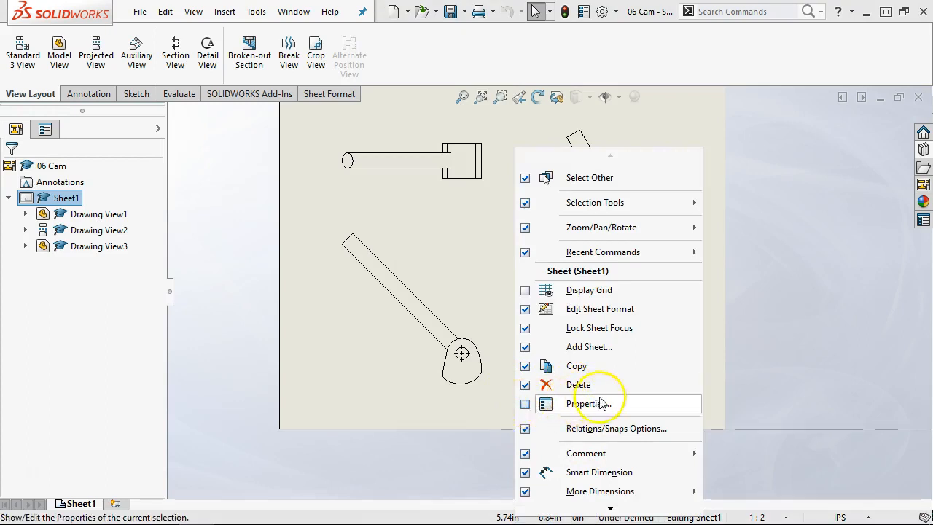
left_click(526, 405)
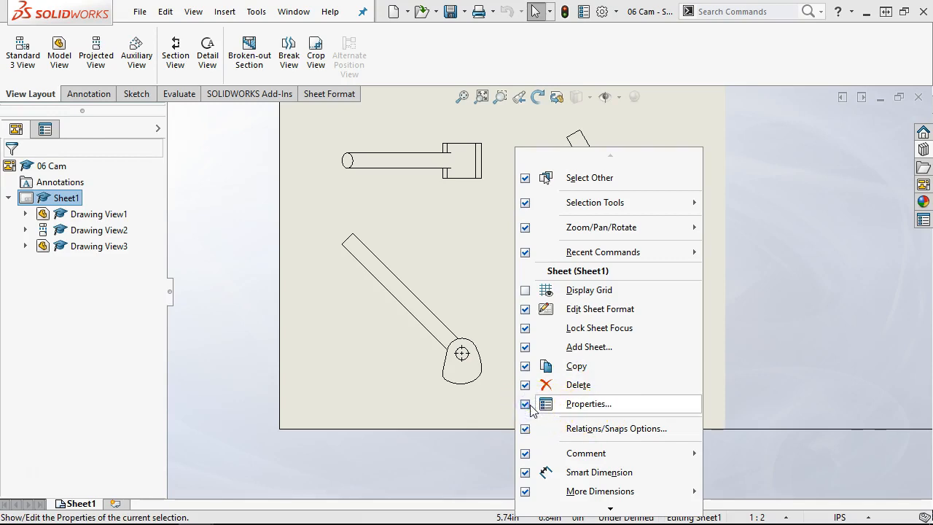
left_click(470, 217)
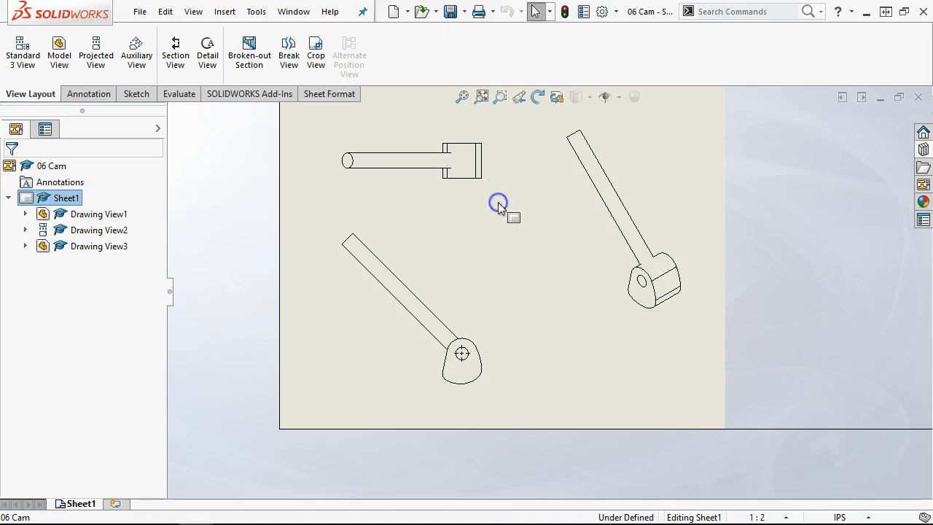
- Customize the sheet's shortcut menu so that it leaves out the Delete command
right_click(519, 170)
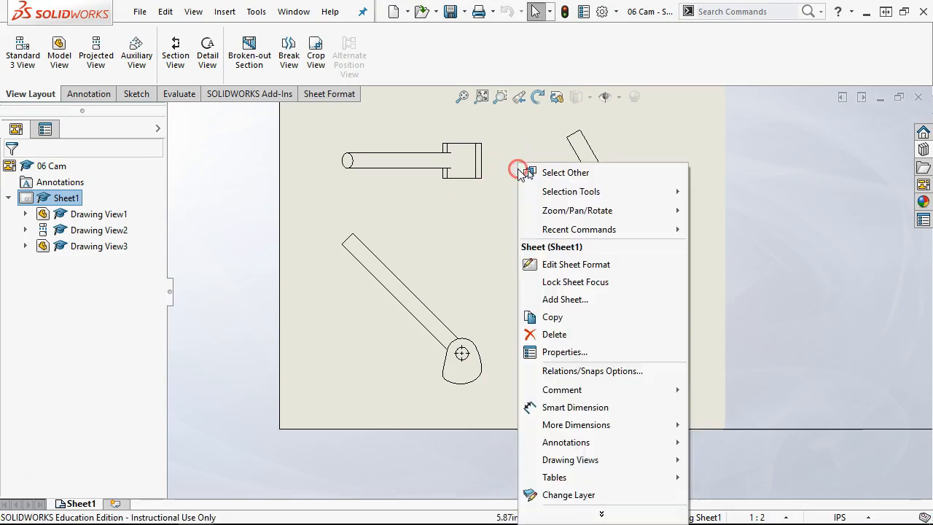
left_click(581, 515)
left_click(574, 512)
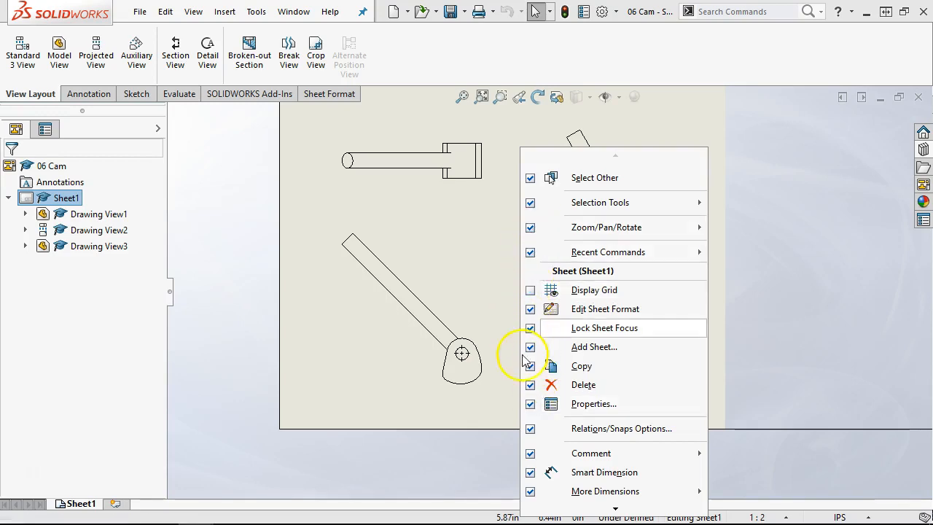
left_click(529, 385)
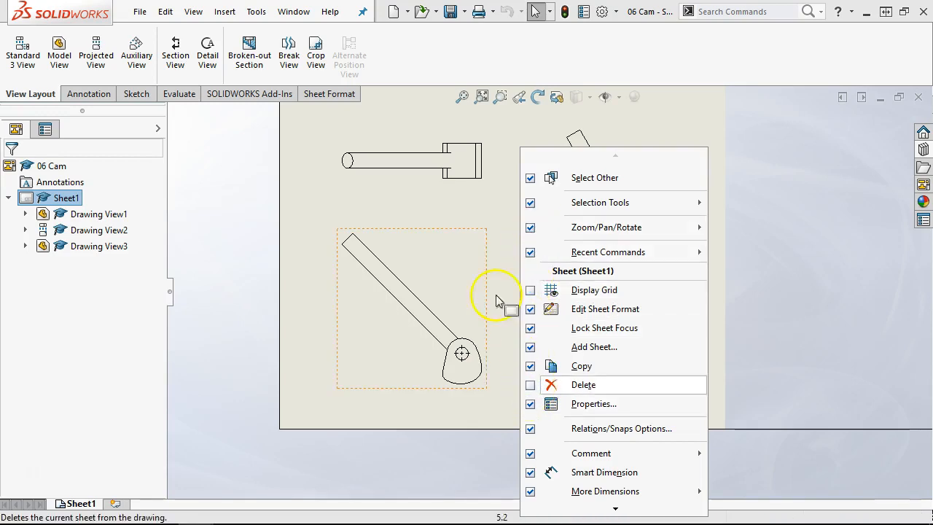
left_click(501, 177)
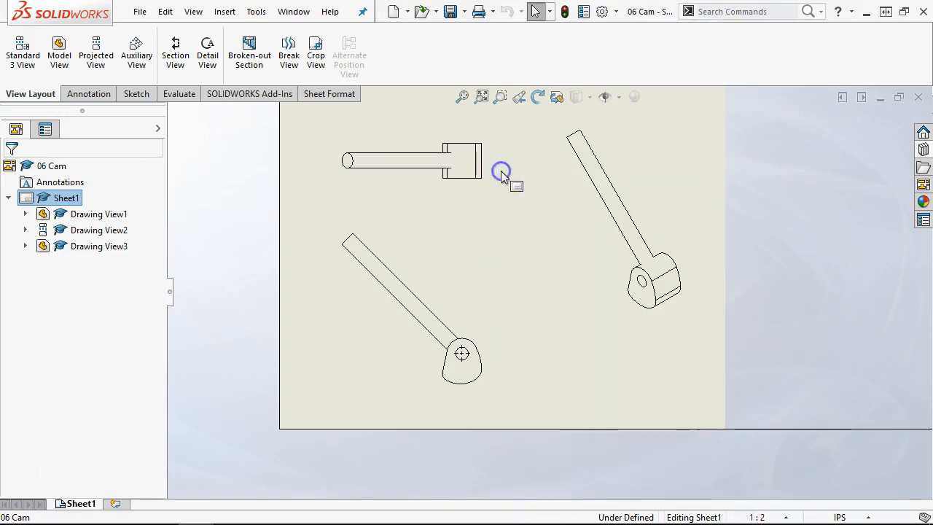
- Check the sheet's scale, projection type and custom size in its properties, and close them without changes
right_click(502, 175)
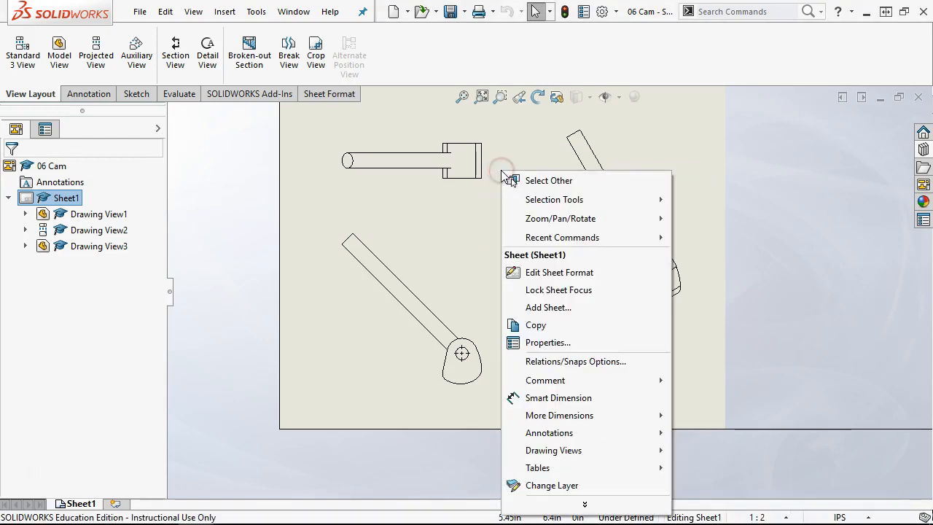
left_click(560, 343)
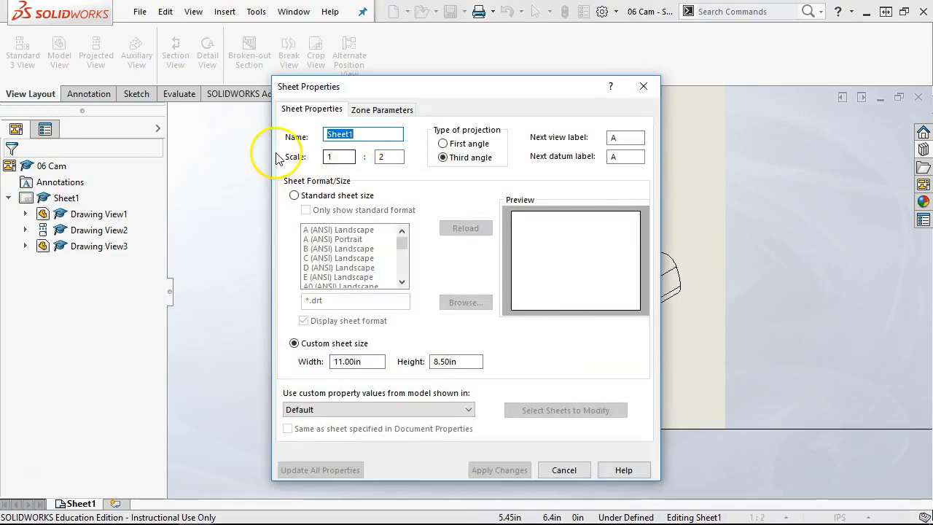
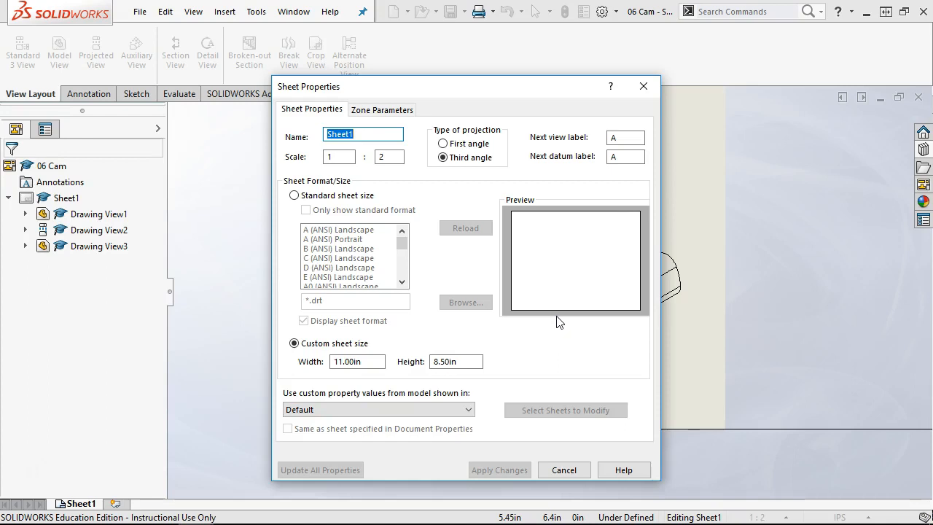
left_click(641, 85)
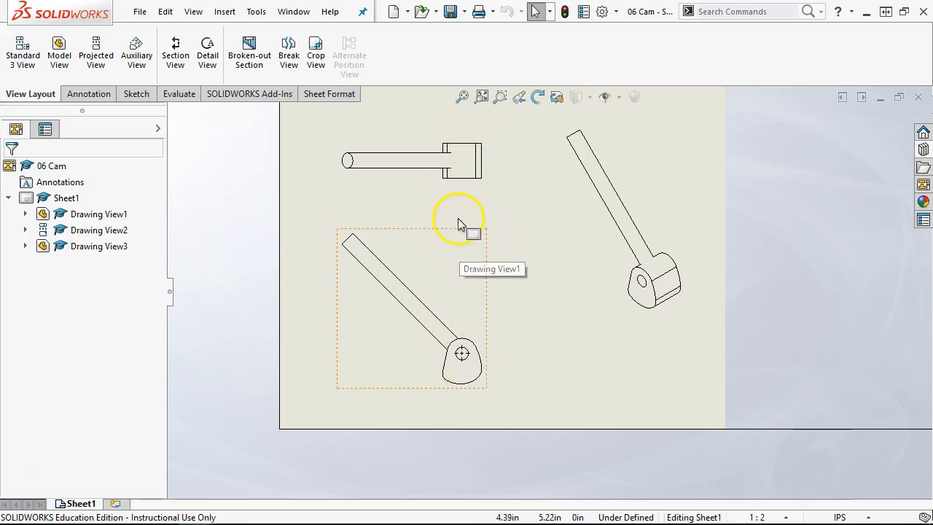
- Set the front view's display style to Hidden Lines Visible
left_click(452, 238)
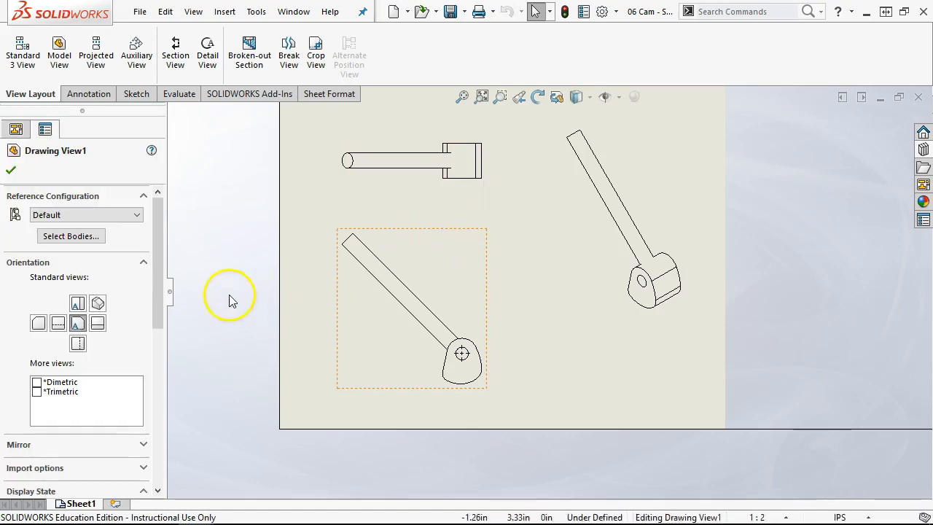
left_click_drag(159, 310, 171, 412)
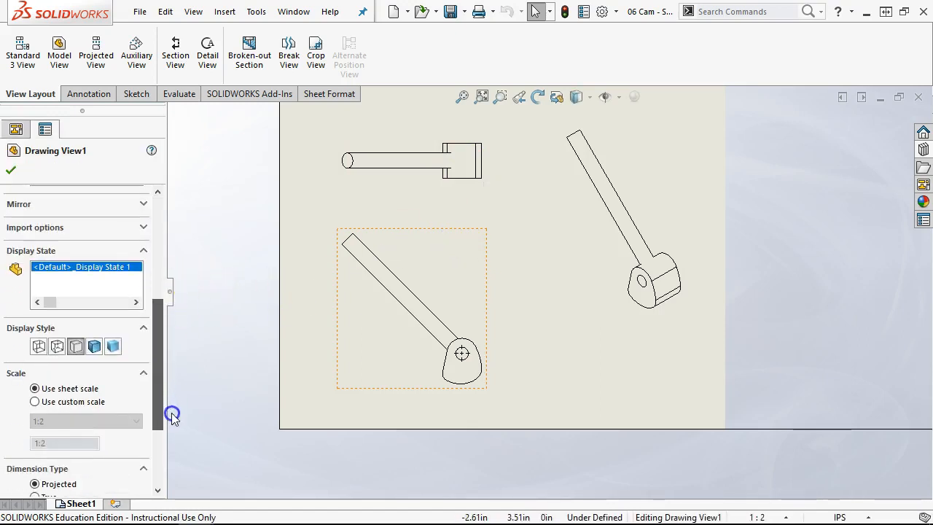
left_click(57, 347)
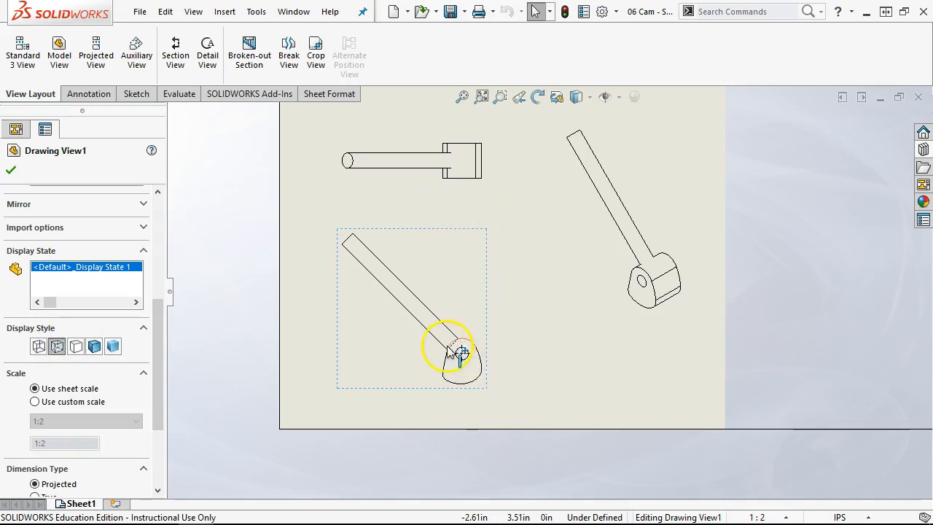
- Make the top view use its parent view's display style and deselect it
left_click(422, 180)
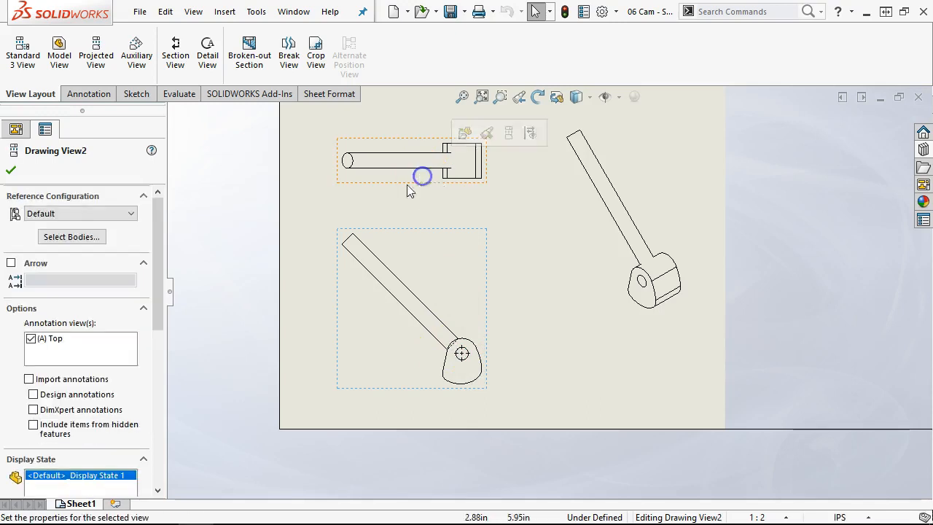
left_click_drag(153, 297, 168, 399)
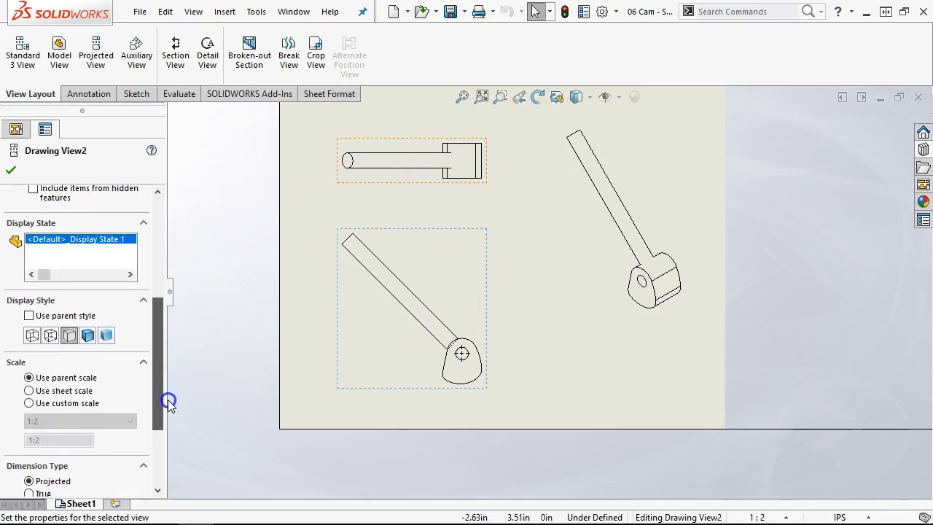
left_click(29, 316)
left_click(523, 284)
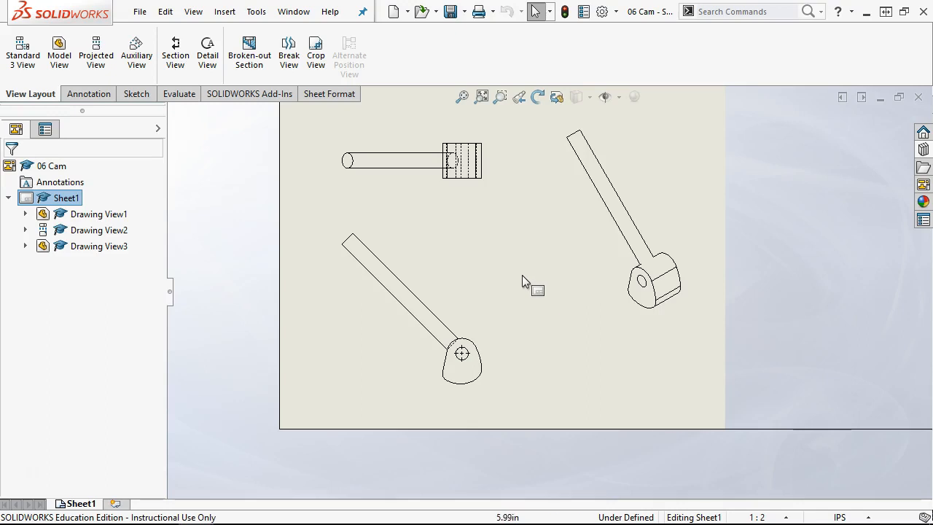
- Inspect the top view's hidden lines up close, and switch its Use parent style option off and back on
left_click(457, 161)
scroll(457, 161, "down", 3)
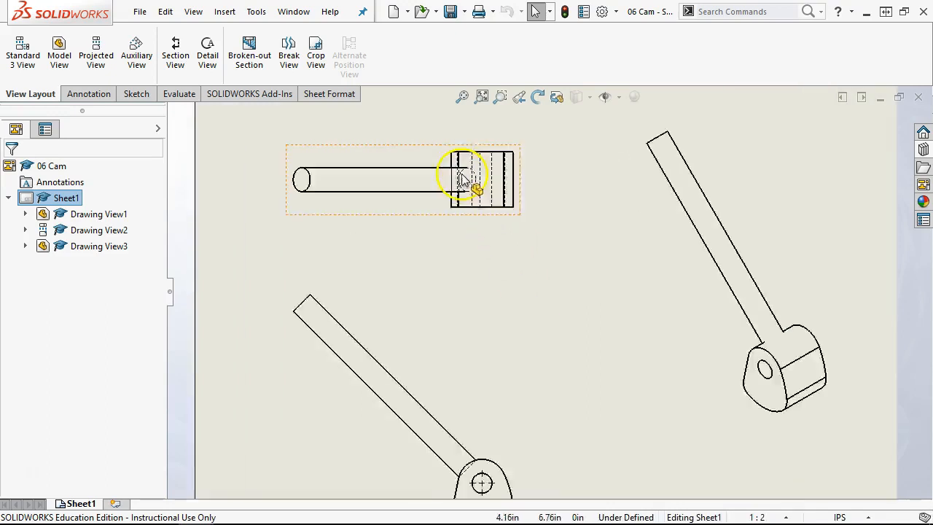
scroll(460, 178, "down", 1)
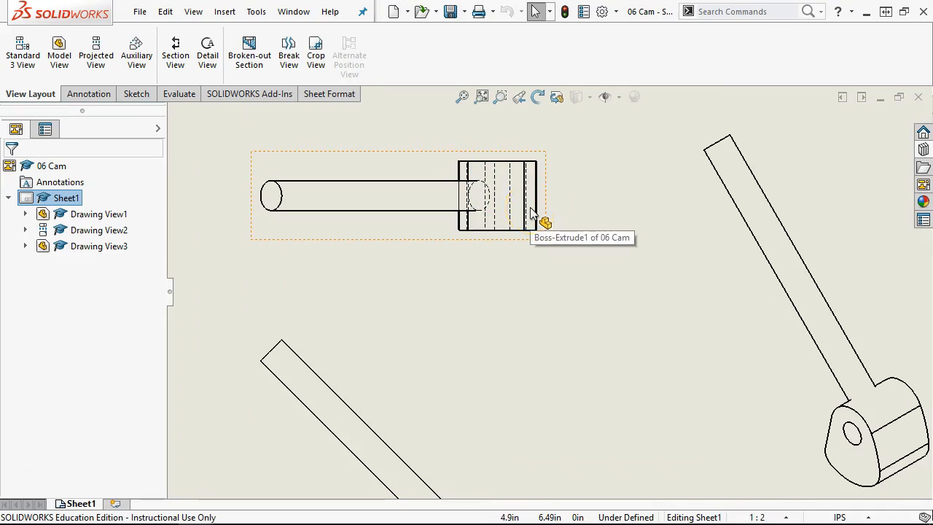
left_click(415, 216)
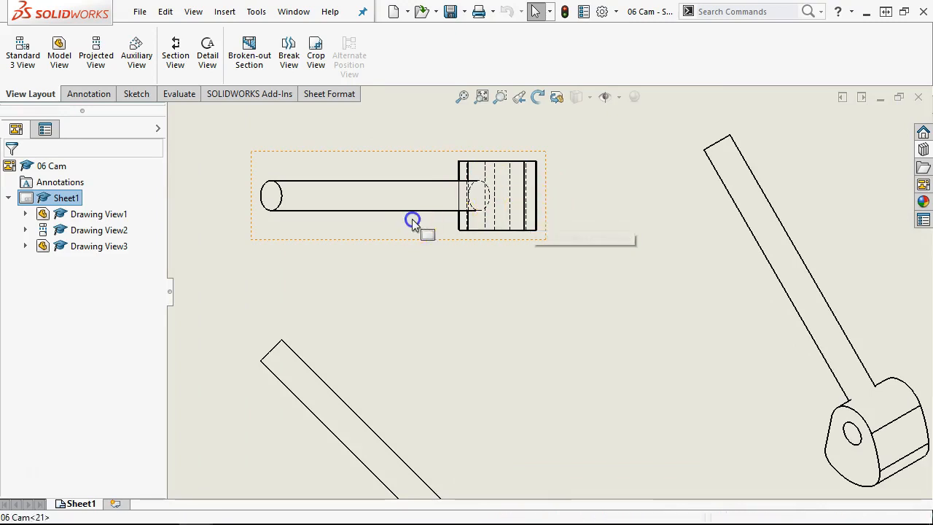
left_click_drag(159, 300, 175, 434)
left_click(29, 257)
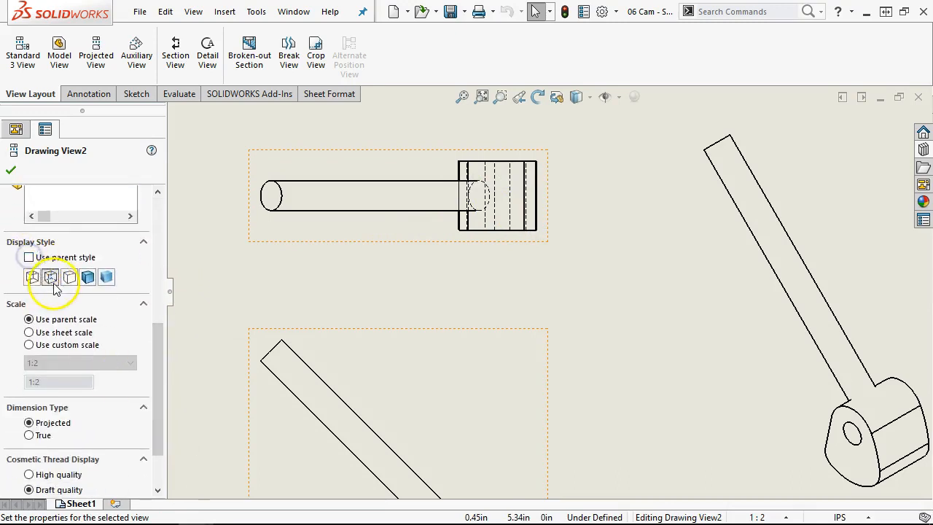
left_click(29, 257)
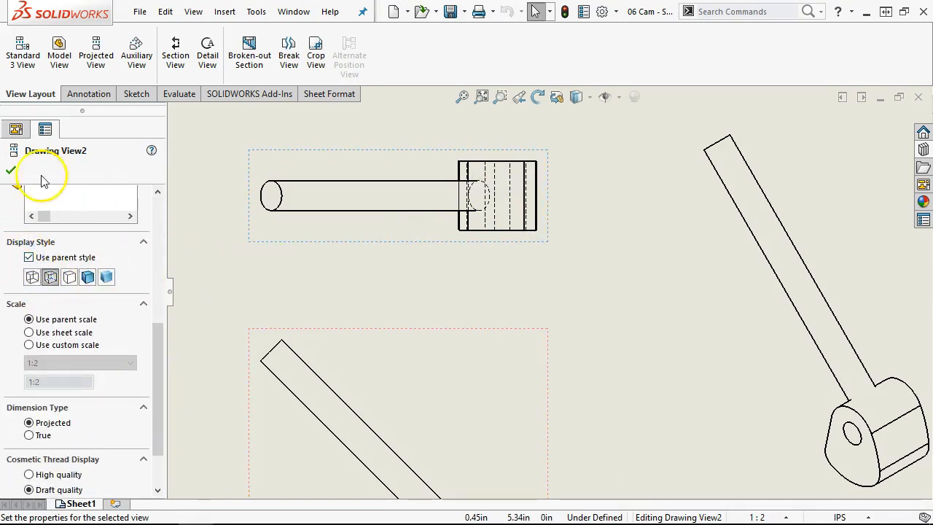
left_click(11, 169)
- Move the front view slightly right together with its aligned top view, and move the isometric view slightly up
left_click(381, 348)
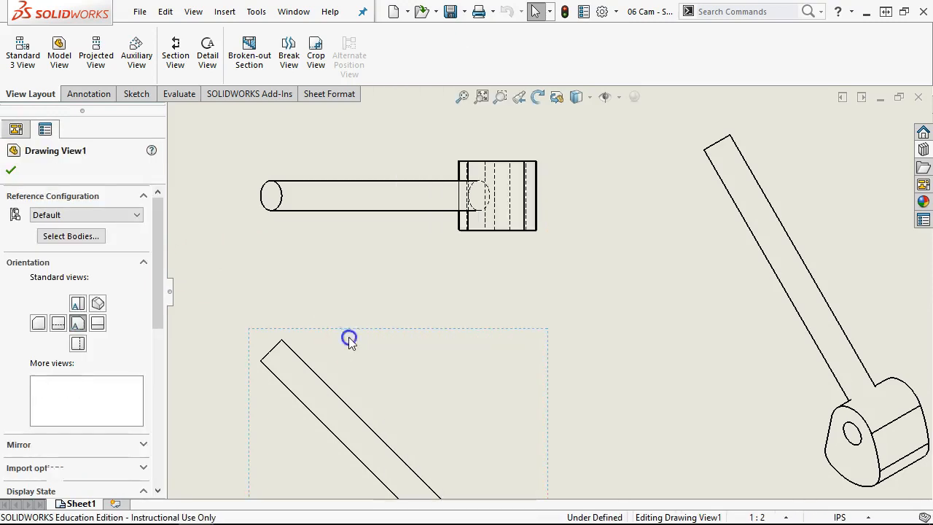
key("f")
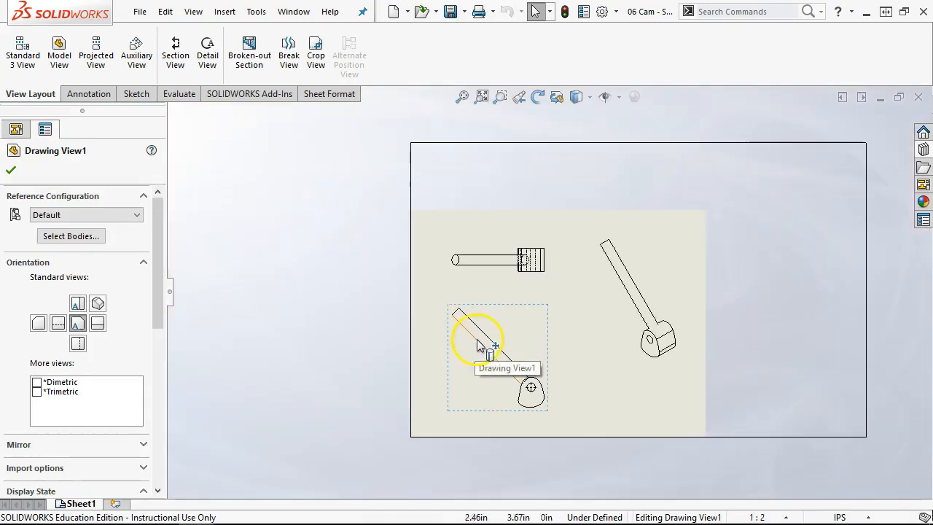
mouse_move(547, 347)
left_mouse_down()
mouse_move(589, 345)
mouse_move(515, 340)
mouse_move(593, 344)
mouse_move(568, 342)
left_mouse_up()
mouse_move(520, 248)
left_mouse_down()
mouse_move(515, 193)
mouse_move(520, 269)
mouse_move(515, 248)
mouse_move(625, 249)
mouse_move(496, 248)
left_mouse_up()
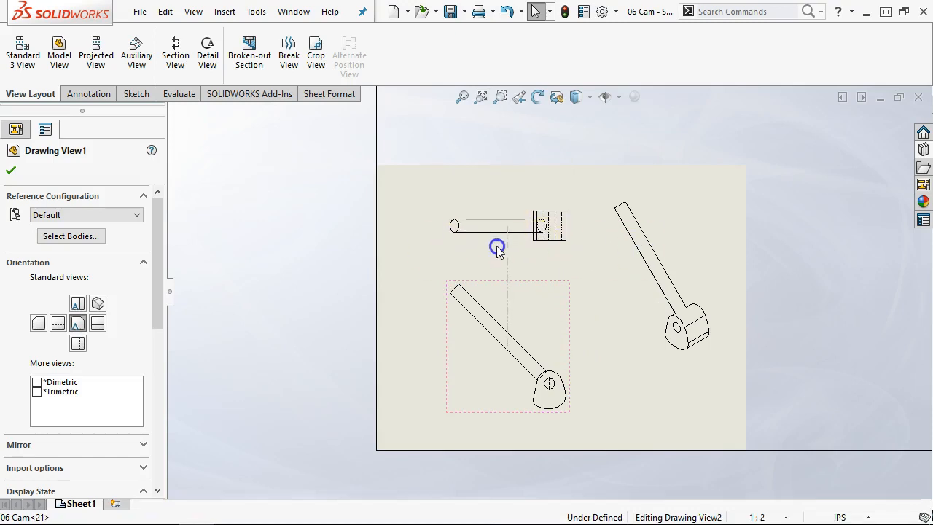
left_click_drag(497, 249, 497, 249)
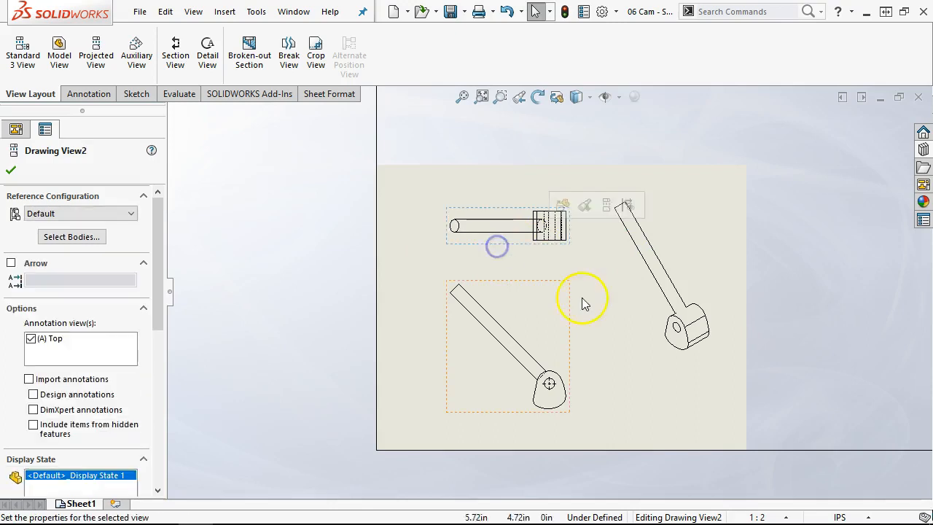
mouse_move(604, 328)
left_mouse_down()
mouse_move(614, 302)
mouse_move(618, 333)
mouse_move(603, 297)
left_mouse_up()
- Set the front view's display style to Hidden Lines Removed and accept the view's properties
left_click(531, 296)
left_click_drag(154, 272, 170, 385)
left_click(76, 321)
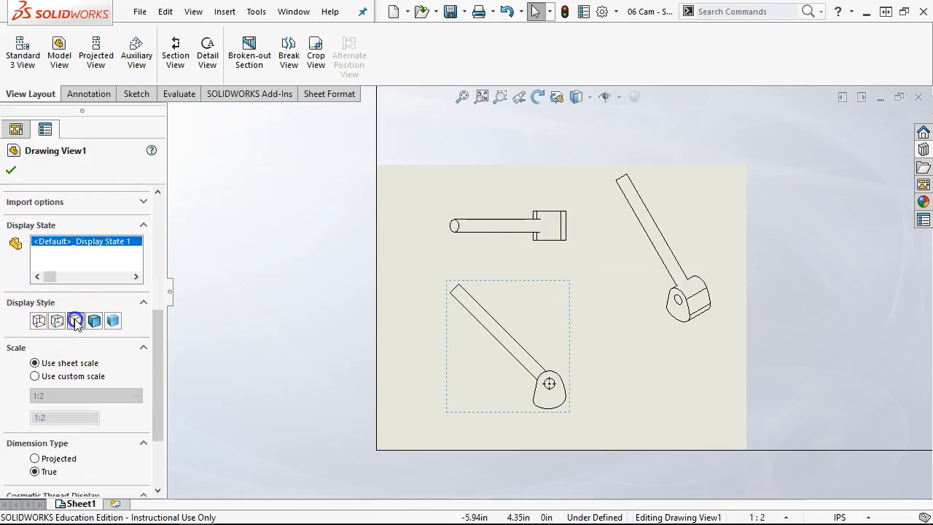
left_click(11, 170)
- Deselect the isometric view and add a second sheet to the drawing
left_click(606, 328)
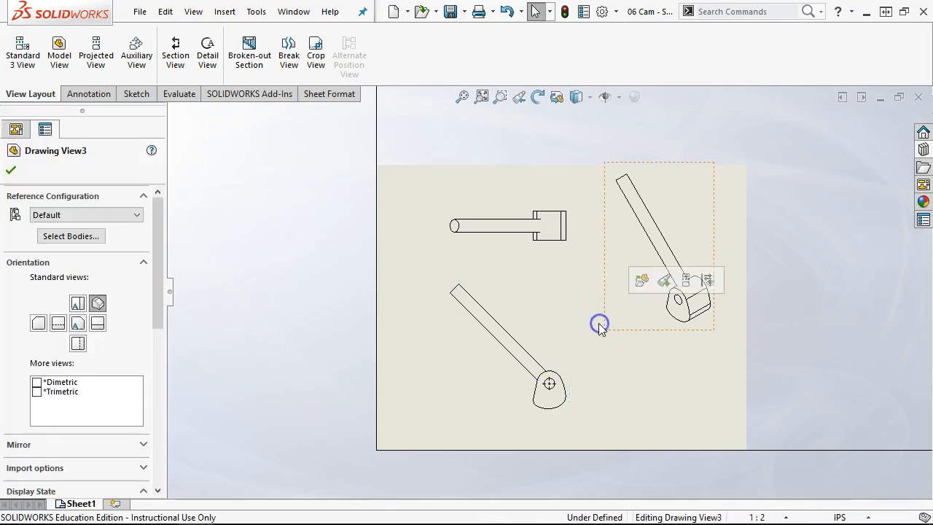
left_click(614, 369)
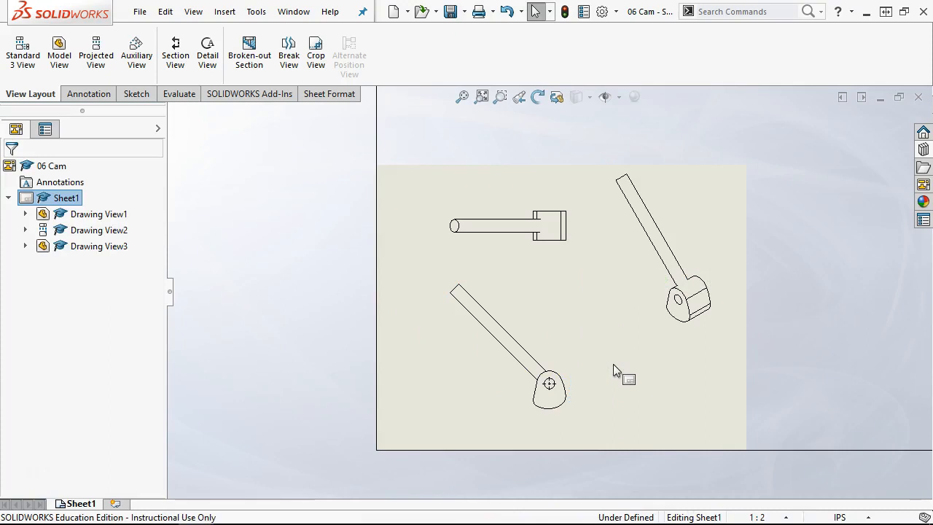
left_click(117, 504)
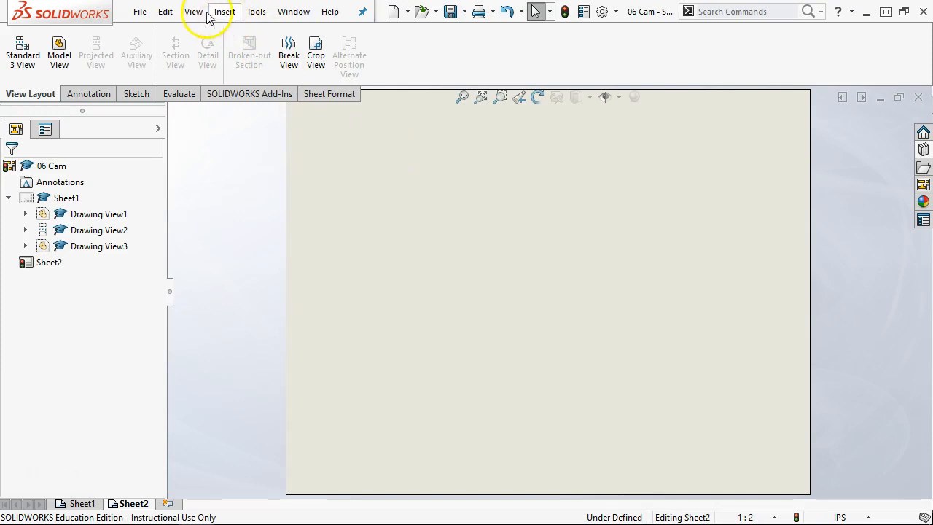
- Start a model view of 06 Cam on the second sheet and limit it to the cam body without the handle
left_click(59, 56)
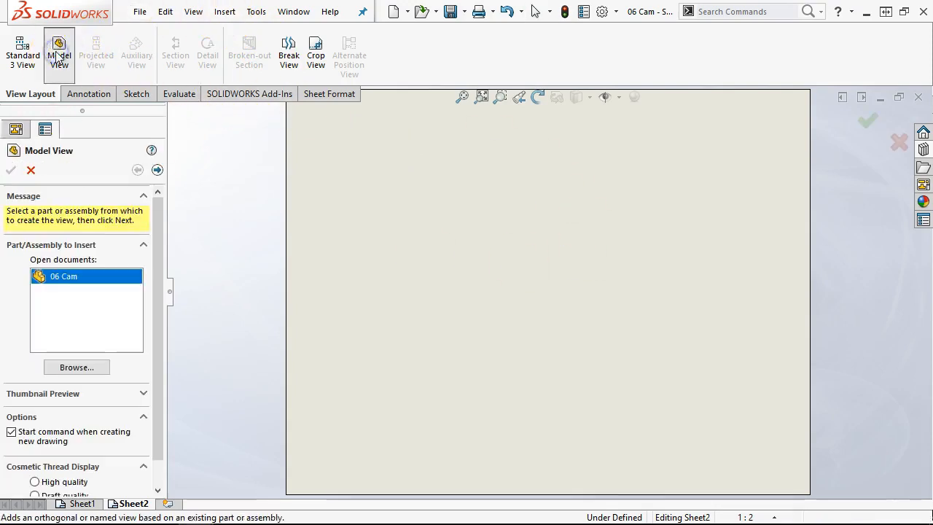
left_click(156, 170)
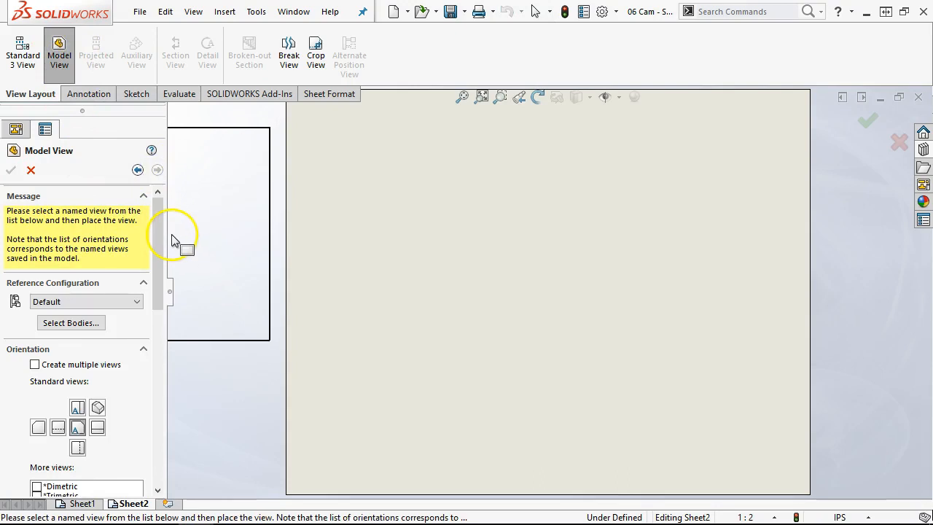
left_click(71, 323)
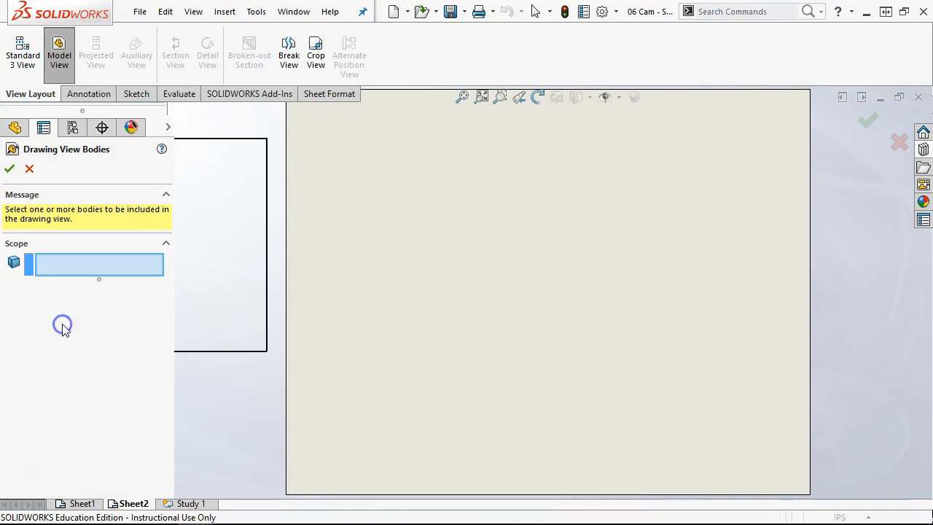
left_click(695, 422)
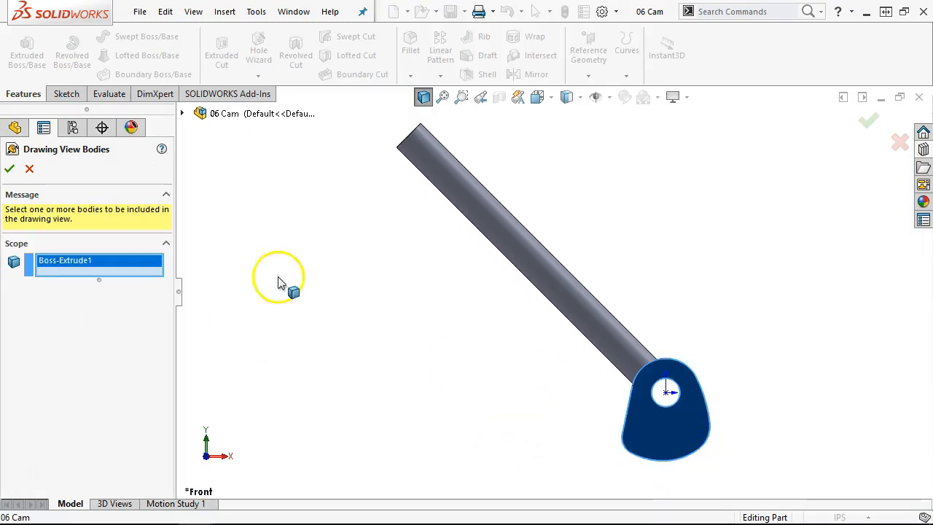
left_click(10, 168)
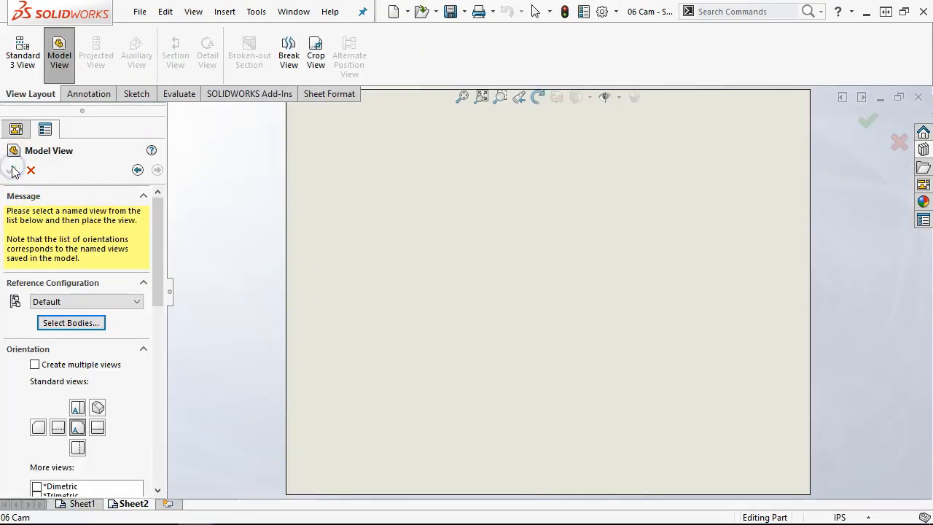
- Create multiple views of the cam body on the second sheet: front, top and isometric
left_click(60, 365)
left_click(77, 426)
left_click(97, 446)
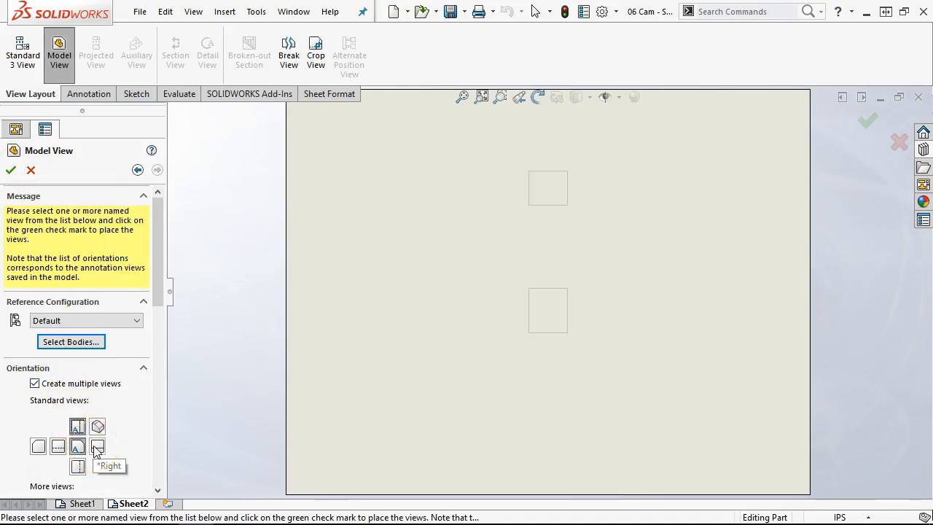
left_click(98, 426)
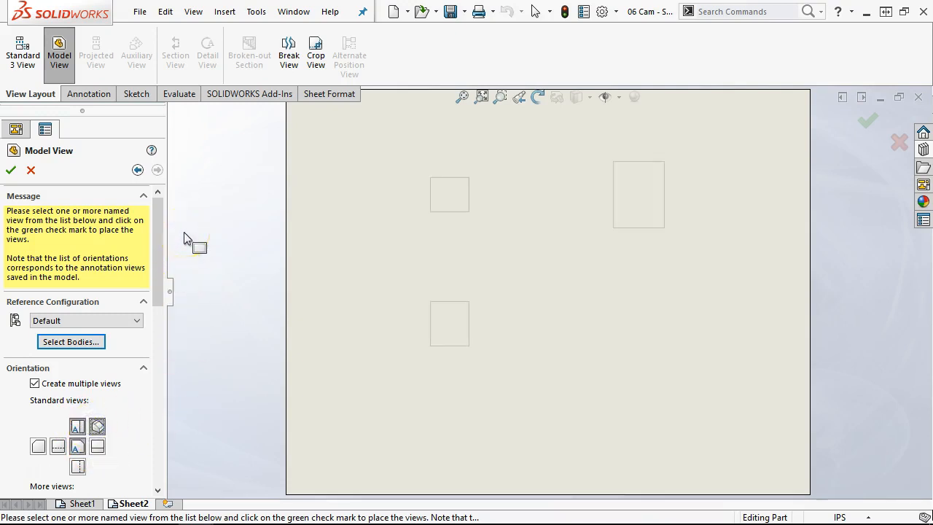
left_click(78, 427)
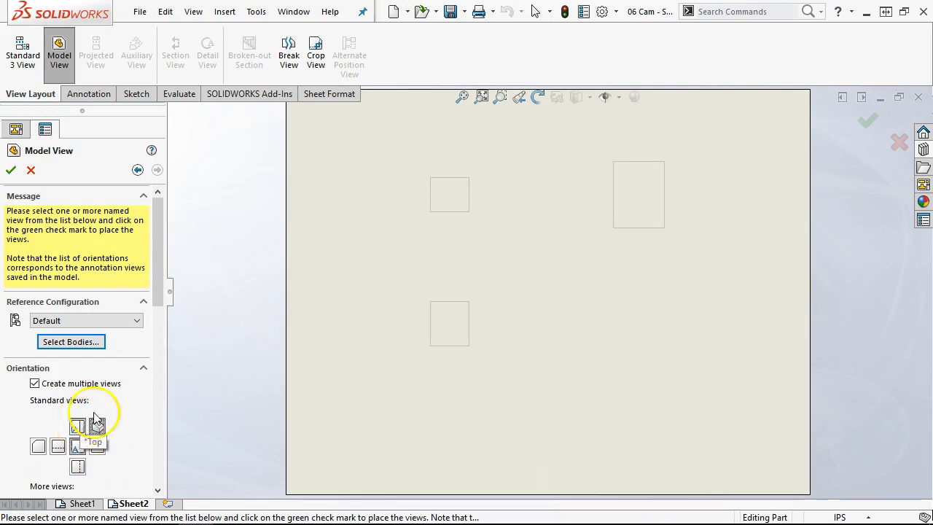
left_click(11, 170)
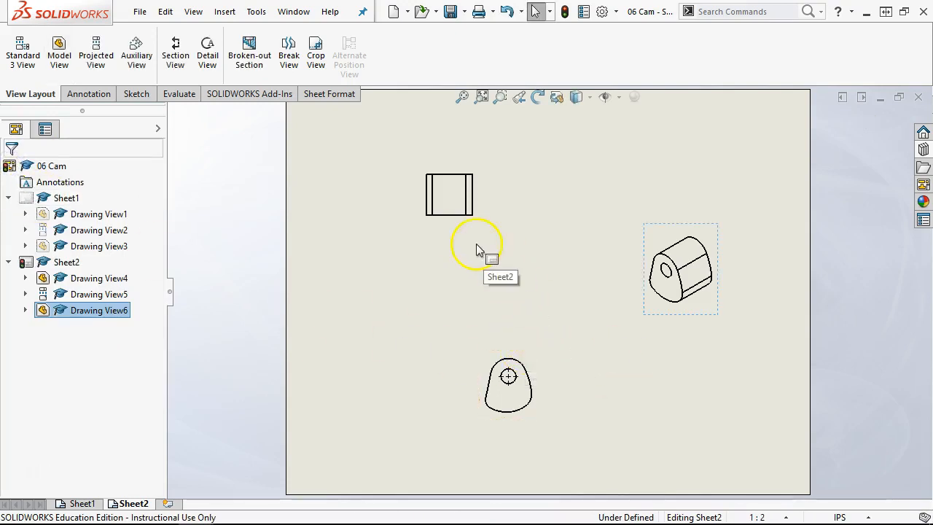
- Move the cam body's top view down towards the front view, and shift the front view slightly left and up
left_click_drag(459, 226, 502, 317)
mouse_move(489, 352)
left_mouse_down()
mouse_move(447, 354)
mouse_move(483, 319)
mouse_move(491, 231)
mouse_move(491, 393)
mouse_move(481, 359)
left_mouse_up()
left_click_drag(445, 316, 478, 271)
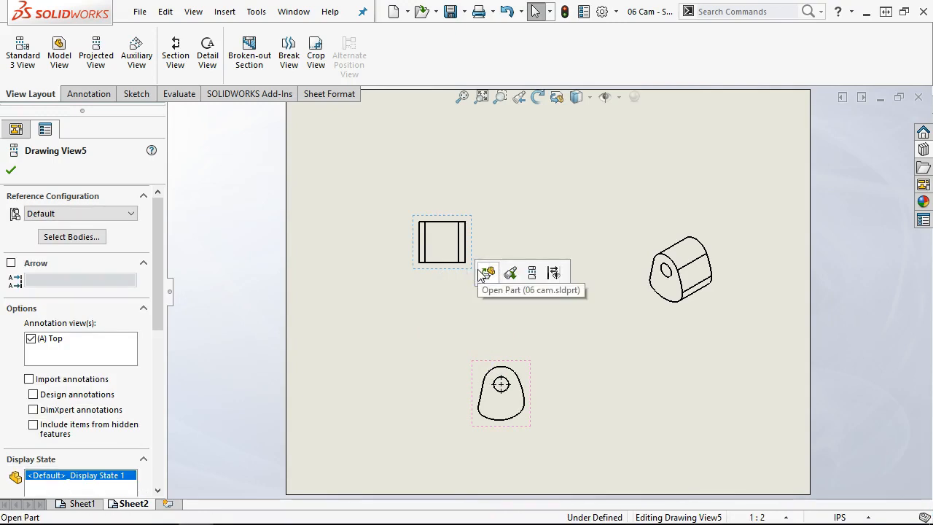
left_click(462, 311)
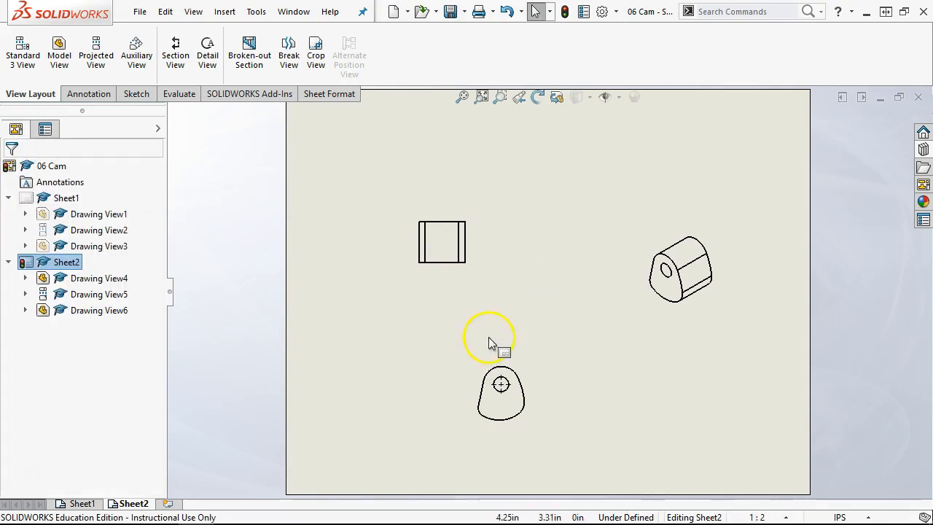
left_click_drag(491, 367, 481, 339)
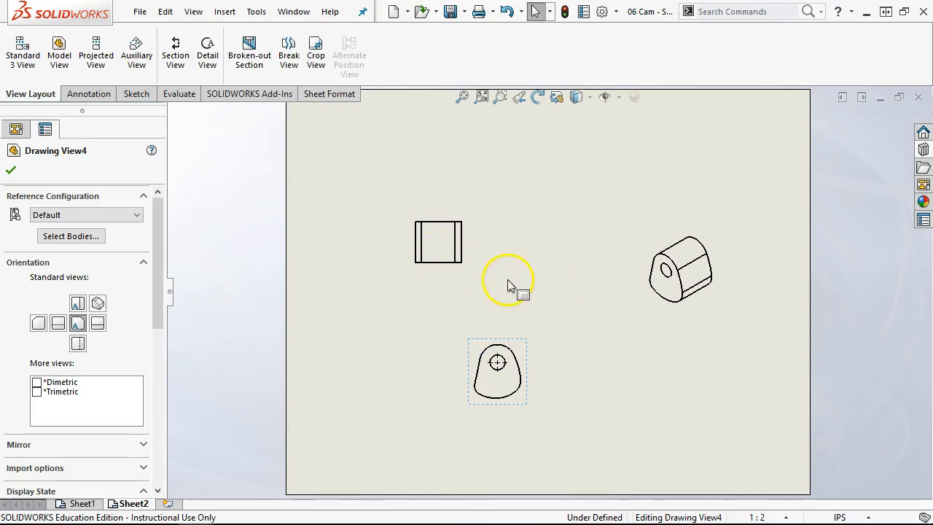
left_click(509, 281)
- Break the top view's alignment and move it roughly straight above the front view
left_click(462, 269)
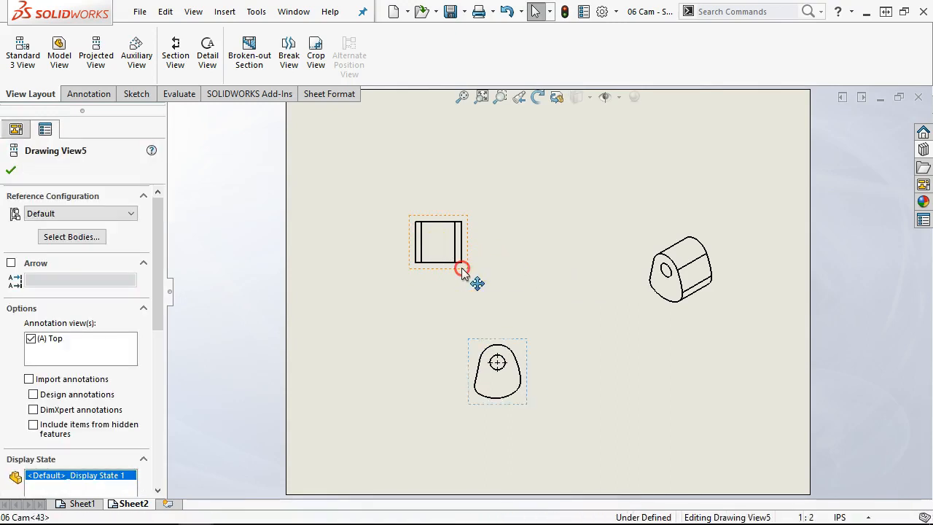
right_click(462, 270)
mouse_move(525, 195)
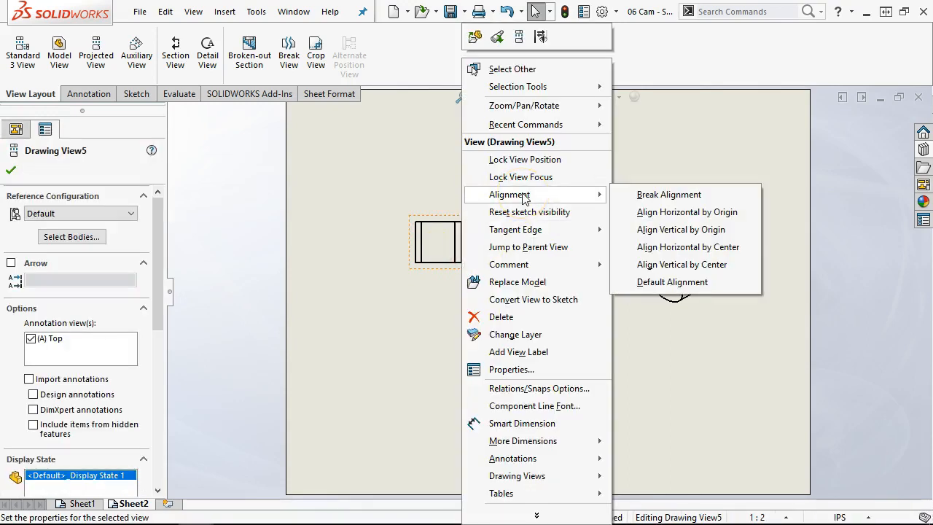
left_click(646, 193)
mouse_move(448, 274)
left_mouse_down()
mouse_move(541, 274)
mouse_move(500, 251)
left_mouse_up()
left_click(533, 303)
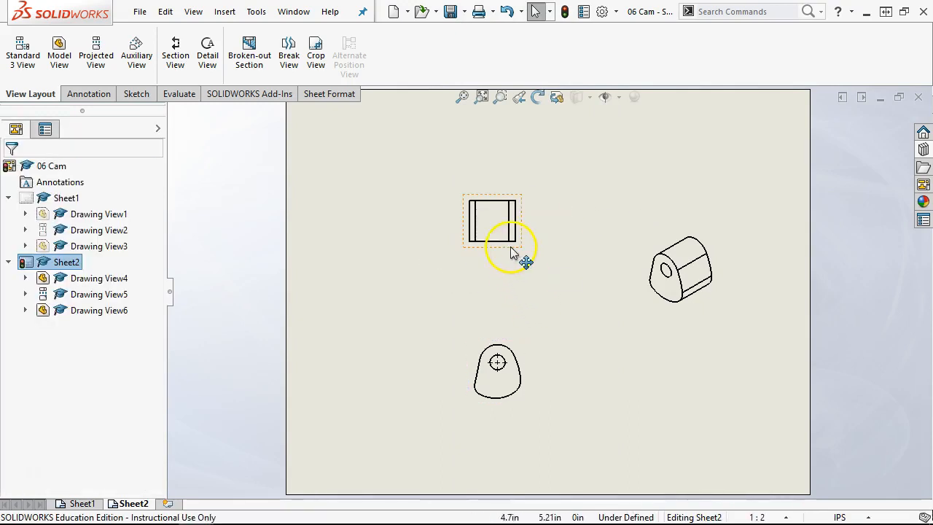
- Align the top view vertically by origin with the front view
right_click(510, 250)
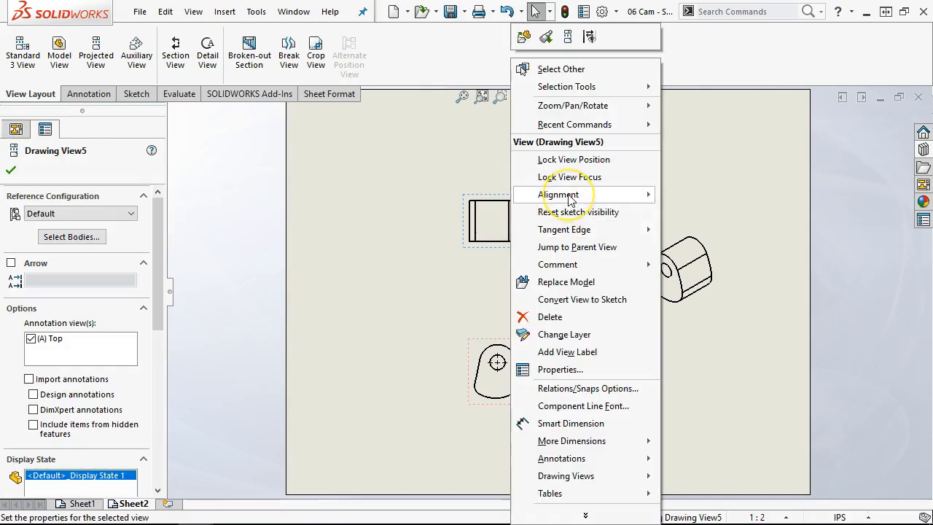
mouse_move(572, 196)
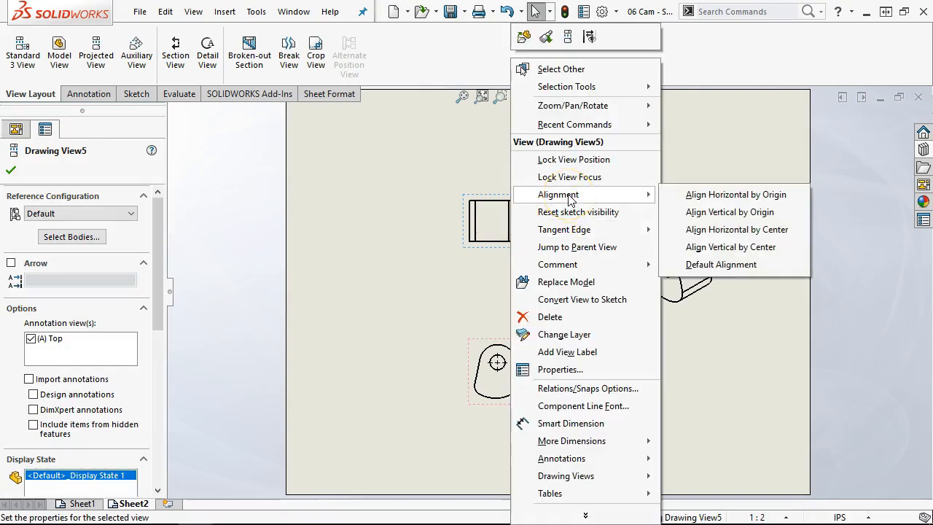
left_click(698, 212)
left_click(517, 346)
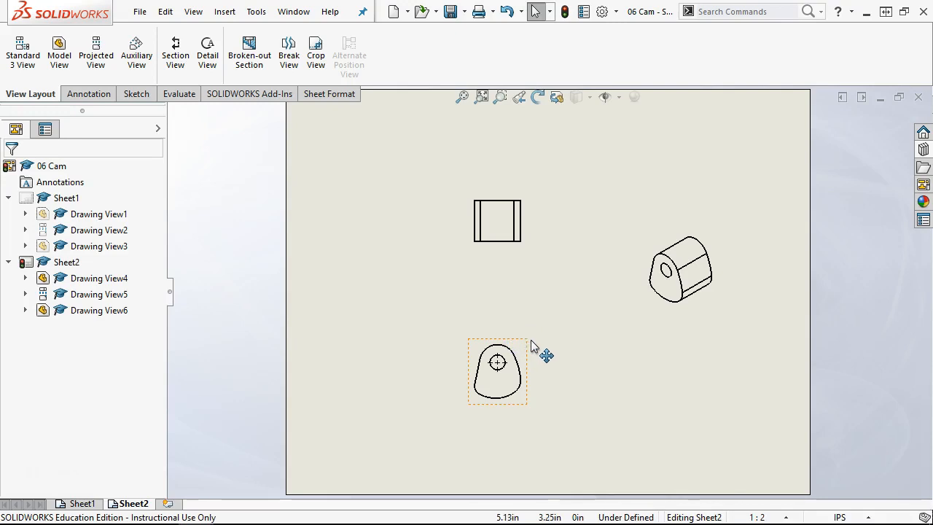
- Move the aligned front and top views left and further up, and move the isometric view to the sheet's upper right area
mouse_move(526, 343)
left_mouse_down()
mouse_move(437, 333)
mouse_move(500, 329)
left_mouse_up()
left_click(498, 258)
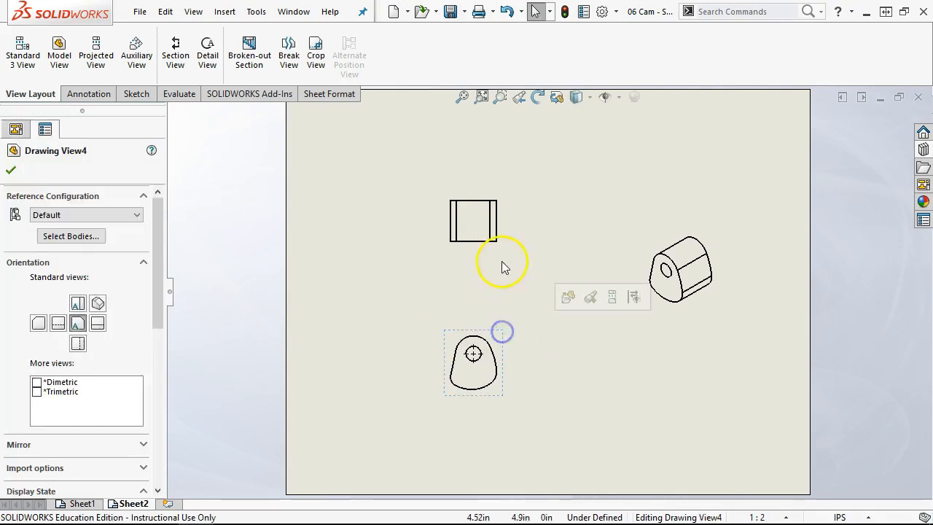
mouse_move(494, 257)
left_mouse_down()
mouse_move(496, 300)
mouse_move(493, 226)
left_mouse_up()
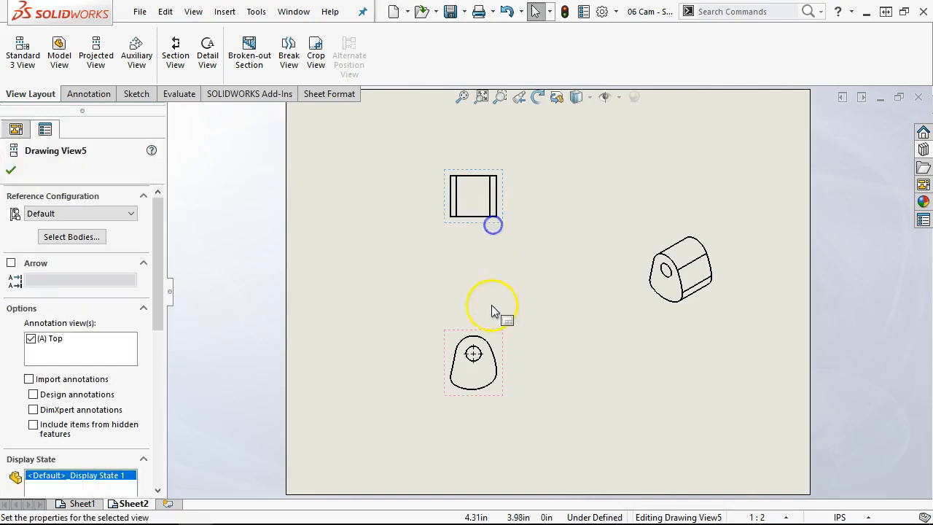
mouse_move(492, 334)
left_mouse_down()
mouse_move(489, 298)
mouse_move(515, 301)
mouse_move(490, 302)
left_mouse_up()
left_click(488, 232)
mouse_move(486, 224)
left_mouse_down()
mouse_move(514, 232)
mouse_move(511, 240)
mouse_move(498, 224)
left_mouse_up()
mouse_move(469, 194)
left_mouse_down()
mouse_move(475, 241)
mouse_move(476, 219)
left_mouse_up()
left_click(524, 268)
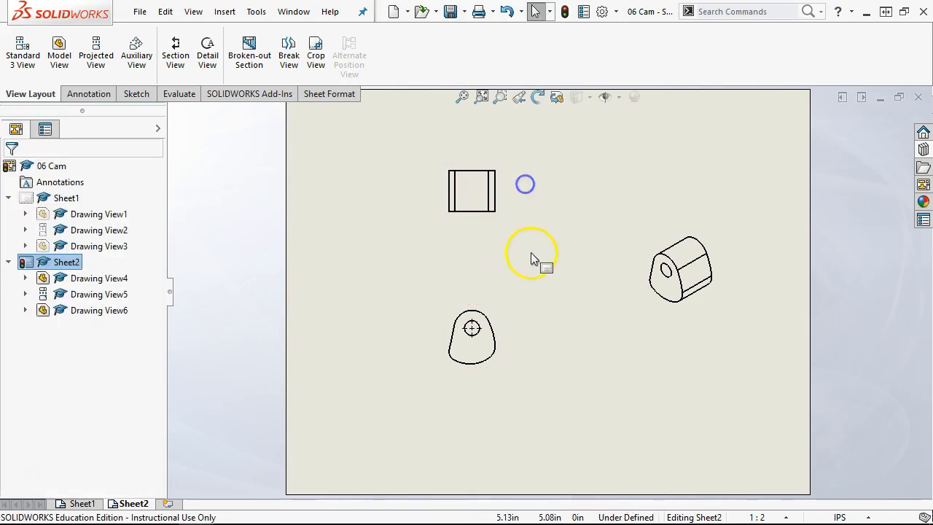
mouse_move(678, 319)
left_mouse_down()
mouse_move(697, 298)
mouse_move(716, 229)
mouse_move(709, 223)
left_mouse_up()
right_click(558, 290)
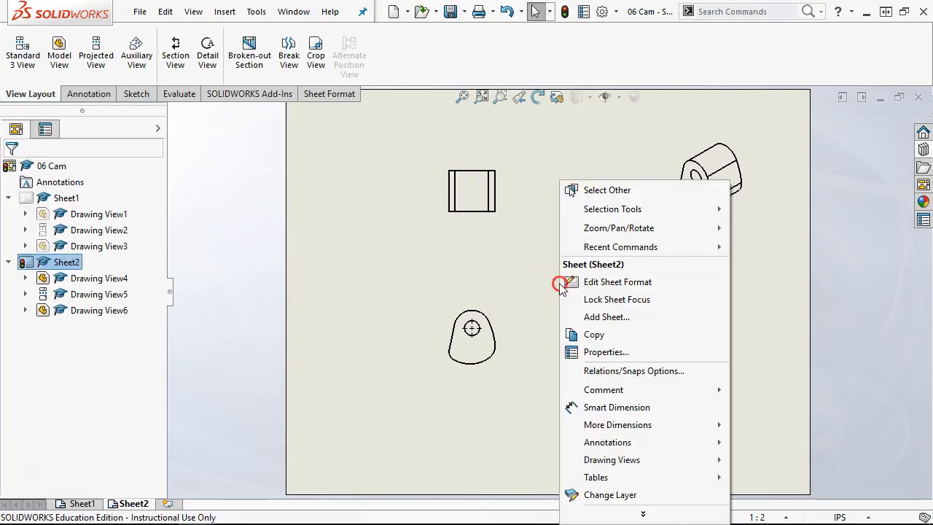
mouse_move(613, 477)
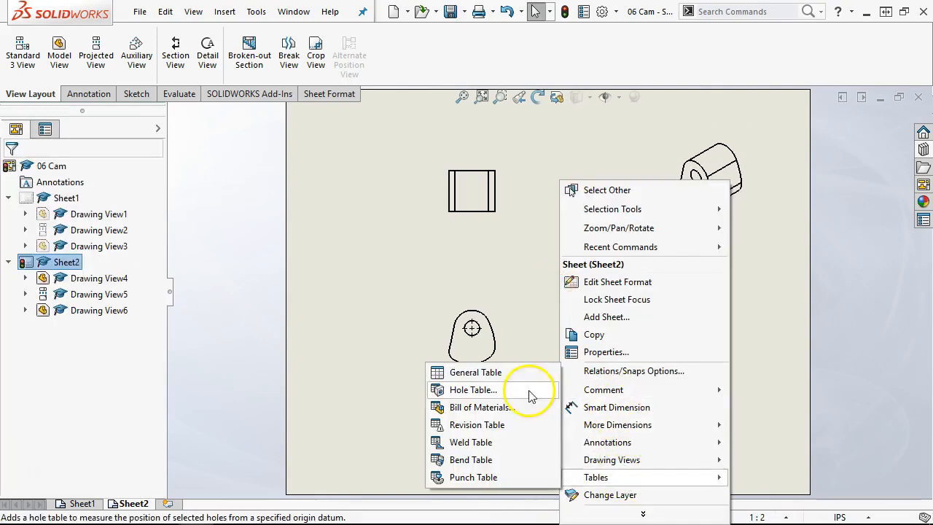
left_click(433, 250)
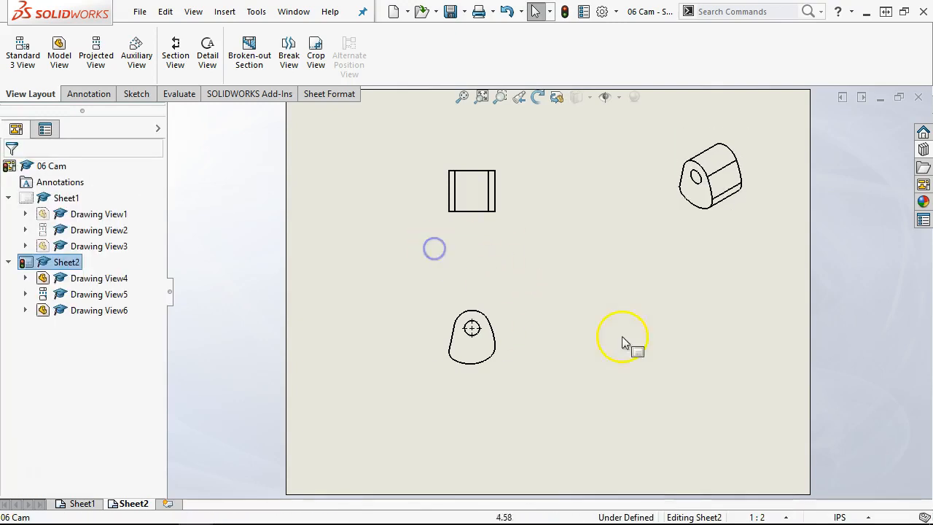
- Set the second sheet's scale to 1:1 and move the front, top and isometric views left and up to fit the sheet
left_click(786, 517)
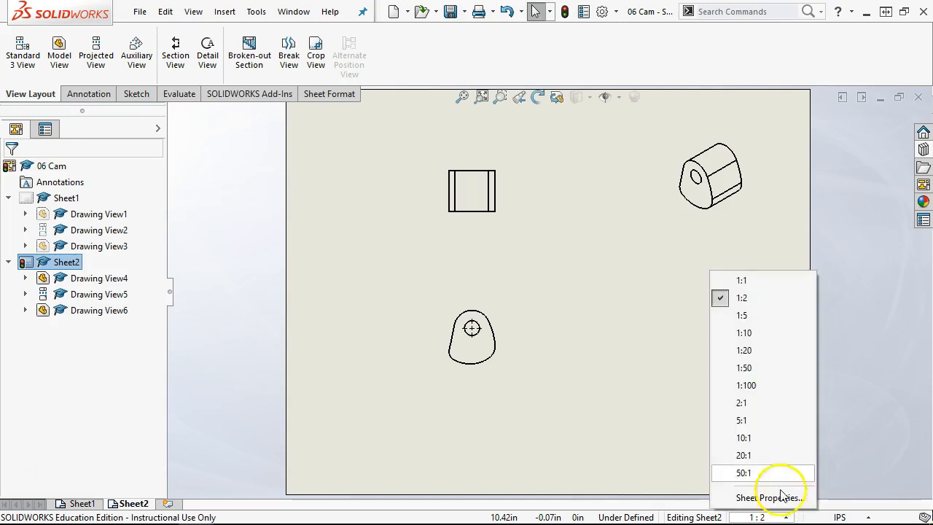
left_click(744, 281)
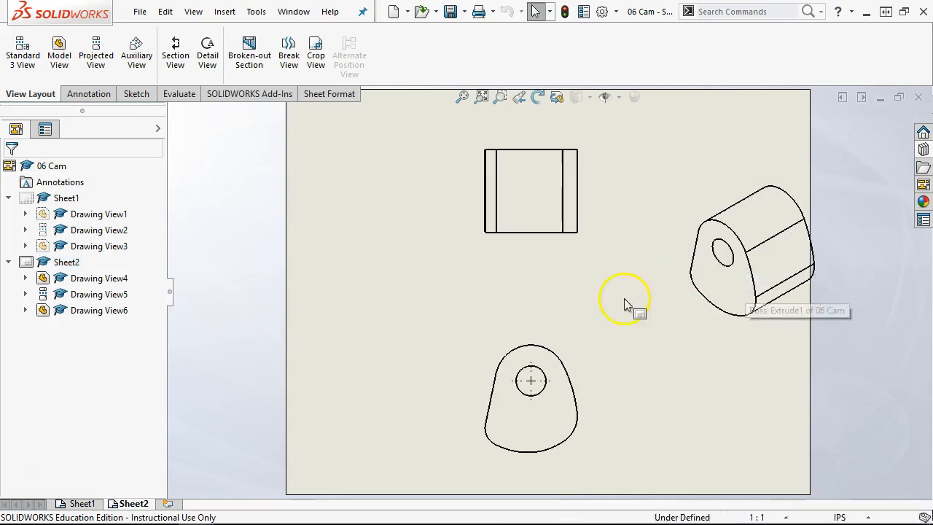
left_click(508, 321)
left_click_drag(508, 321, 463, 296)
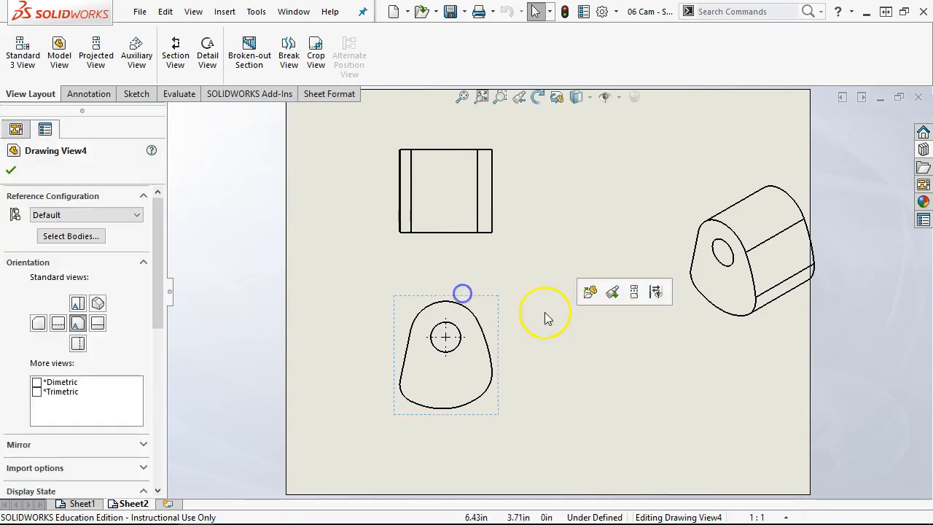
mouse_move(703, 333)
left_mouse_down()
mouse_move(624, 333)
mouse_move(631, 285)
left_mouse_up()
left_click(642, 347)
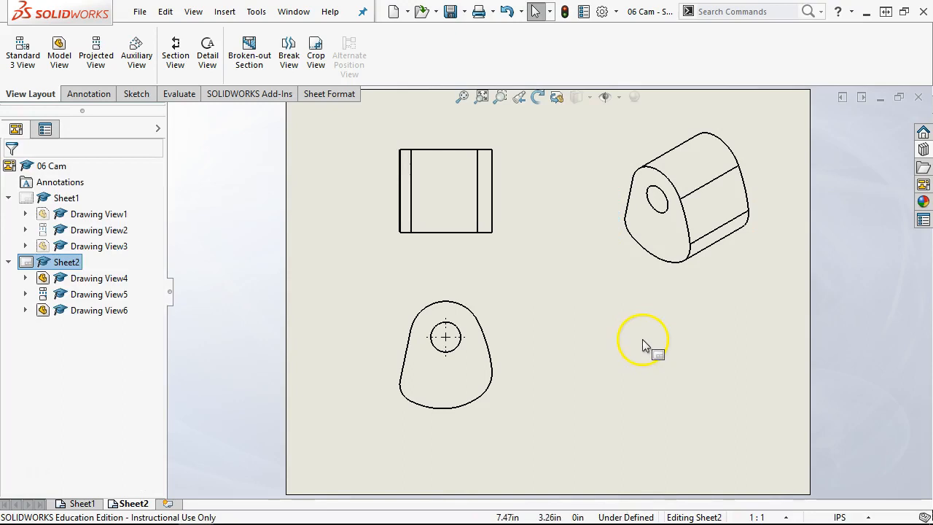
- Add a third sheet and place the front view of 06 Cam near its middle from the View Palette
left_click(168, 502)
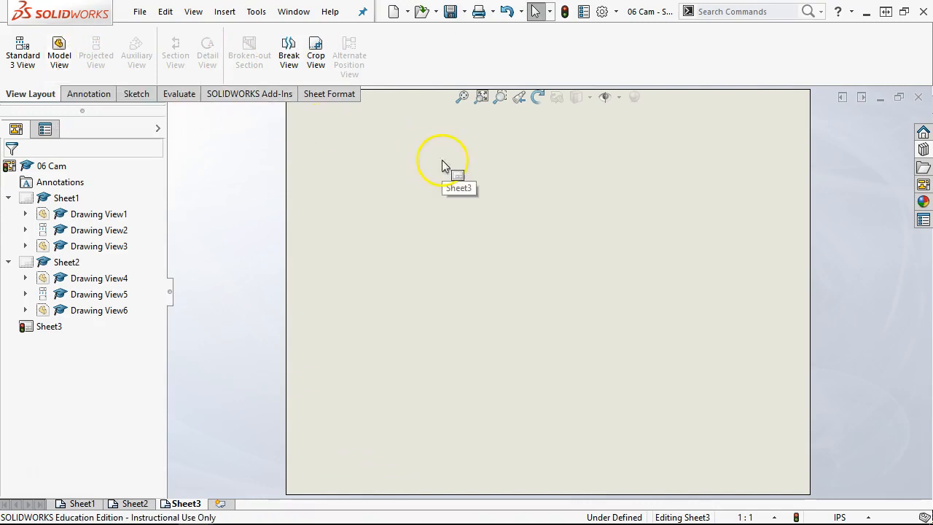
left_click(923, 184)
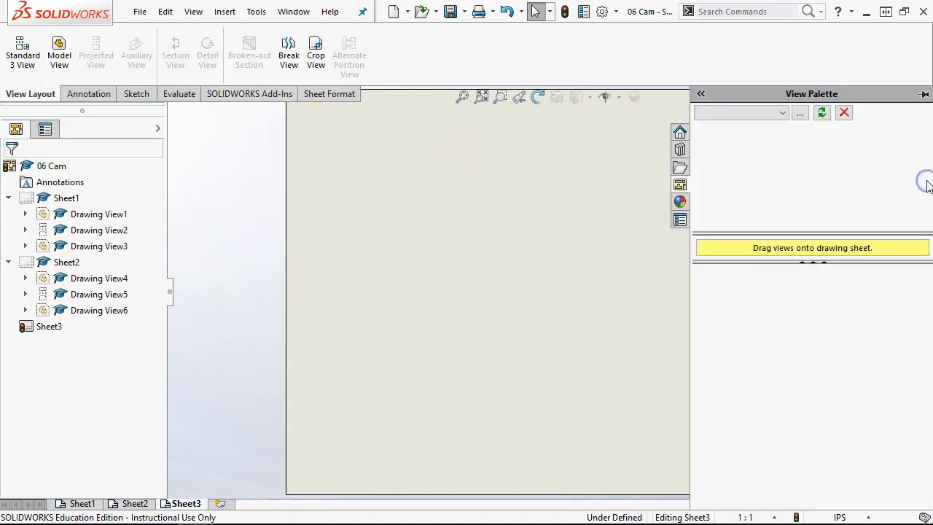
left_click(780, 114)
left_click(733, 127)
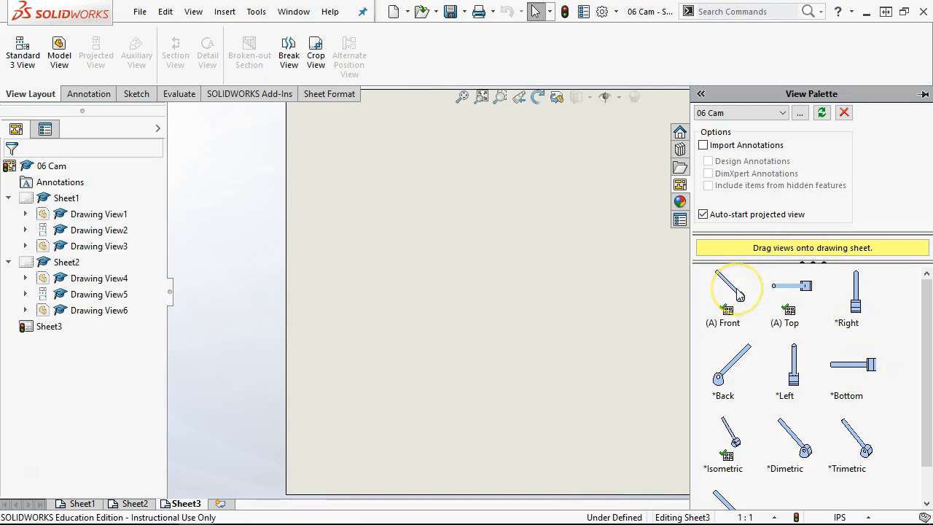
left_click_drag(740, 294, 539, 294)
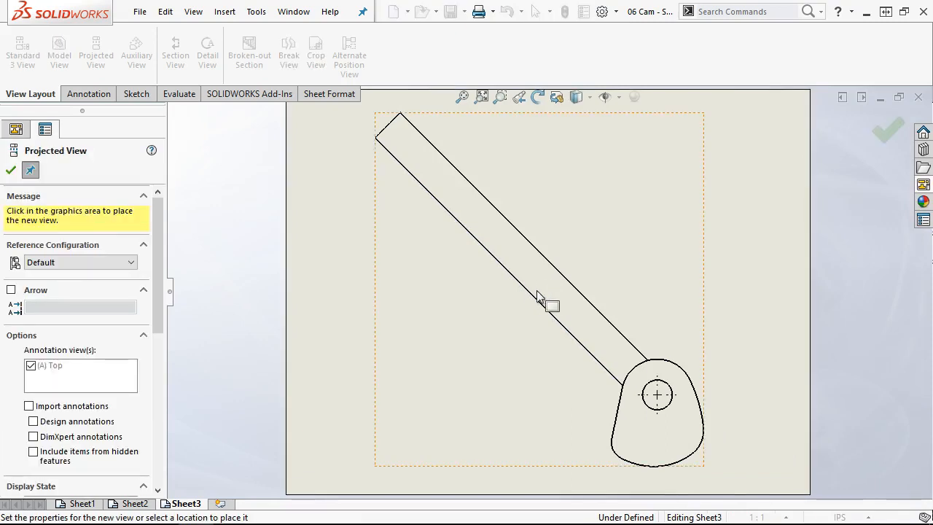
- Finish placing views and limit the third sheet's front view to the handle body only
left_click(10, 171)
left_click(621, 201)
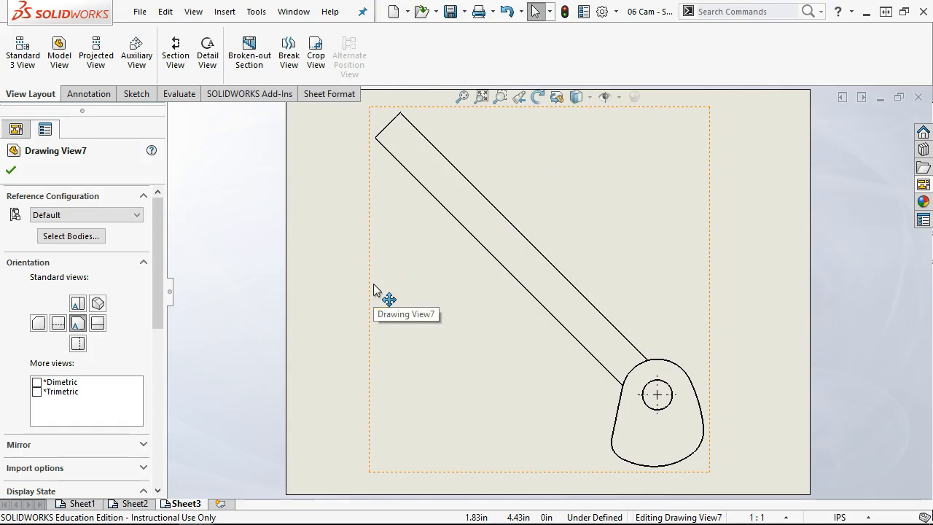
left_click(69, 238)
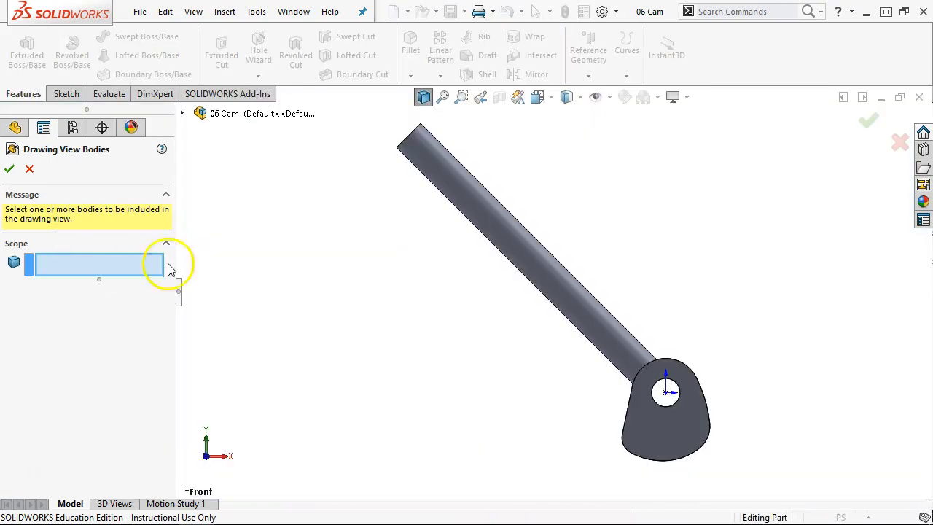
left_click(476, 216)
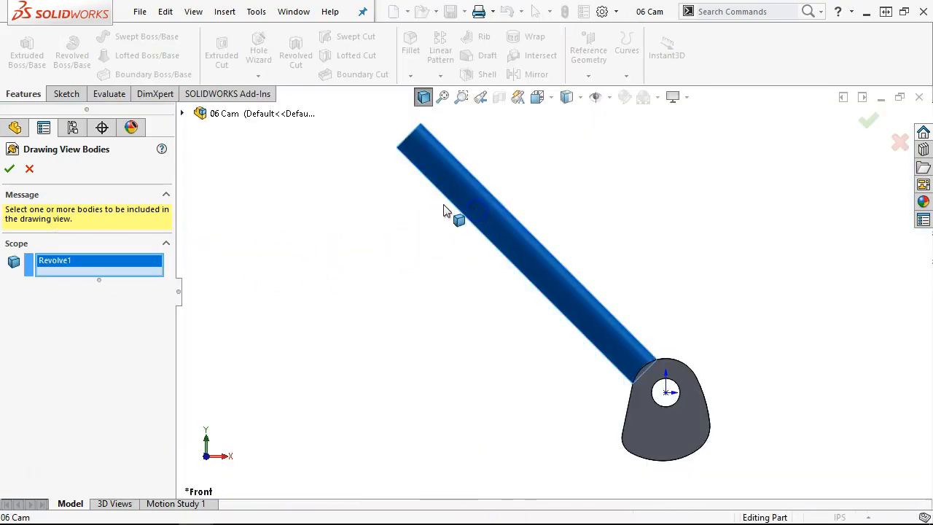
left_click(10, 168)
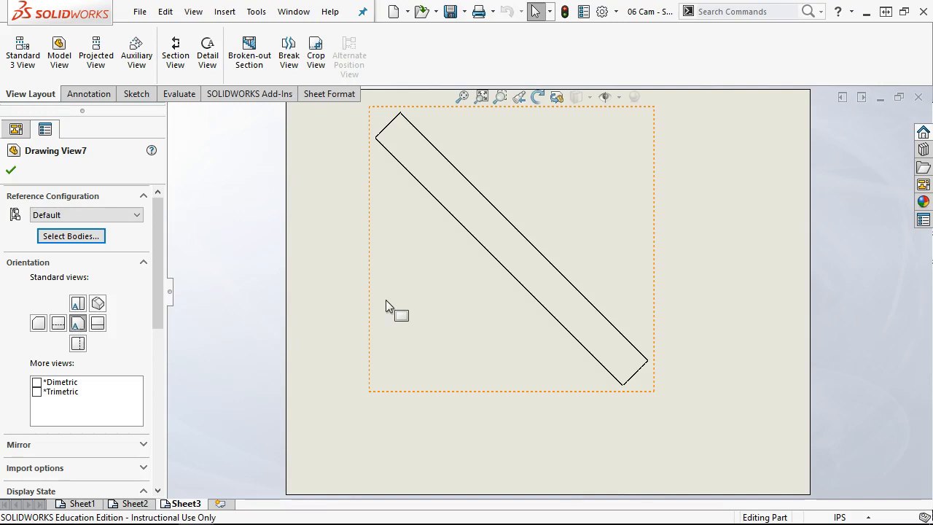
- Rotate the handle's front view on the third sheet by 45 degrees so the handle lies horizontally
left_click(433, 241)
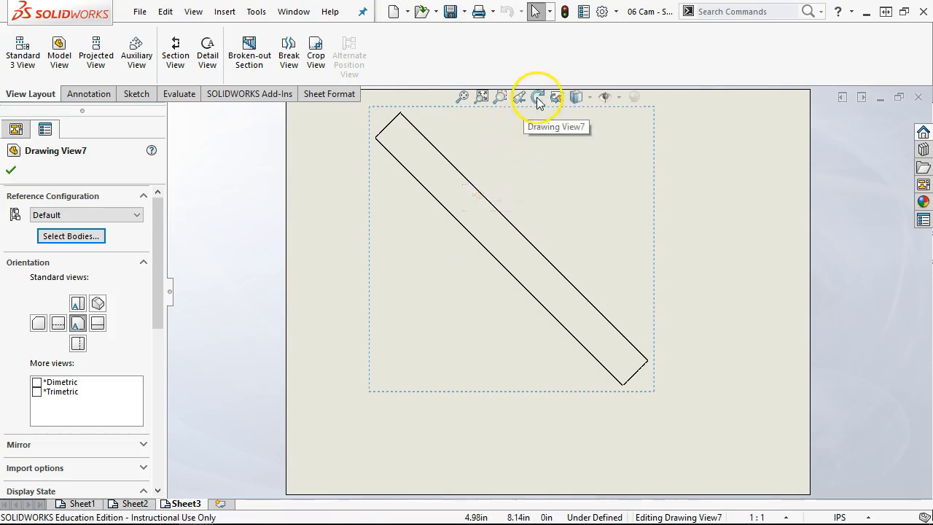
left_click(748, 152)
scroll(681, 176, "up", 3)
scroll(681, 175, "down", 1)
left_click(514, 276)
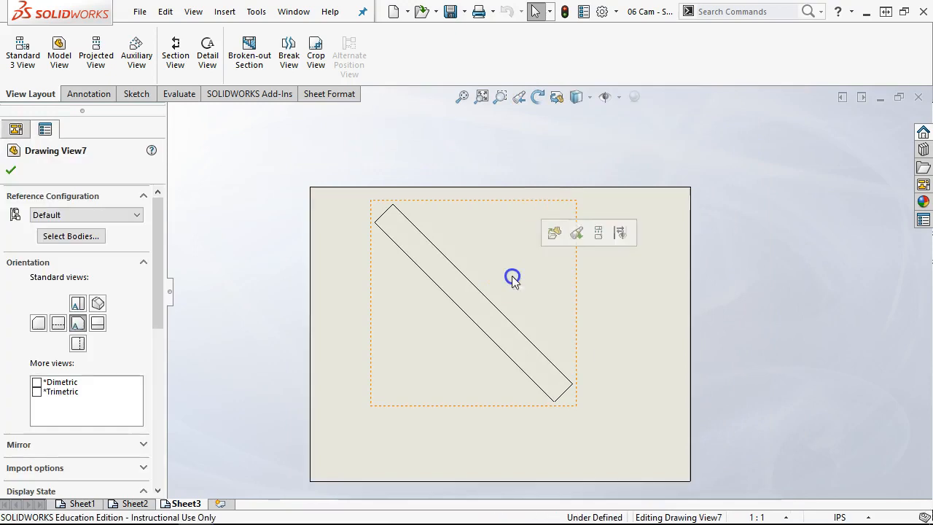
left_click(537, 98)
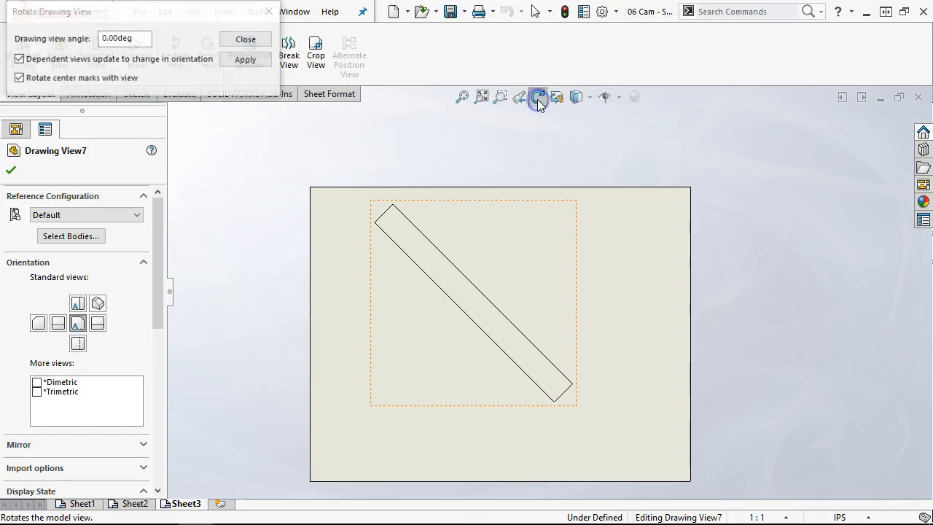
left_click(104, 38)
key("BackSpace")
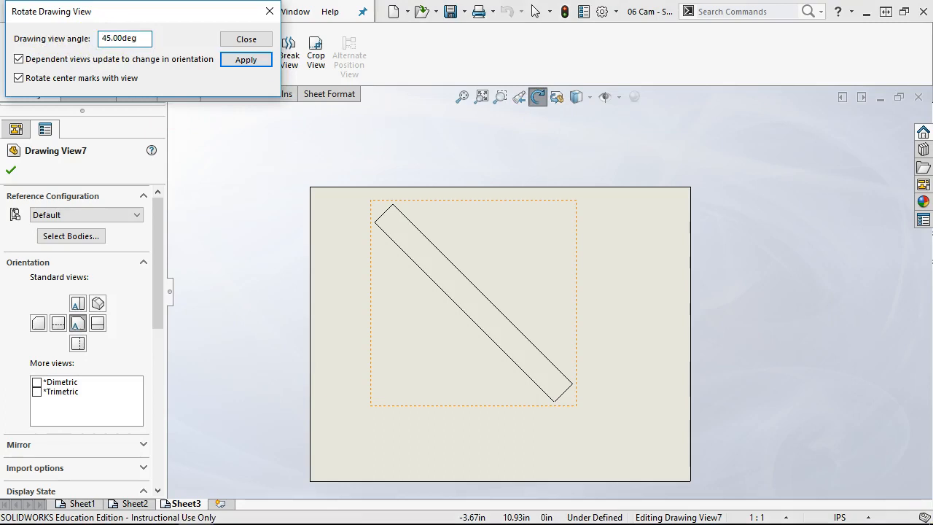
left_click(235, 60)
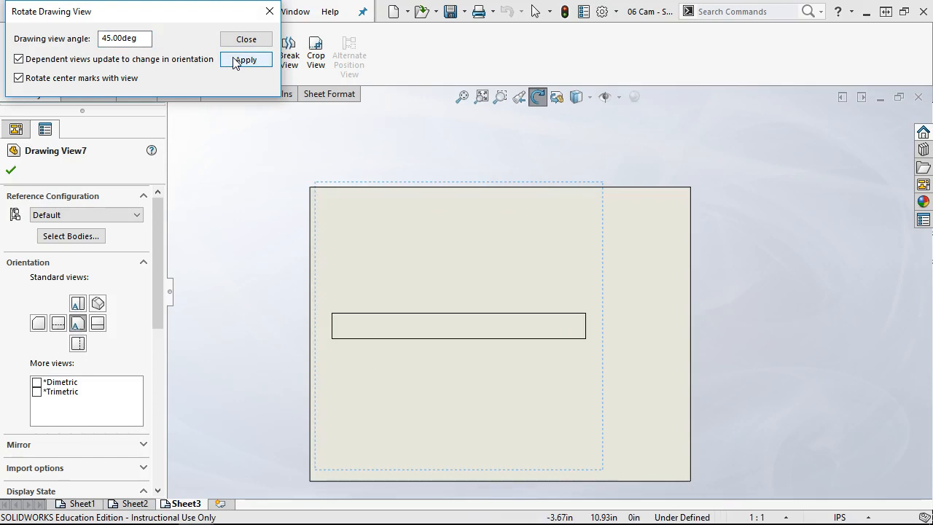
left_click(246, 39)
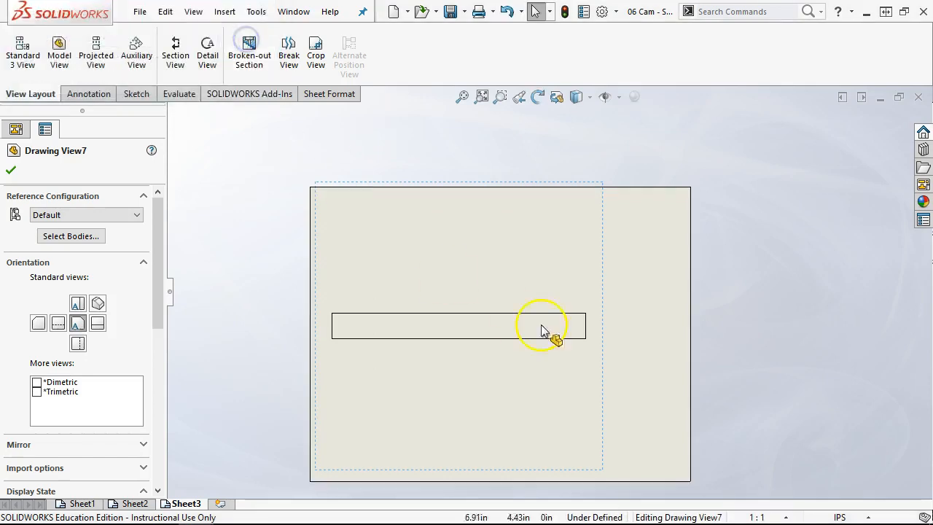
- Project an end view of the handle to the right of the rotated front view
left_click(97, 48)
left_click(636, 327)
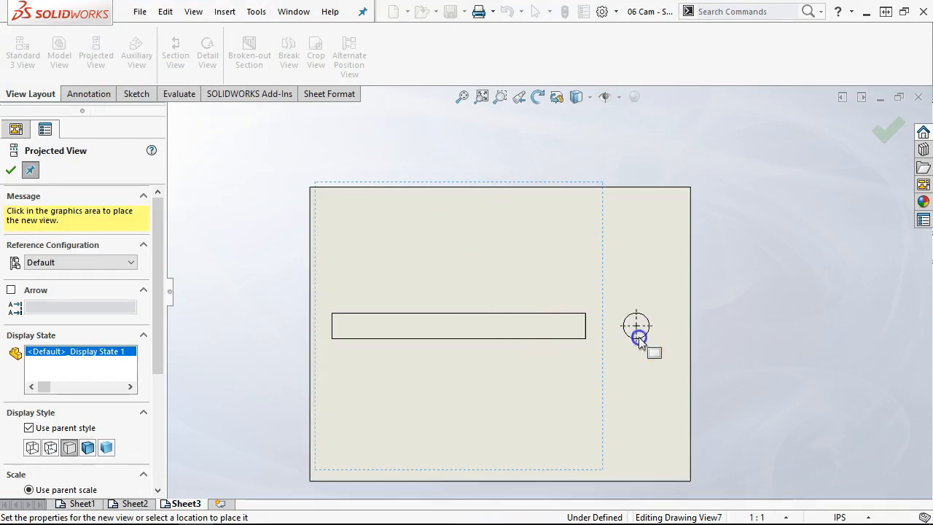
left_click(12, 173)
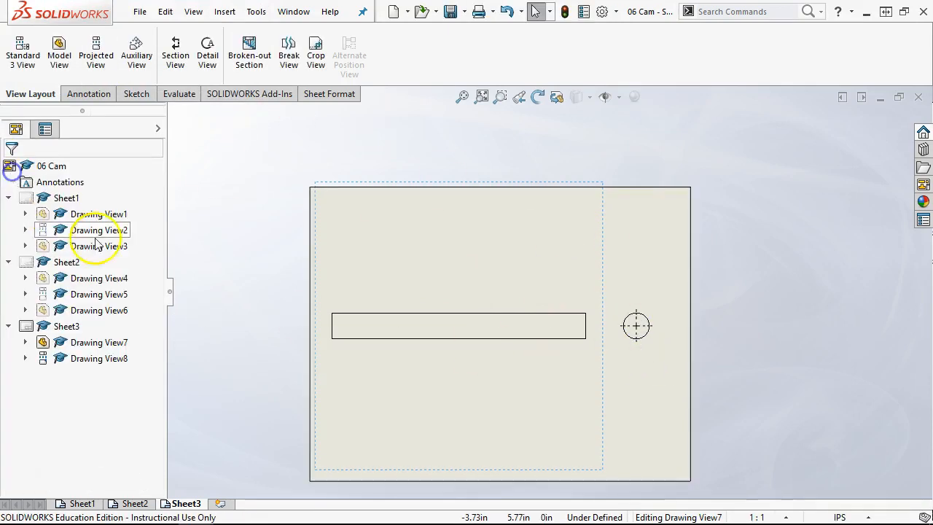
scroll(564, 404, "down", 2)
scroll(564, 403, "down", 1)
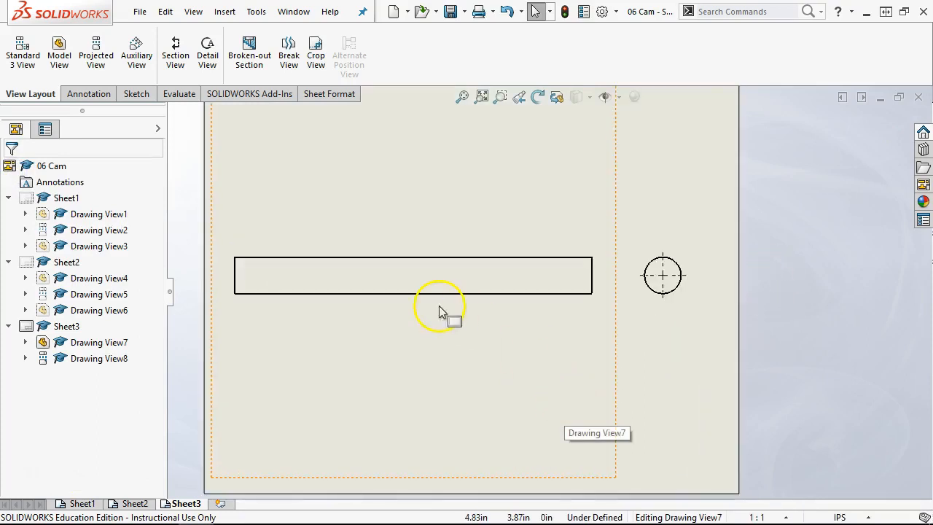
left_click(613, 225)
scroll(524, 183, "up", 2)
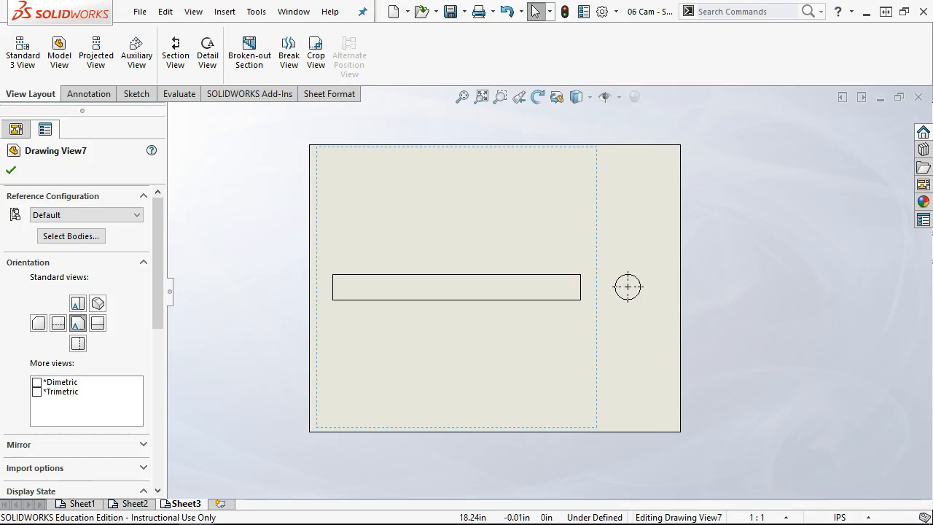
scroll(479, 301, "down", 1)
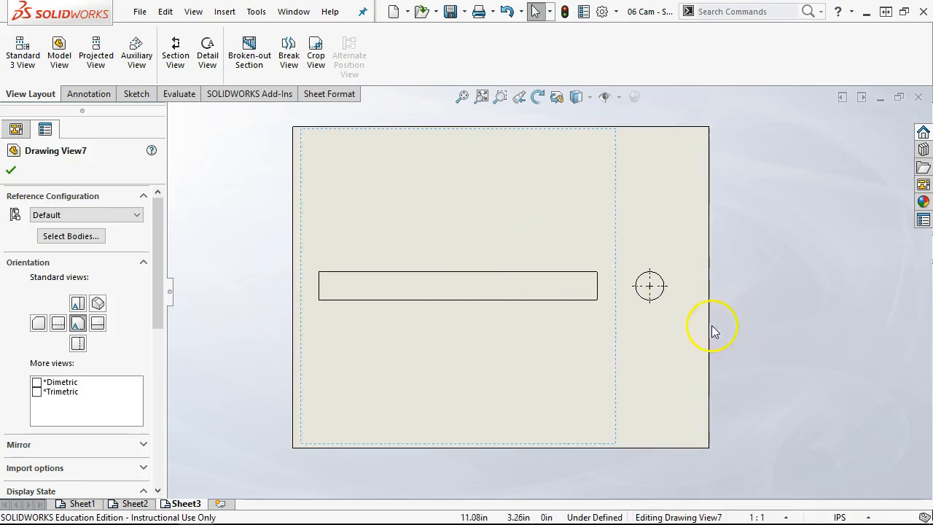
- Dimension the handle's overall length above the rotated view and leave the Smart Dimension command
left_click(88, 94)
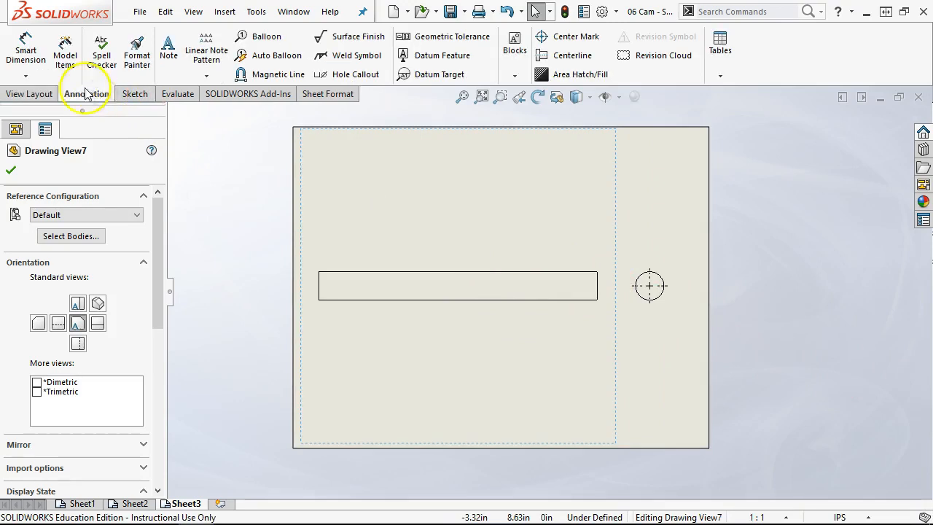
left_click(28, 53)
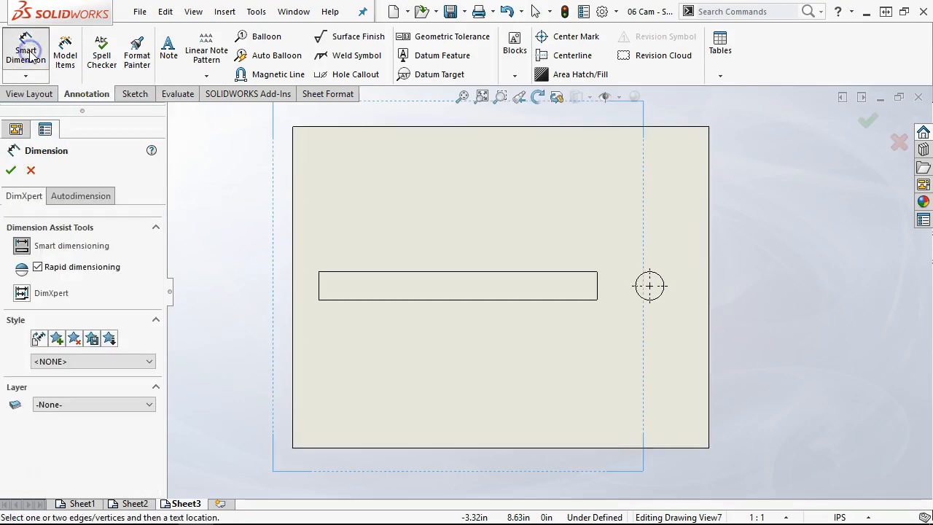
left_click(453, 271)
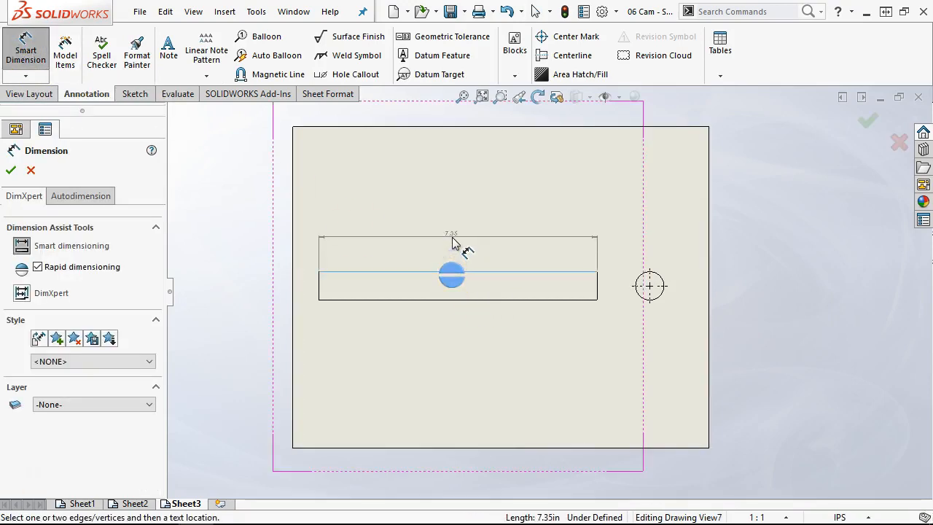
left_click(481, 240)
left_click(716, 280)
right_click(720, 198)
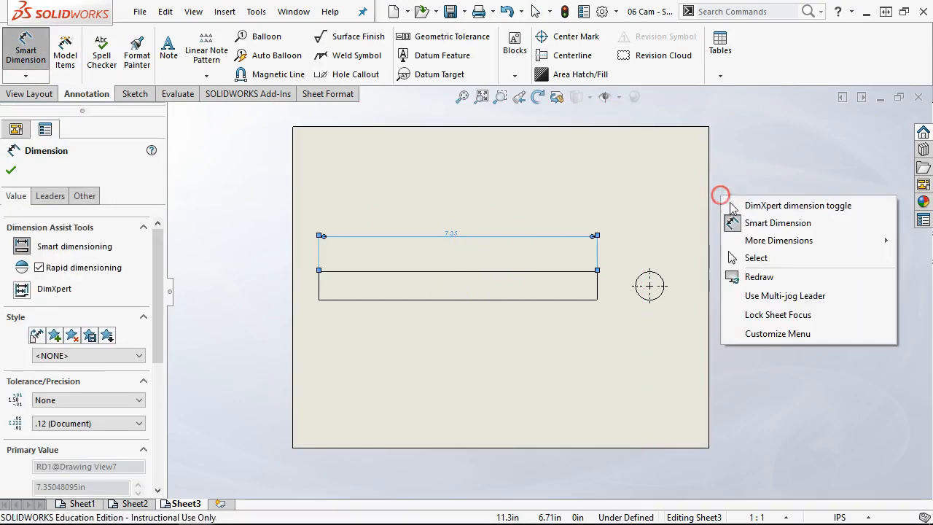
left_click(764, 255)
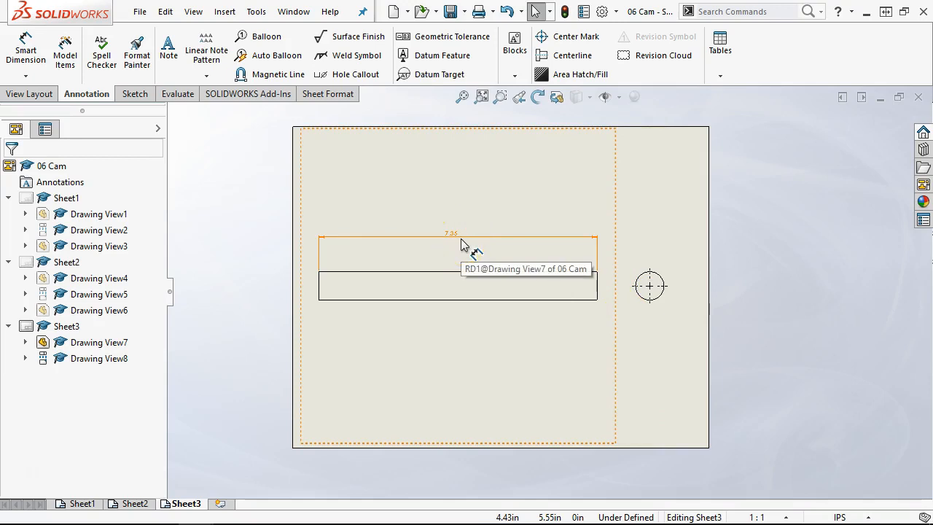
left_click(724, 237)
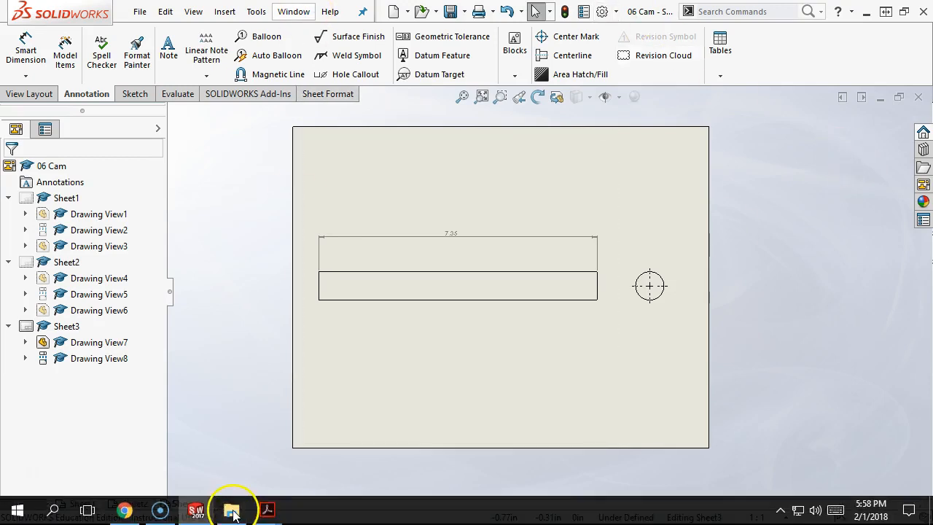
- Switch to Connecting Rod Fixture.pdf in Adobe Acrobat to check the cam and handle dimensions, and return to the drawing
mouse_move(265, 505)
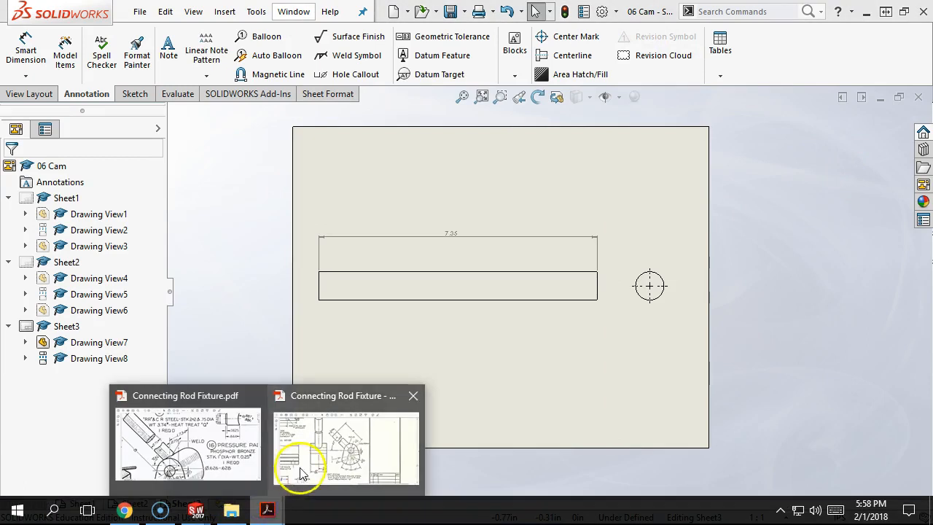
left_click(213, 446)
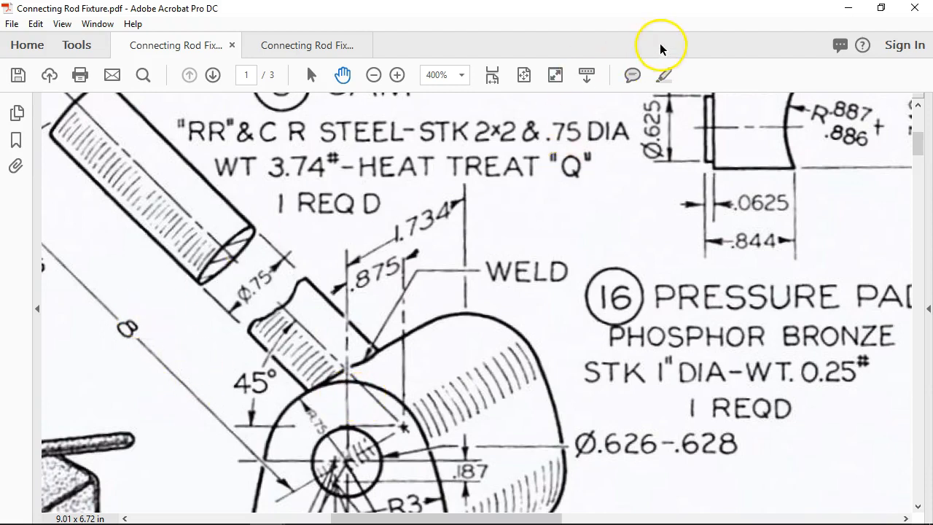
left_click(848, 9)
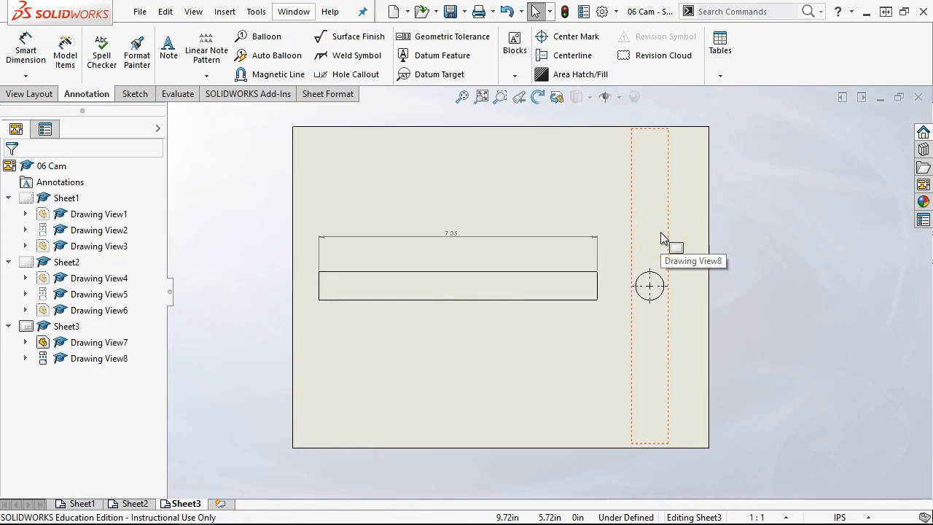
- On the second sheet, start the Center Mark command with document defaults and extended lines switched off
left_click(135, 503)
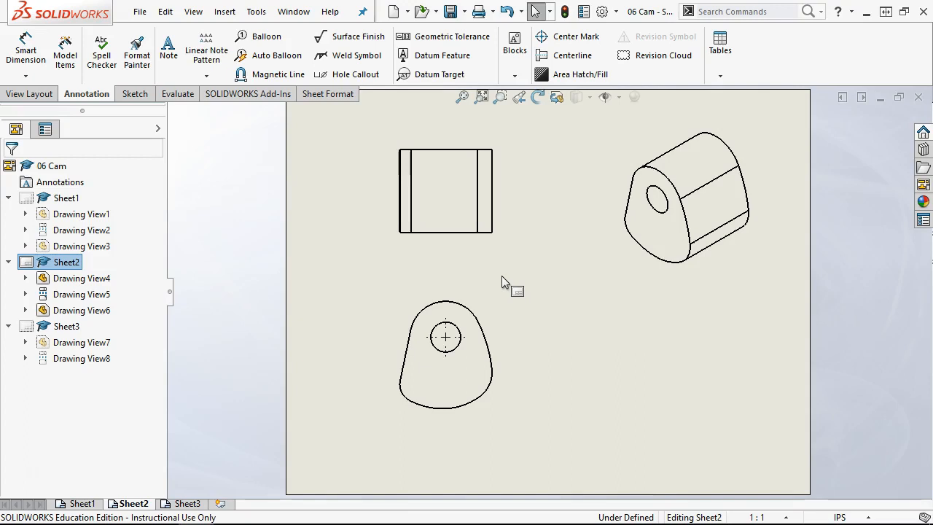
left_click(441, 348)
scroll(433, 406, "down", 2)
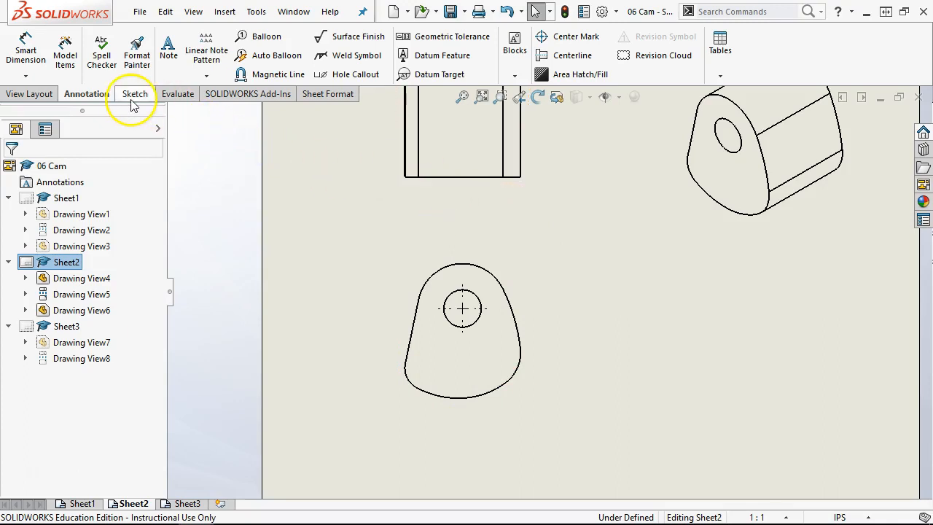
left_click(54, 97)
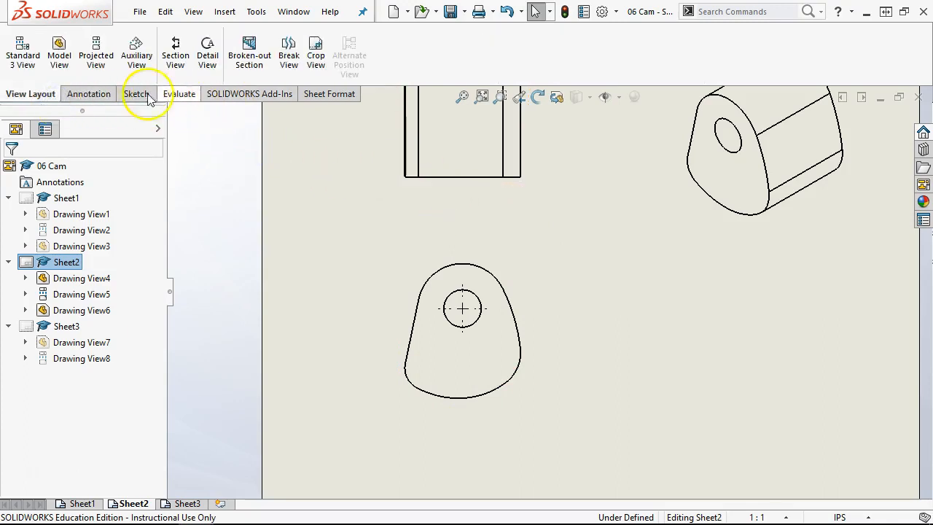
left_click(108, 96)
left_click(564, 37)
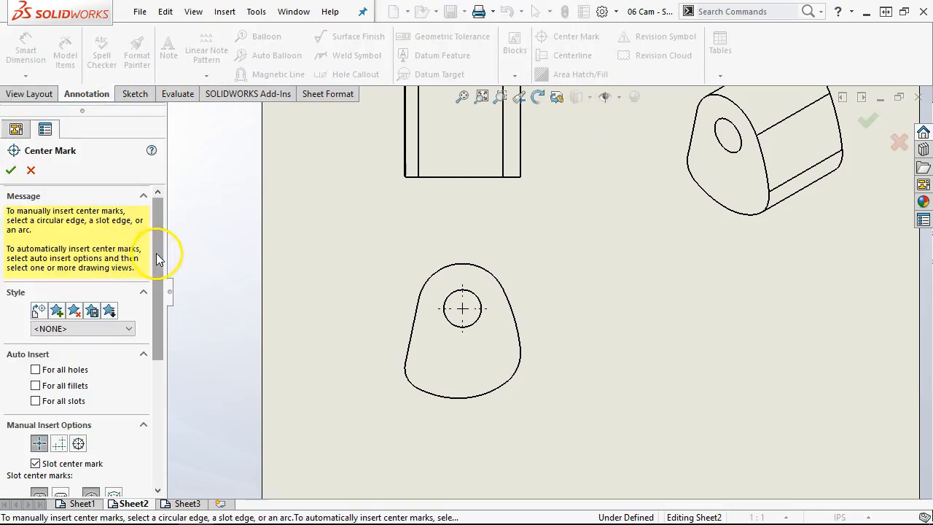
left_click_drag(157, 252, 156, 317)
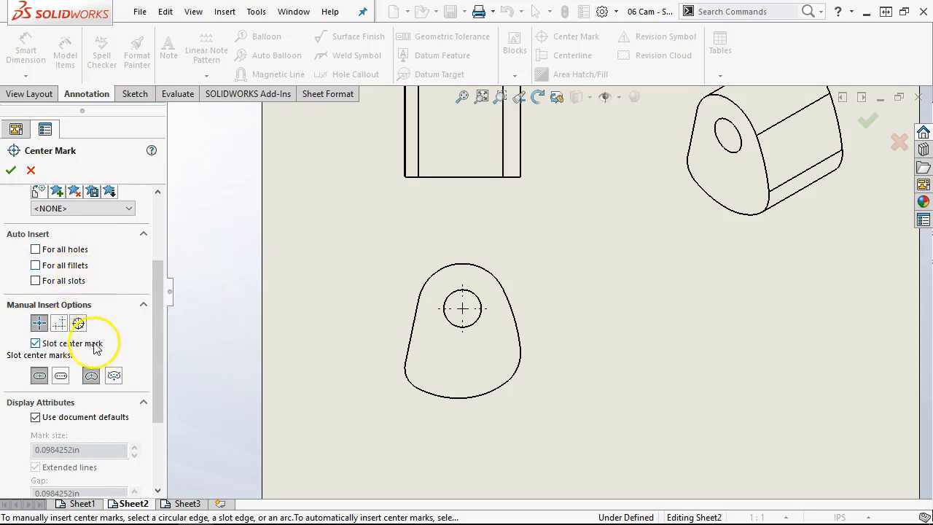
left_click_drag(164, 329, 156, 401)
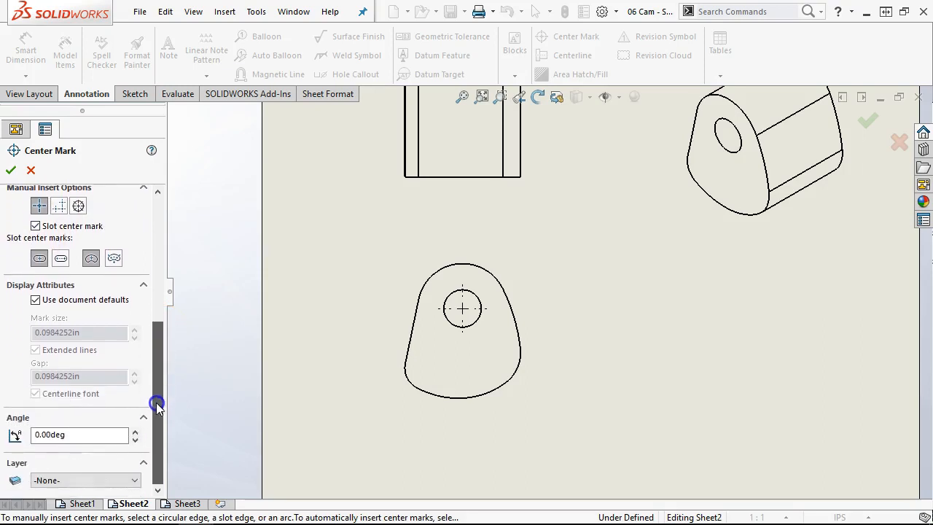
left_click(35, 299)
left_click(35, 350)
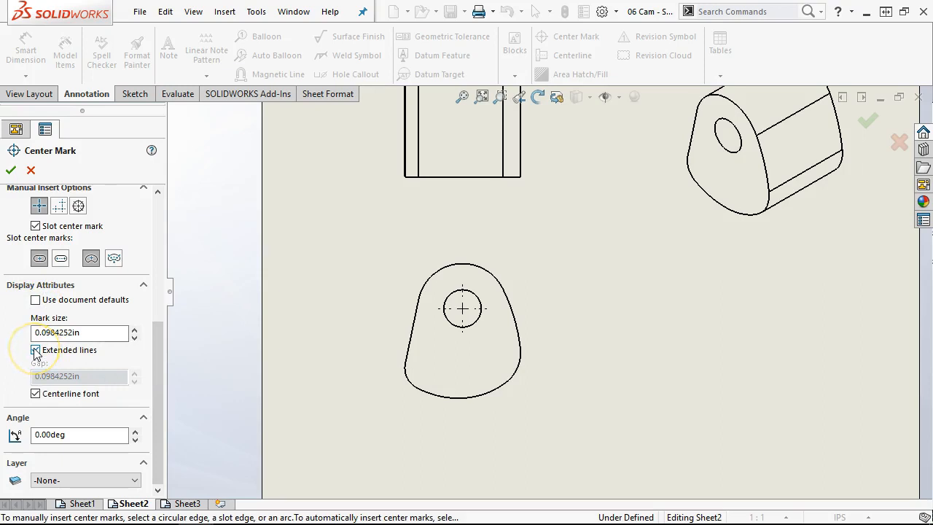
left_click(35, 350)
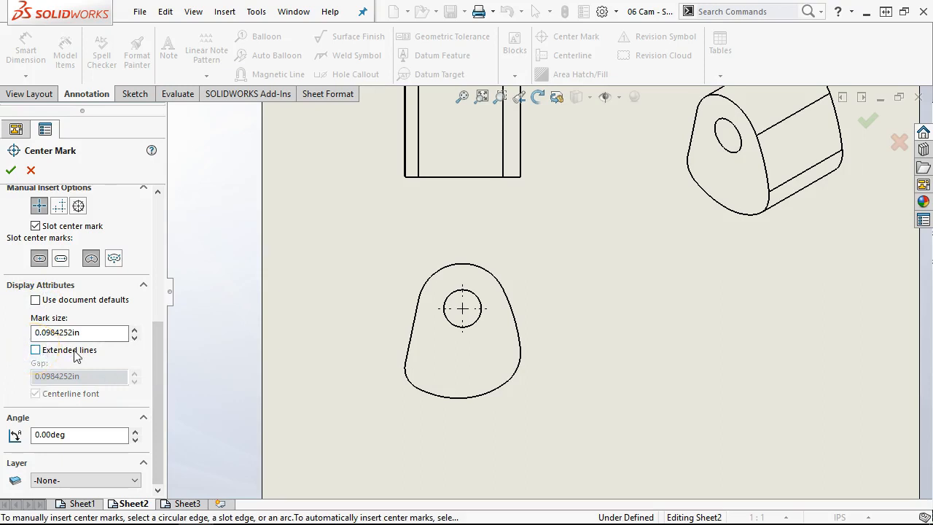
- Add center marks to the arcs forming the cam's lower corners, bottom edge and right side in the front view
left_click(408, 382)
left_click(441, 396)
left_click(484, 394)
left_click(521, 377)
left_click(518, 330)
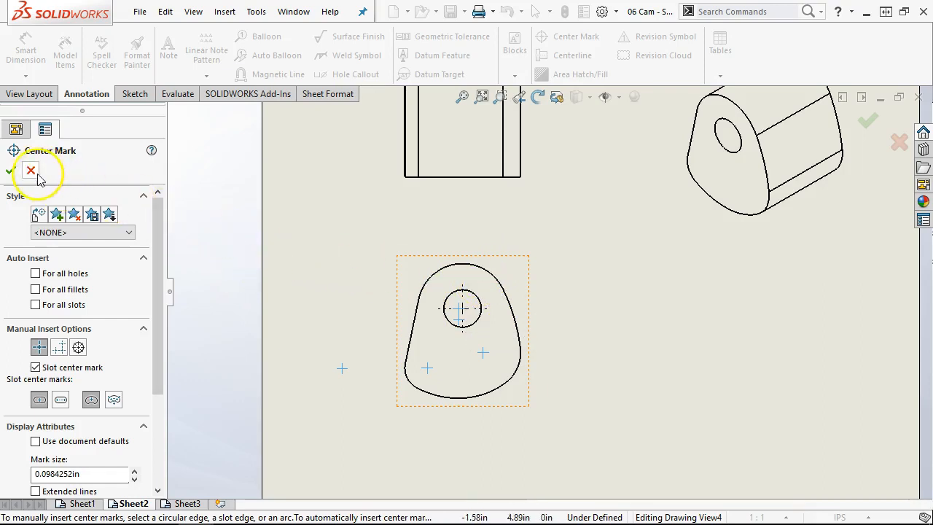
left_click(10, 169)
- In the cam's front view, dimension the radii of the bottom edge's right arc, the lower-right corner and the long right-side arc
scroll(559, 376, "down", 2)
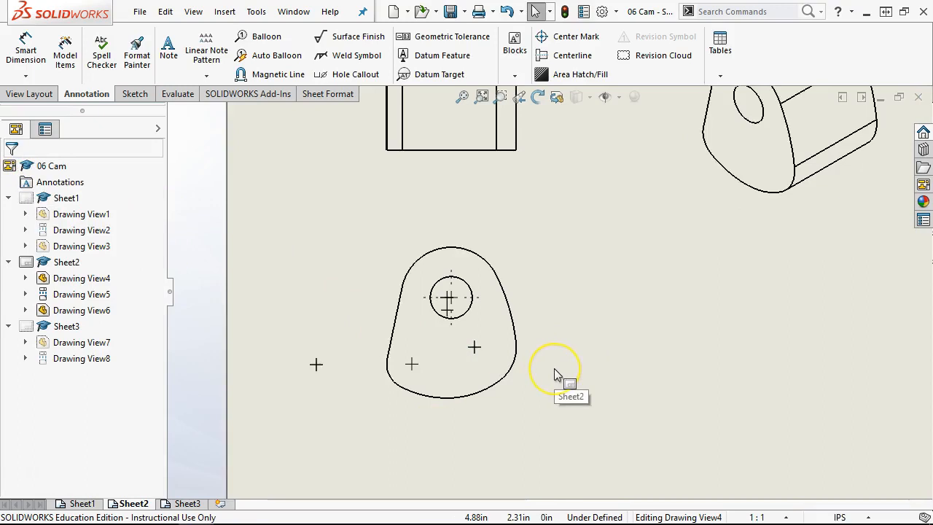
left_click(25, 51)
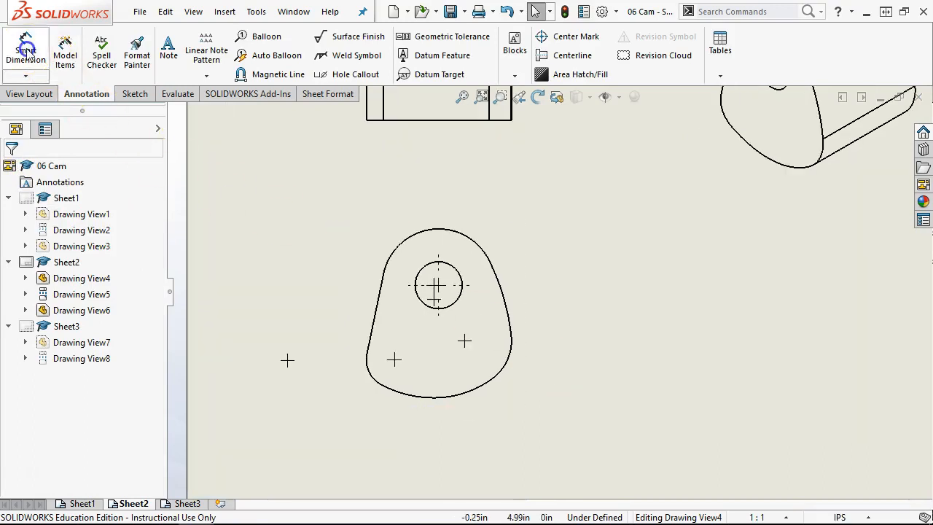
left_click(479, 394)
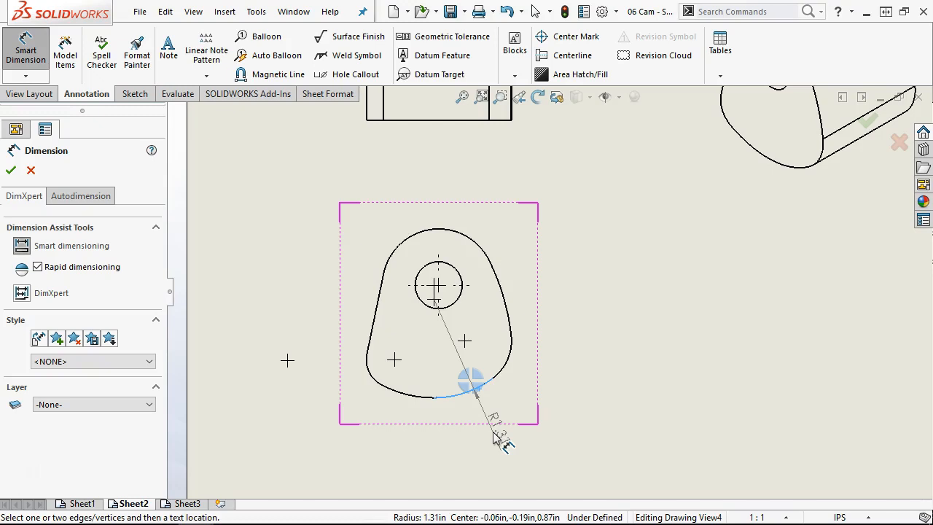
left_click(494, 427)
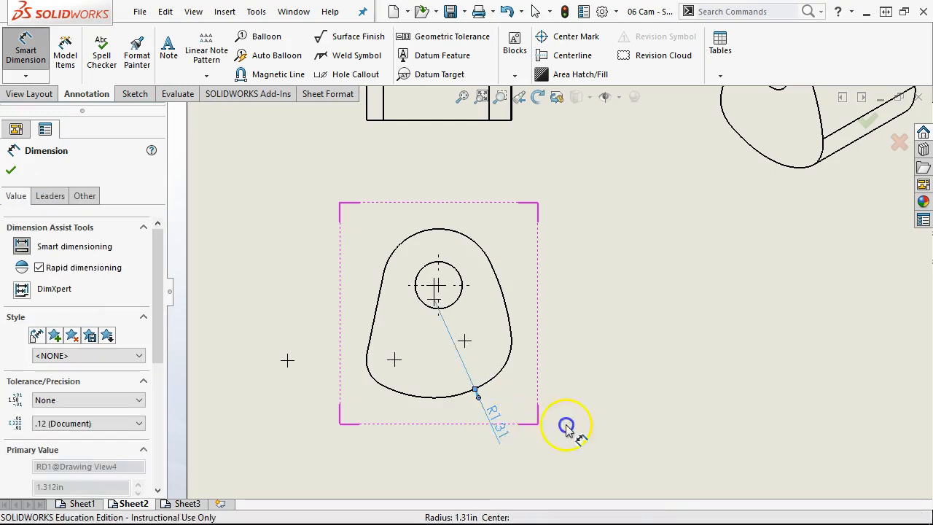
left_click(504, 358)
left_click(557, 390)
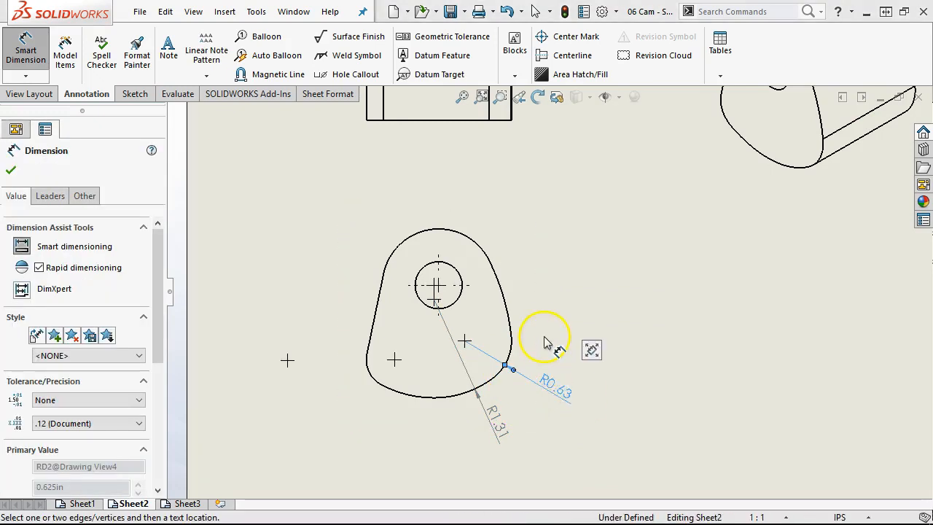
left_click(505, 302)
left_click(572, 277)
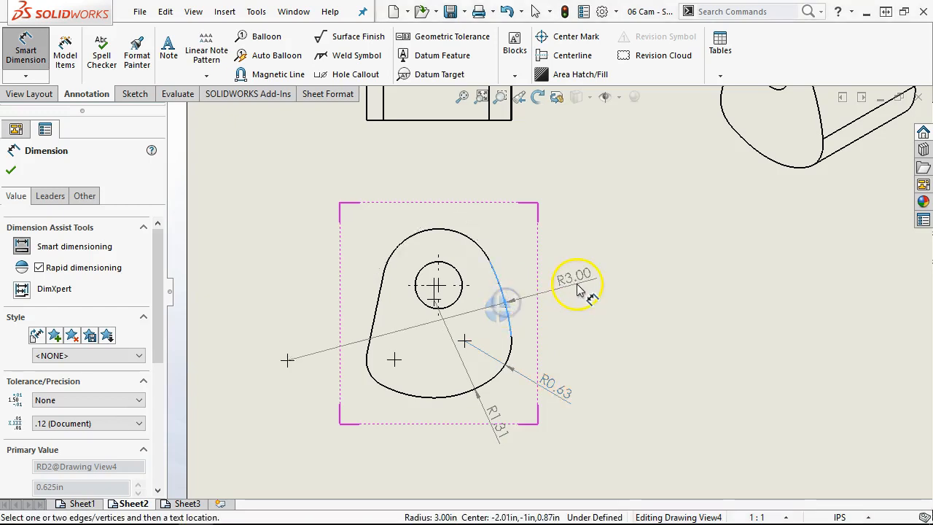
- Dimension the radii of the bottom edge's left arc, the lower-left corner and the cam's upper rounded end
left_click(478, 390)
left_click(415, 403)
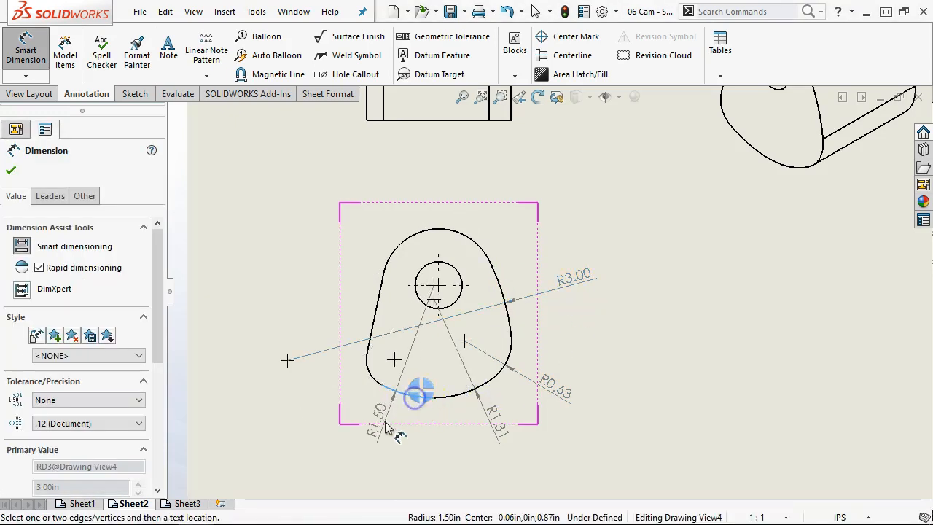
left_click(380, 427)
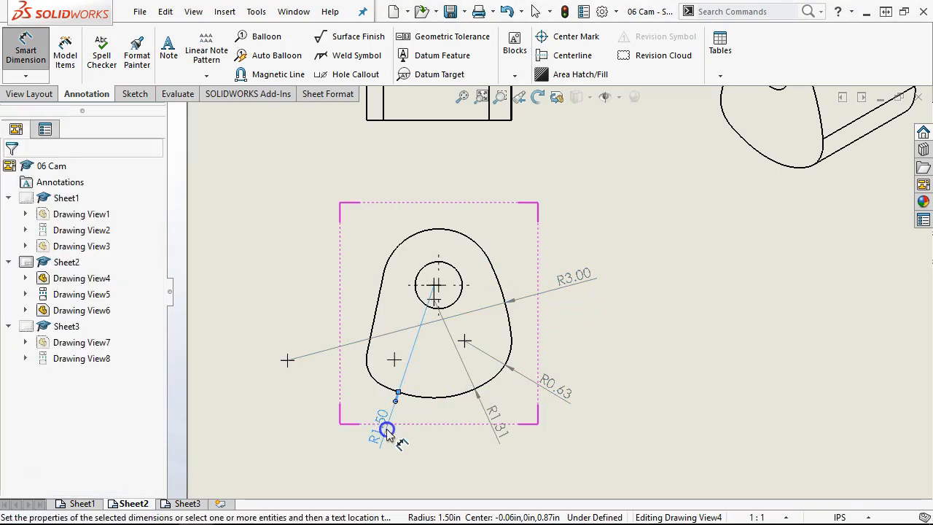
left_click(372, 380)
left_click(321, 404)
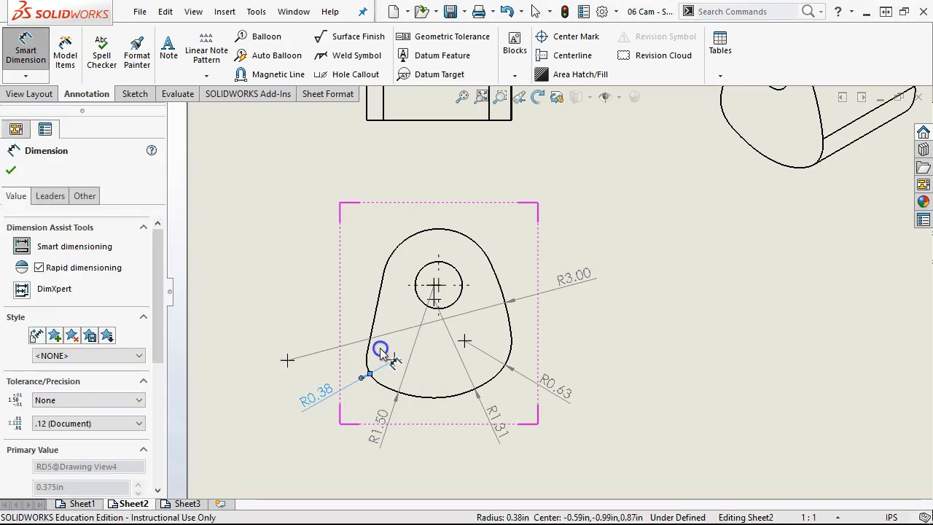
left_click(410, 237)
left_click(328, 212)
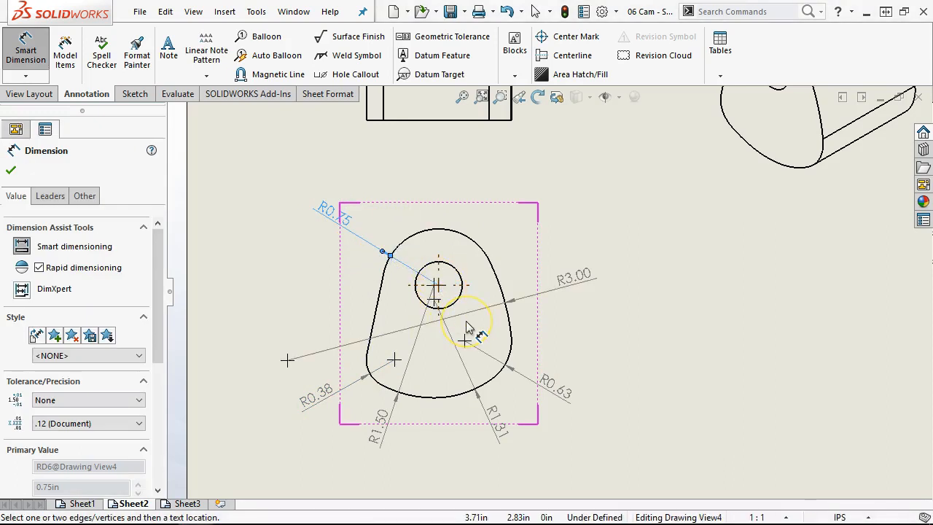
- Dimension the diameter of the cam's hole in the front view and leave the Smart Dimension command
left_click(457, 271)
left_click(532, 230)
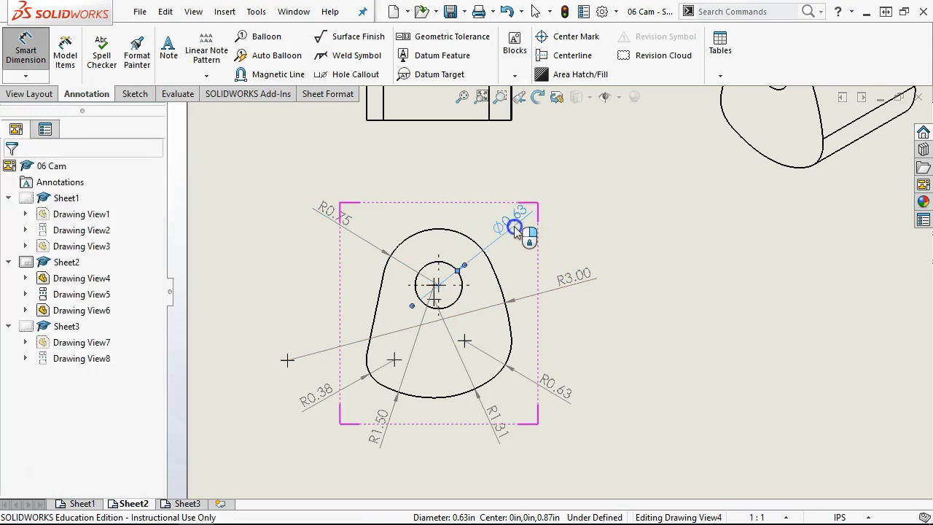
right_click(624, 240)
left_click(660, 303)
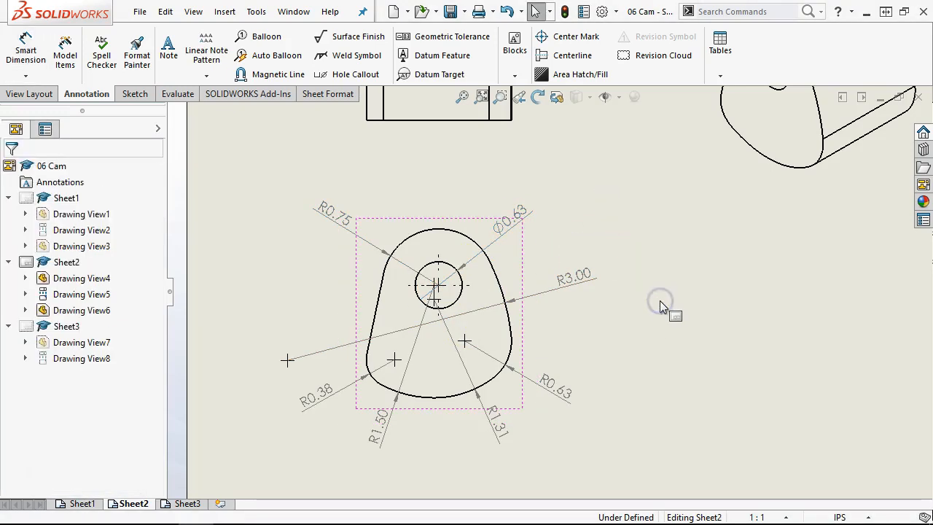
- Dimension the horizontal offset between the hole's center mark and the center mark of the bottom-left arc, placed above the front view
left_click(25, 49)
scroll(435, 279, "down", 2)
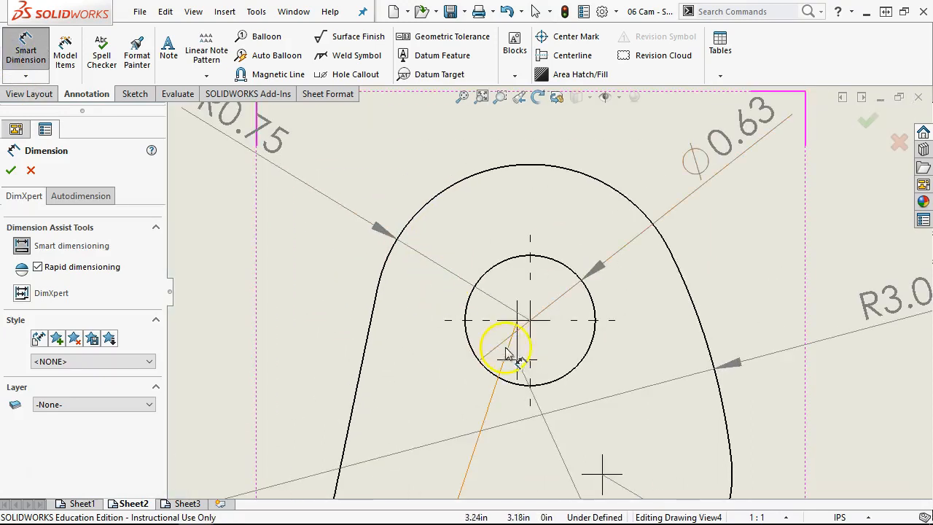
left_click(533, 269)
left_click(518, 302)
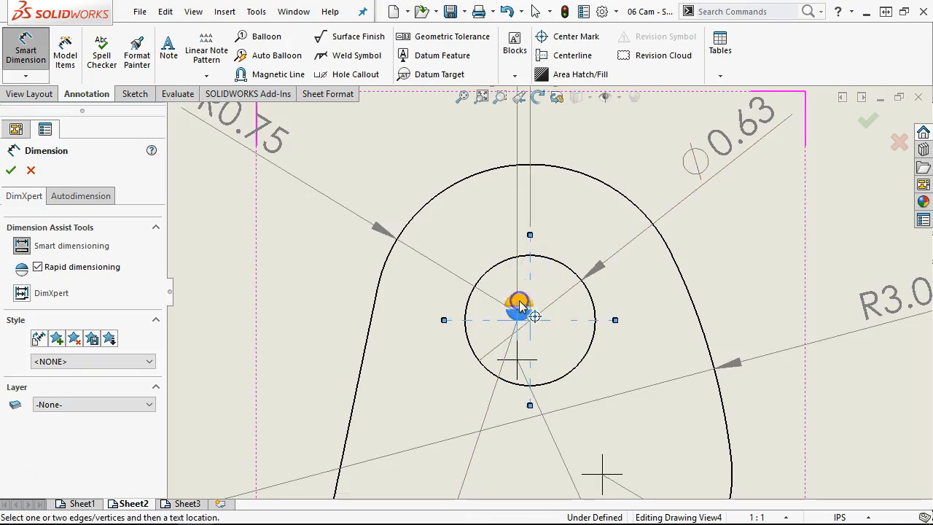
scroll(518, 298, "up", 5)
left_click(510, 208)
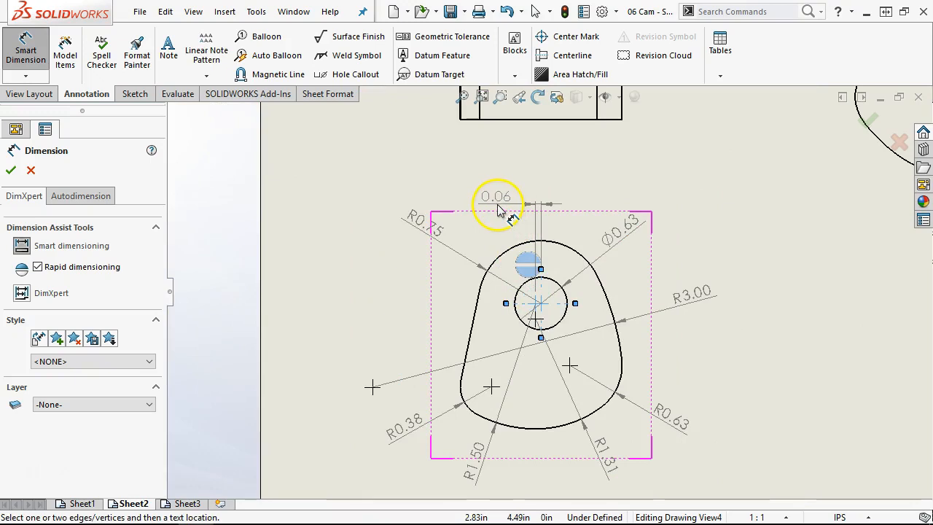
left_click(498, 209)
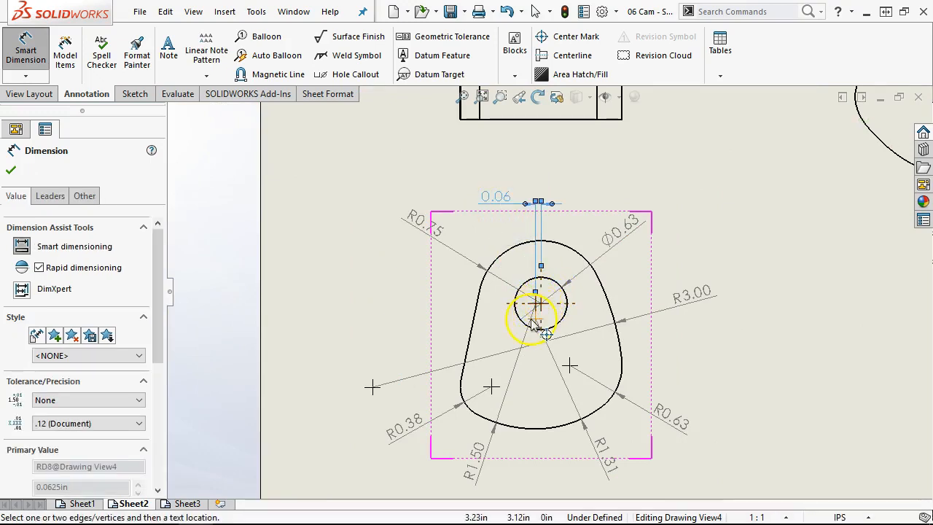
- Dimension the vertical offset between the hole's center mark and the center mark just below it, placed beside the view, and leave Smart Dimension
scroll(537, 307, "down", 4)
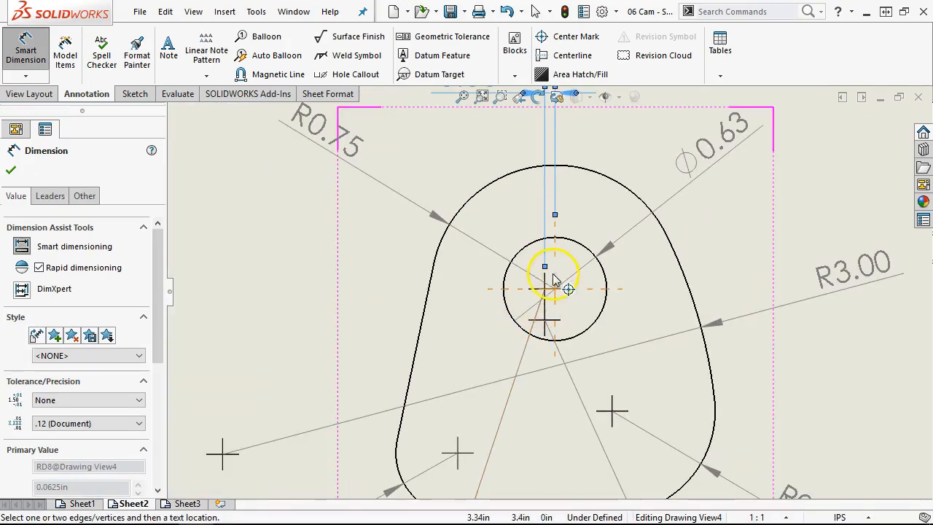
scroll(594, 288, "up", 2)
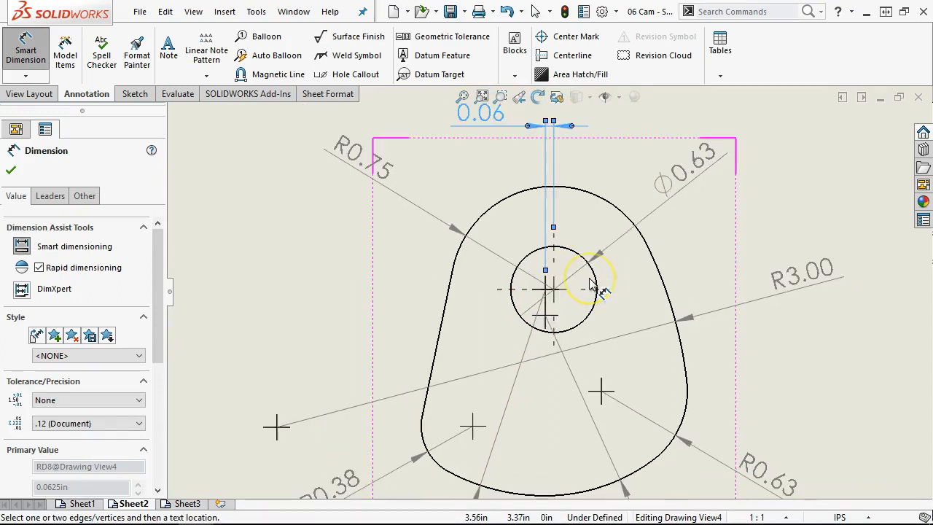
scroll(599, 290, "down", 3)
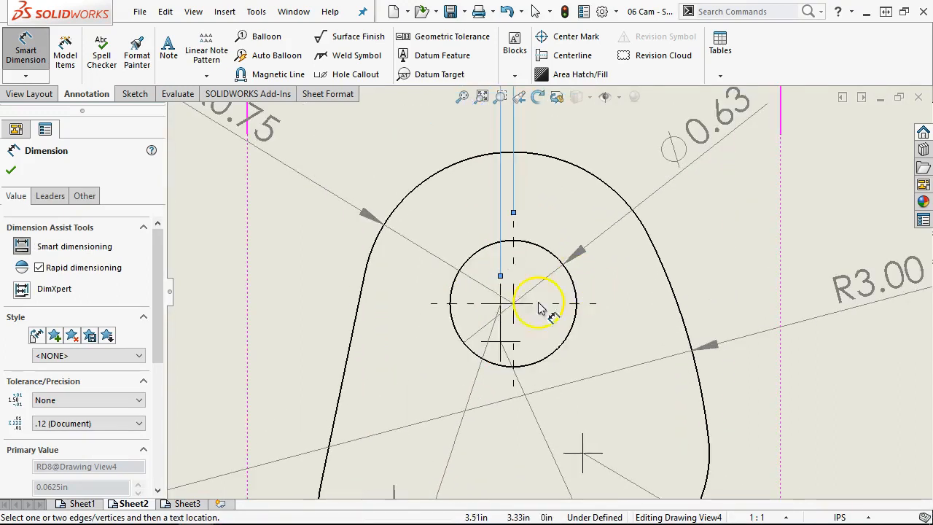
left_click(468, 310)
left_click(500, 340)
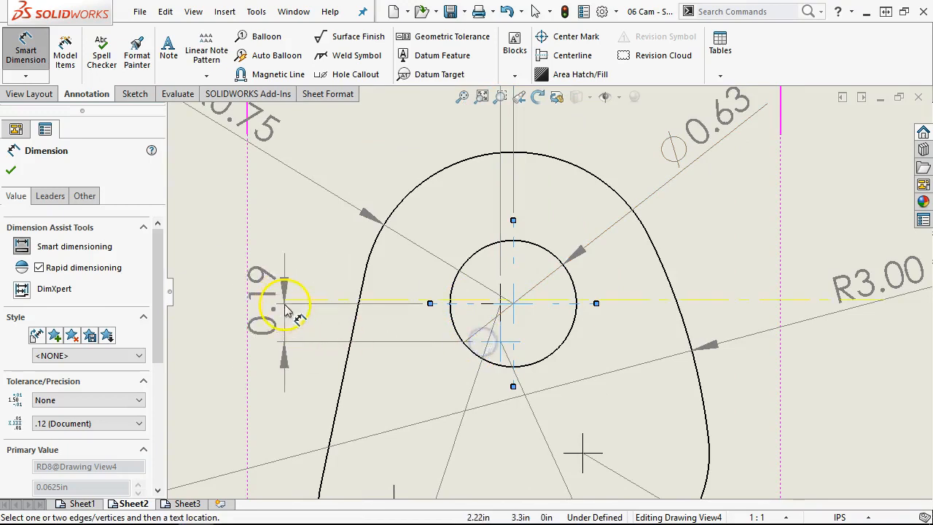
scroll(325, 288, "up", 2)
left_click(343, 271)
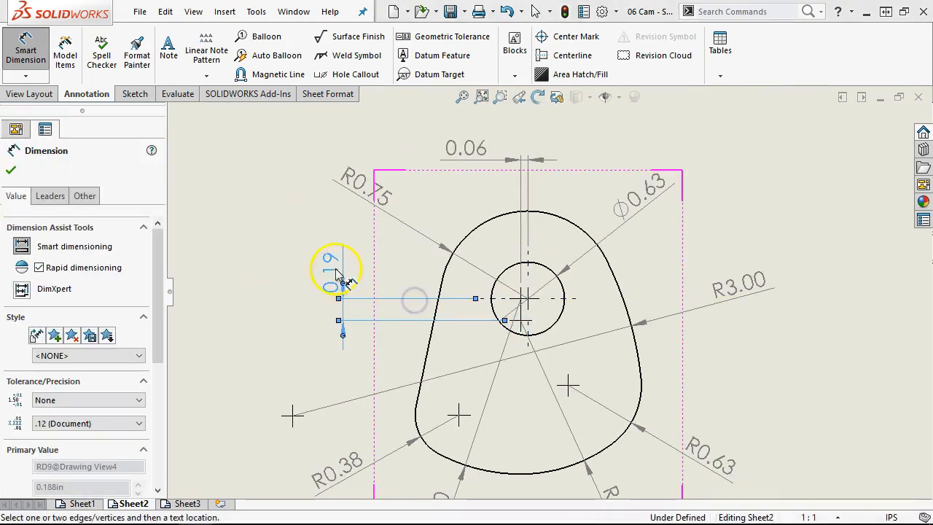
scroll(710, 354, "up", 3)
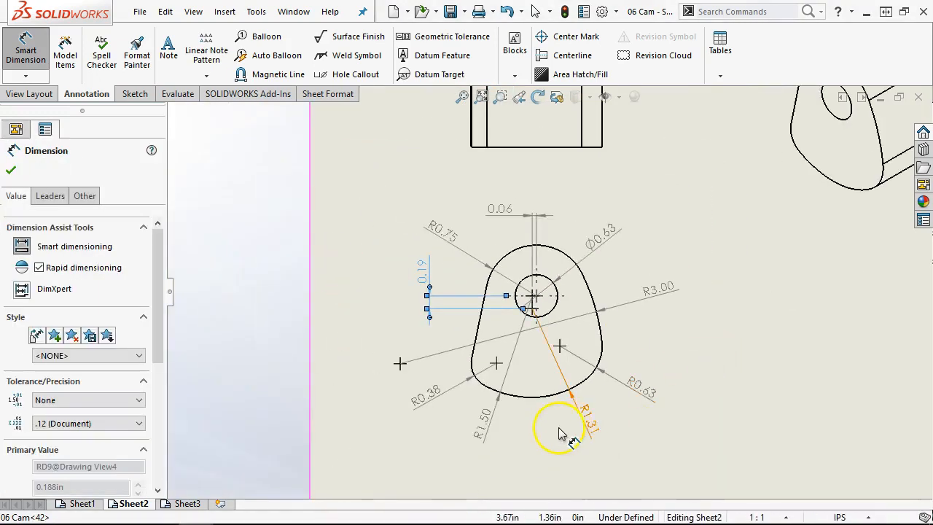
scroll(557, 427, "down", 1)
right_click(718, 327)
left_click(779, 386)
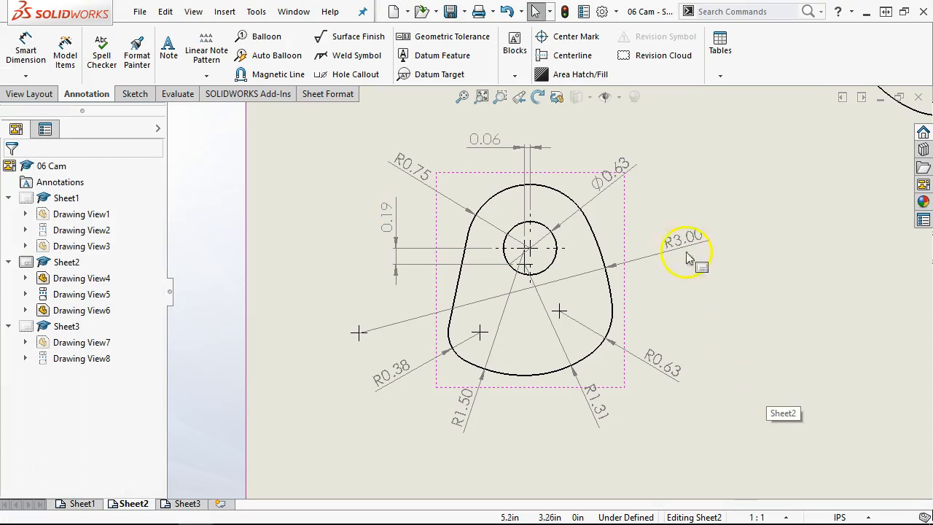
- Dimension the cam's extruded depth along the left edge of its top view and leave the Smart Dimension command
scroll(651, 250, "up", 4)
left_click(567, 182)
scroll(562, 184, "down", 2)
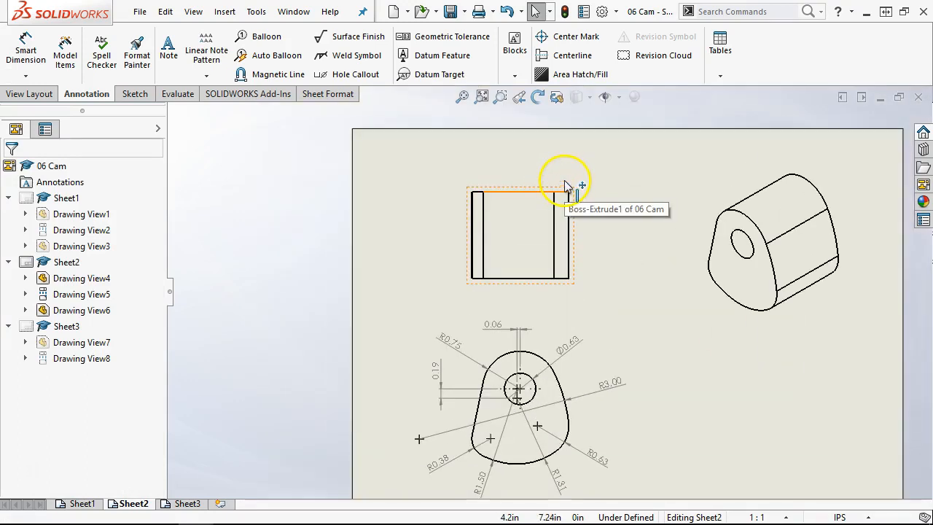
scroll(575, 290, "down", 1)
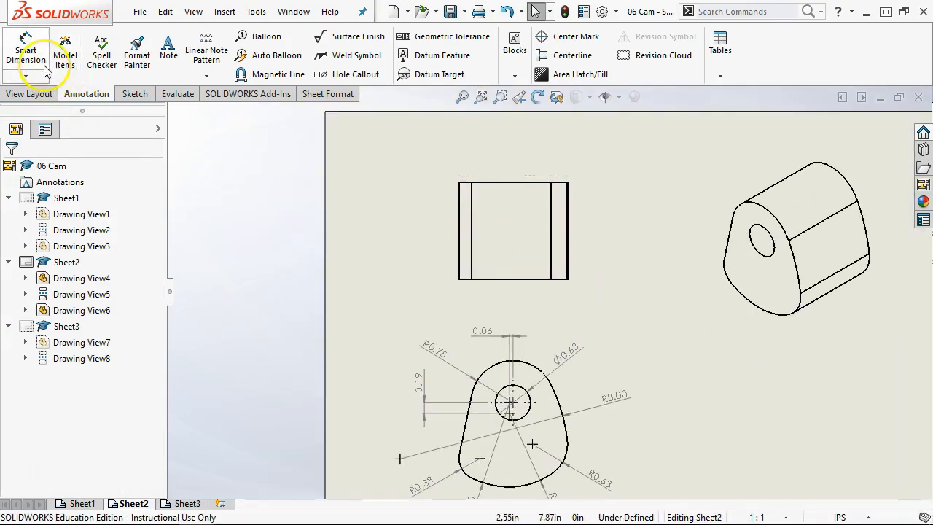
left_click(26, 51)
left_click(462, 240)
left_click(419, 232)
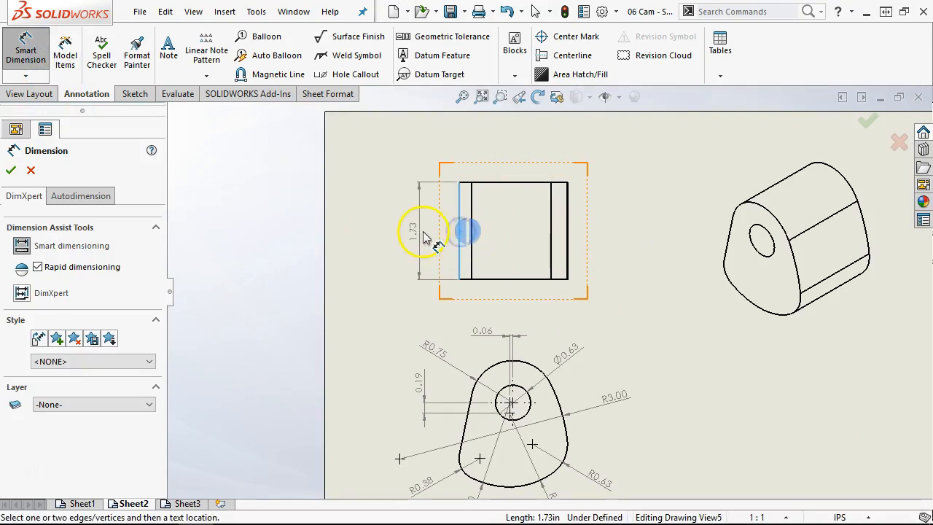
right_click(656, 303)
left_click(687, 357)
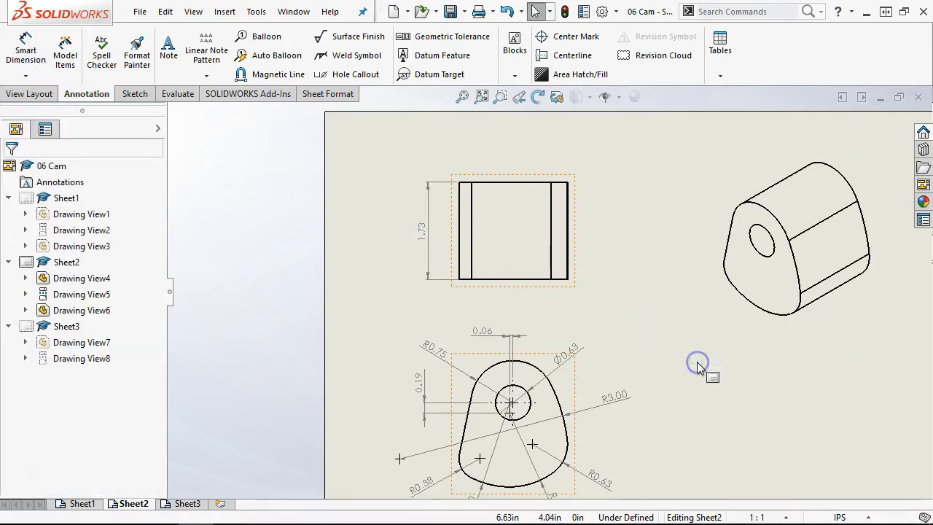
- Start Model Items on the cam's front view and also include dimensions not marked for drawing
scroll(695, 368, "up", 3)
scroll(551, 280, "down", 1)
left_click(551, 285)
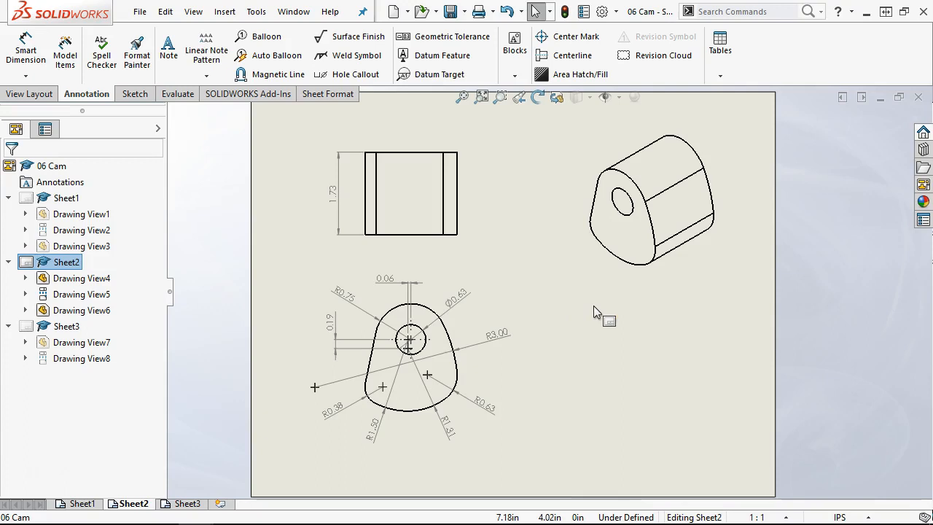
left_click(370, 301)
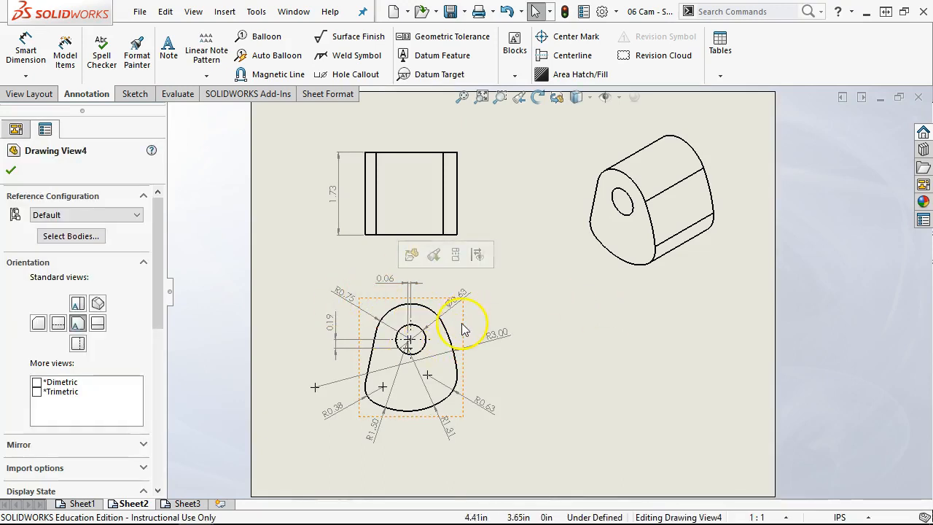
left_click(51, 101)
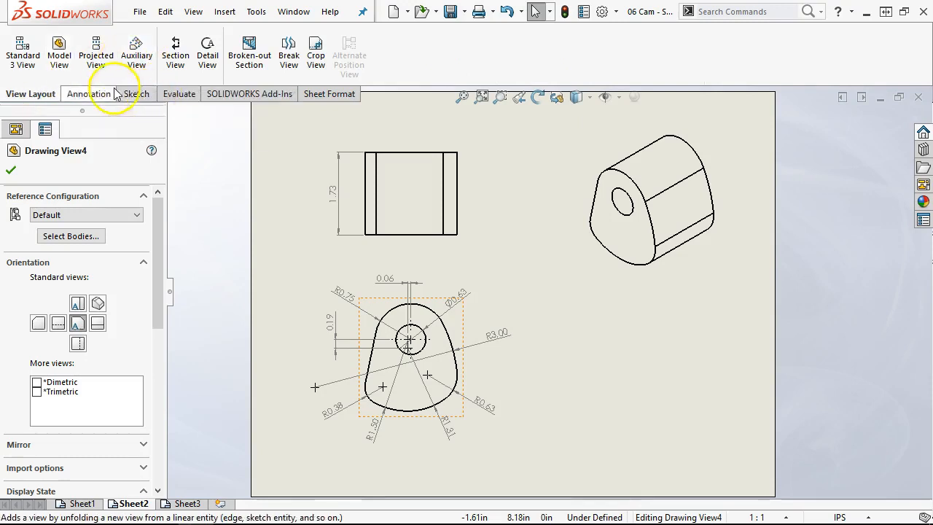
left_click(89, 94)
left_click(65, 51)
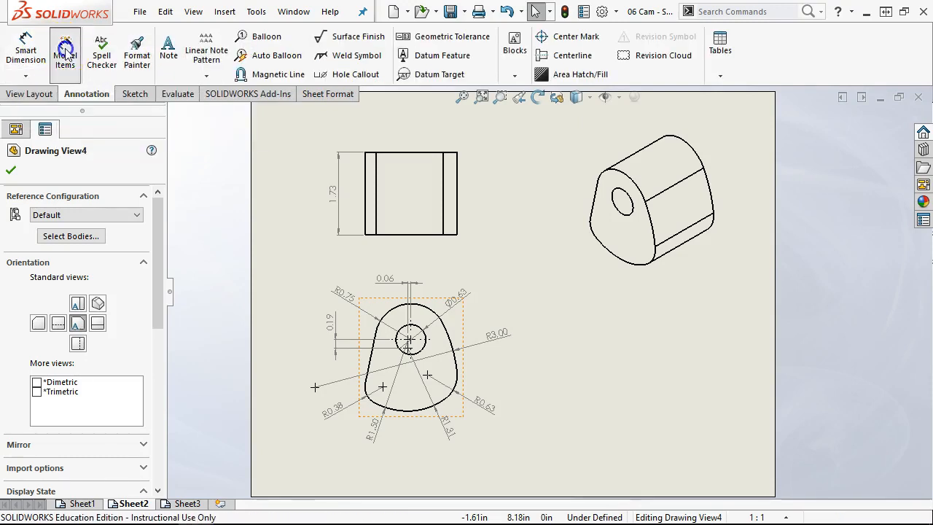
left_click_drag(156, 247, 159, 286)
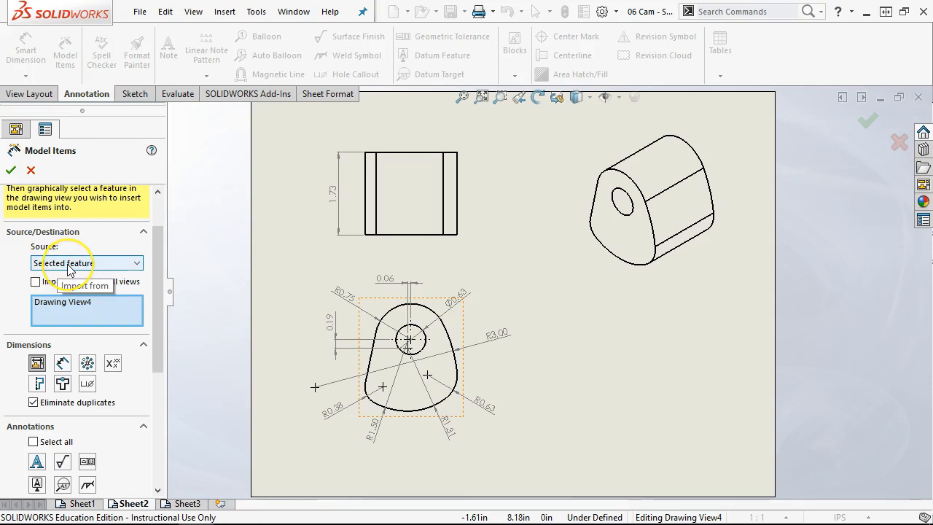
left_click(64, 369)
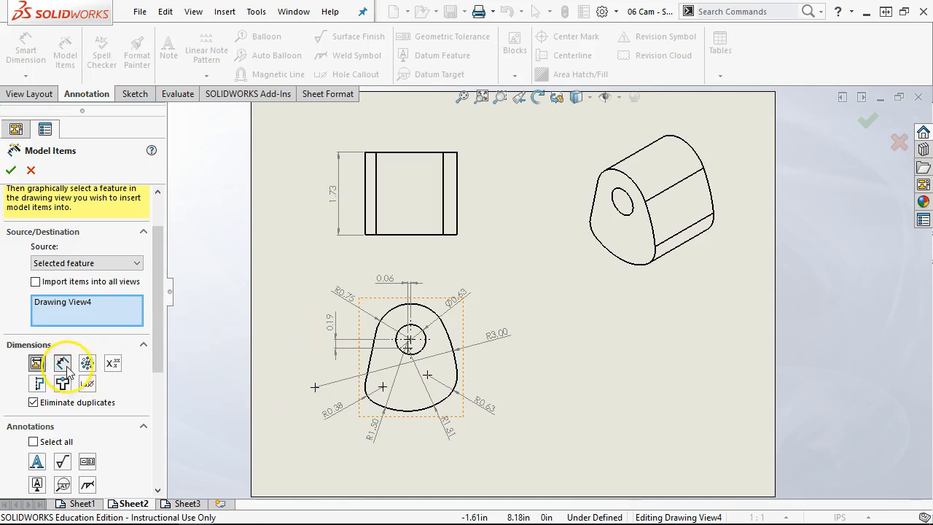
- Insert the model's dimensions into the front view, switching the import source from the selected feature to the entire model
left_click(11, 169)
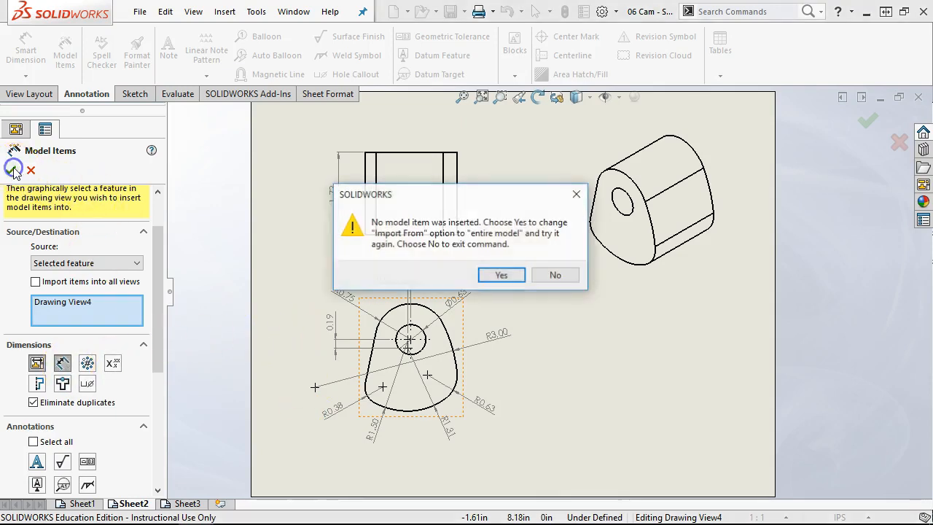
left_click(501, 275)
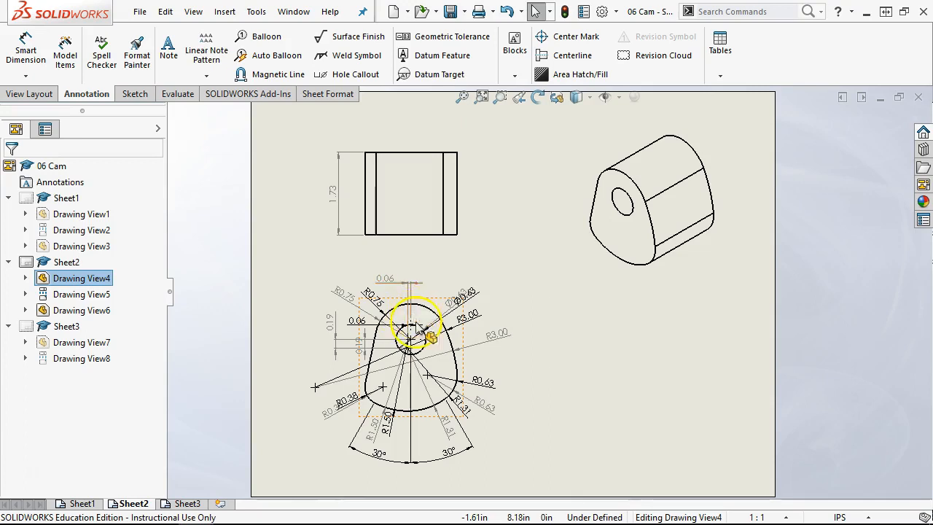
scroll(408, 354, "down", 1)
scroll(408, 412, "down", 1)
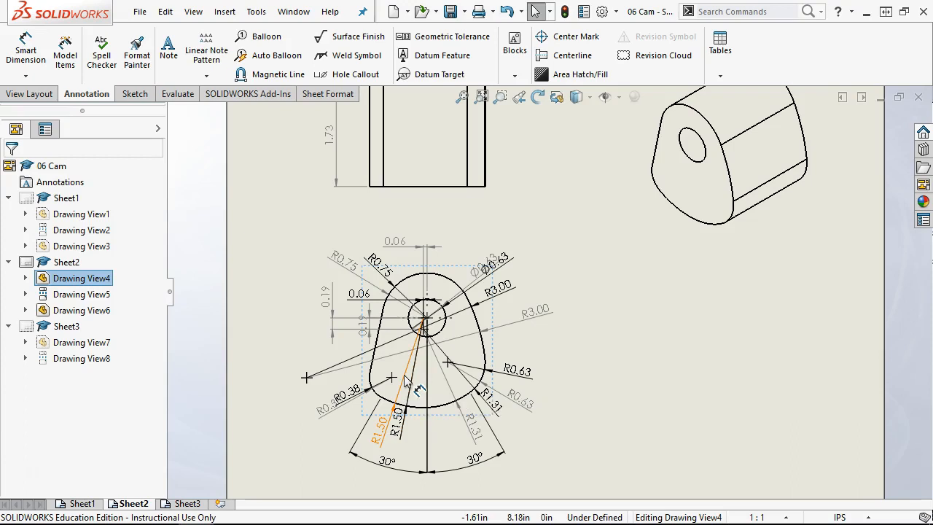
key("f")
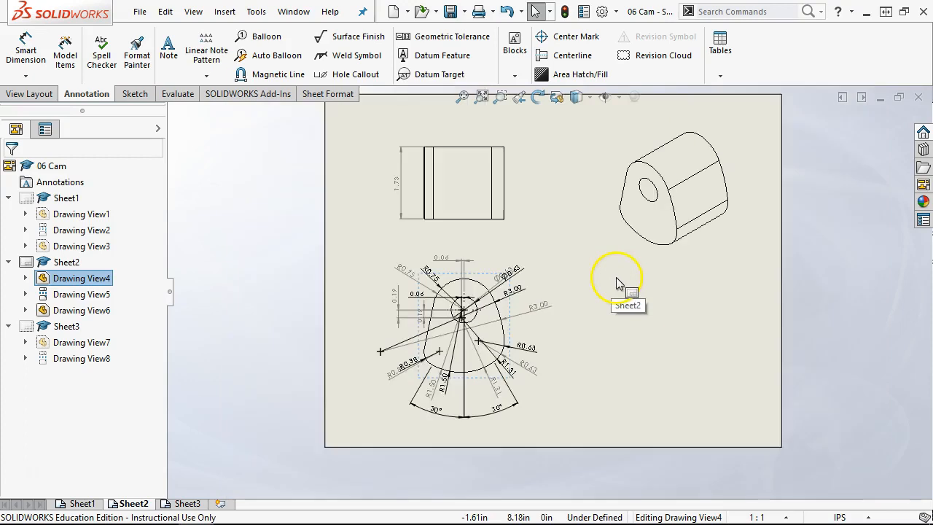